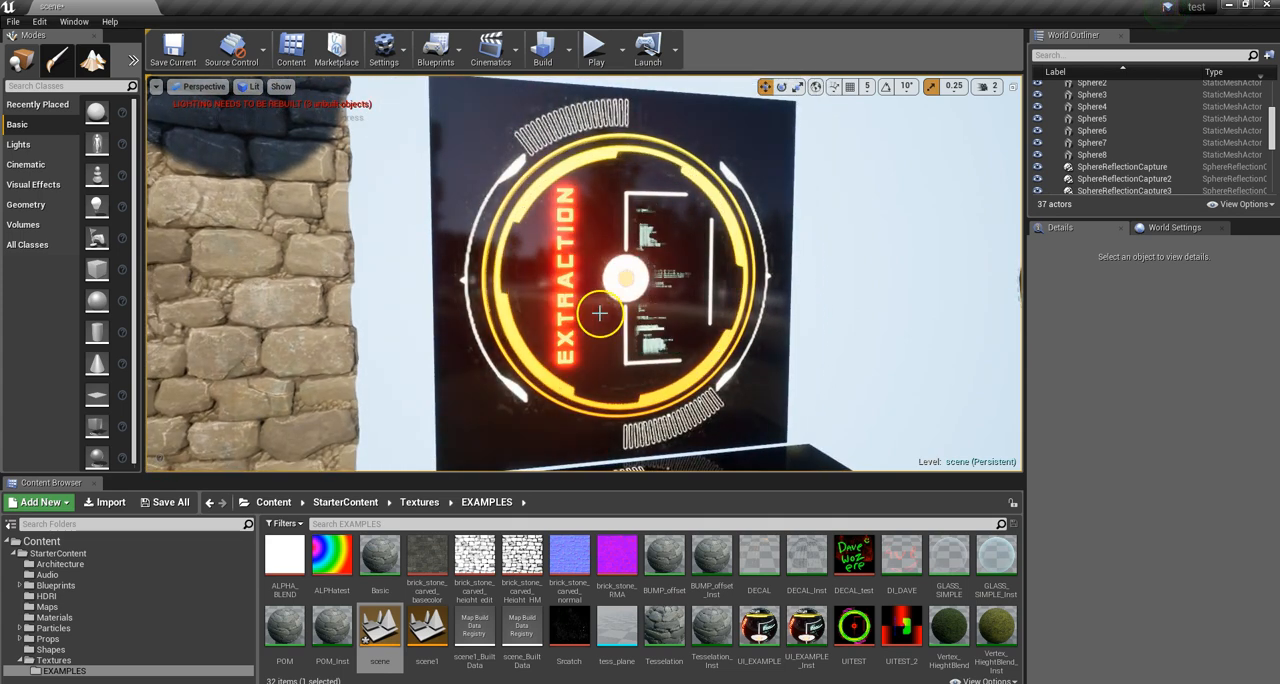
Step: Open the UI_EXAMPLE_Inst material instance in a maximized editor and preview the material on a cube
left_click_drag(674, 478, 711, 481)
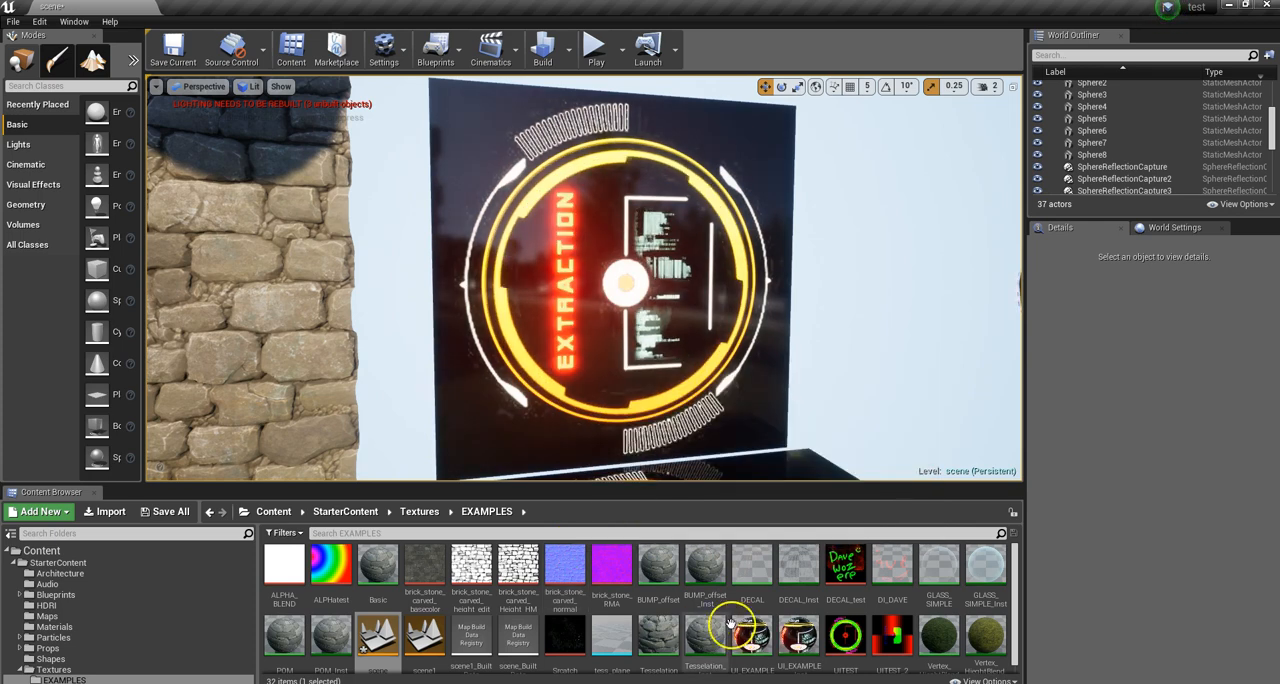
left_click(801, 637)
double_click(801, 637)
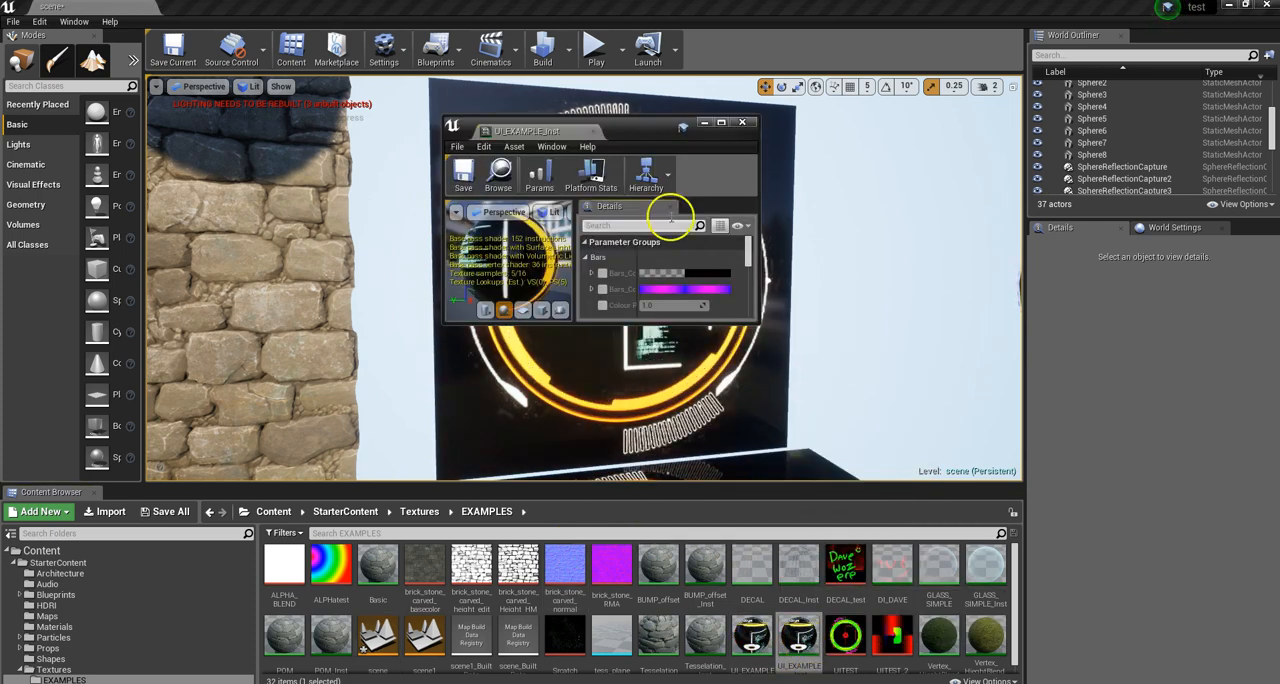
left_click(722, 123)
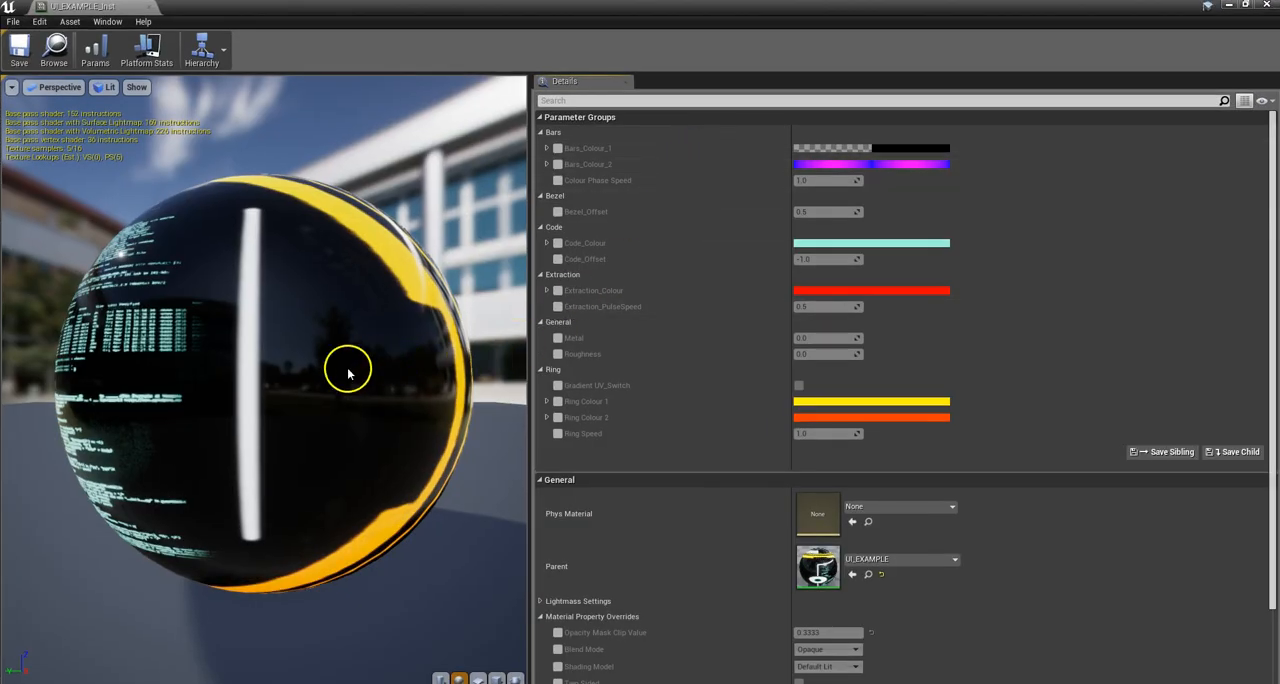
left_click(497, 678)
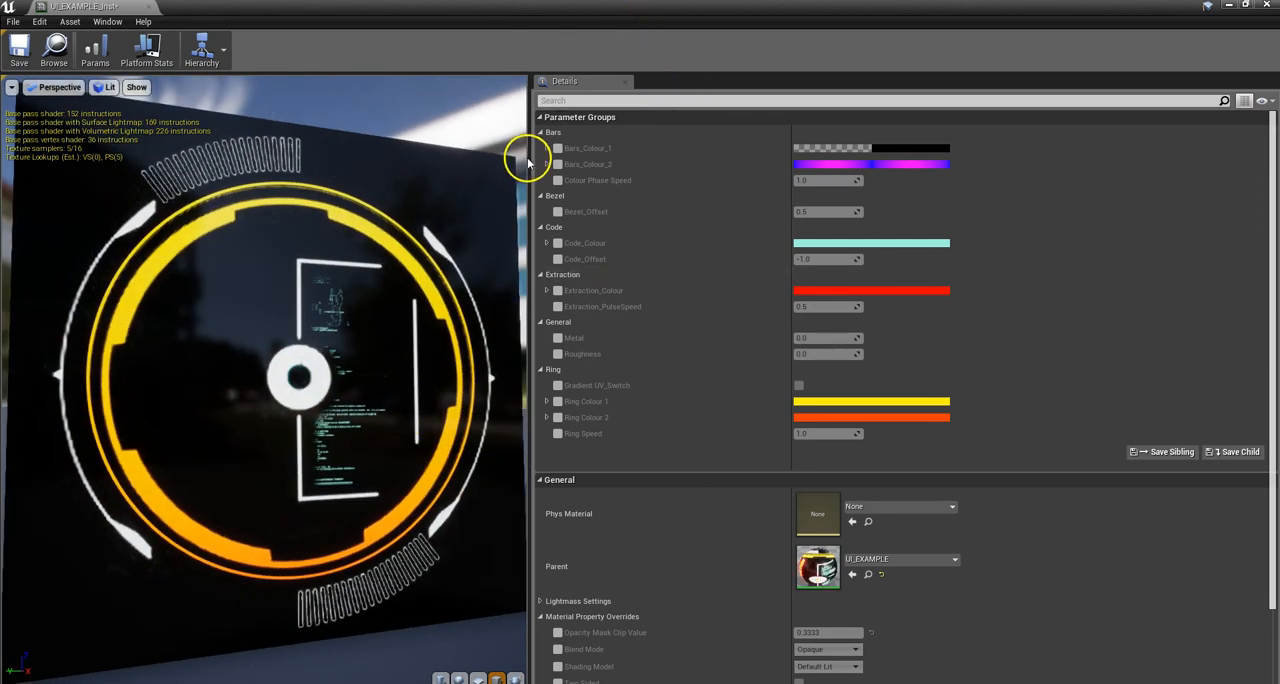
Step: Collapse the material preview and arrange a taller parameter window beside an enlarged level viewport
left_click_drag(524, 158, 29, 160)
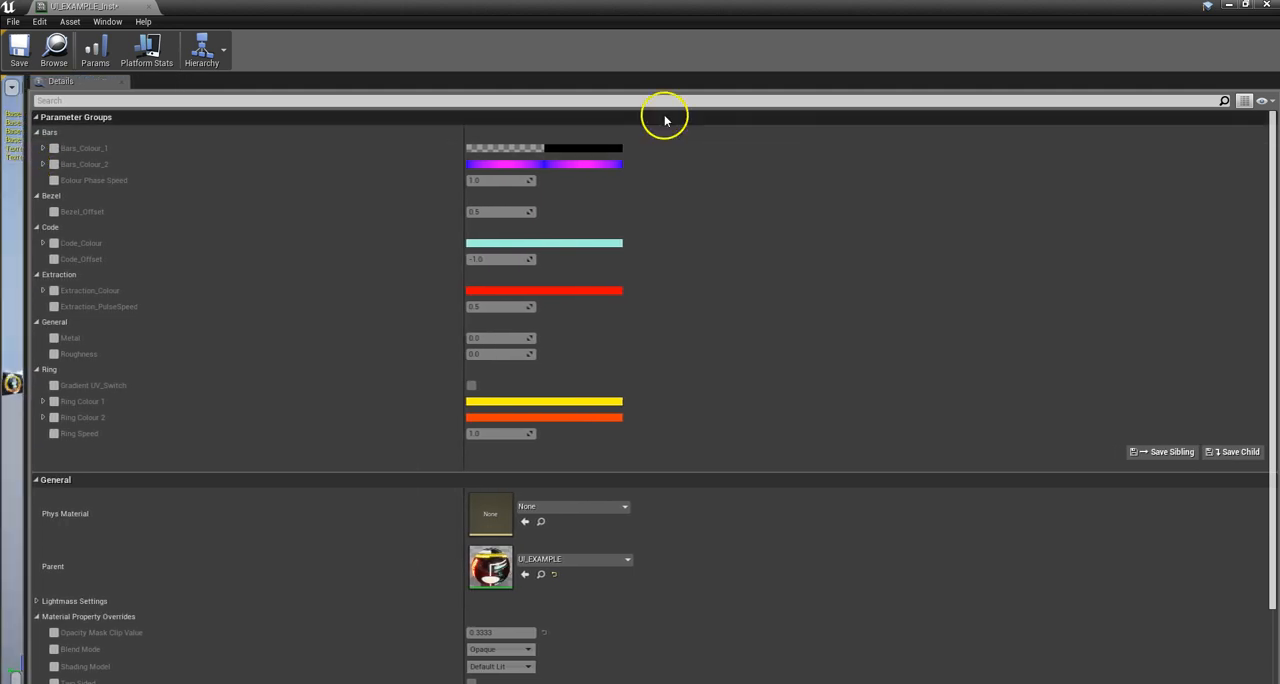
left_click(1247, 6)
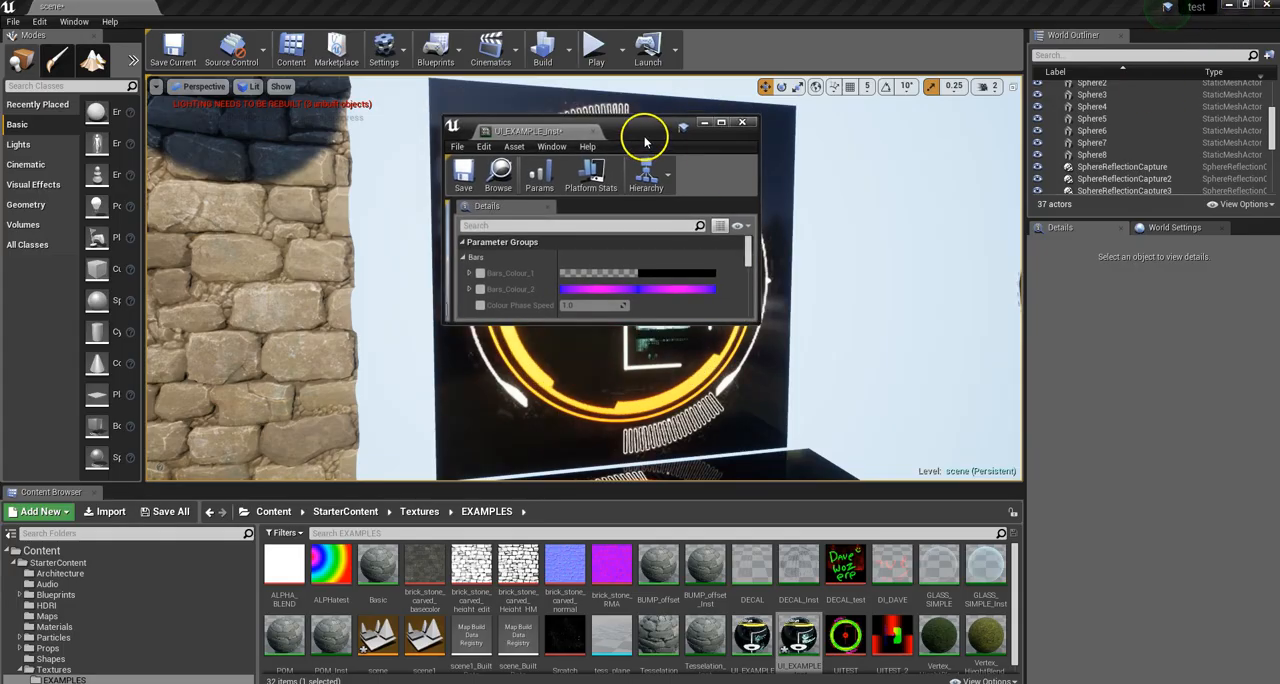
left_click_drag(644, 143, 1040, 83)
left_click_drag(1052, 265, 1060, 645)
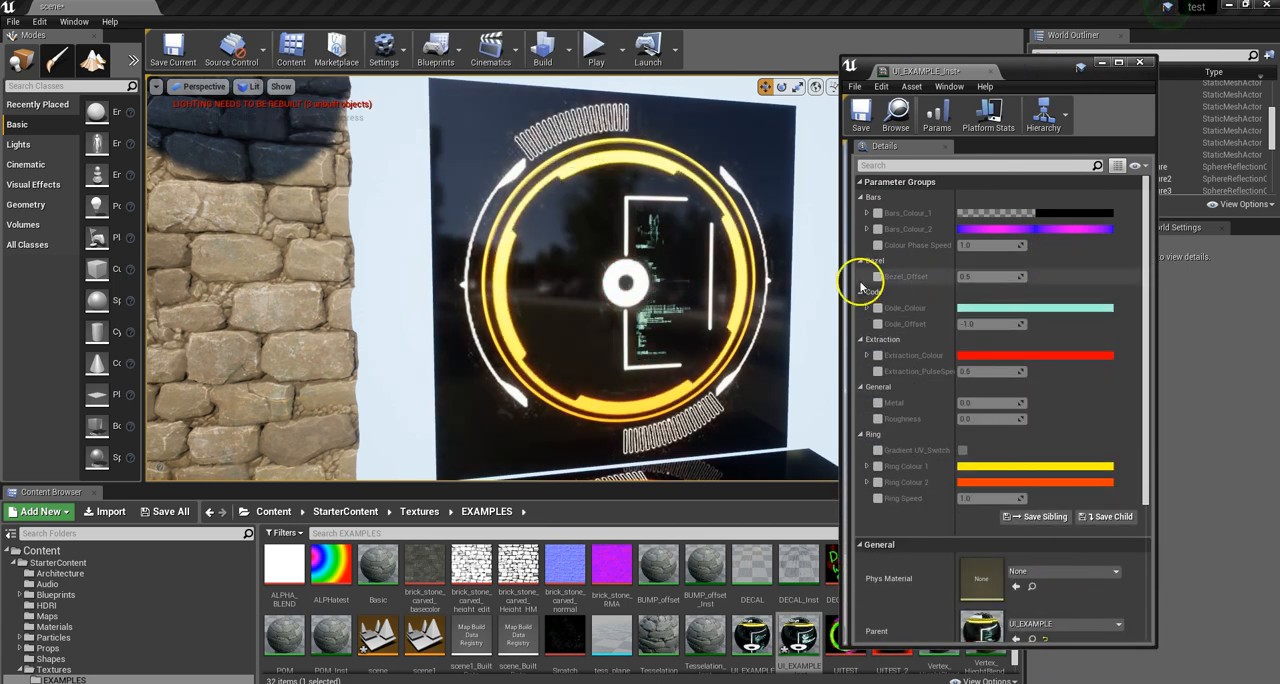
left_click_drag(794, 634, 725, 331)
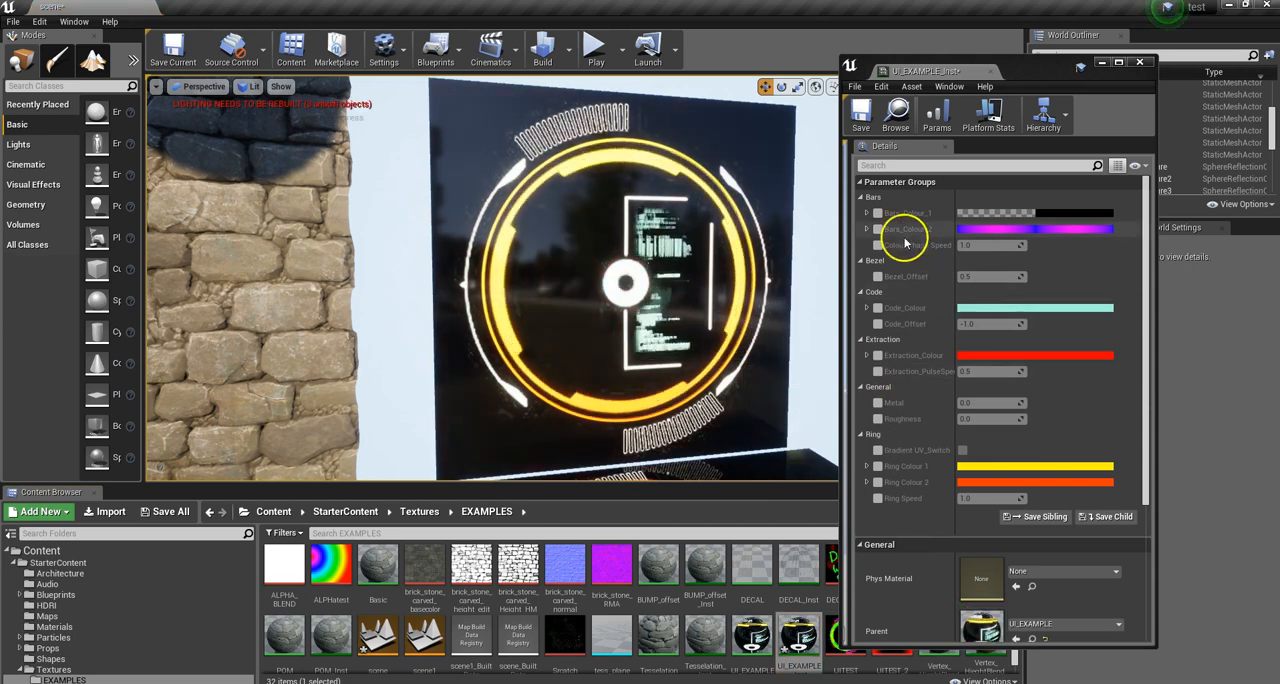
left_click_drag(697, 485, 700, 598)
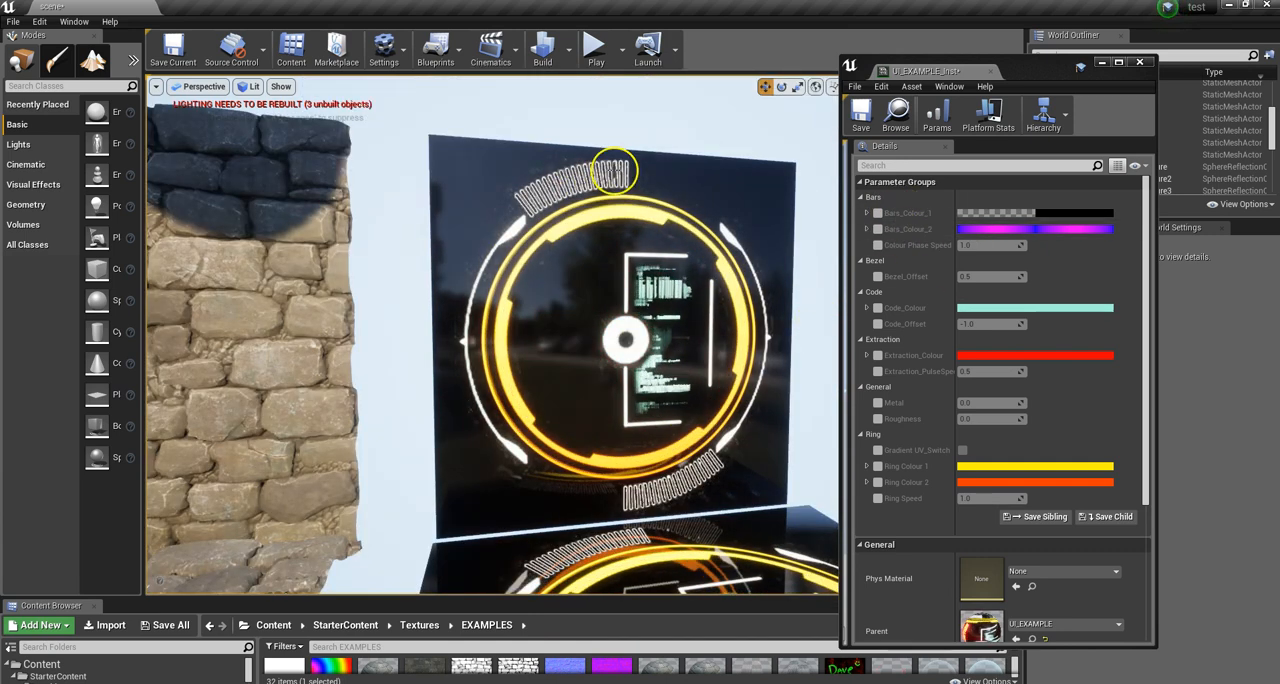
Step: Try higher Roughness values on the material instance, such as about 4.39, and disable the override again
right_click_drag(688, 302, 655, 261)
scroll(660, 246, "up", 3)
scroll(660, 250, "down", 3)
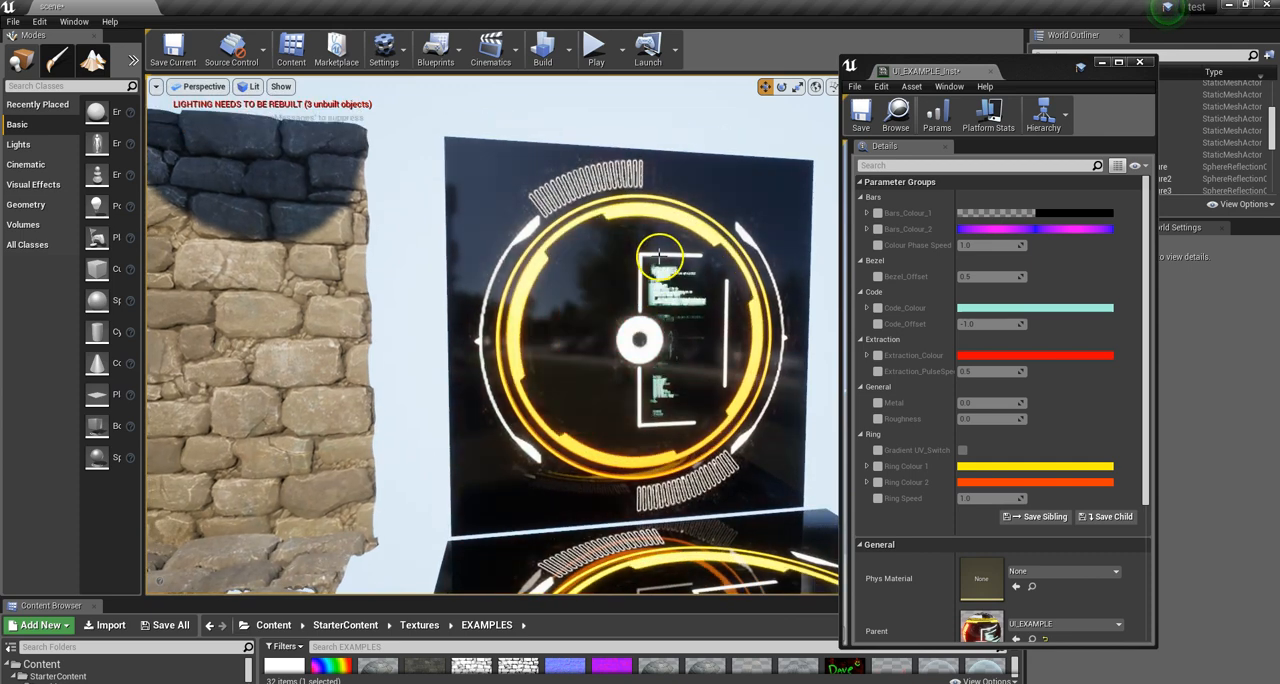
right_click_drag(735, 260, 762, 262)
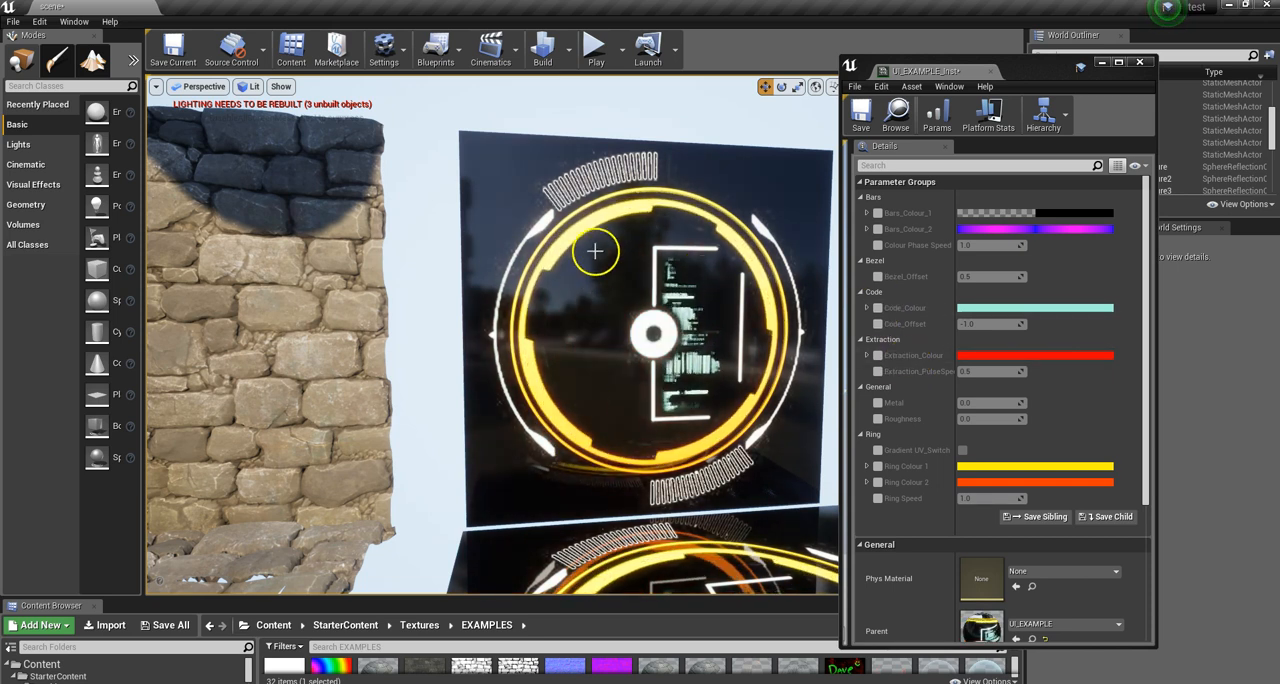
left_click(877, 418)
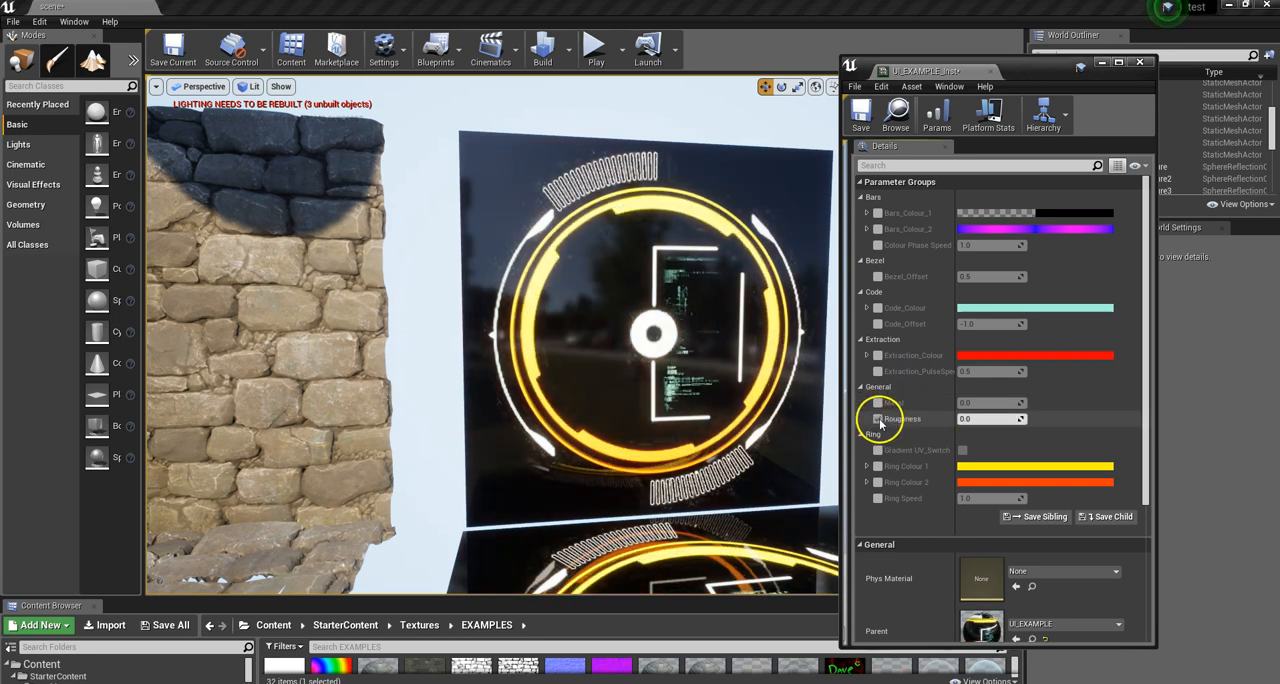
left_click_drag(975, 418, 1048, 417)
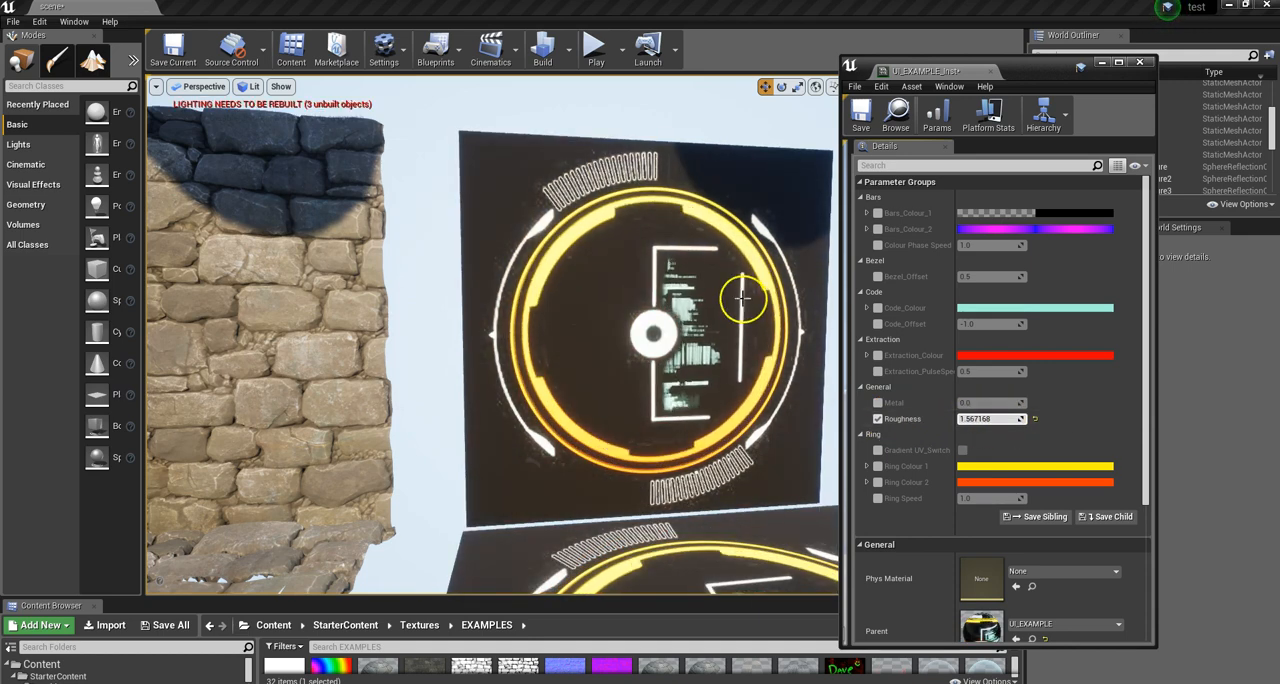
left_click_drag(970, 420, 1005, 421)
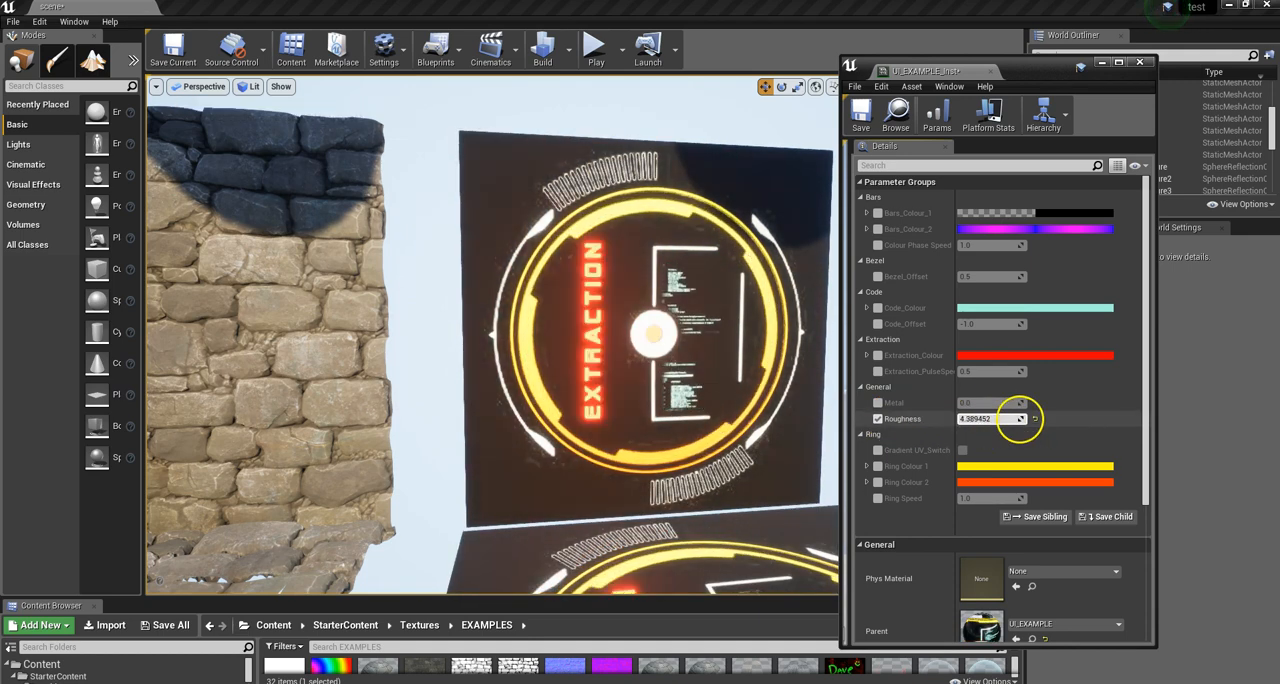
left_click(877, 418)
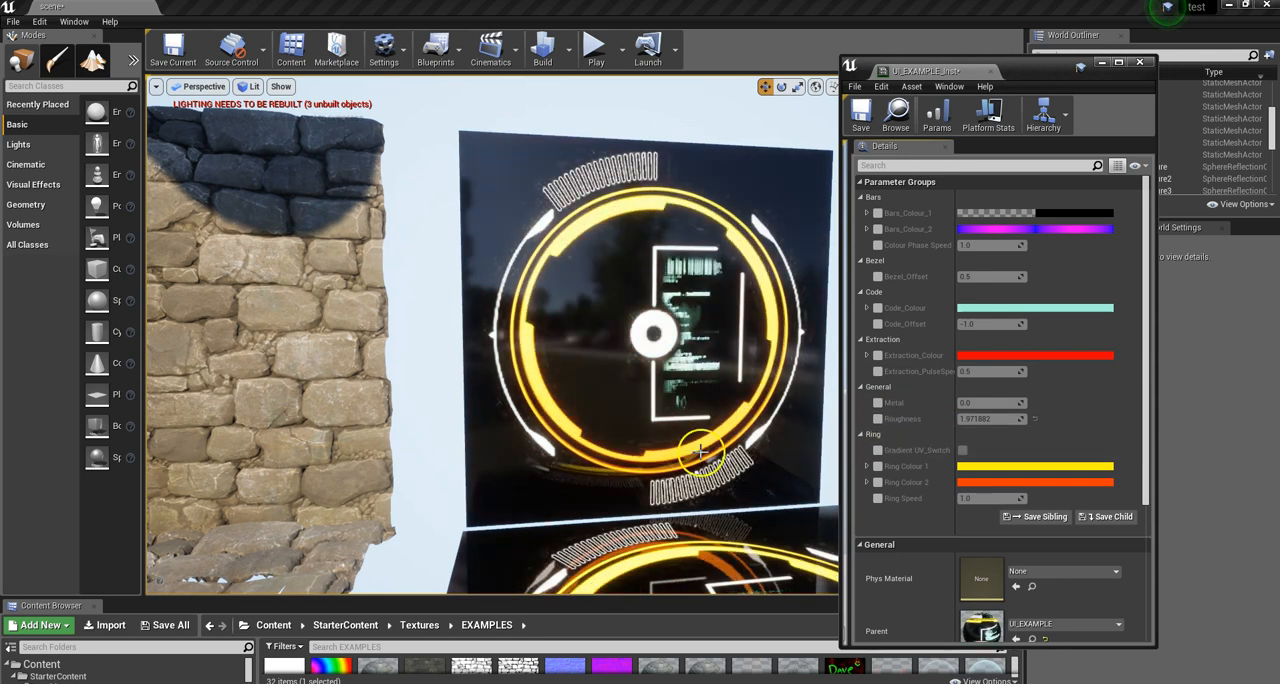
Step: Enable the Bezel_Offset override, set it to about 1.447, and inspect the display panel's depth from a side angle
scroll(969, 485, "down", 2)
scroll(971, 482, "up", 2)
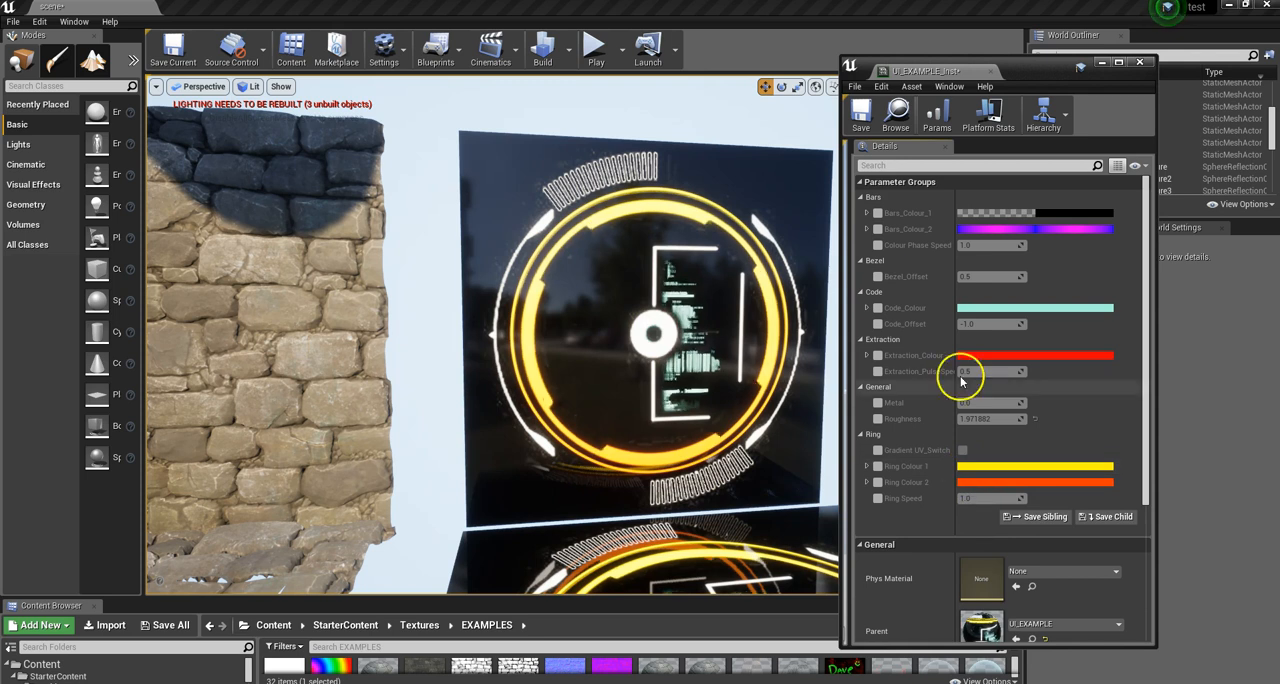
left_click(878, 277)
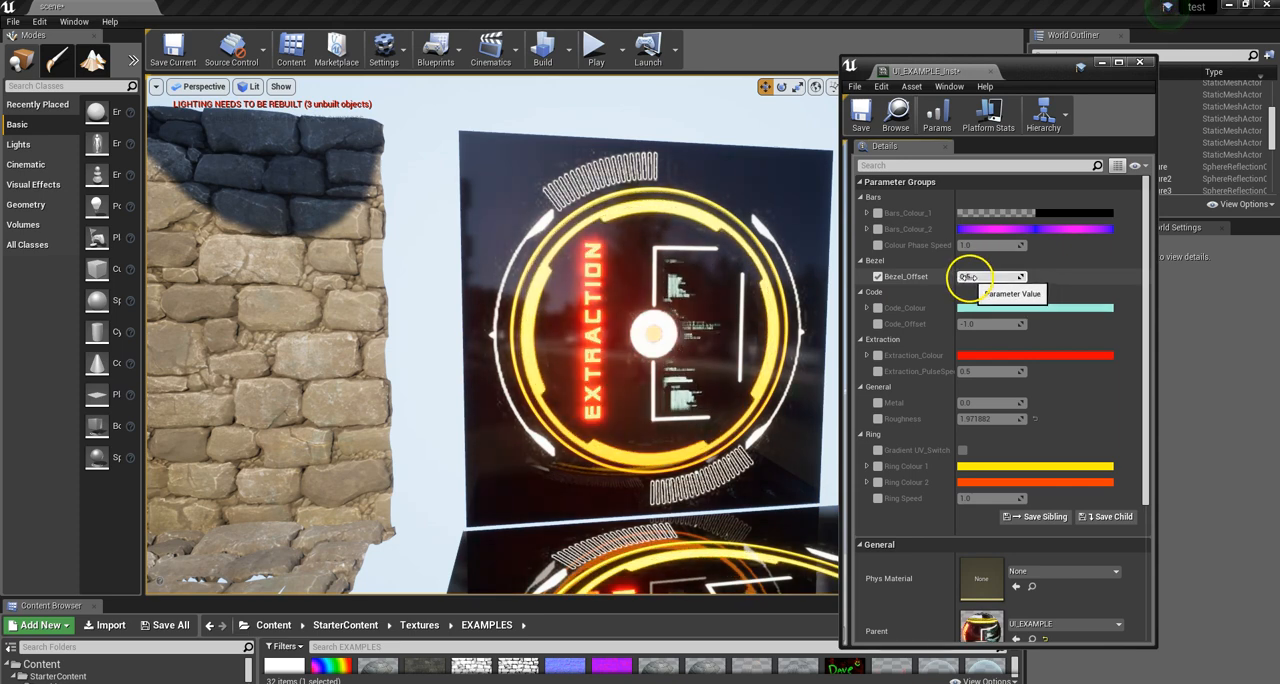
left_click_drag(968, 277, 1000, 281)
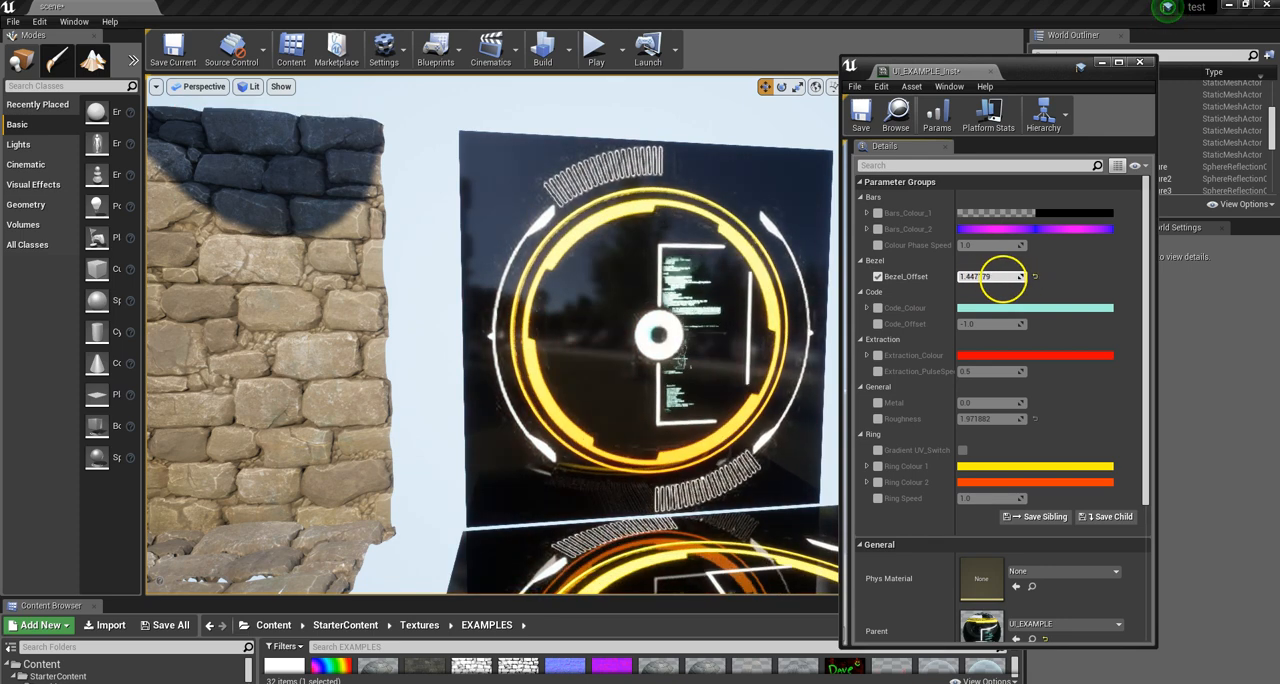
left_click_drag(1003, 279, 970, 279)
key("w")
right_click_drag(622, 384, 515, 398)
key("d")
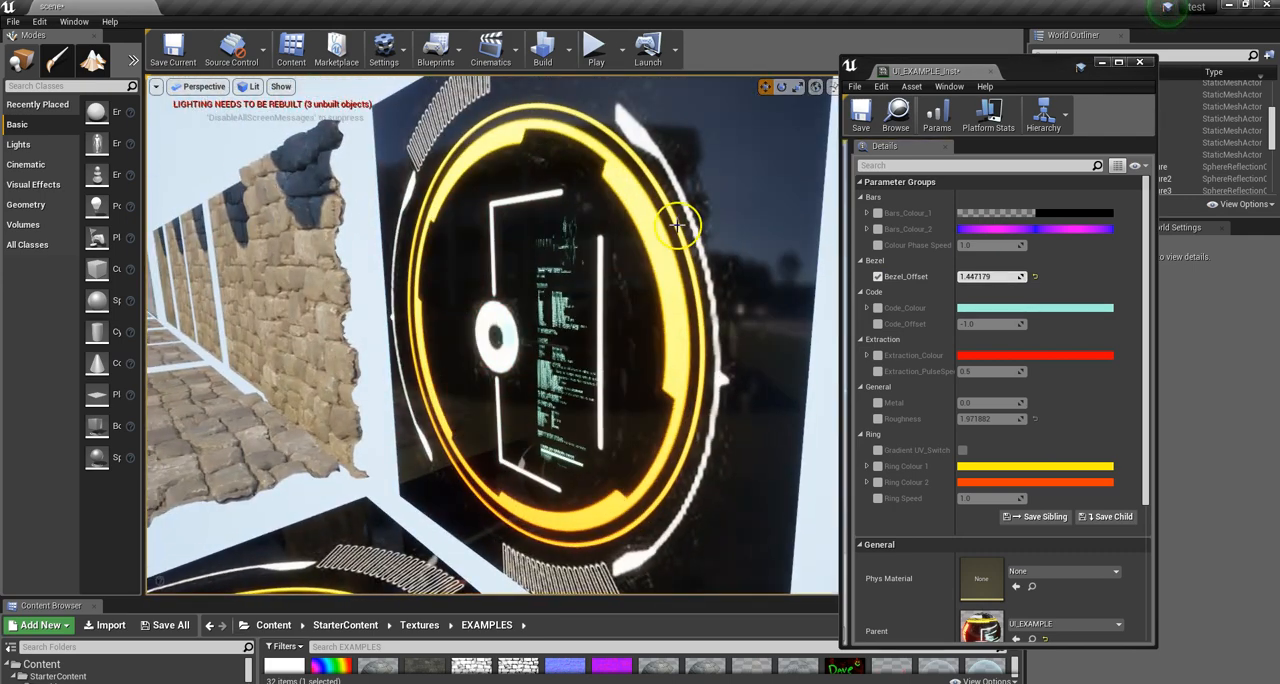
right_click_drag(389, 299, 575, 329)
key("s")
key("d")
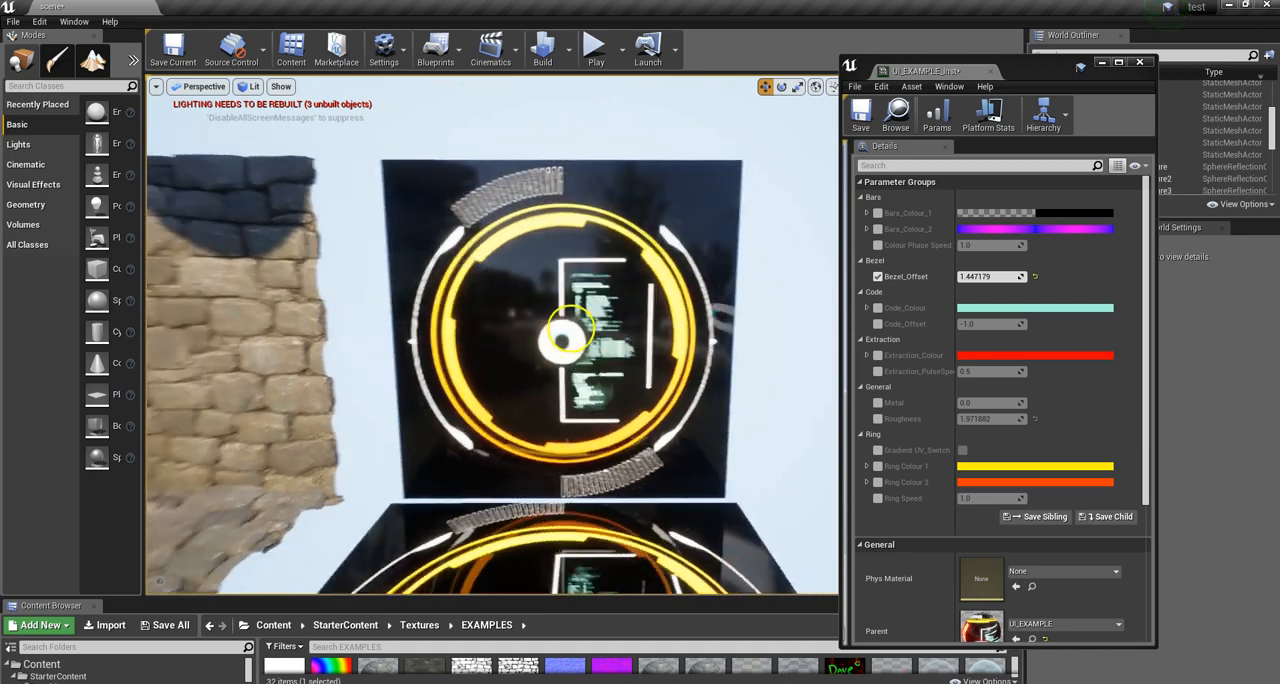
Step: Test negative Bezel_Offset values down to about -9.5 on the panel, and set the offset to 0.0
left_click_drag(962, 277, 738, 276)
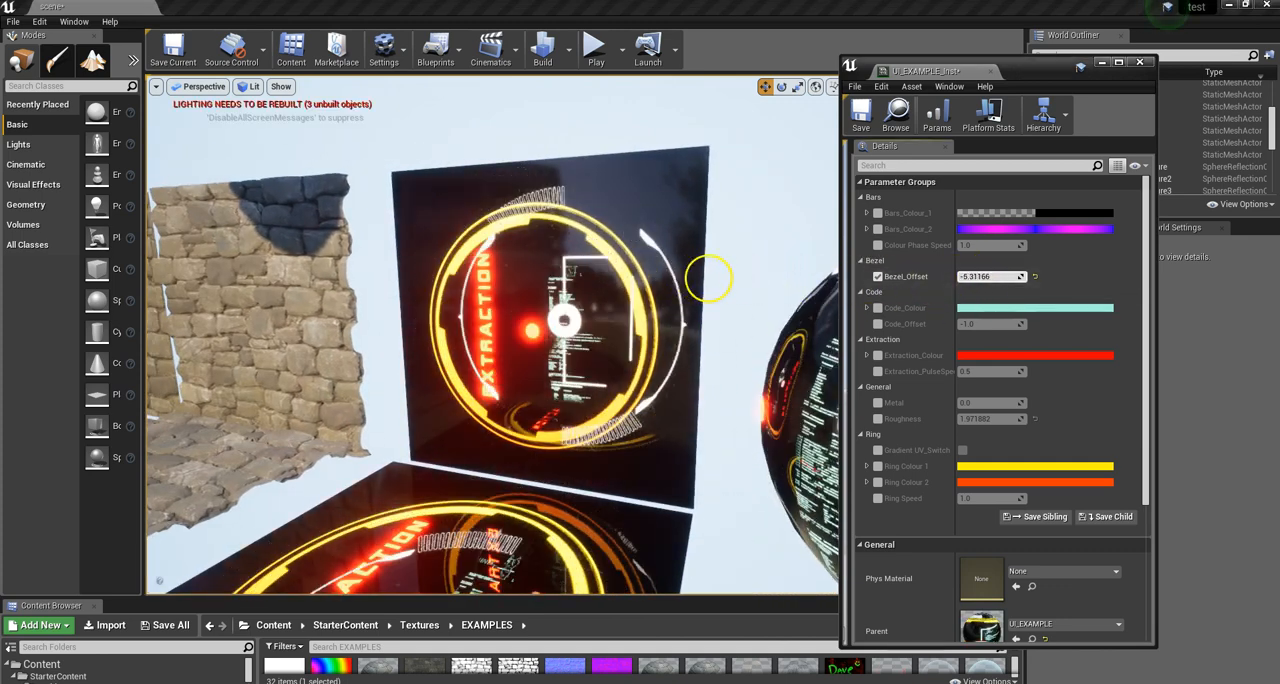
key("a")
mouse_move(606, 301)
right_mouse_down()
mouse_move(684, 294)
mouse_move(471, 289)
mouse_move(717, 292)
mouse_move(591, 289)
mouse_move(628, 294)
mouse_move(600, 294)
right_mouse_up()
key("a")
key("d")
key("s")
key("s")
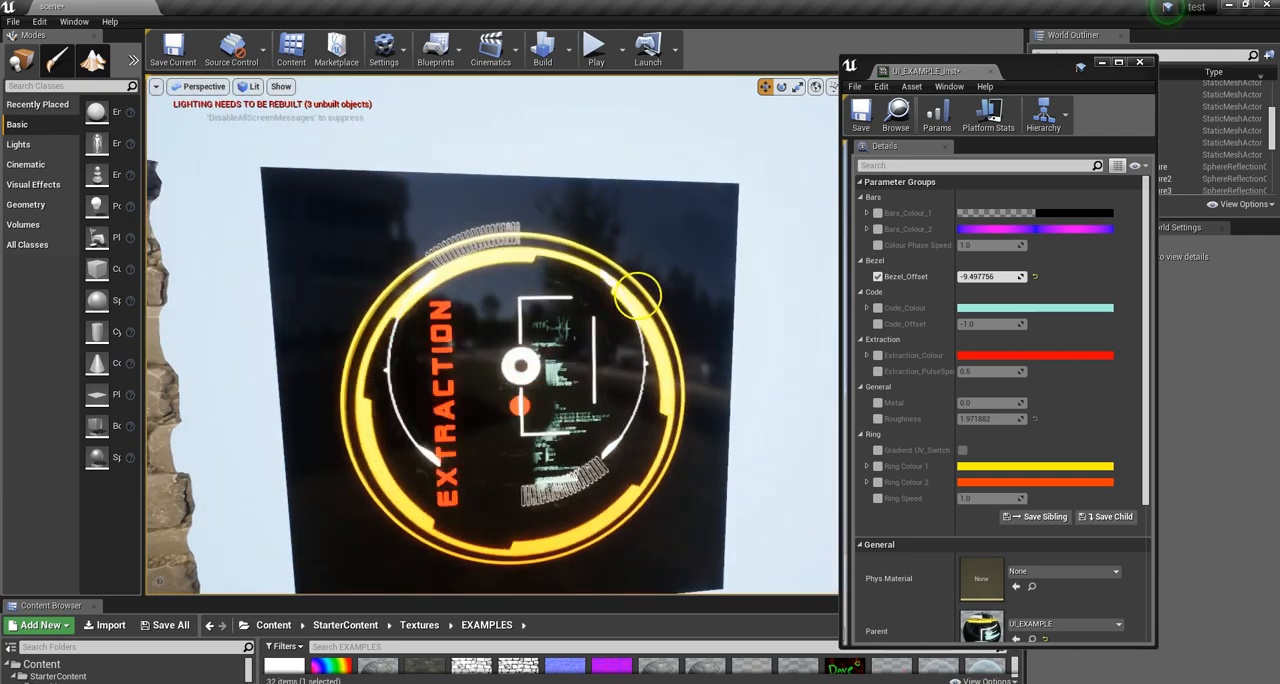
left_click(990, 276)
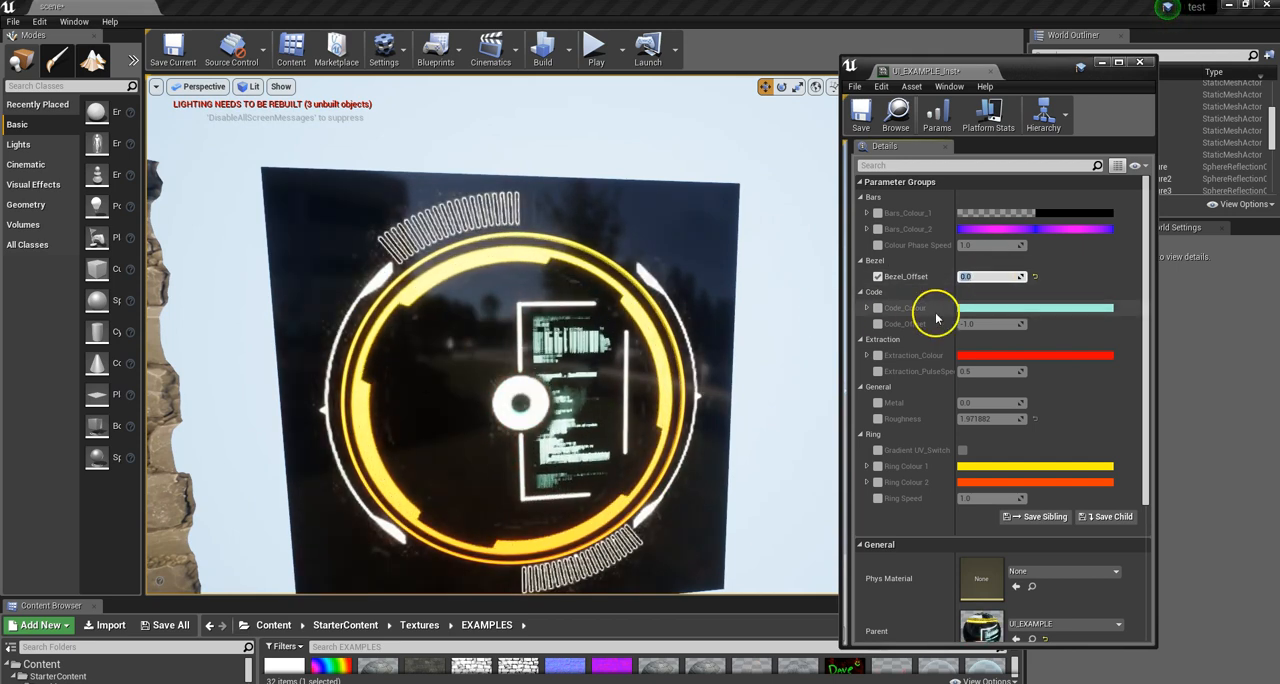
Step: Enable the Code_Colour override and briefly open its colour picker
left_click(878, 308)
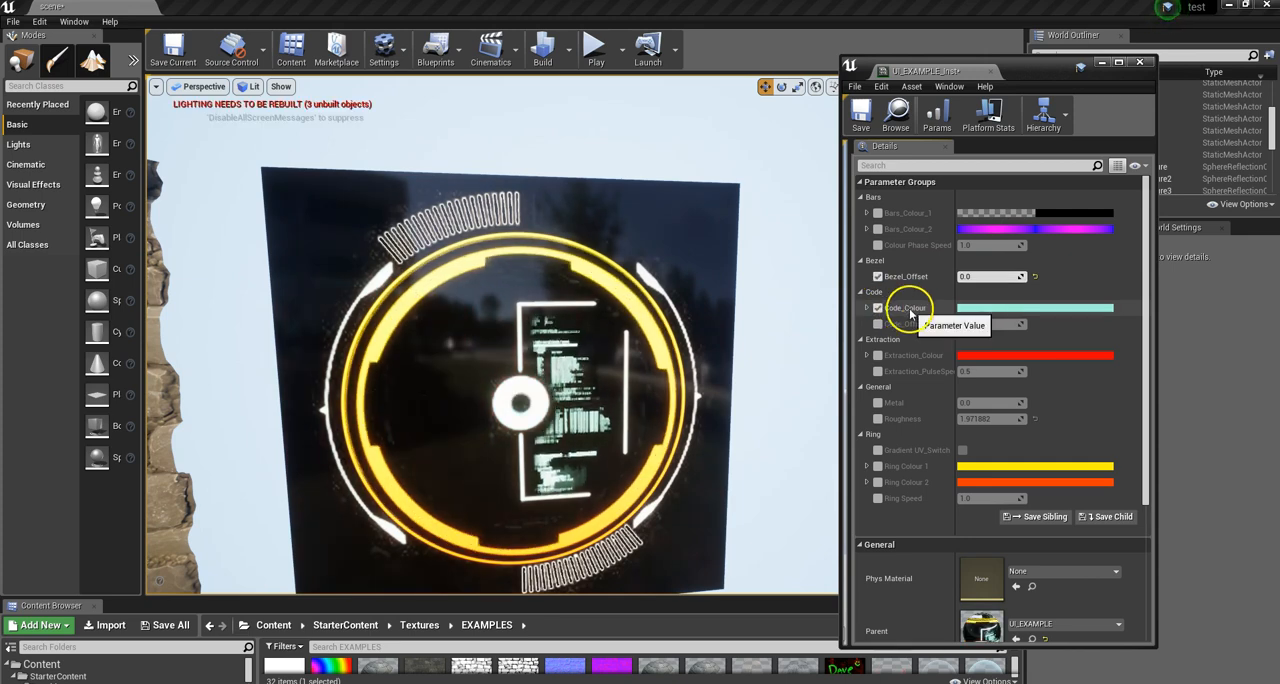
left_click(987, 313)
left_click_drag(1034, 349, 1047, 377)
left_click(1246, 631)
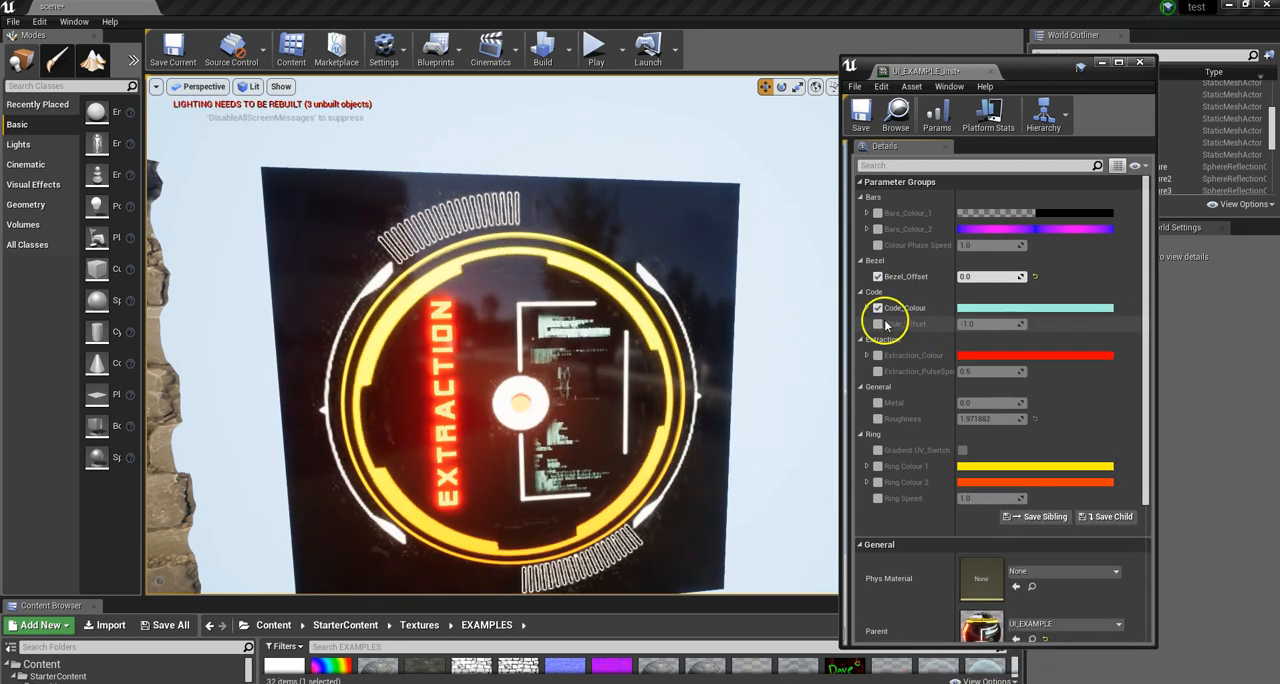
Step: Try a Code_Offset of about -21.6 on the panel, and disable both the Code_Offset and Code_Colour overrides
left_click_drag(971, 323, 838, 327)
left_click_drag(621, 377, 560, 376, "alt")
mouse_move(560, 376)
right_mouse_down()
mouse_move(658, 369)
mouse_move(561, 367)
mouse_move(580, 369)
right_mouse_up()
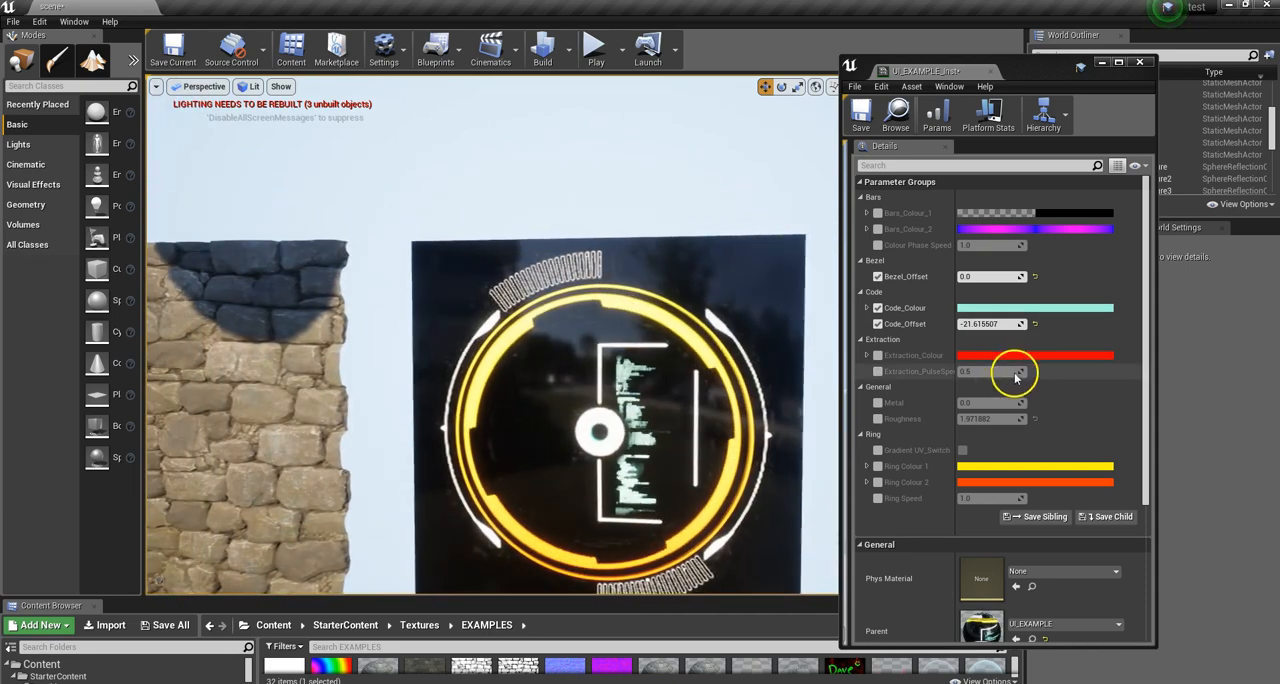
left_click(878, 327)
left_click(879, 309)
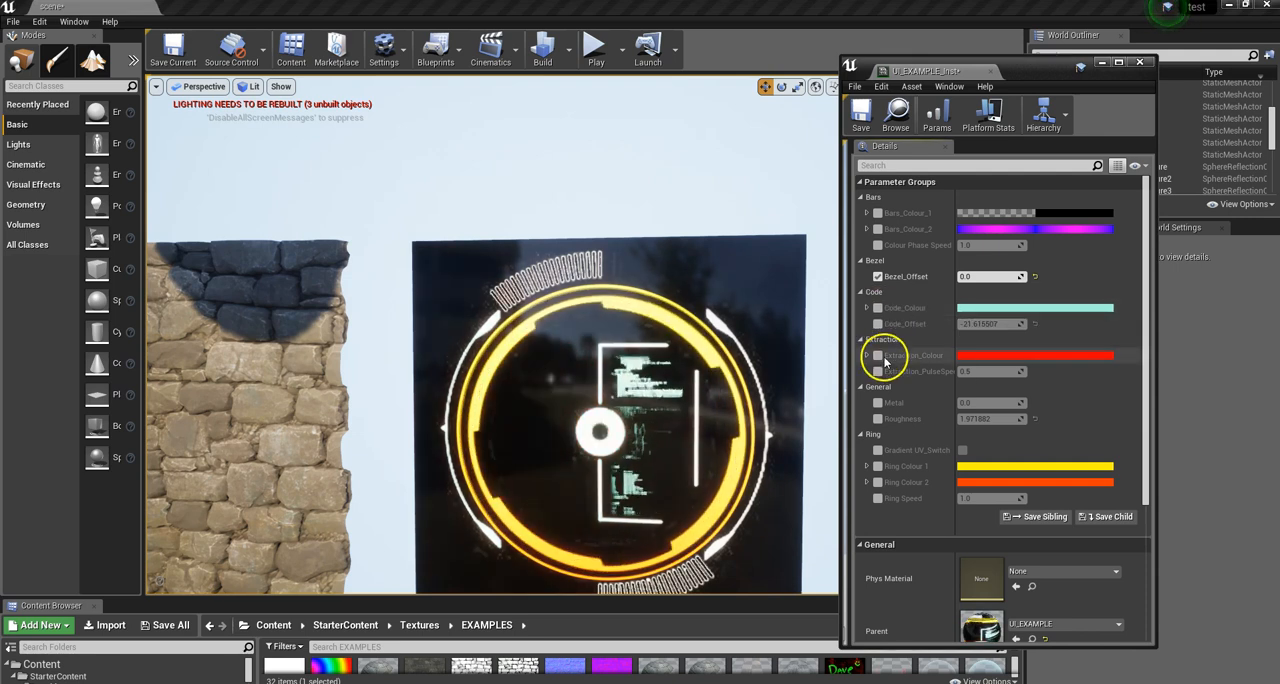
Step: Enable the Extraction_Colour override and pick a blue with hue about 241.65 and saturation about 0.9
left_click(1004, 360)
left_click_drag(855, 346, 1030, 228)
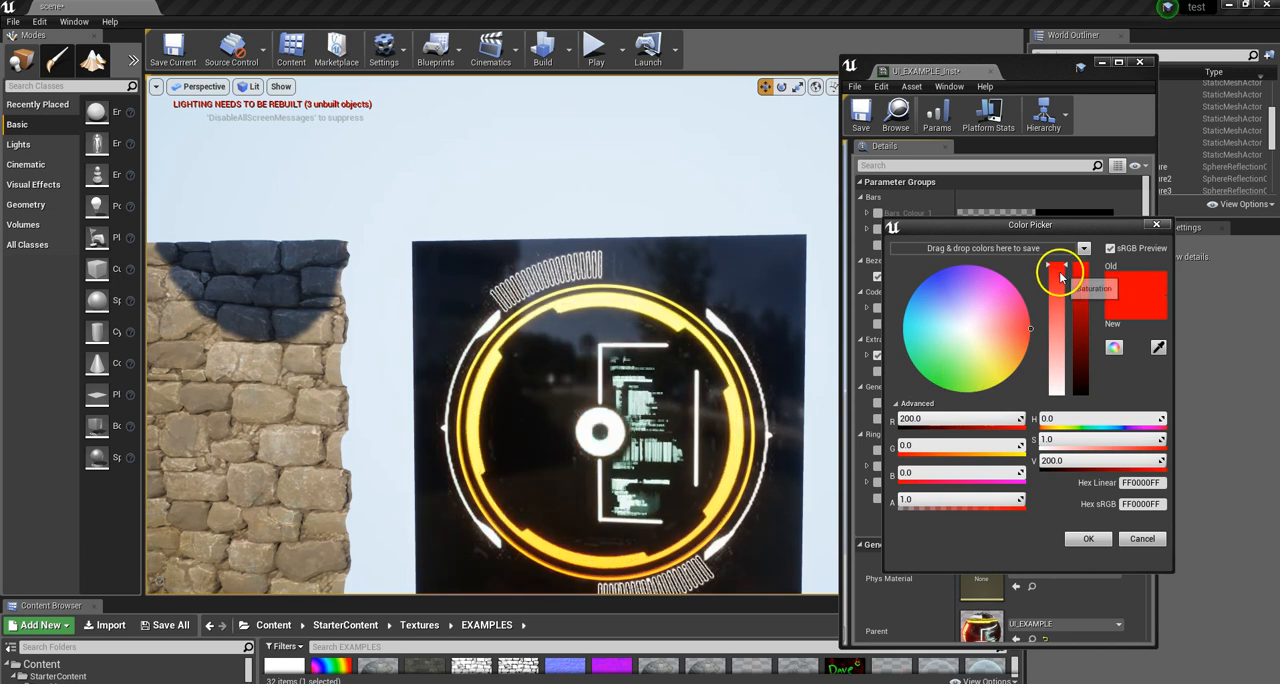
left_click(942, 289)
mouse_move(942, 289)
left_mouse_down()
mouse_move(929, 286)
mouse_move(938, 278)
left_mouse_up()
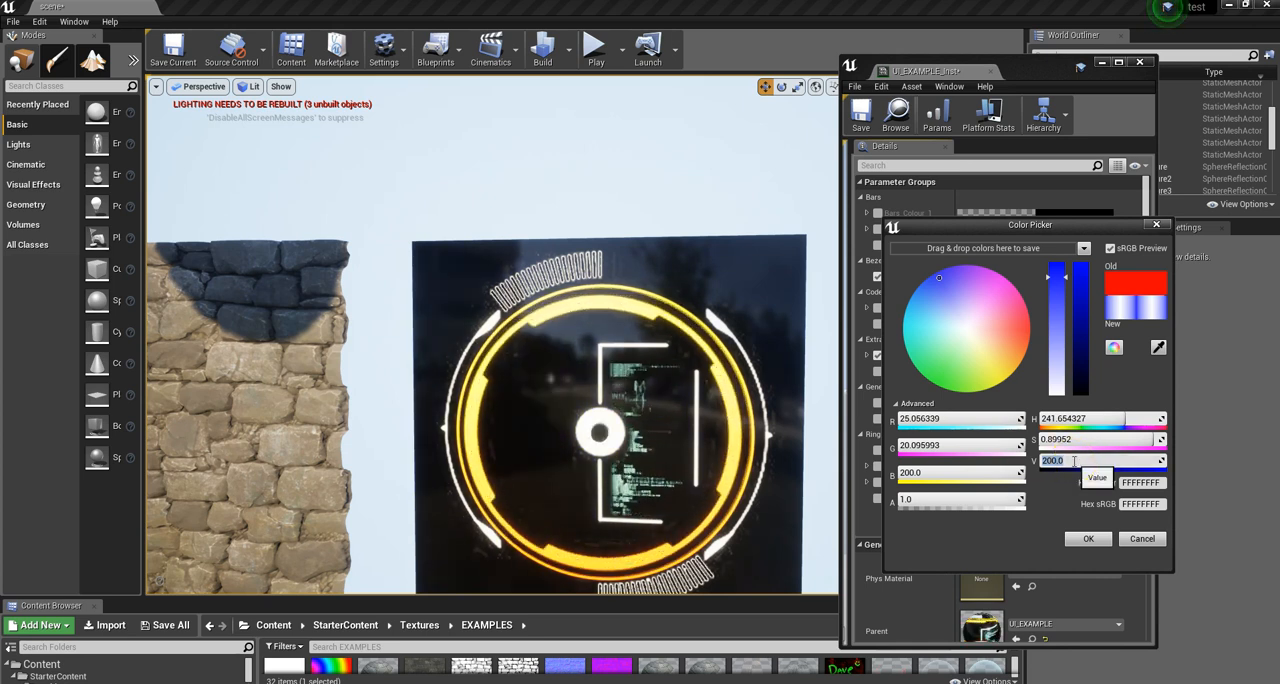
Step: Compare the blue extraction colour at brightness values 1 and 200, keeping 200 as its value
type("1")
key("Return")
left_click(679, 448)
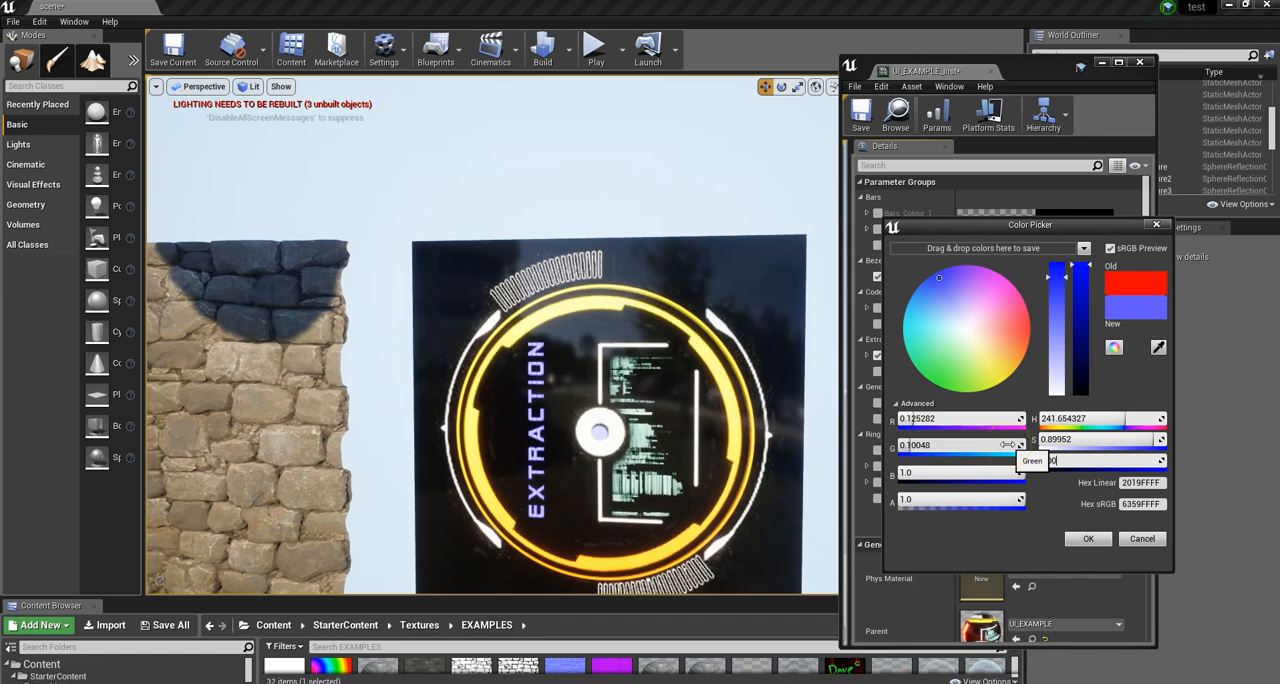
key("Return")
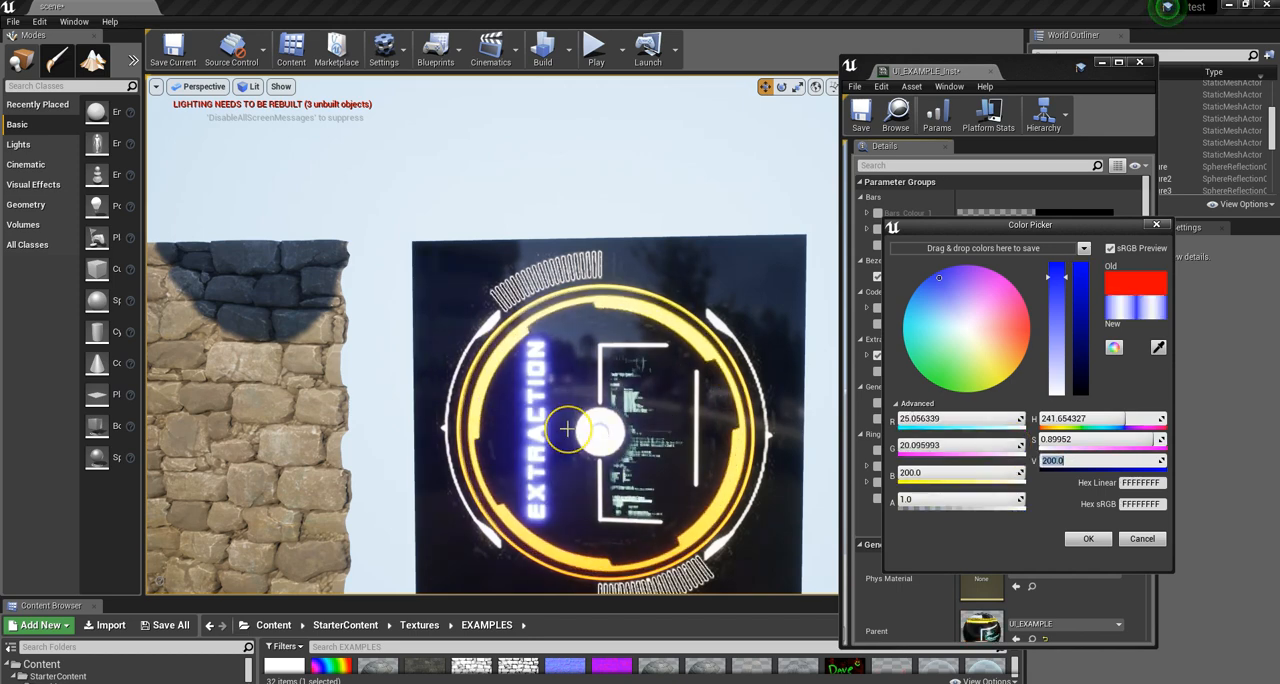
right_click_drag(554, 437, 565, 400)
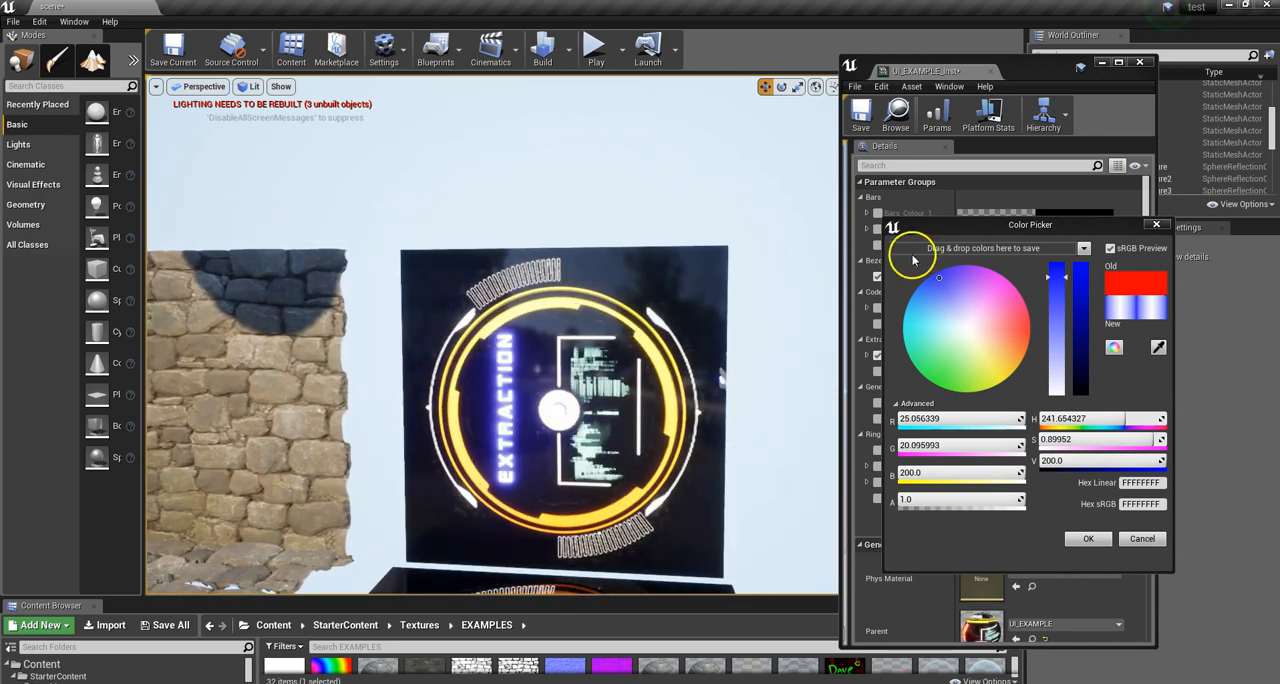
left_click(1156, 224)
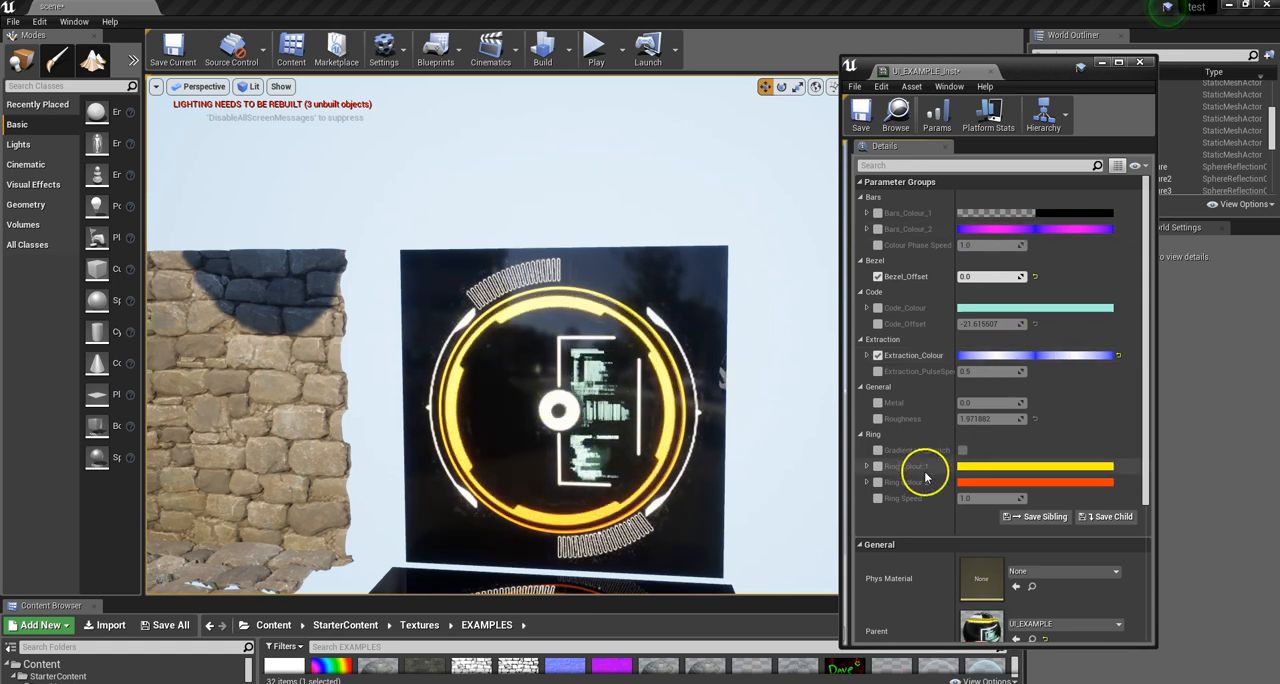
Step: Enable the Extraction_PulseSpeed override and lower the pulse speed close to zero
left_click(877, 371)
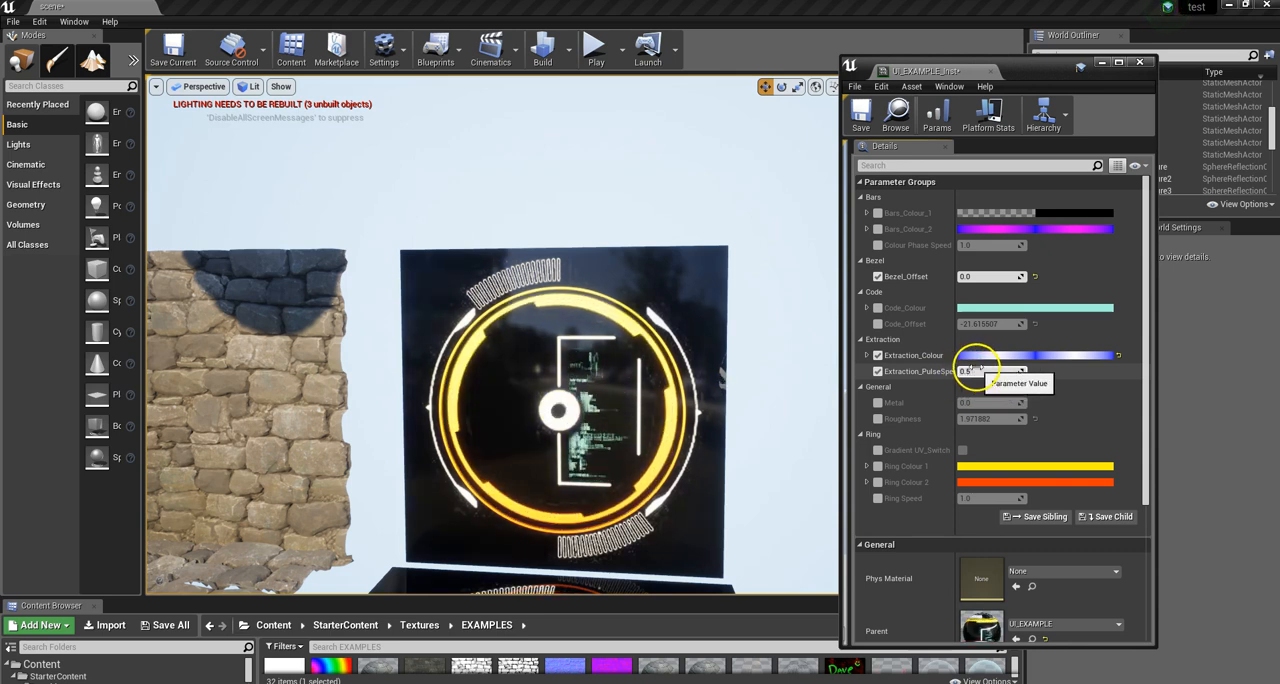
mouse_move(966, 371)
left_mouse_down()
mouse_move(988, 371)
mouse_move(923, 372)
mouse_move(986, 371)
mouse_move(975, 371)
left_mouse_up()
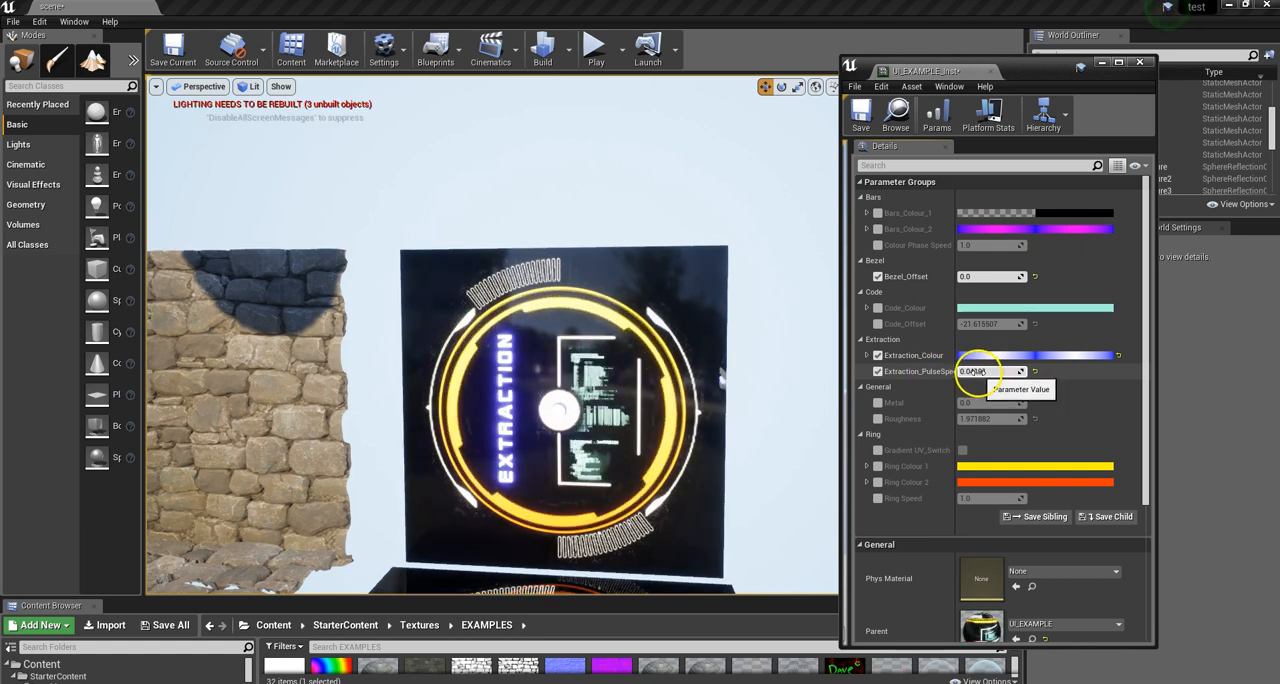
Step: Disable the Extraction_Colour, Extraction_PulseSpeed and Metal parameter overrides
left_click(877, 355)
left_click(877, 371)
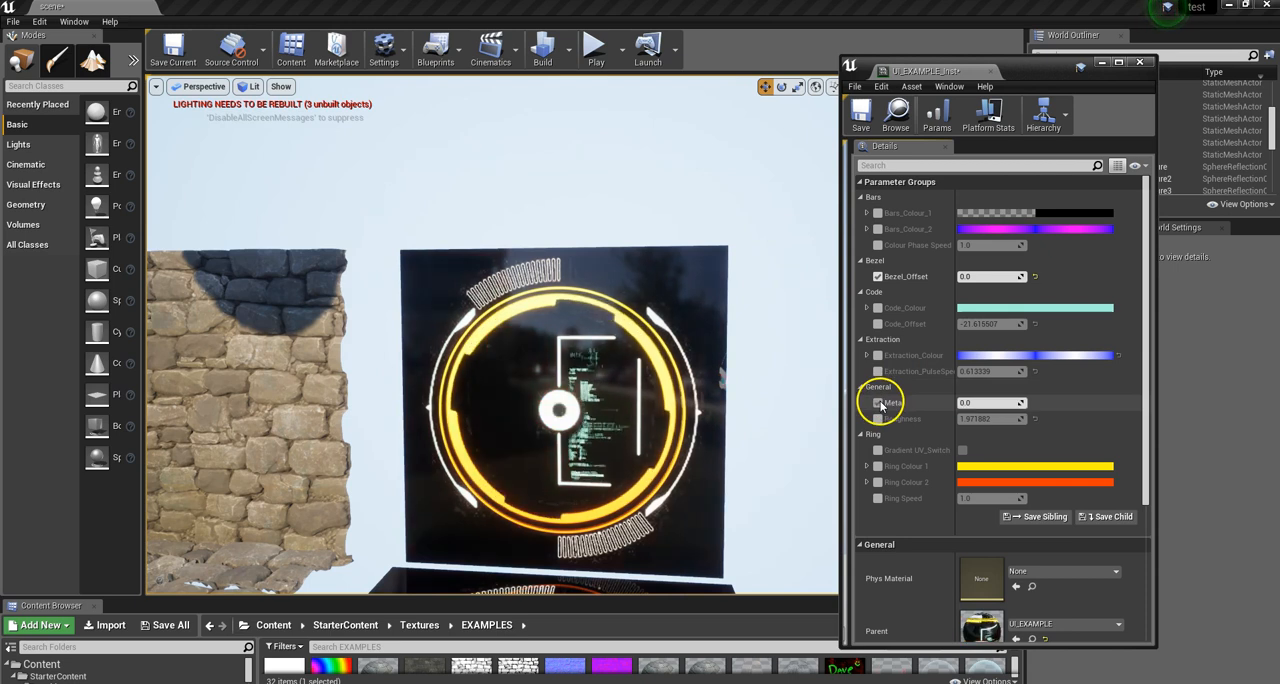
left_click(878, 403)
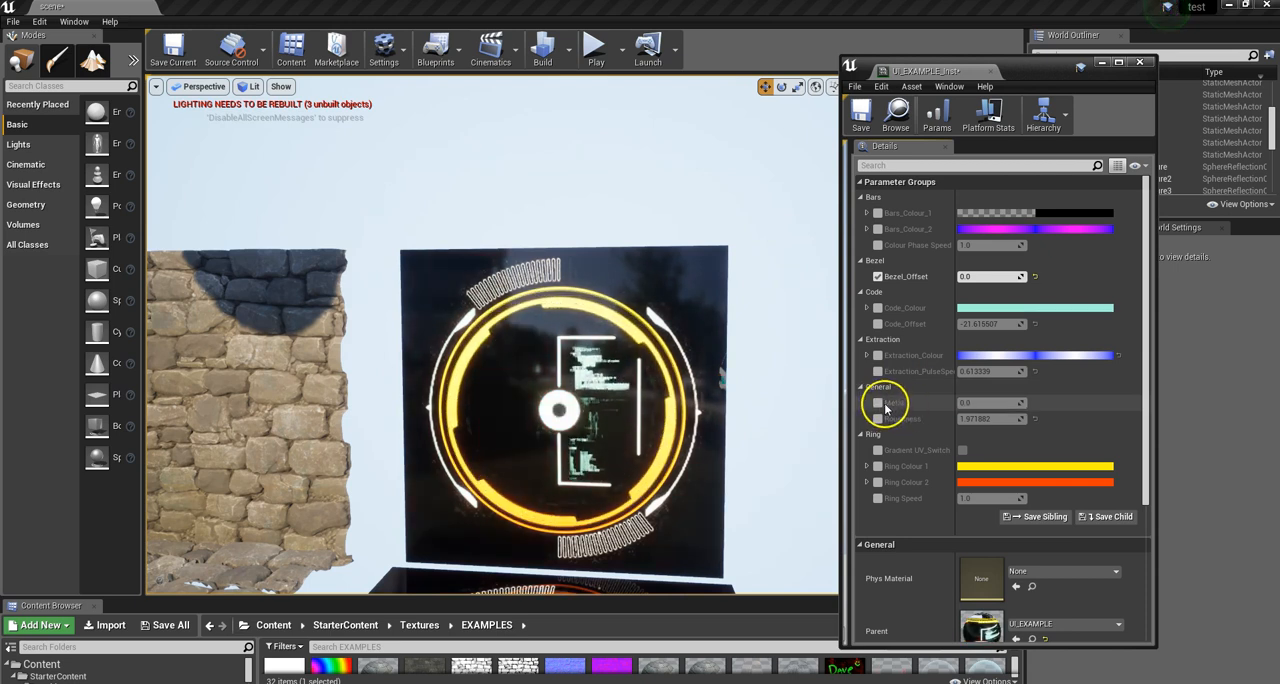
Step: Enable the Gradient UV_Switch and Ring Colour 2 overrides, and set Ring Colour 2 to magenta with hue about 302 and brightness 1.0
scroll(886, 410, "down", 2)
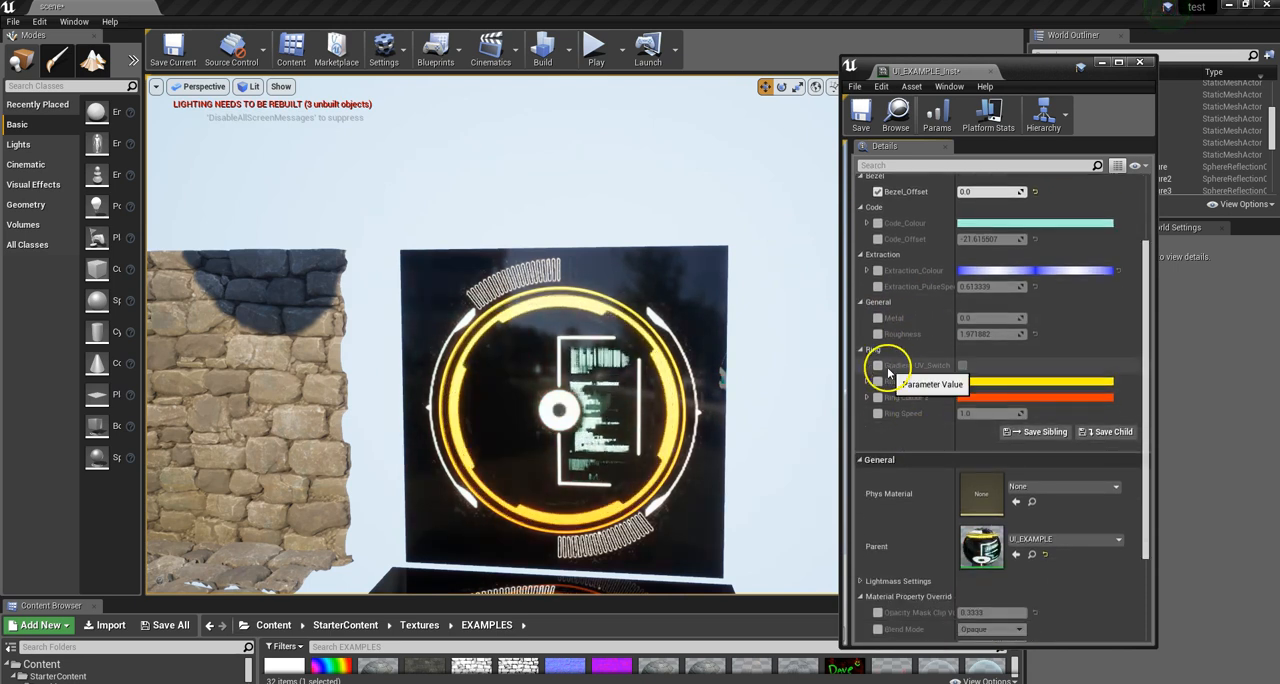
left_click(877, 365)
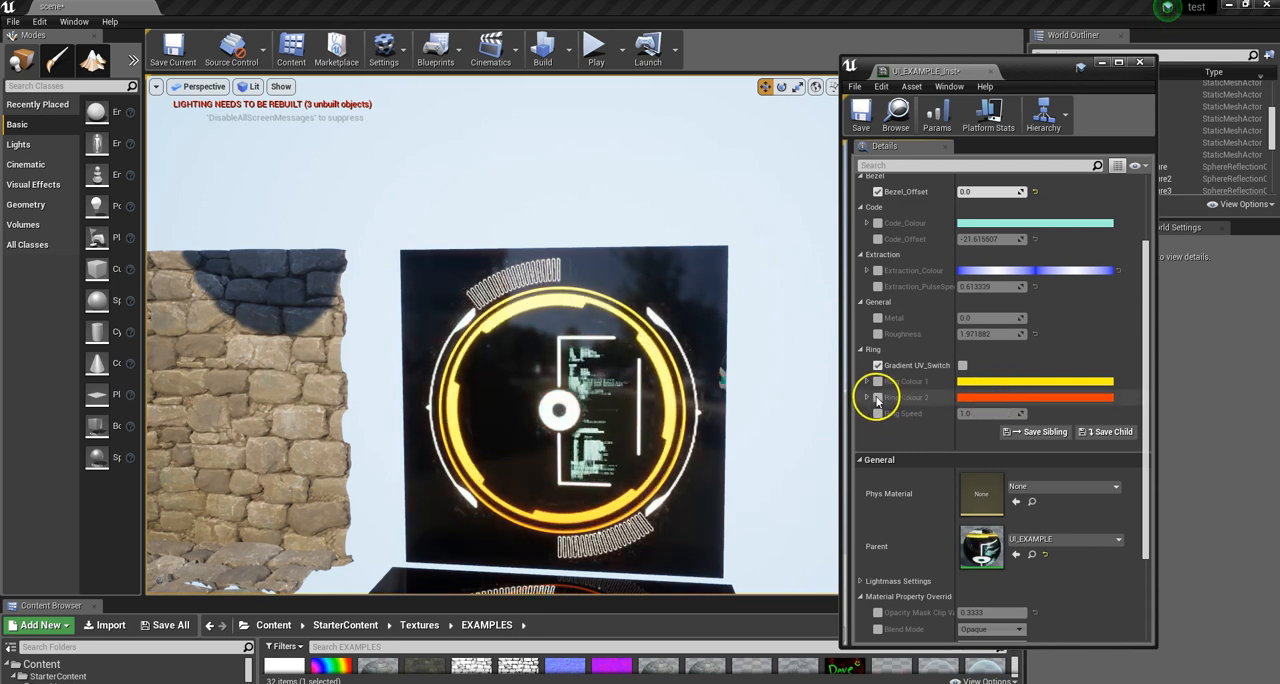
left_click(994, 398)
left_click_drag(808, 408, 820, 392)
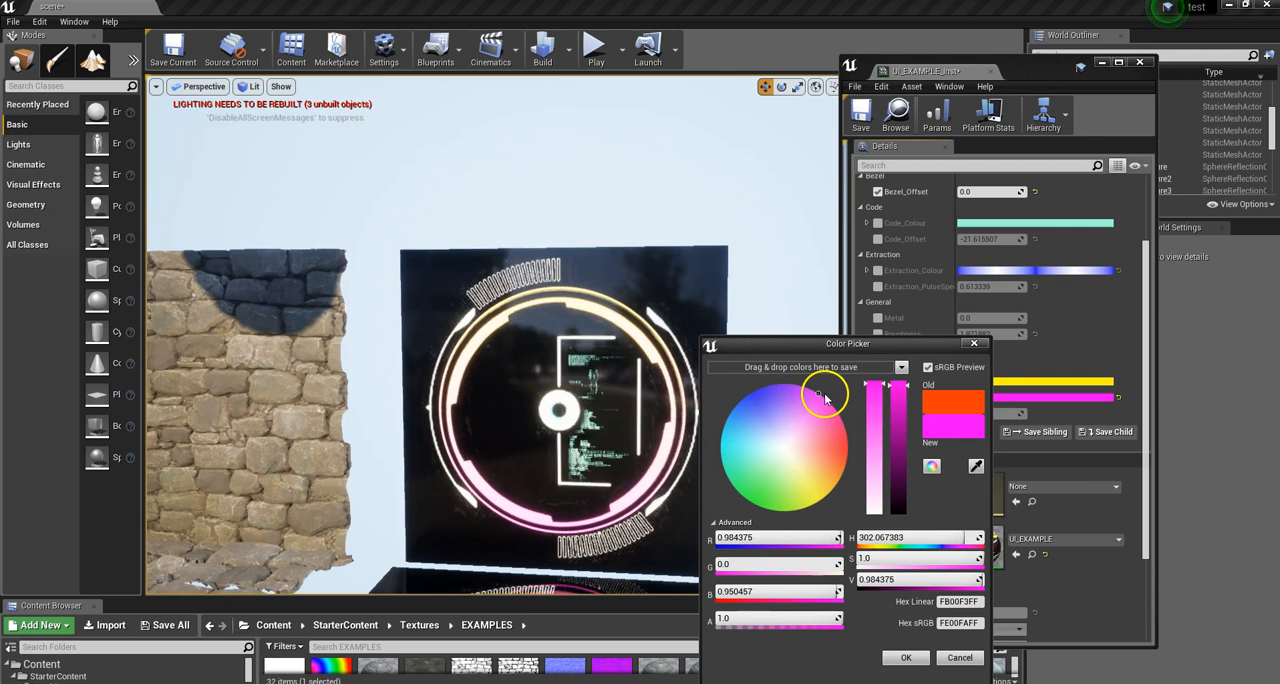
mouse_move(909, 371)
left_mouse_down()
mouse_move(910, 476)
mouse_move(903, 374)
left_mouse_up()
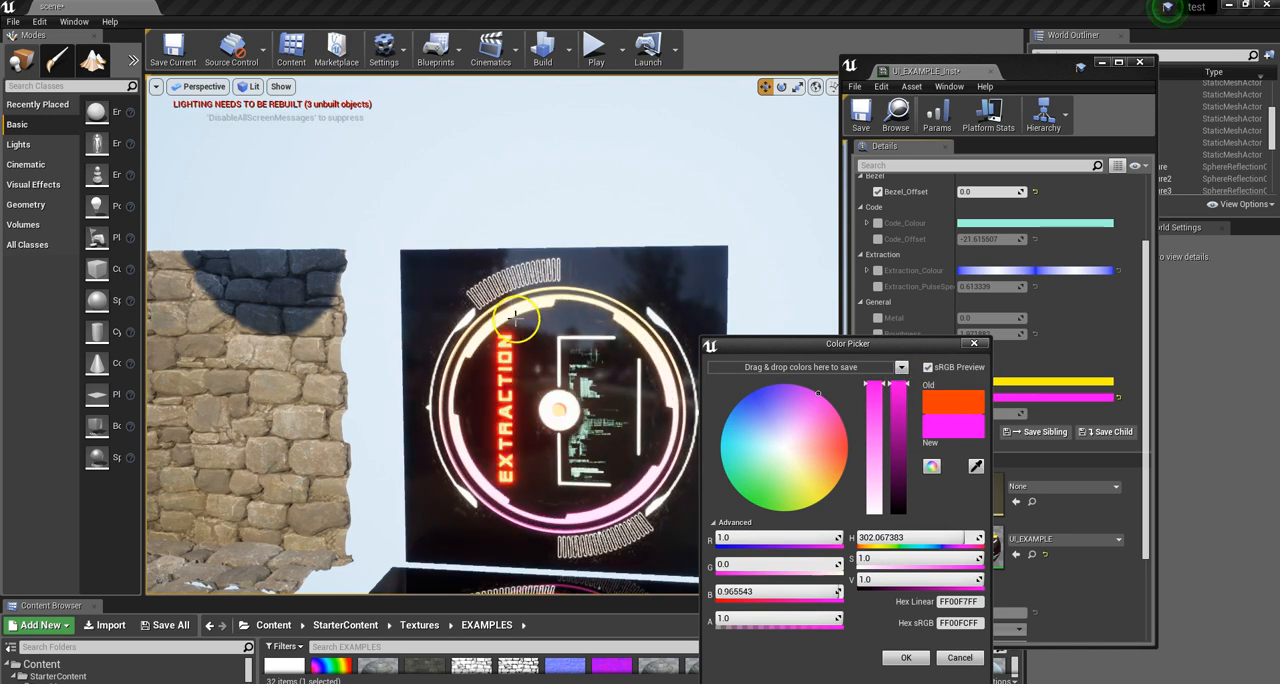
left_click(925, 657)
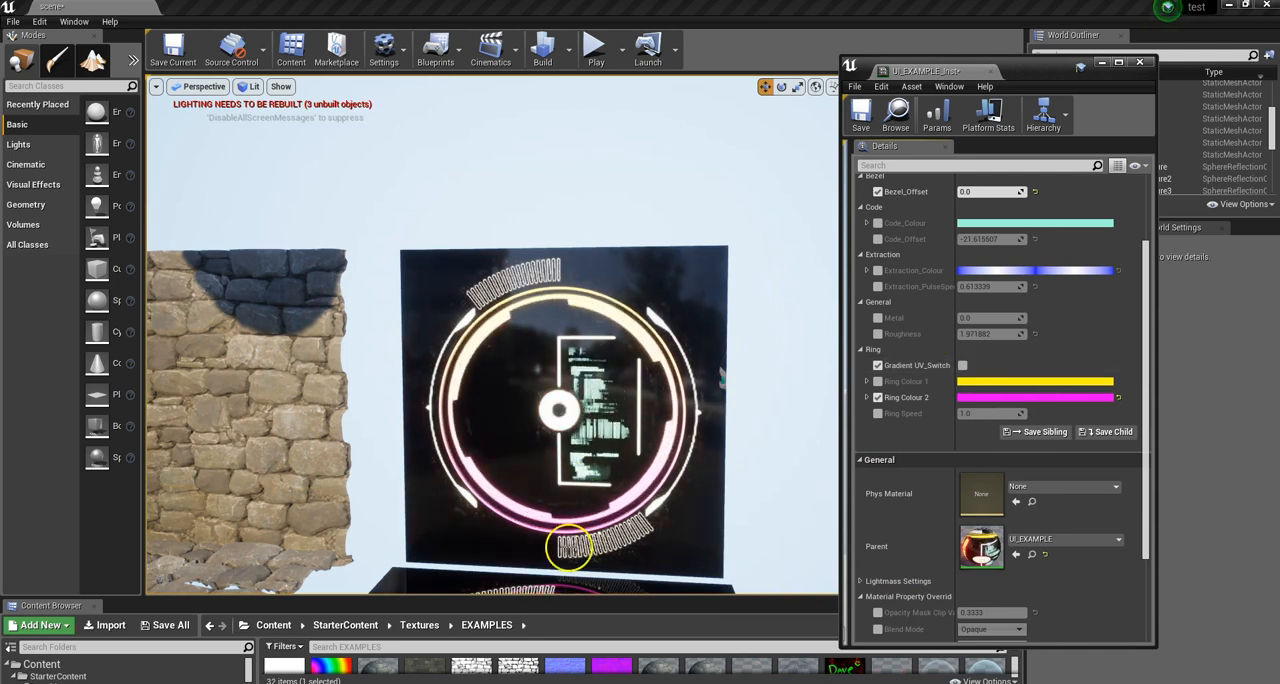
Step: Turn on Gradient UV_Switch, and enable the Ring Speed override with a speed of about 0.25
left_click(962, 365)
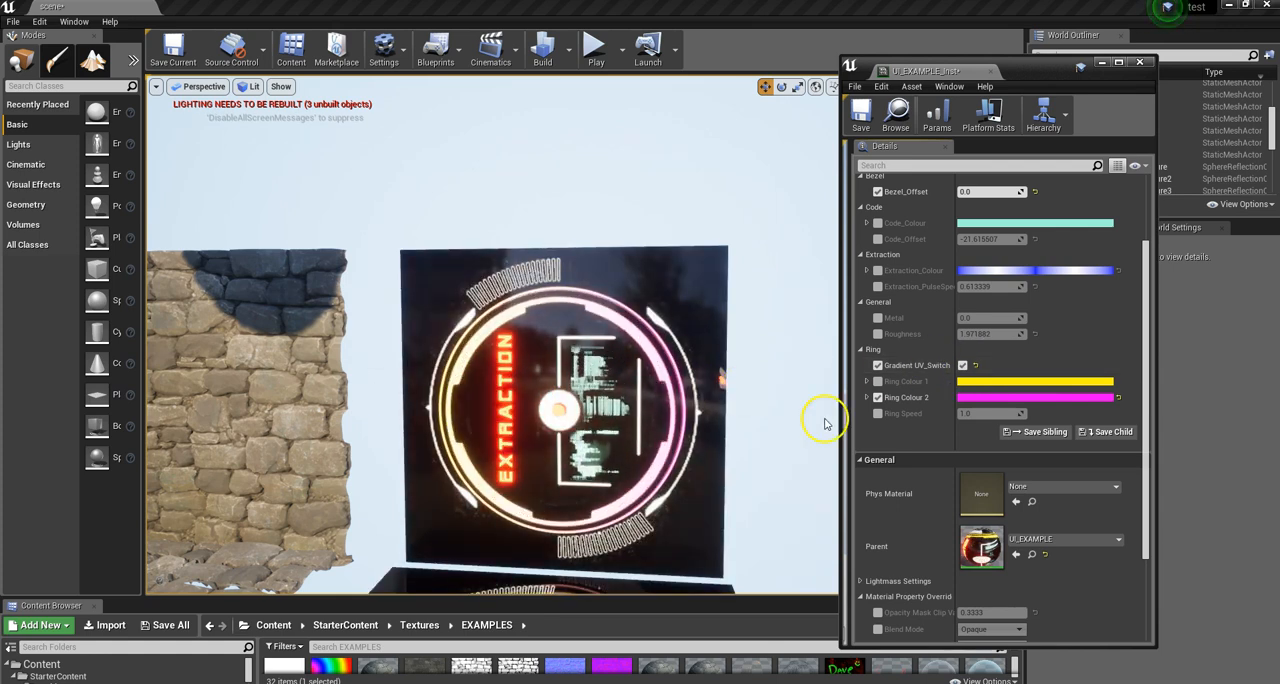
left_click(877, 413)
mouse_move(968, 414)
left_mouse_down()
mouse_move(905, 420)
mouse_move(968, 414)
left_mouse_up()
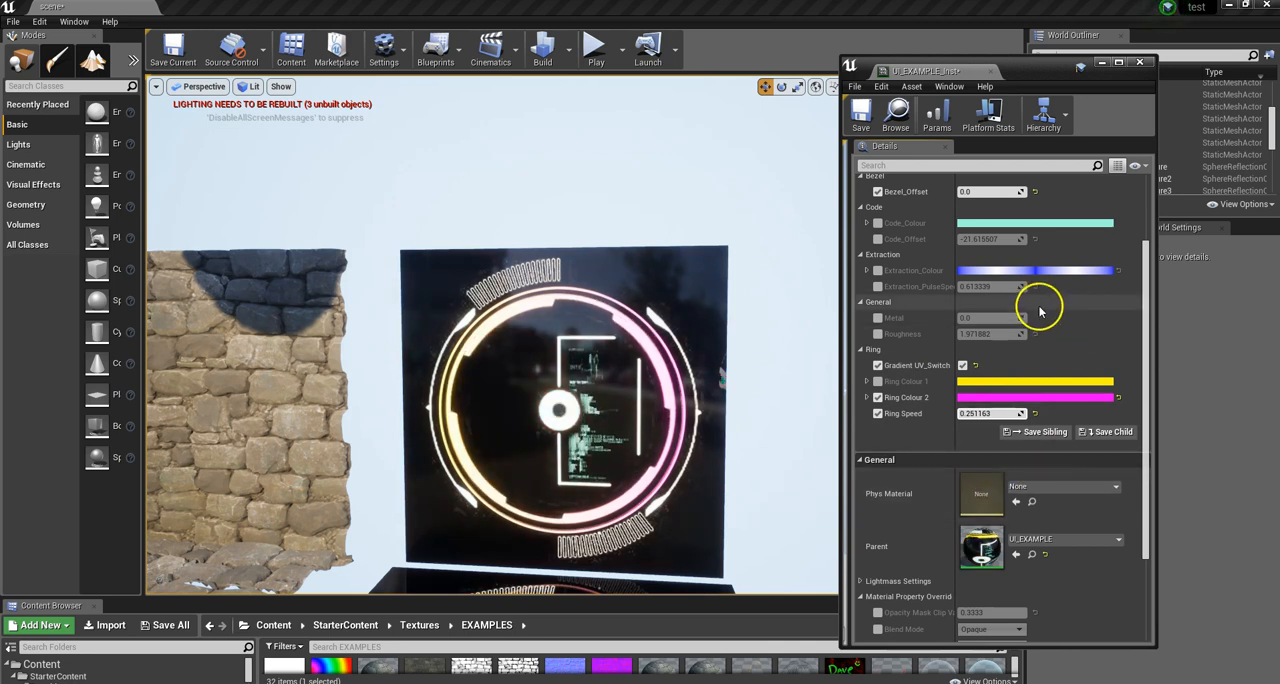
scroll(1020, 315, "up", 2)
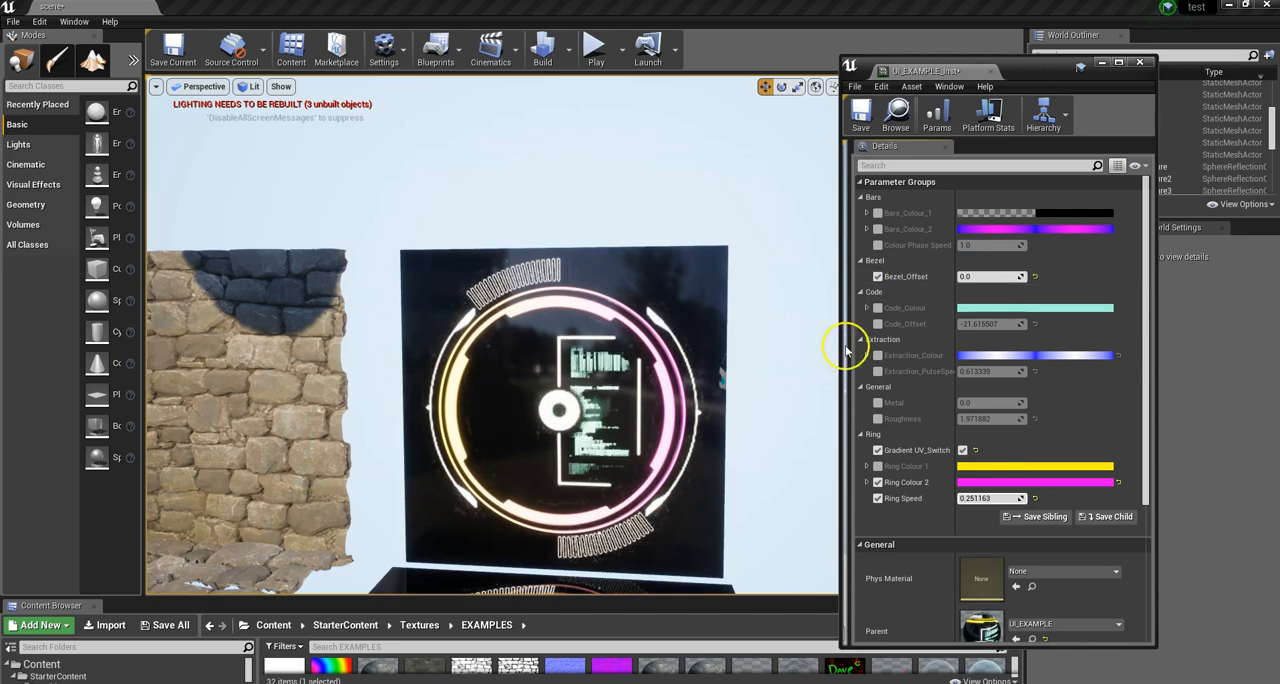
right_click_drag(568, 388, 597, 390)
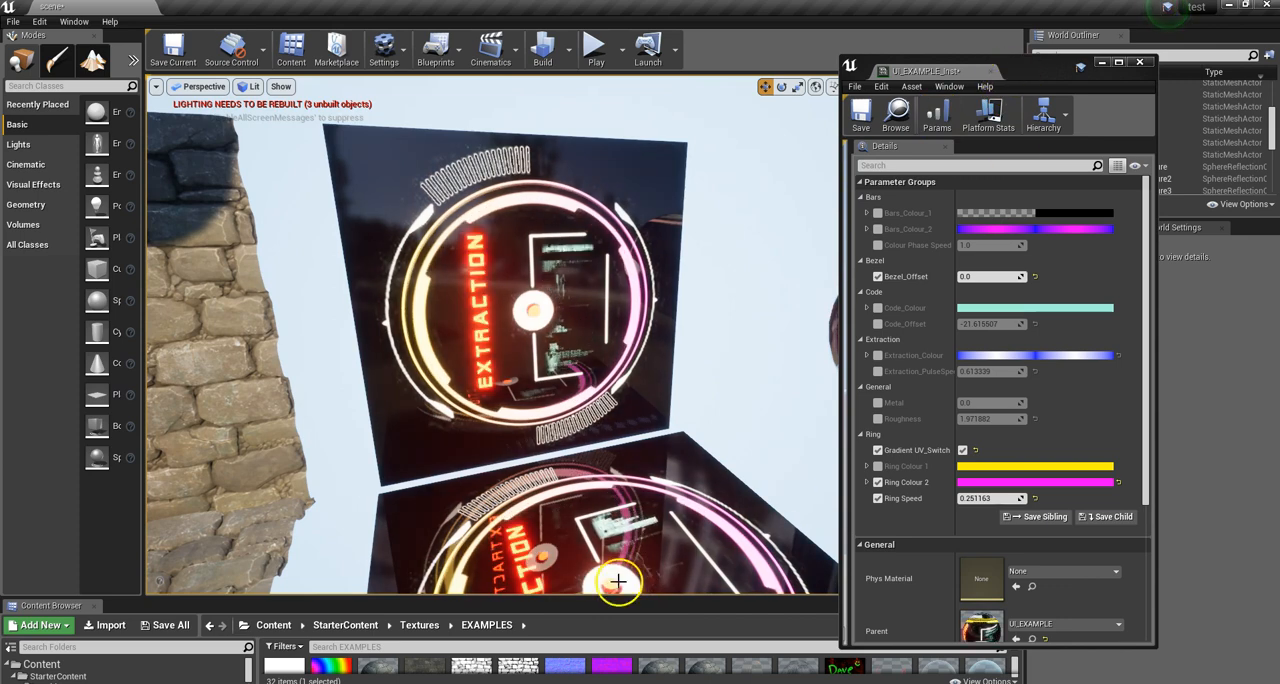
Step: Open the UI_EXAMPLE parent material in a maximized editor and bring its whole node graph into view
left_click_drag(680, 600, 672, 440)
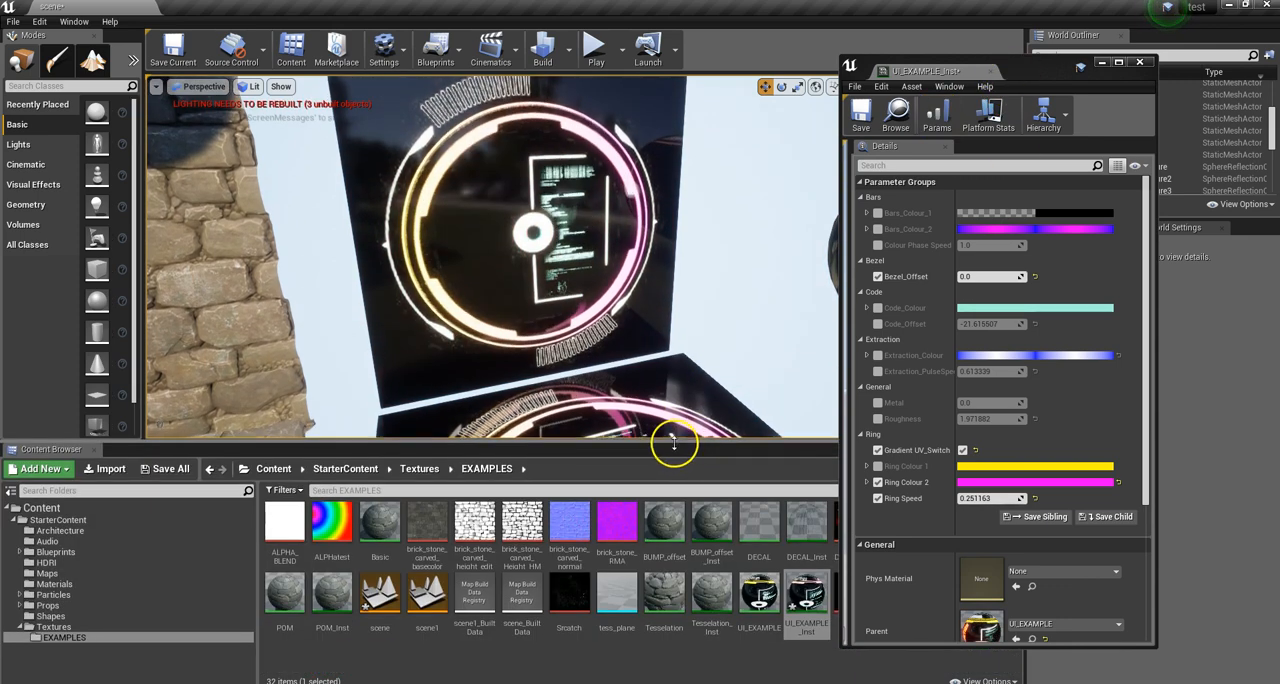
double_click(759, 600)
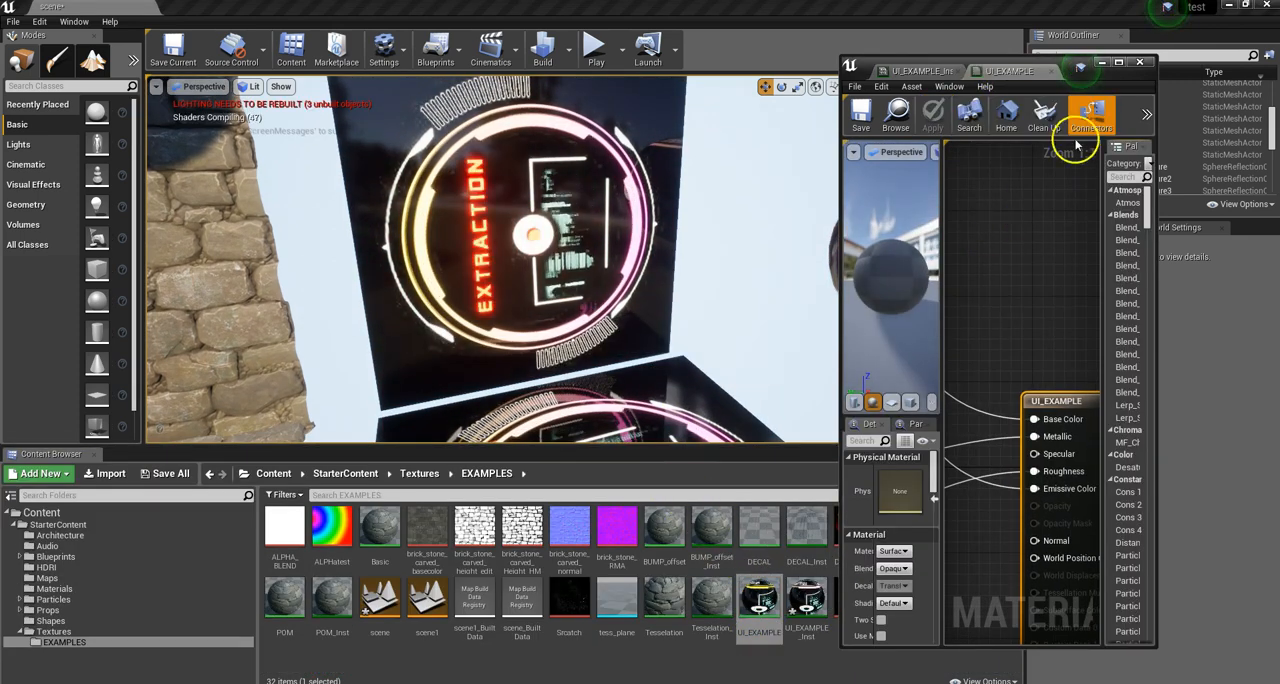
left_click(1119, 61)
scroll(871, 337, "down", 12)
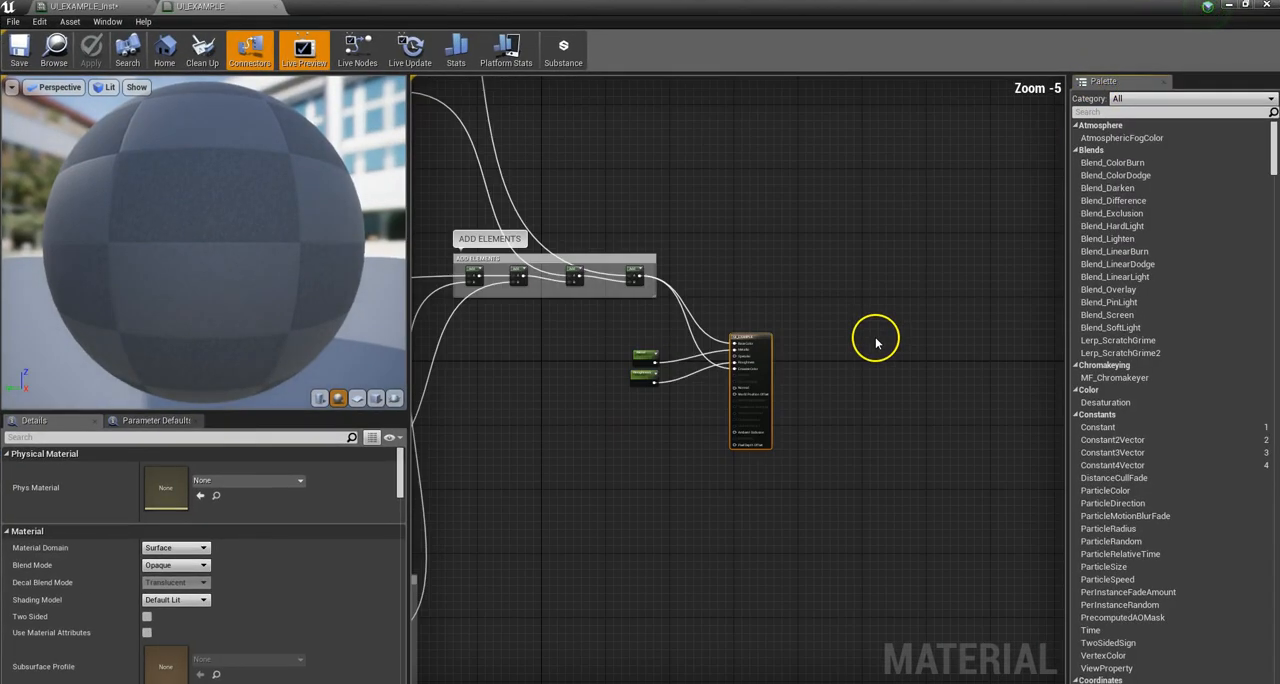
scroll(749, 266, "up", 3)
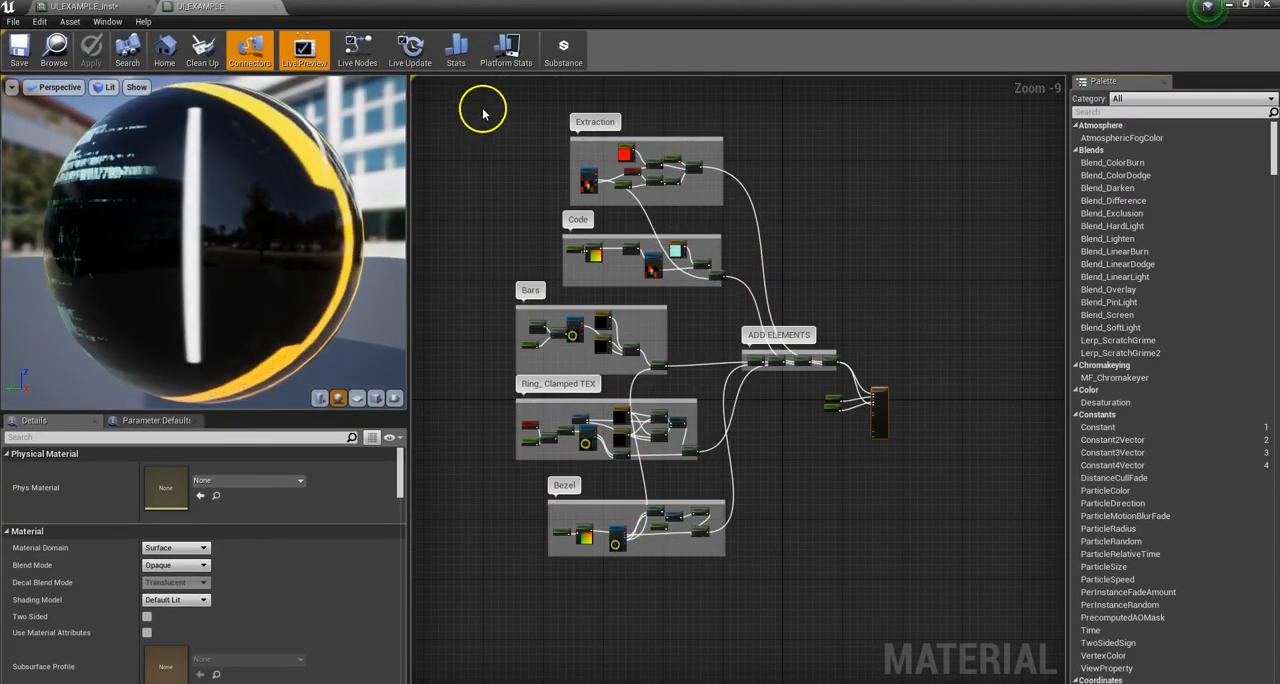
scroll(480, 103, "up", 1)
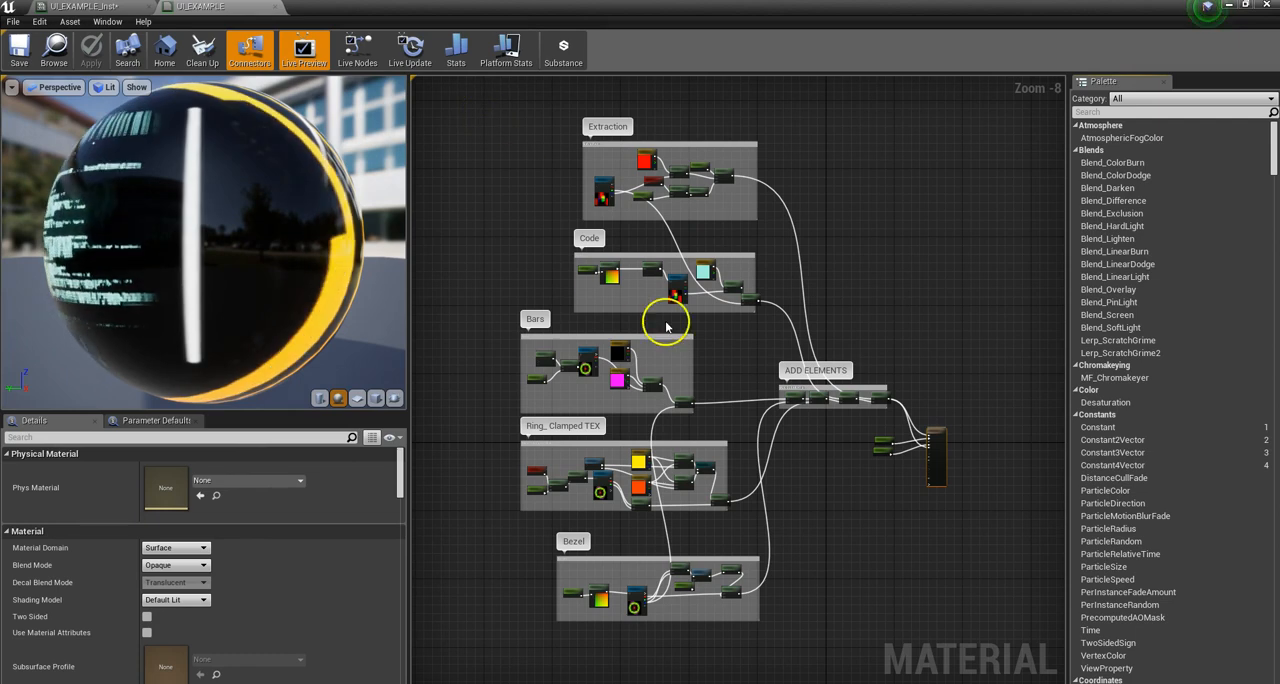
Step: Switch the material preview mesh to a cube and turn it so one panel face looks forward
left_click_drag(352, 262, 385, 405)
left_click(381, 399)
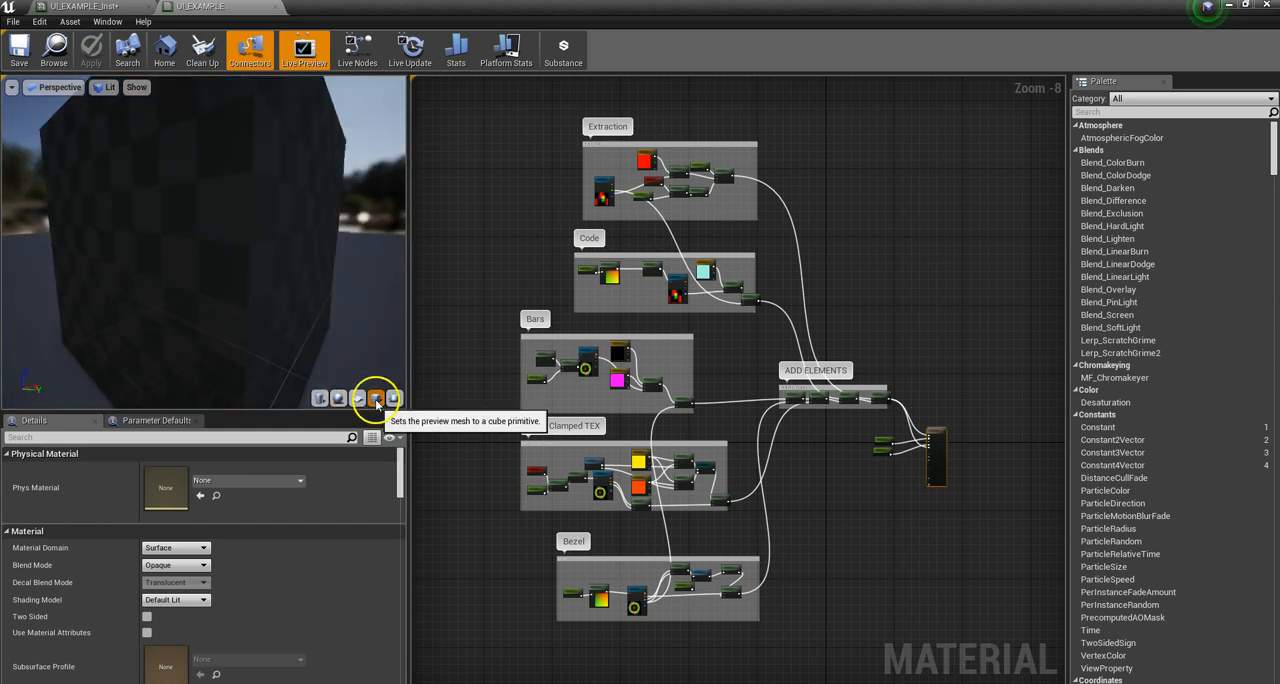
left_click_drag(206, 231, 246, 328)
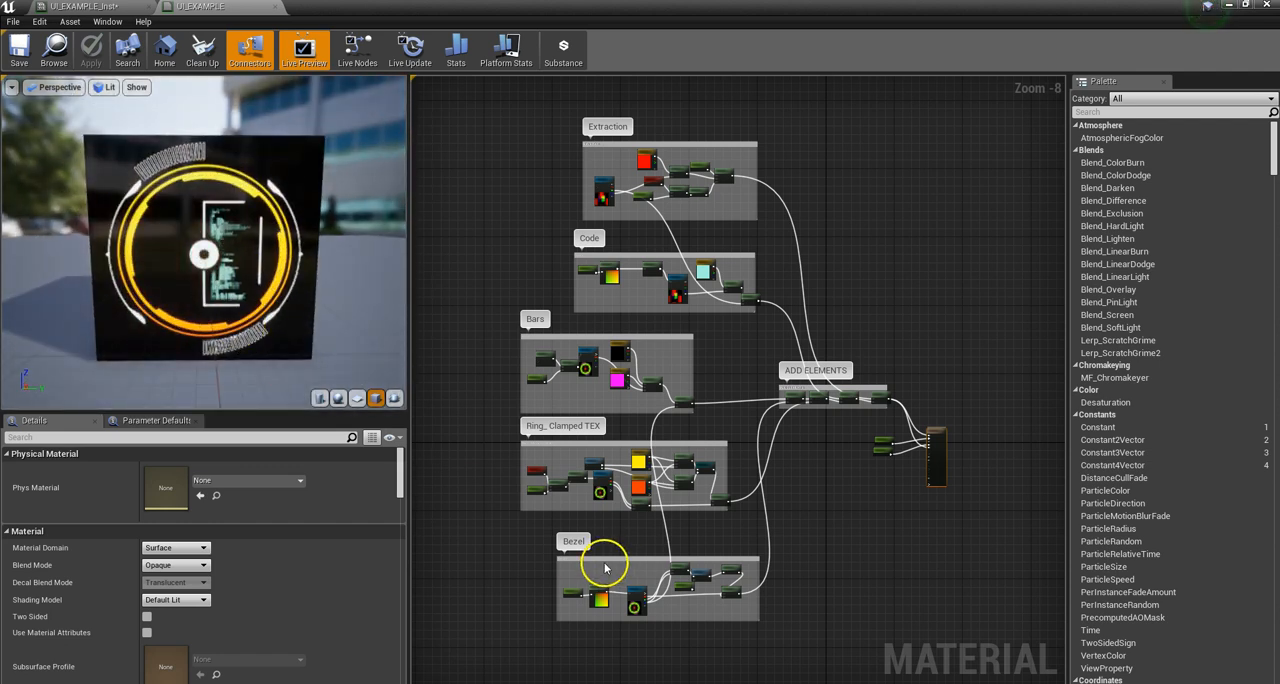
Step: Preview the final Multiply node of the Bezel group and examine the bezel mask on the cube
scroll(736, 607, "down", 1)
scroll(736, 607, "up", 5)
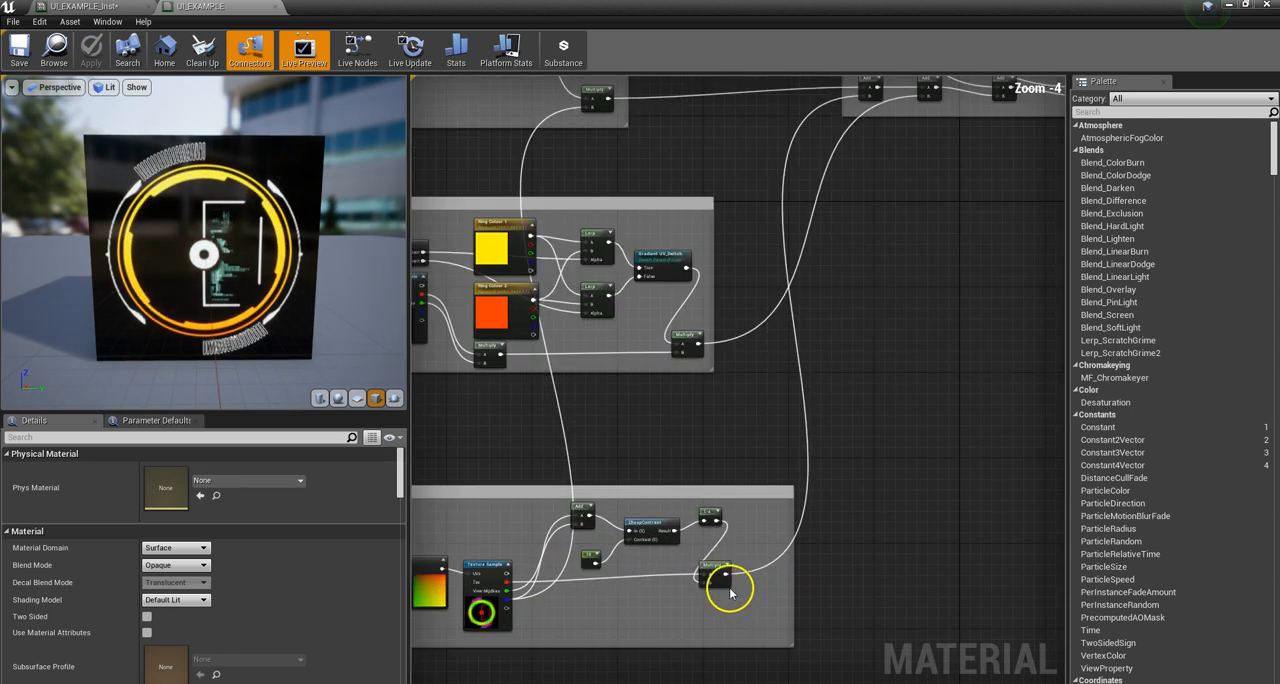
left_click(714, 572)
right_click(718, 575)
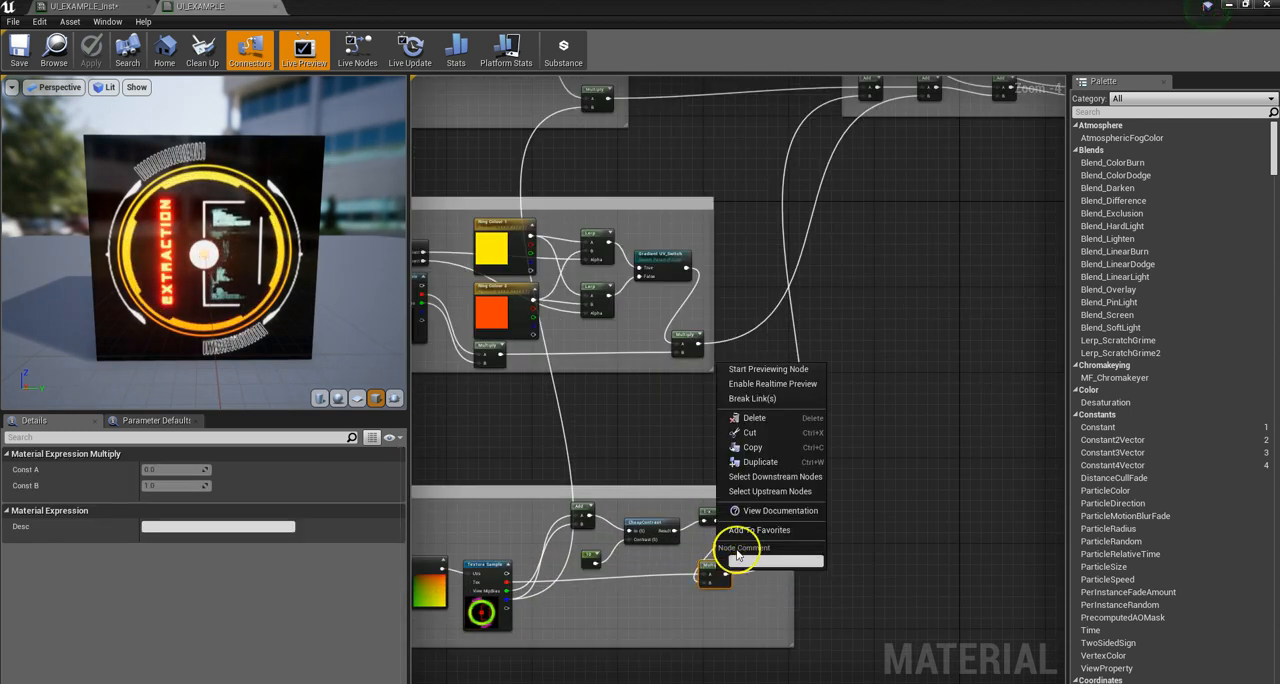
left_click(790, 370)
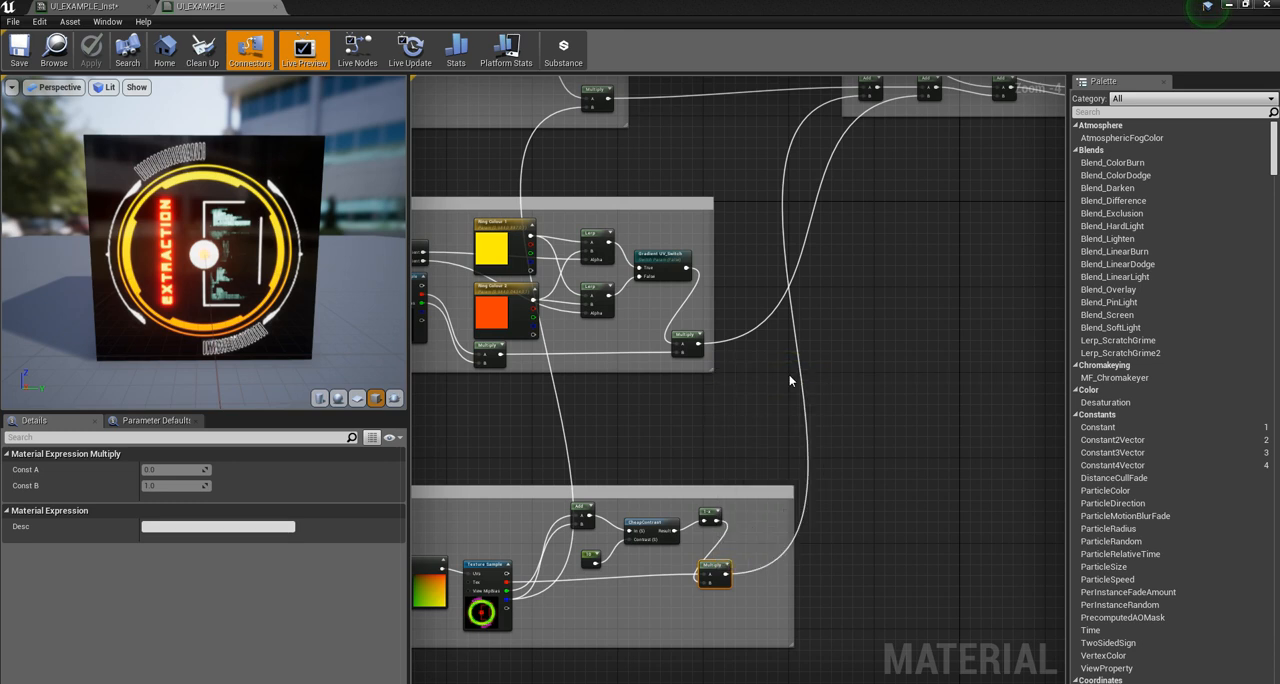
mouse_move(243, 278)
left_mouse_down()
mouse_move(157, 257)
mouse_move(294, 289)
mouse_move(306, 277)
mouse_move(268, 281)
left_mouse_up()
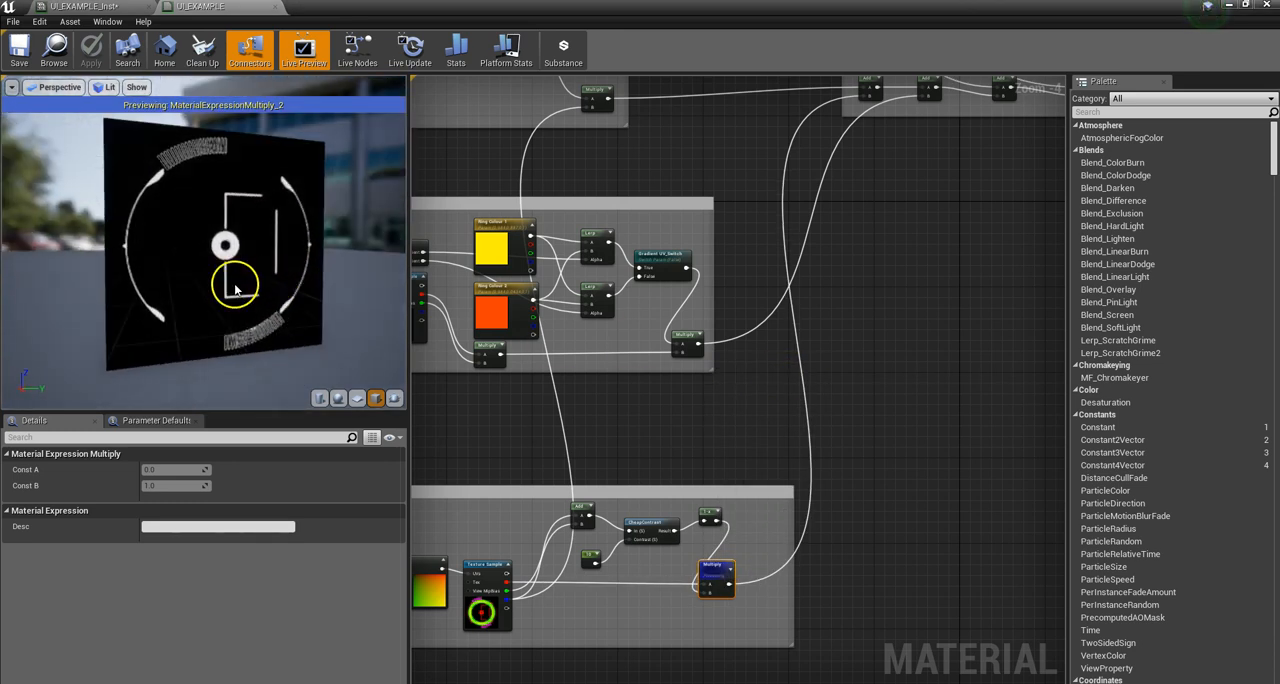
scroll(686, 543, "down", 3)
scroll(660, 561, "up", 4)
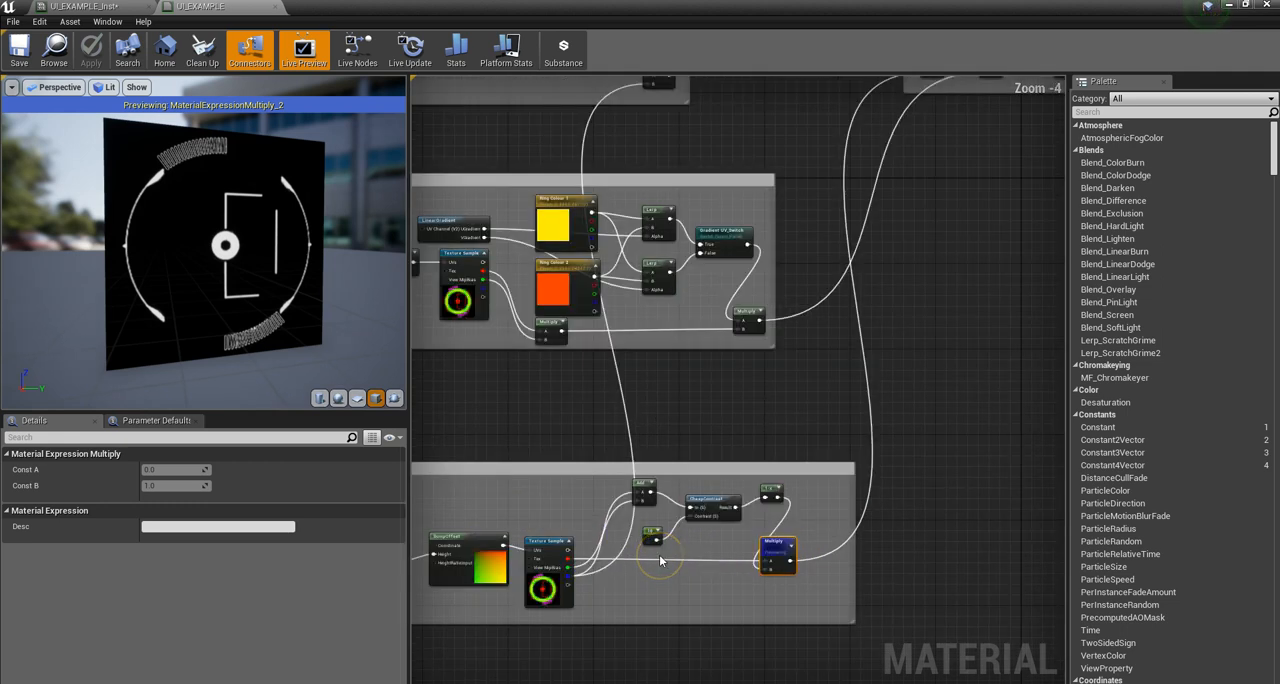
left_click_drag(310, 350, 232, 281)
scroll(766, 500, "down", 2)
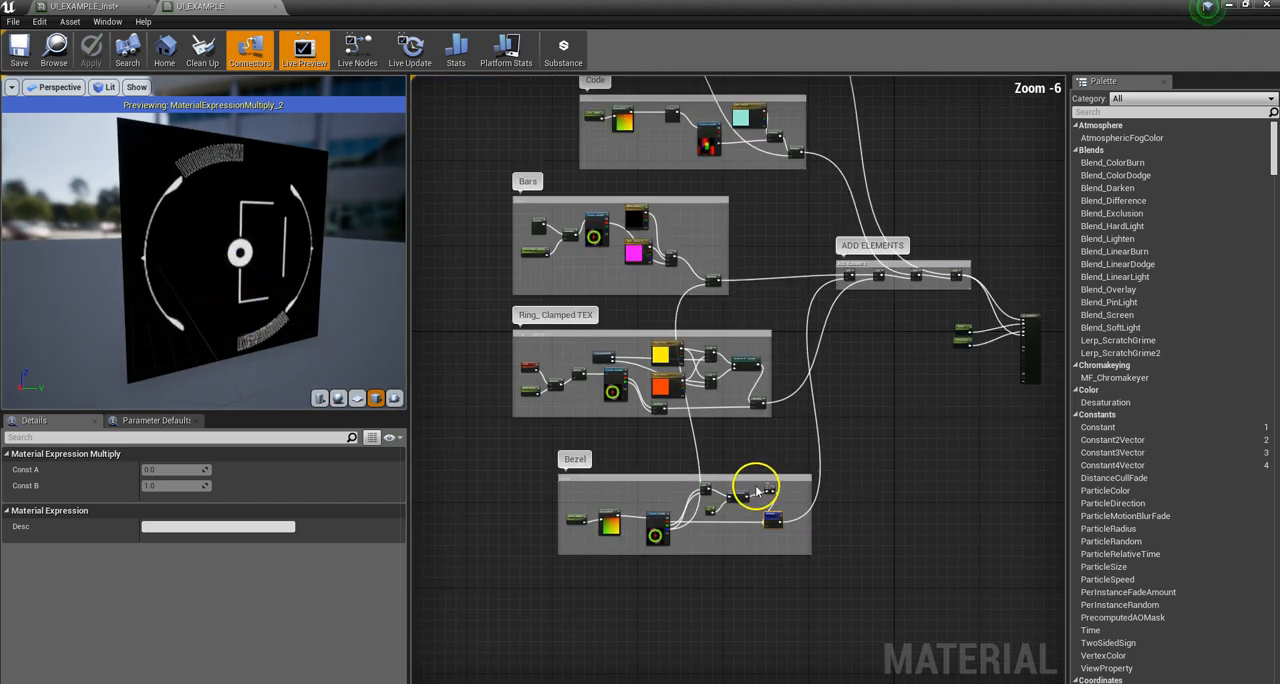
left_click_drag(188, 230, 211, 300)
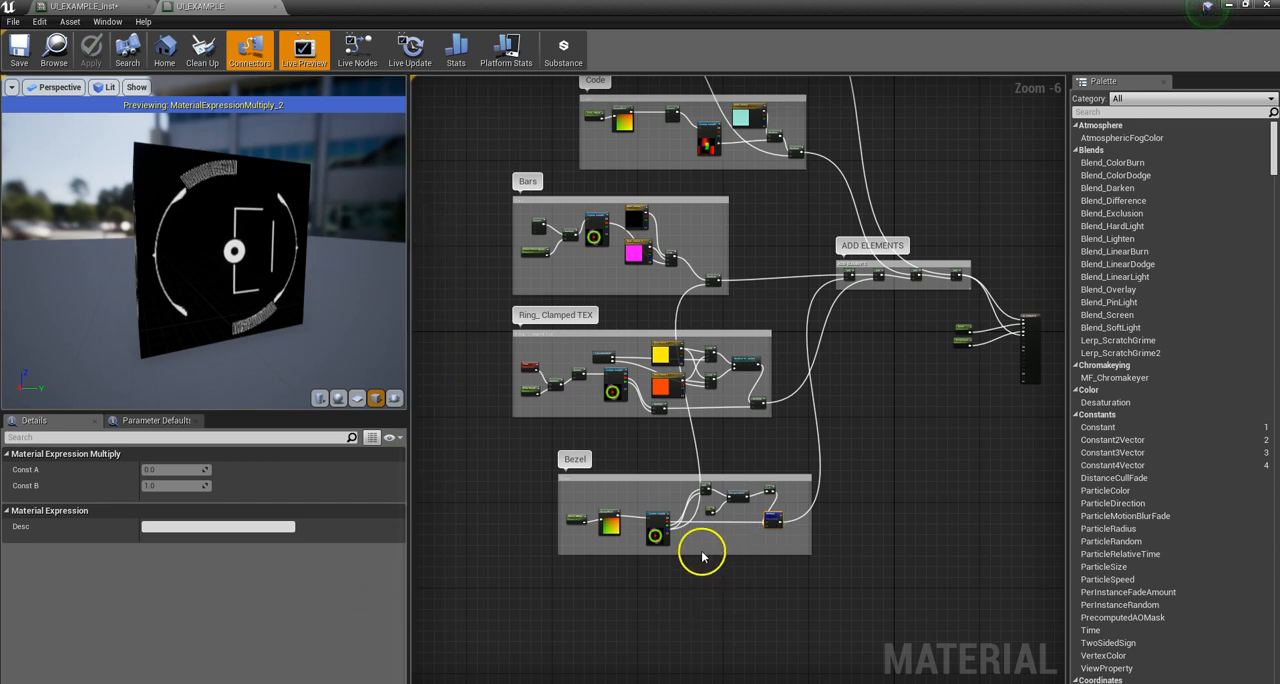
Step: Select the Bezel group's UITEST texture sample, and switch to Photoshop to show the layers of UI_MASTER.psd
left_click(652, 522)
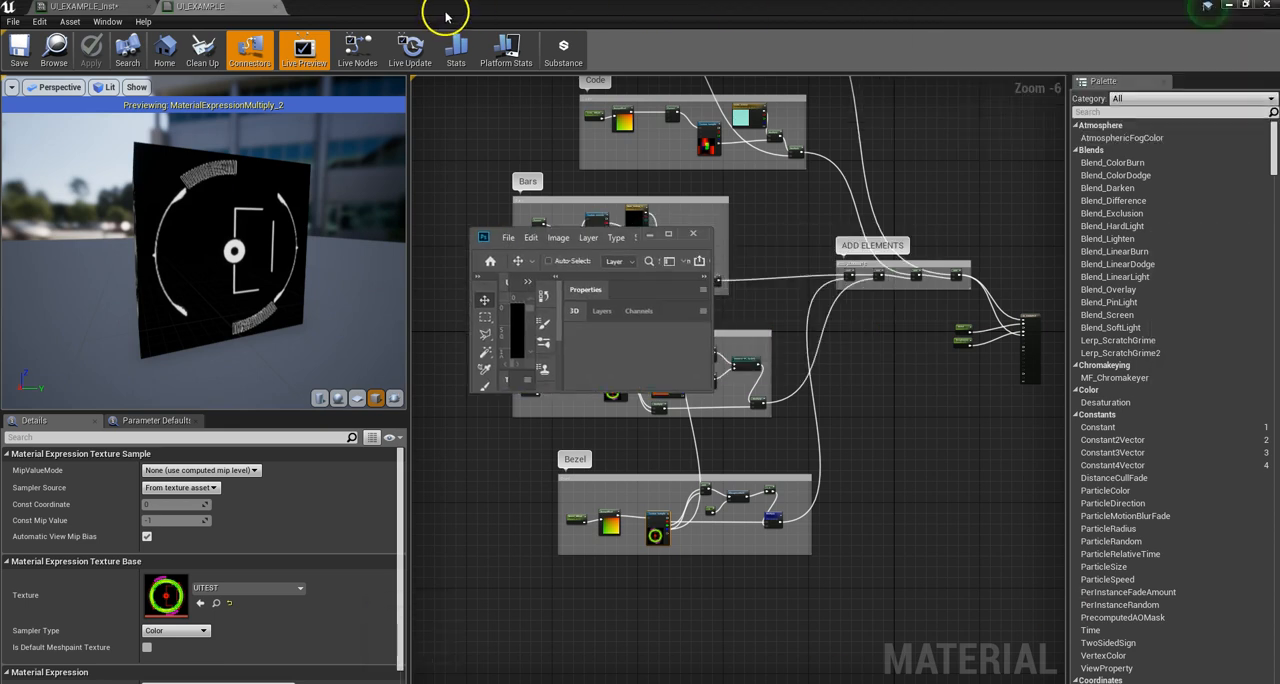
left_click(667, 231)
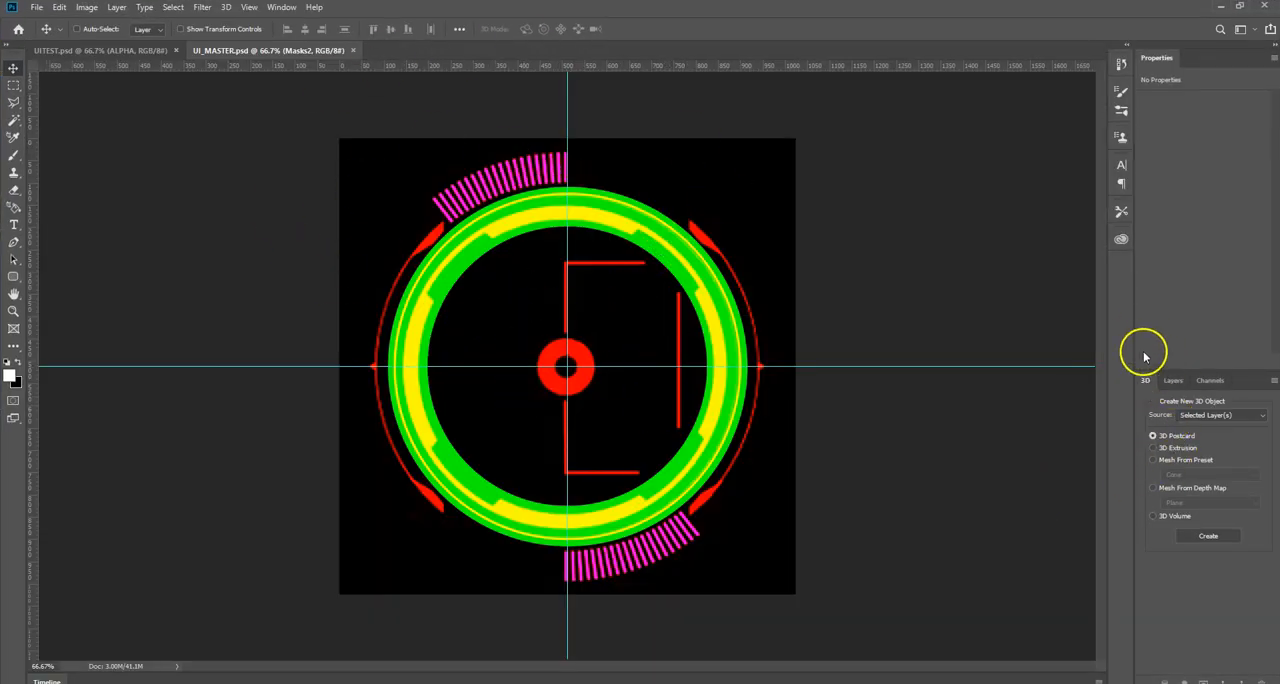
left_click(1171, 380)
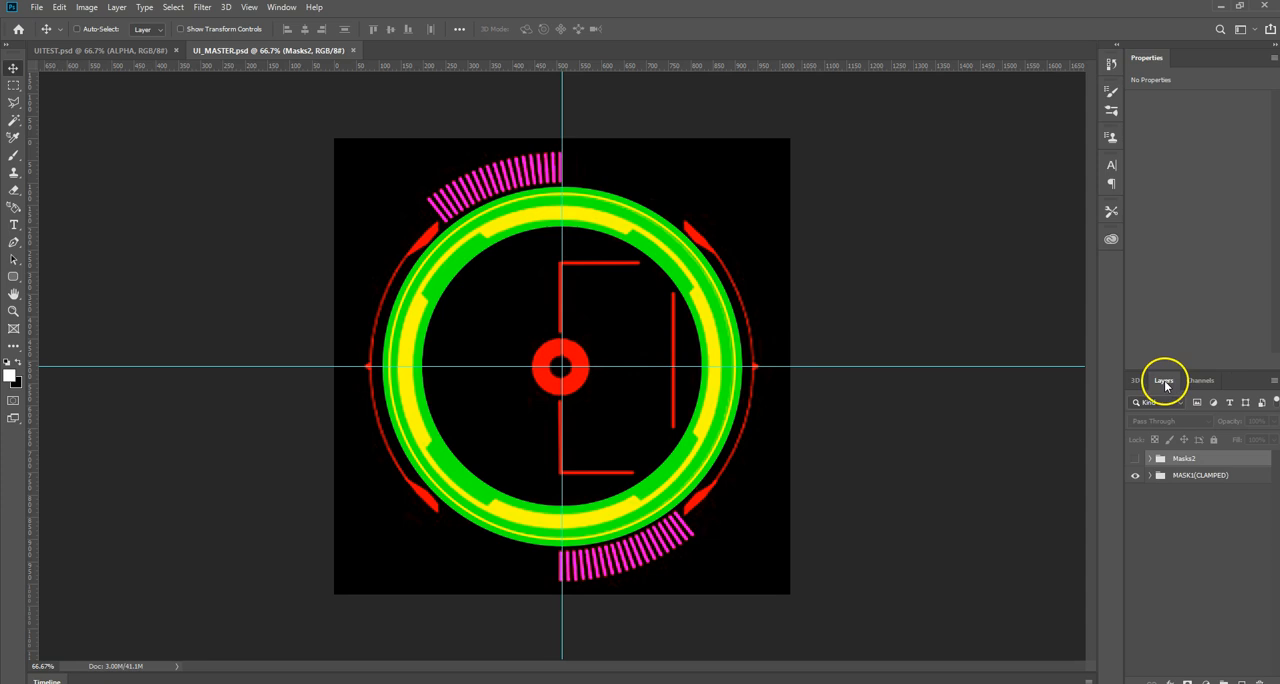
Step: Compare the MASK1(CLAMPED) group hidden and shown, and isolate its BLUE_(BARSMASK) layer by hiding the red and green layers
left_click(1135, 476)
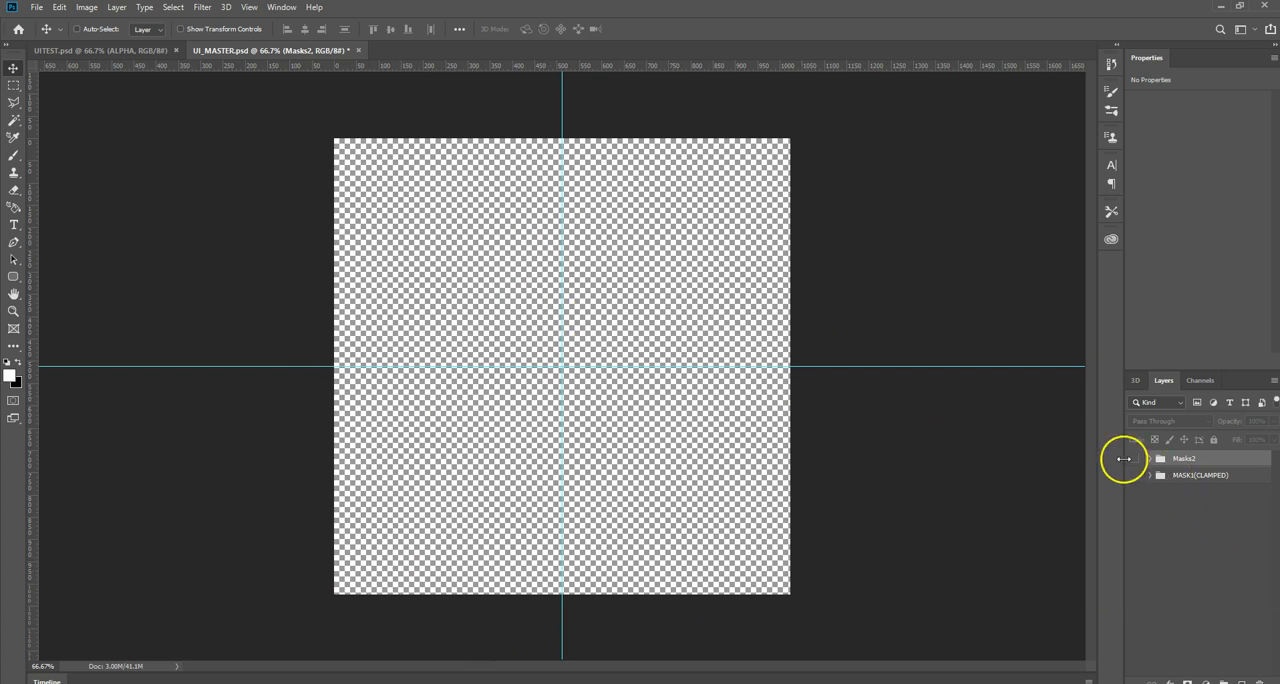
left_click(1135, 476)
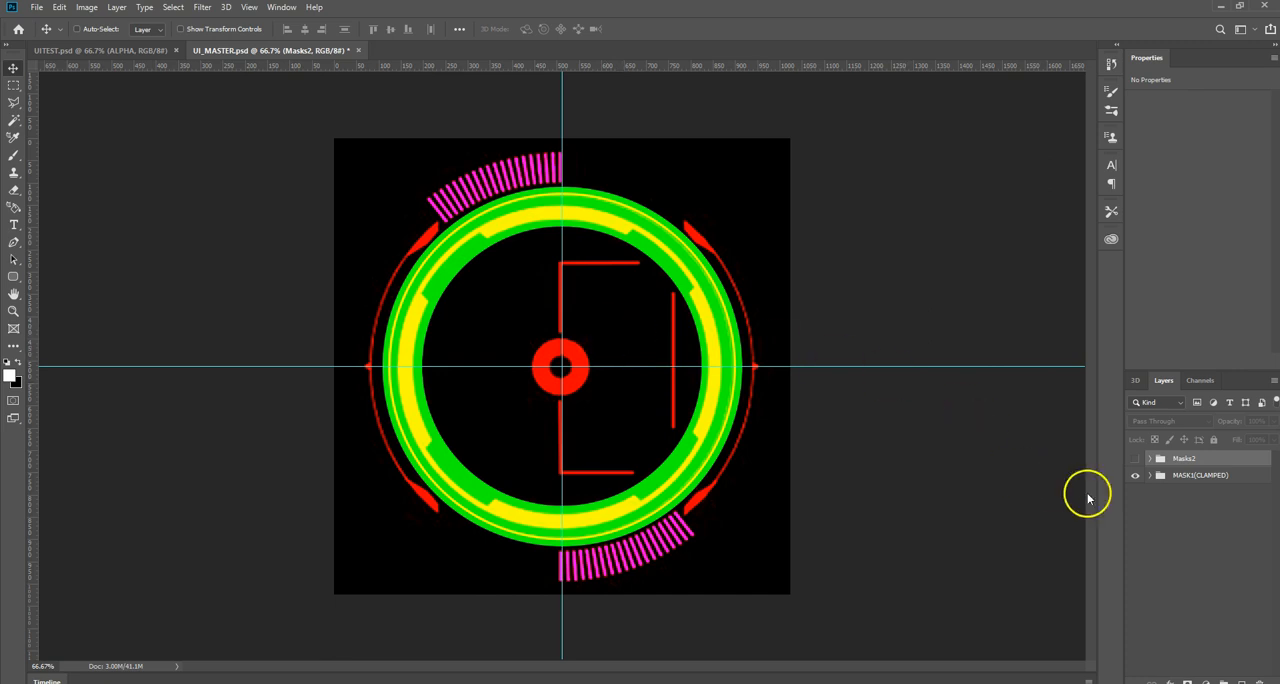
left_click(1150, 476)
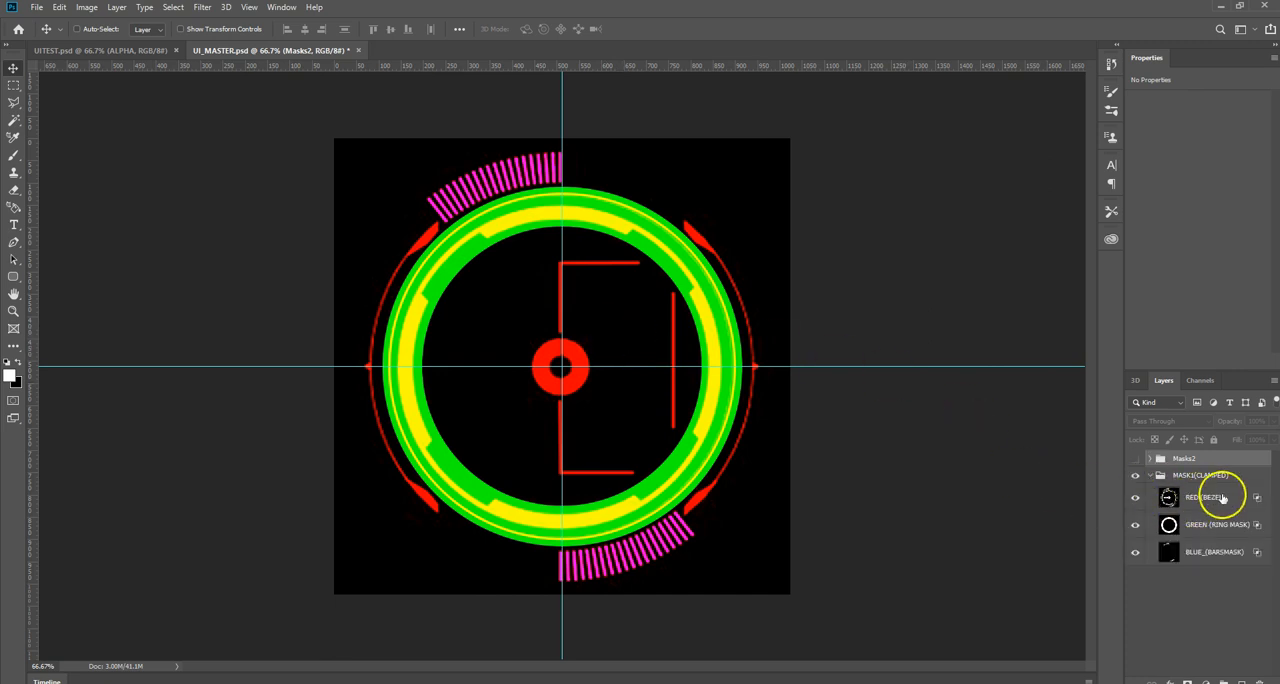
left_click(1135, 497)
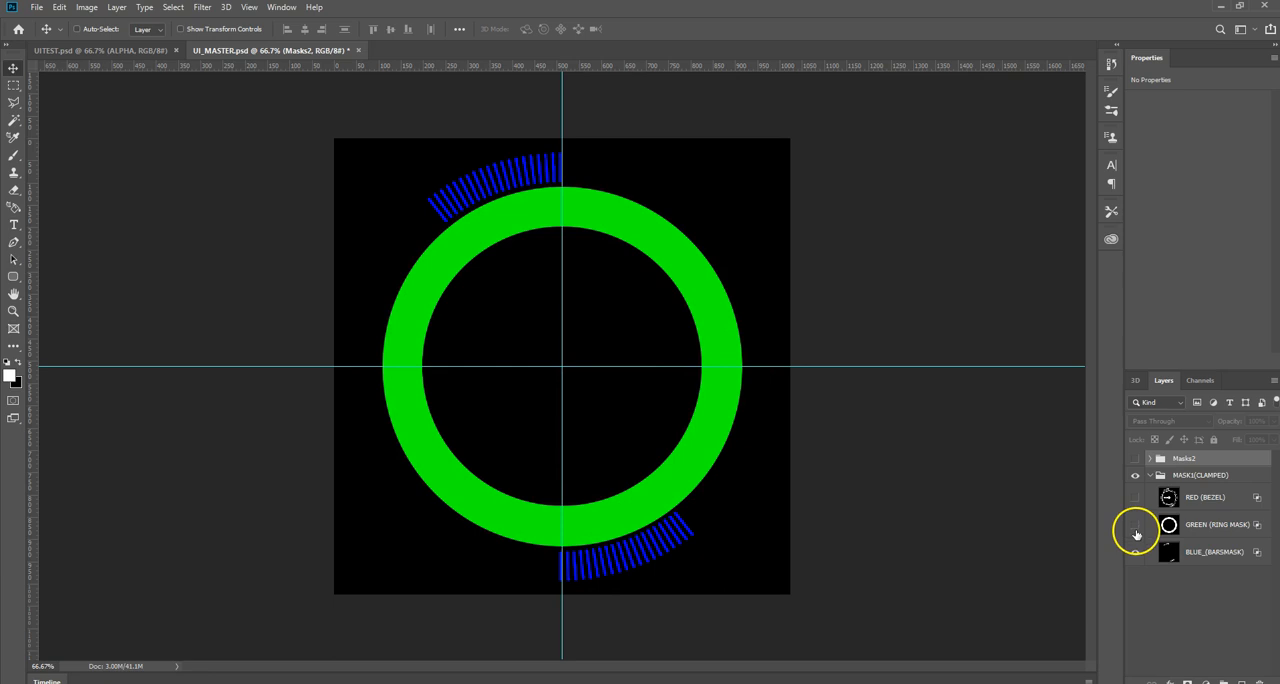
left_click(1135, 526)
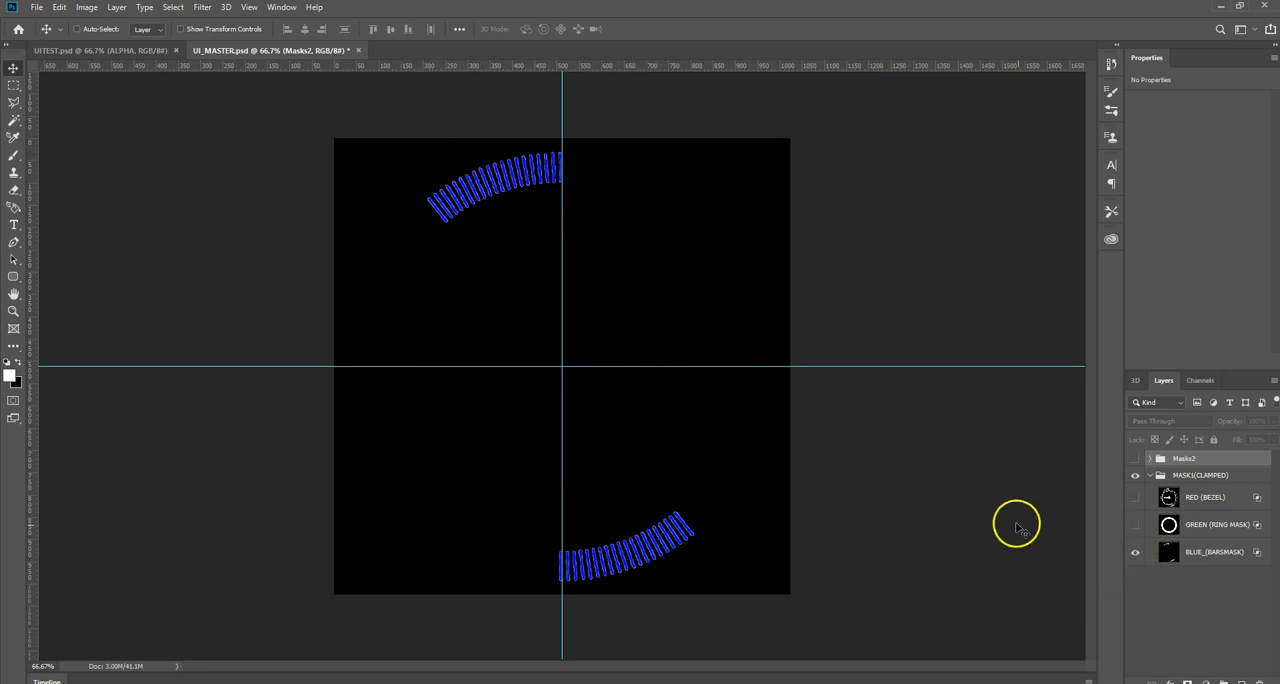
Step: Restore the RED (BEZEL) layer and isolate it by hiding GREEN (RING MASK) and BLUE_(BARSMASK)
left_click(1136, 524)
left_click(1135, 497)
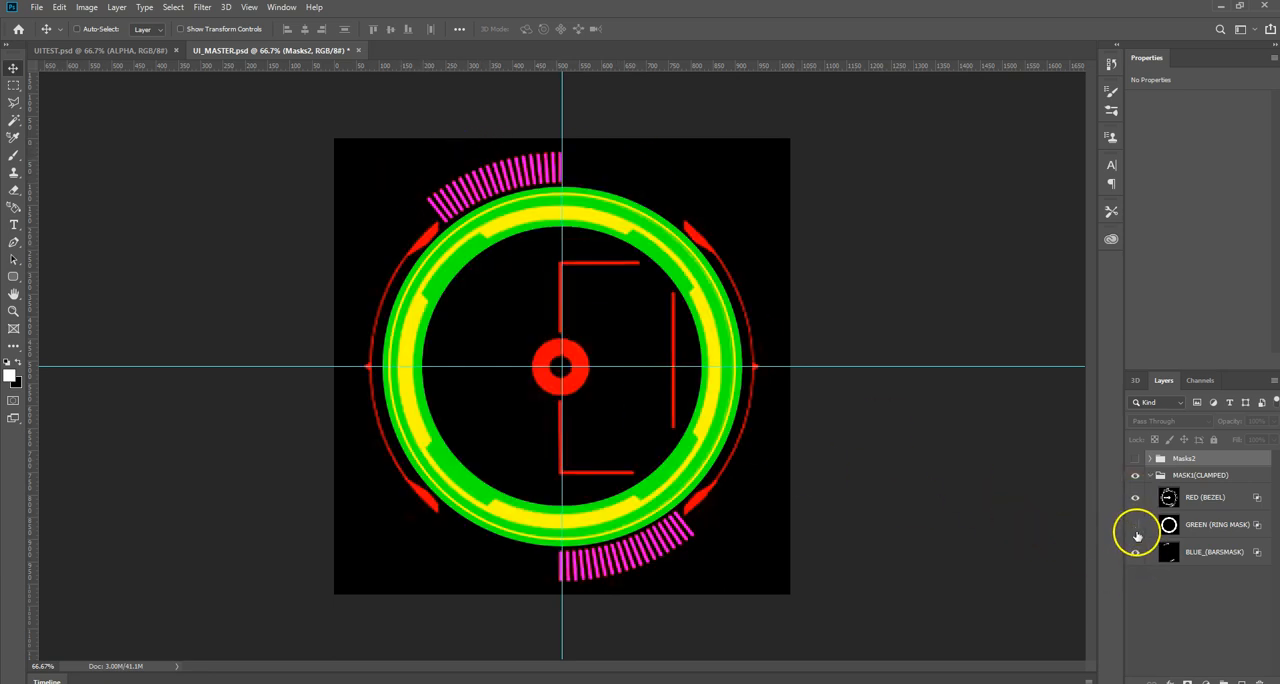
left_click(1136, 534)
left_click(1135, 551)
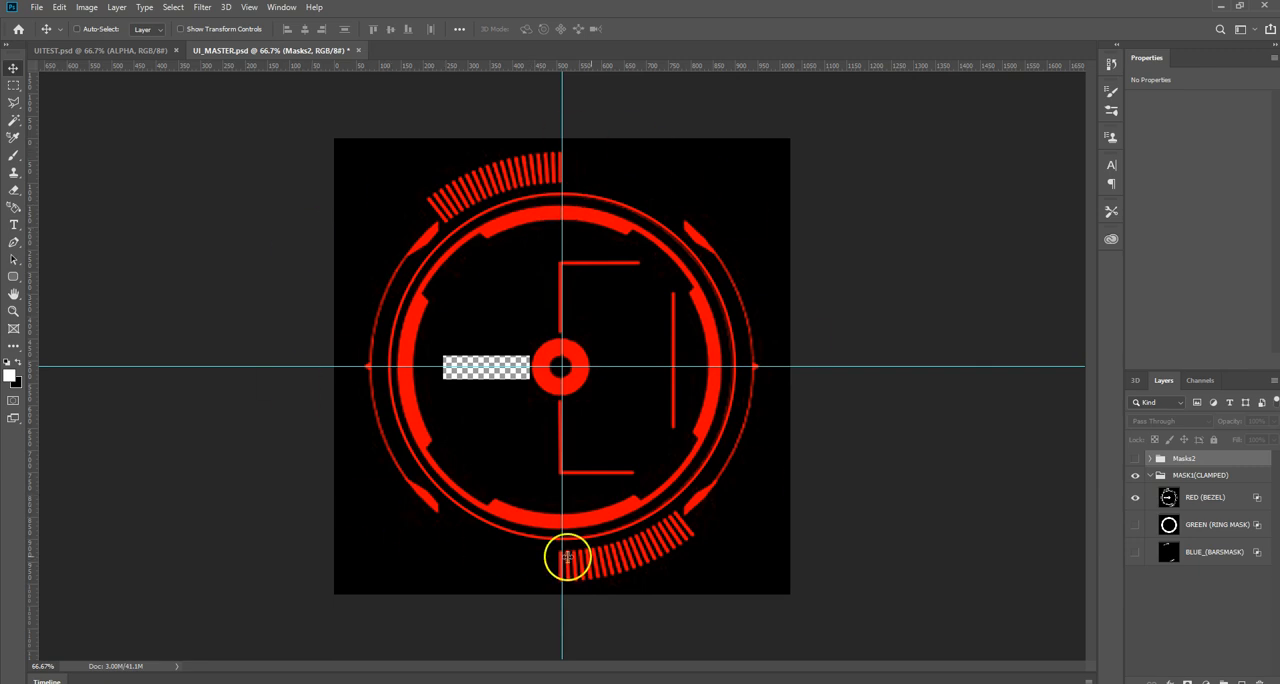
Step: Compare the MASK1(CLAMPED) group hidden and shown, and select its RED (BEZEL) layer
left_click(1135, 475)
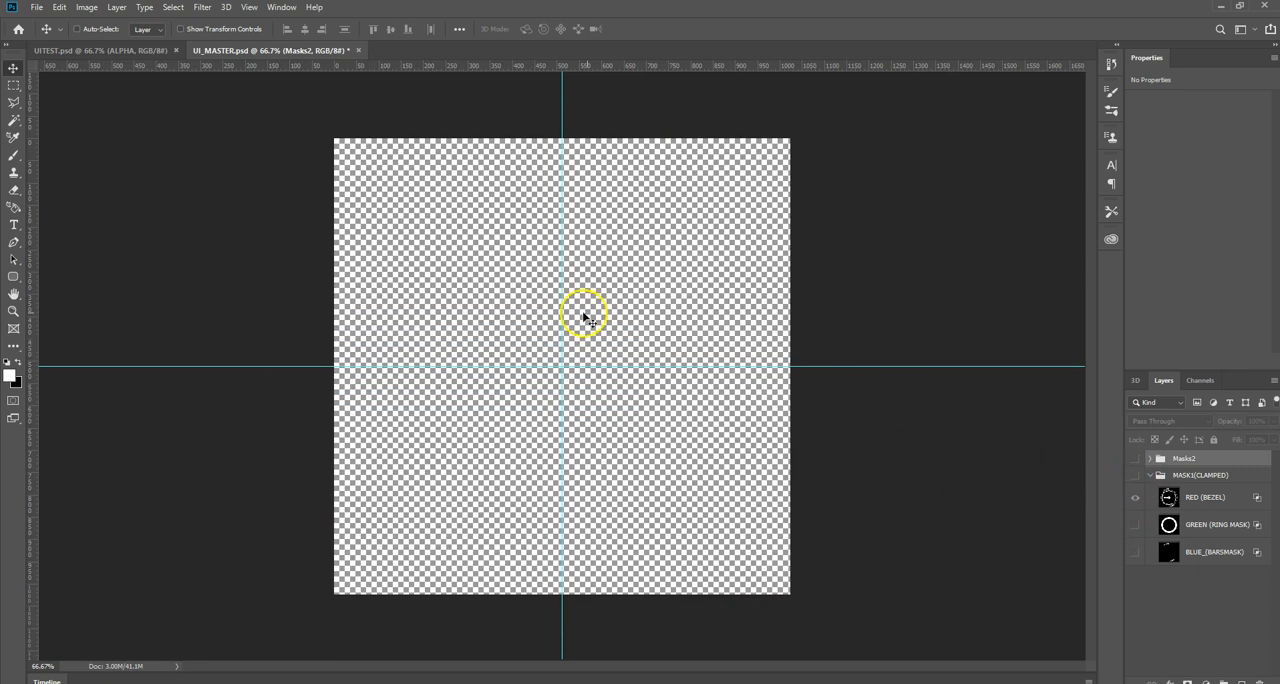
left_click(1136, 476)
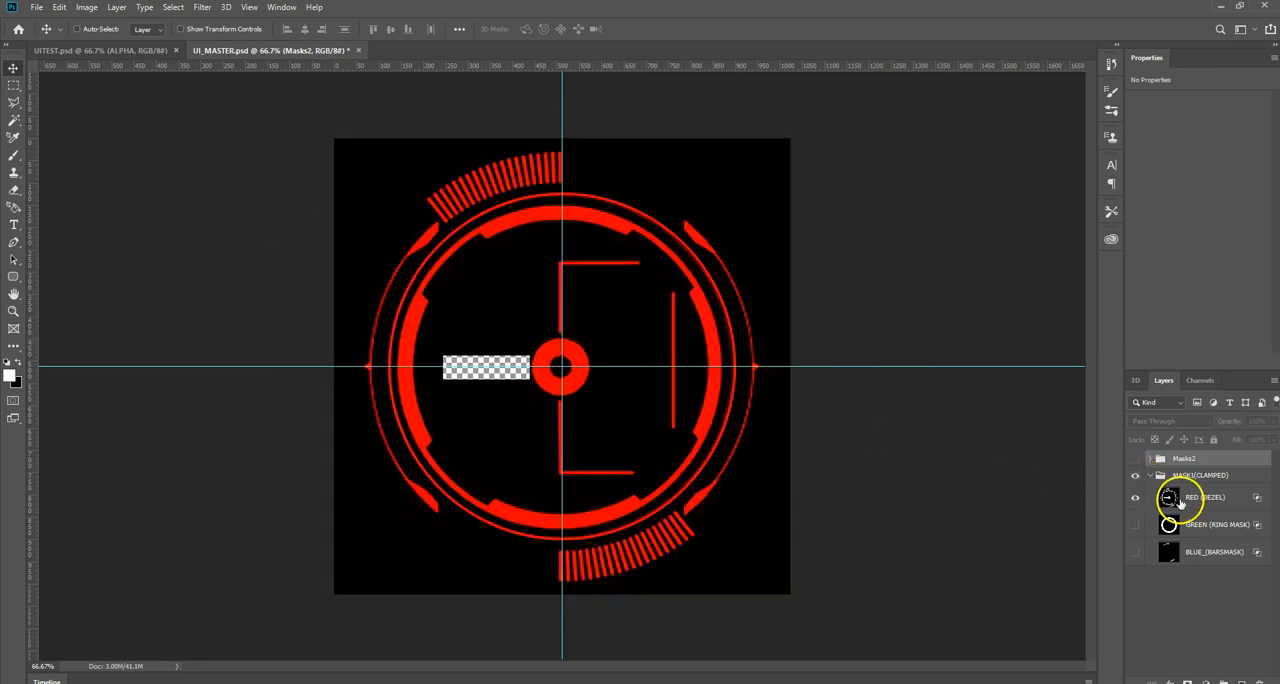
left_click(1191, 500)
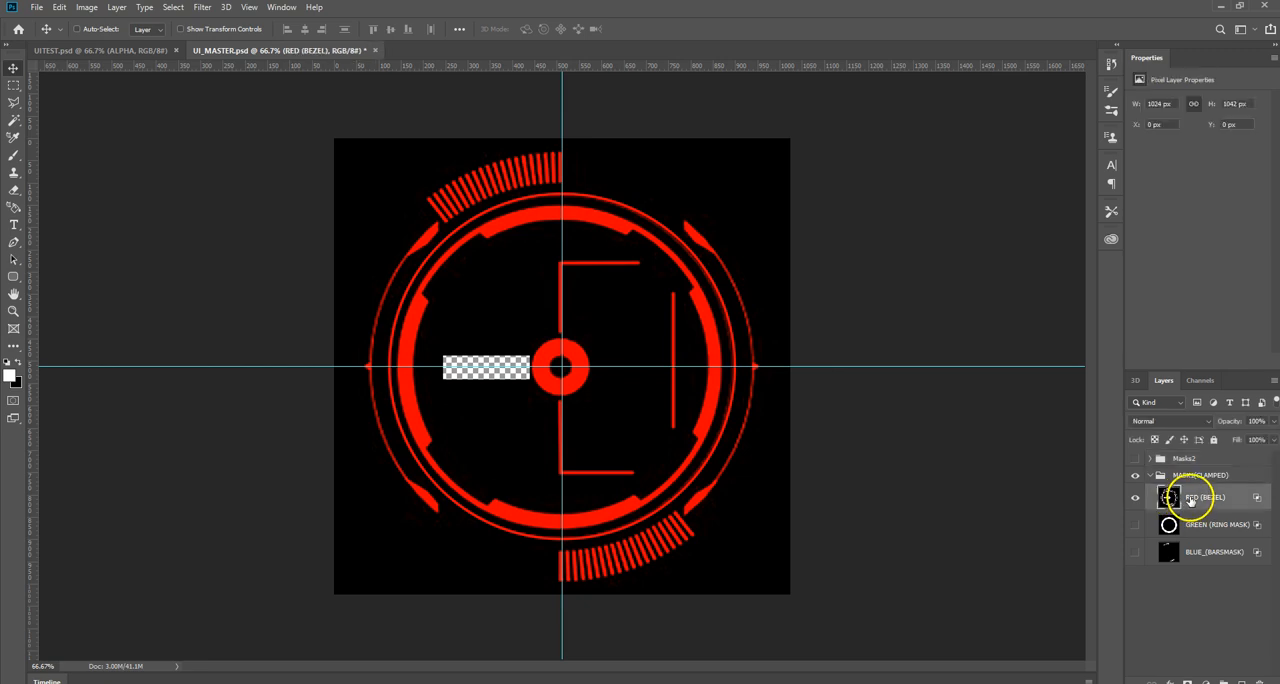
Step: Show the GREEN (RING MASK) layer, isolate it by hiding RED (BEZEL), and restore the red layer
left_click(1135, 525)
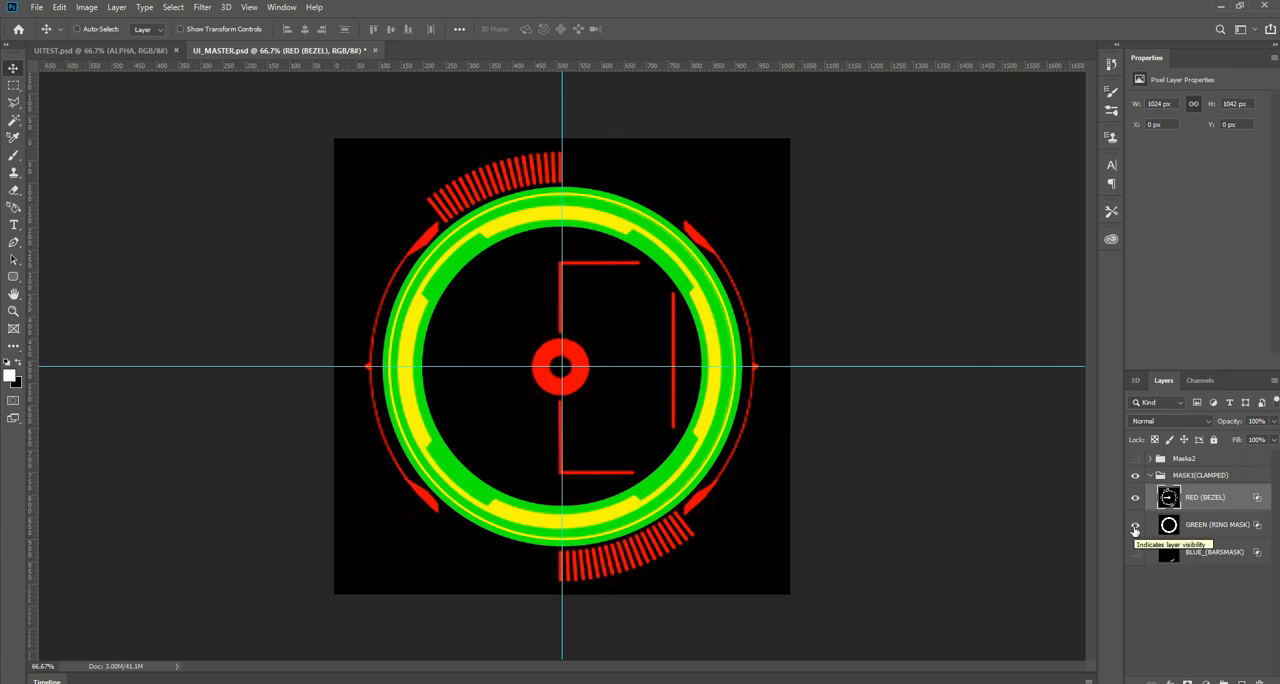
left_click(1220, 532)
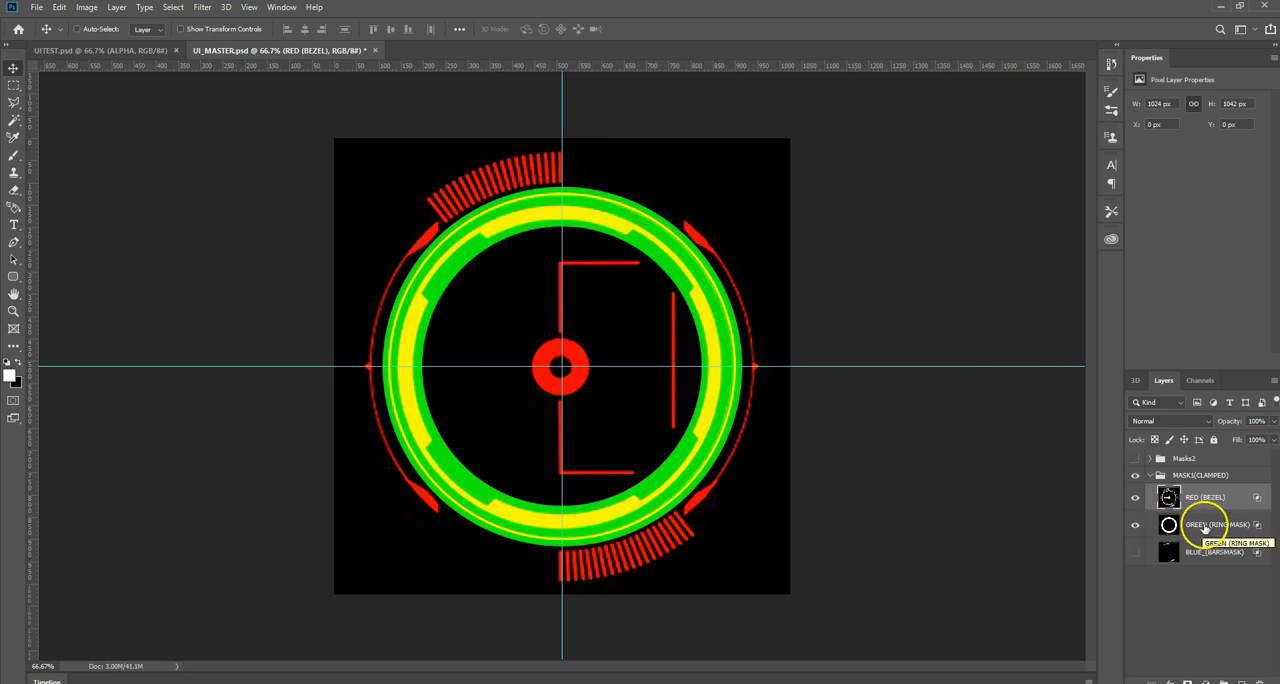
left_click(1135, 497)
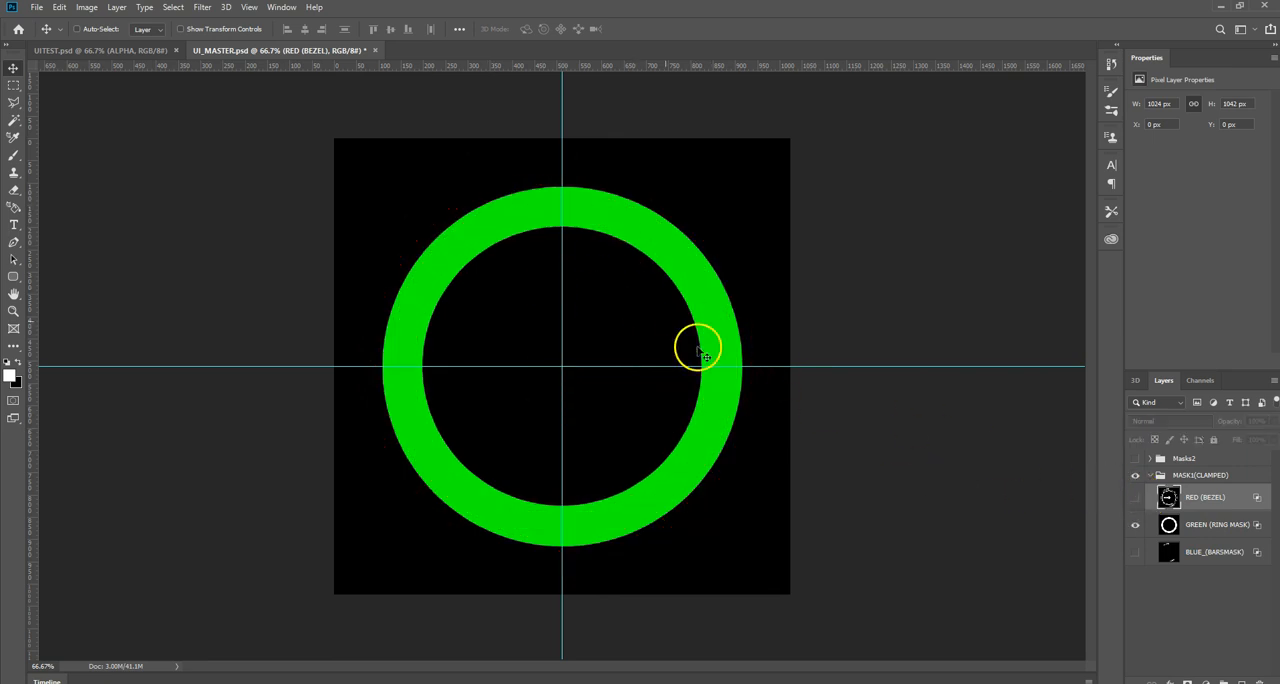
left_click(1135, 497)
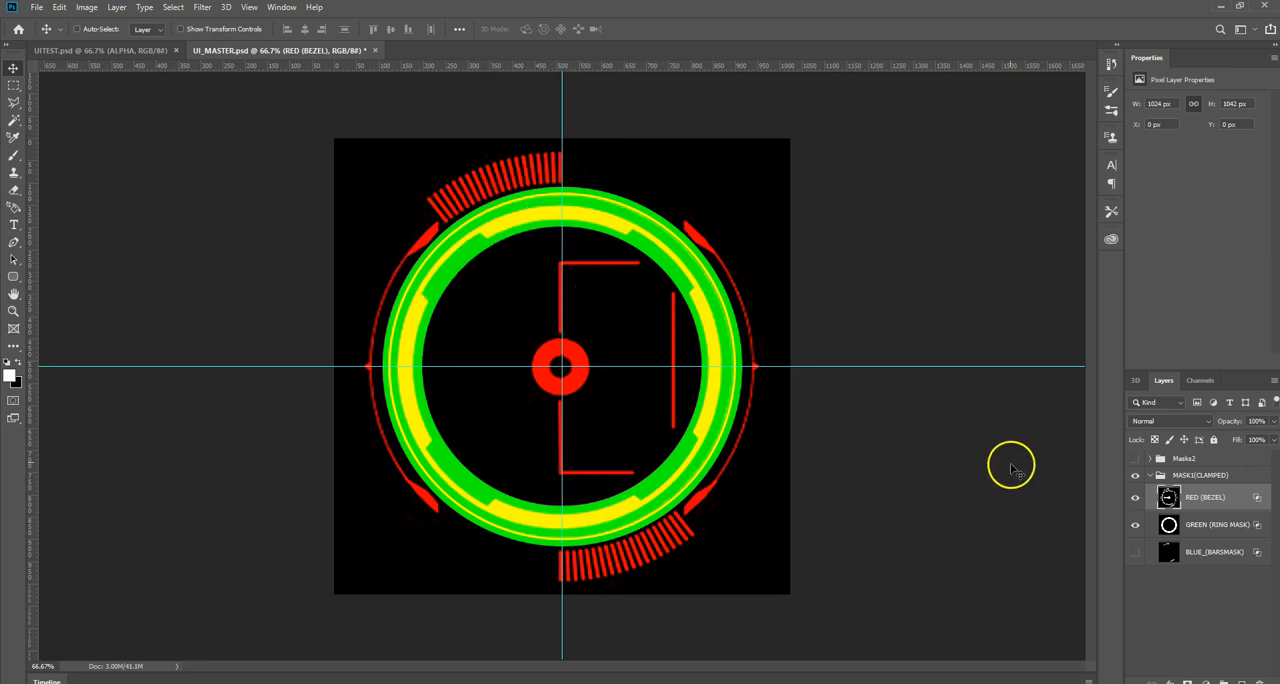
Step: Show BLUE_(BARSMASK), isolate it by hiding the green and red layers, and restore both layers
left_click(1135, 553)
left_click(1135, 525)
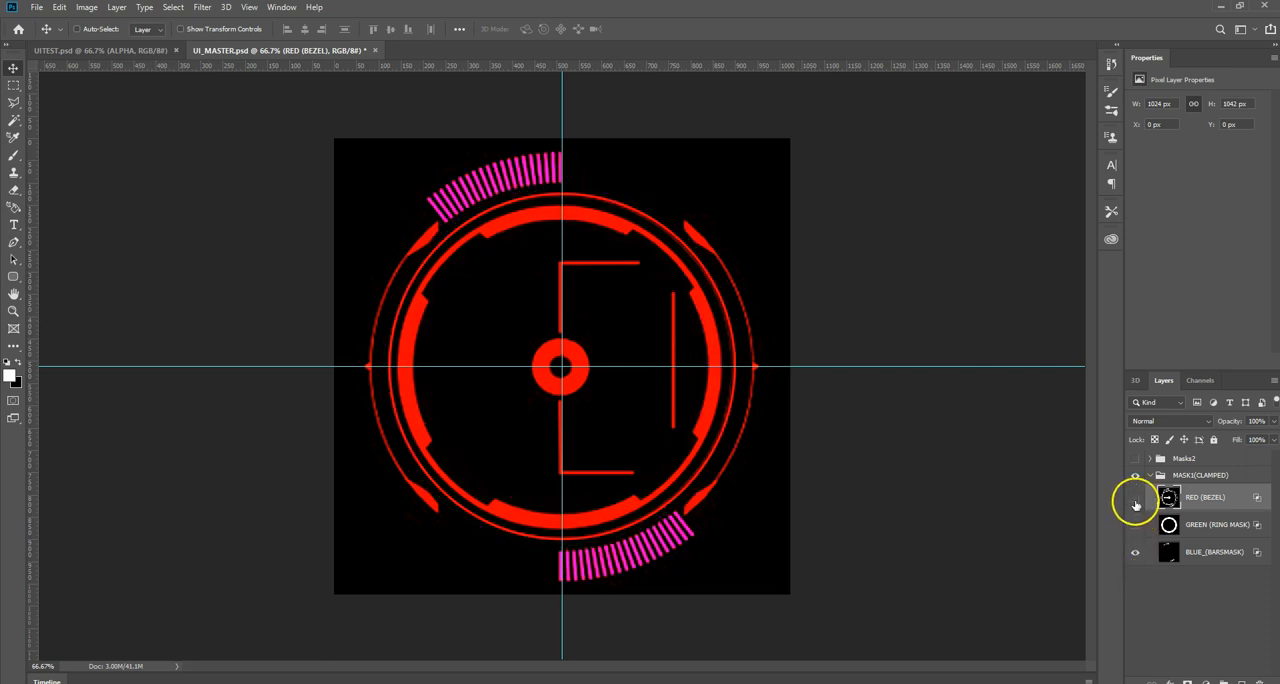
left_click(1135, 498)
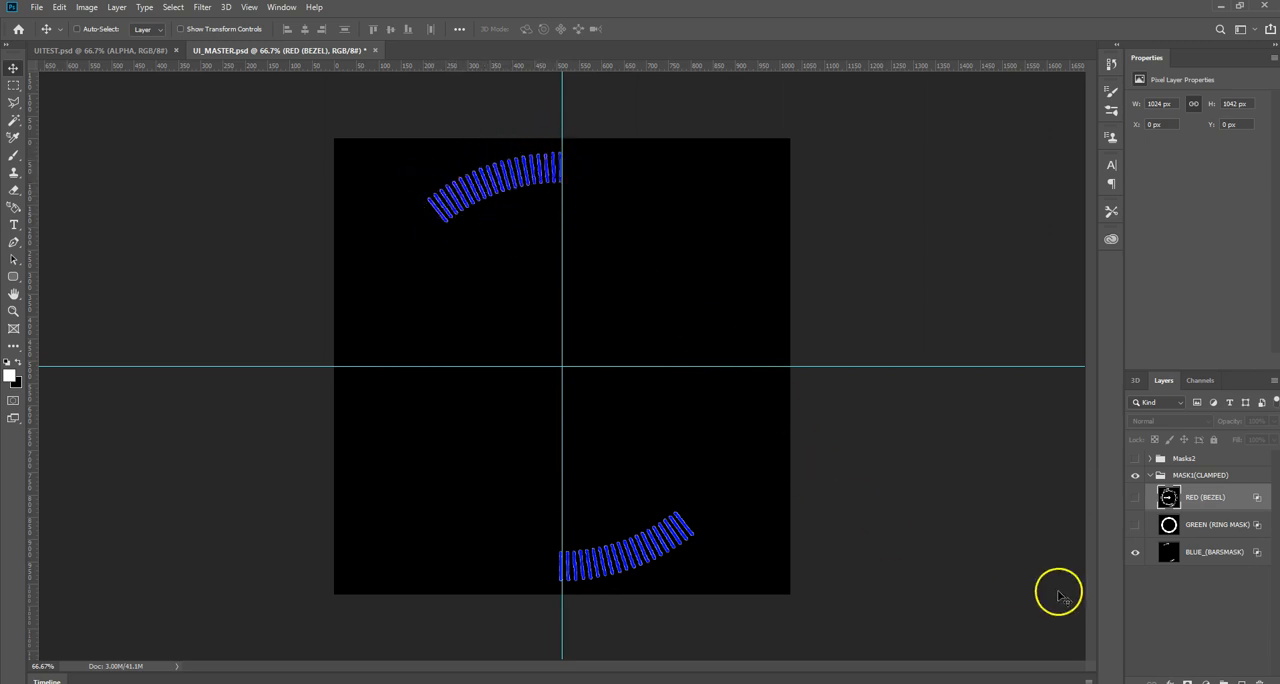
left_click_drag(1136, 526, 1133, 498)
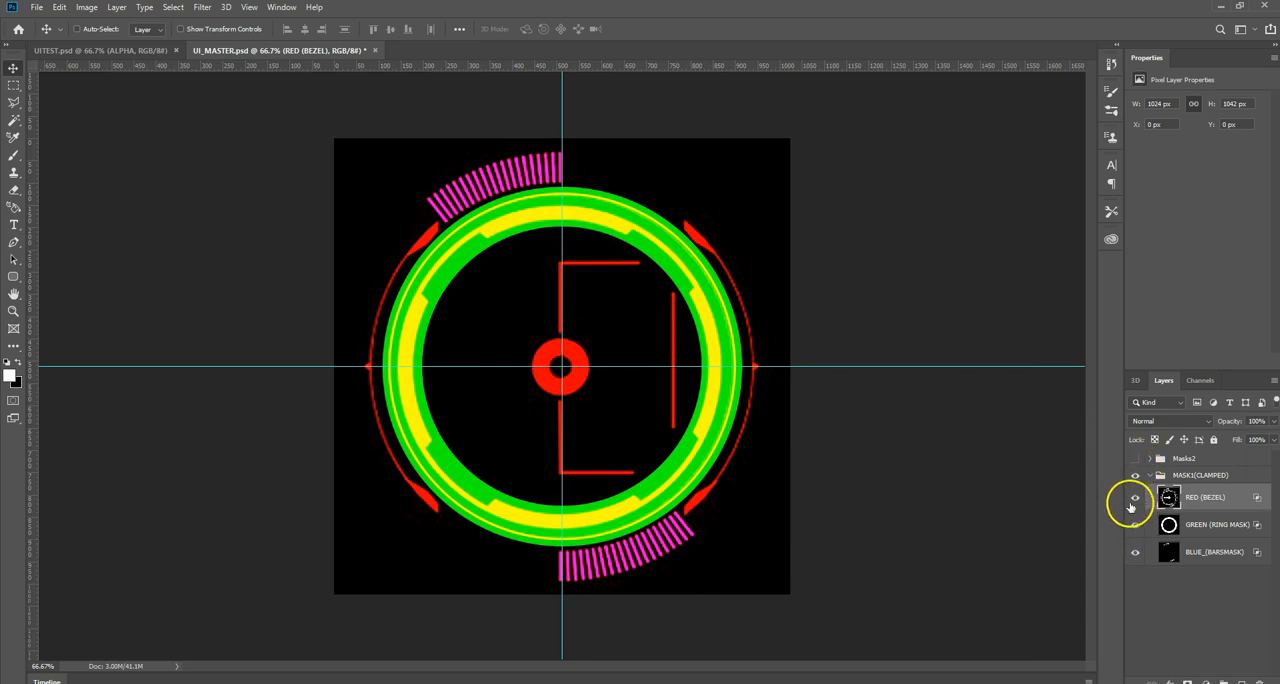
Step: Collapse and hide the MASK1(CLAMPED) group, and show and expand the Masks2 group
left_click(1149, 476)
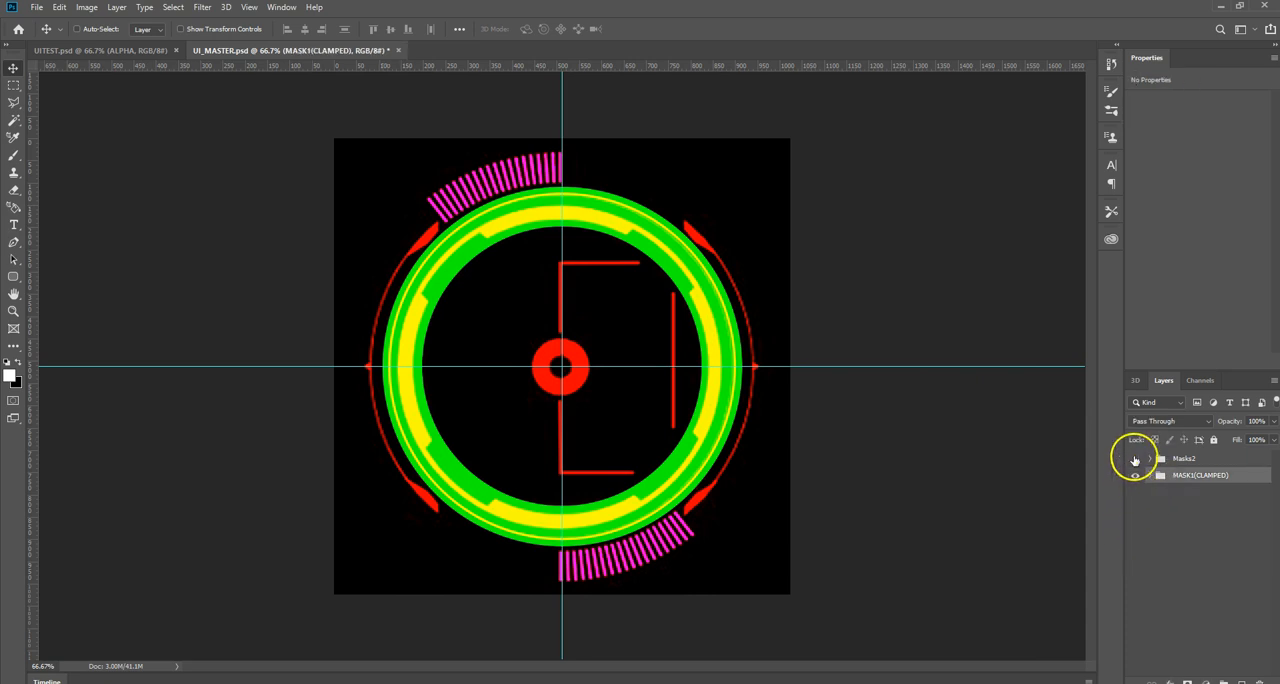
left_click(1135, 459)
left_click(1136, 476)
left_click(1149, 459)
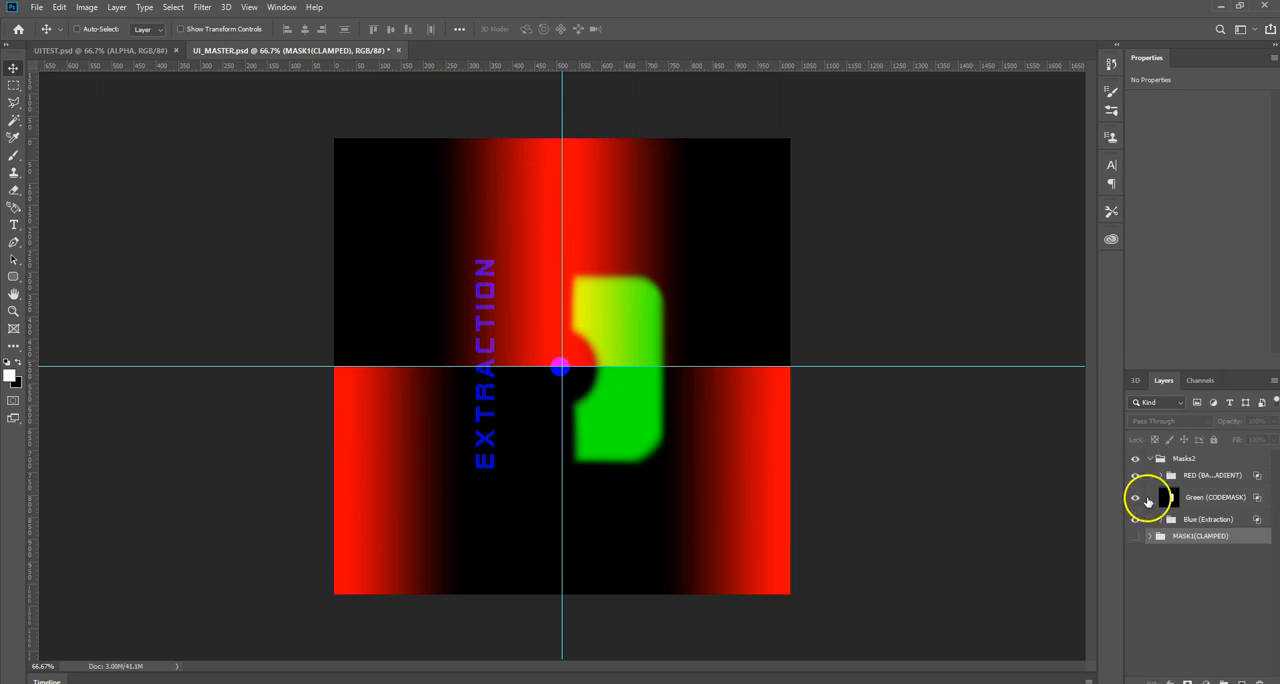
Step: Isolate the red bars gradient group in Masks2, followed by the Green (CODEMASK) layer on its own
left_click(1136, 498)
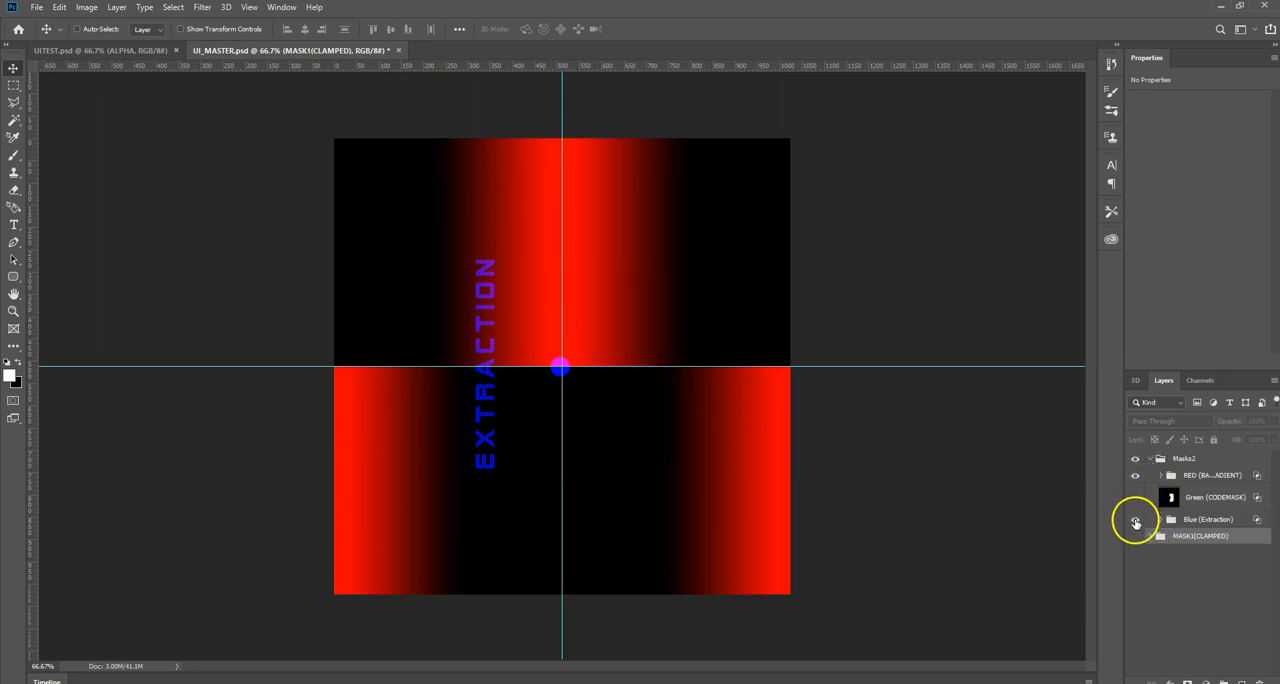
left_click(1135, 519)
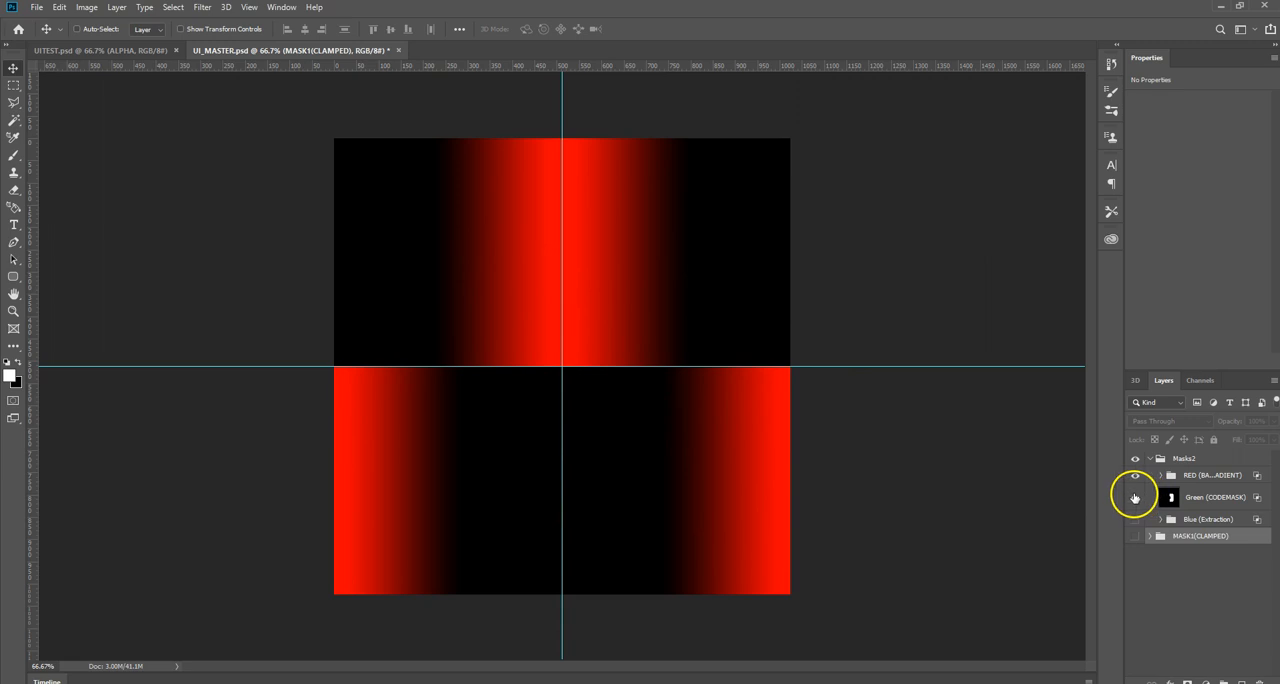
left_click(1135, 497)
left_click(1135, 475)
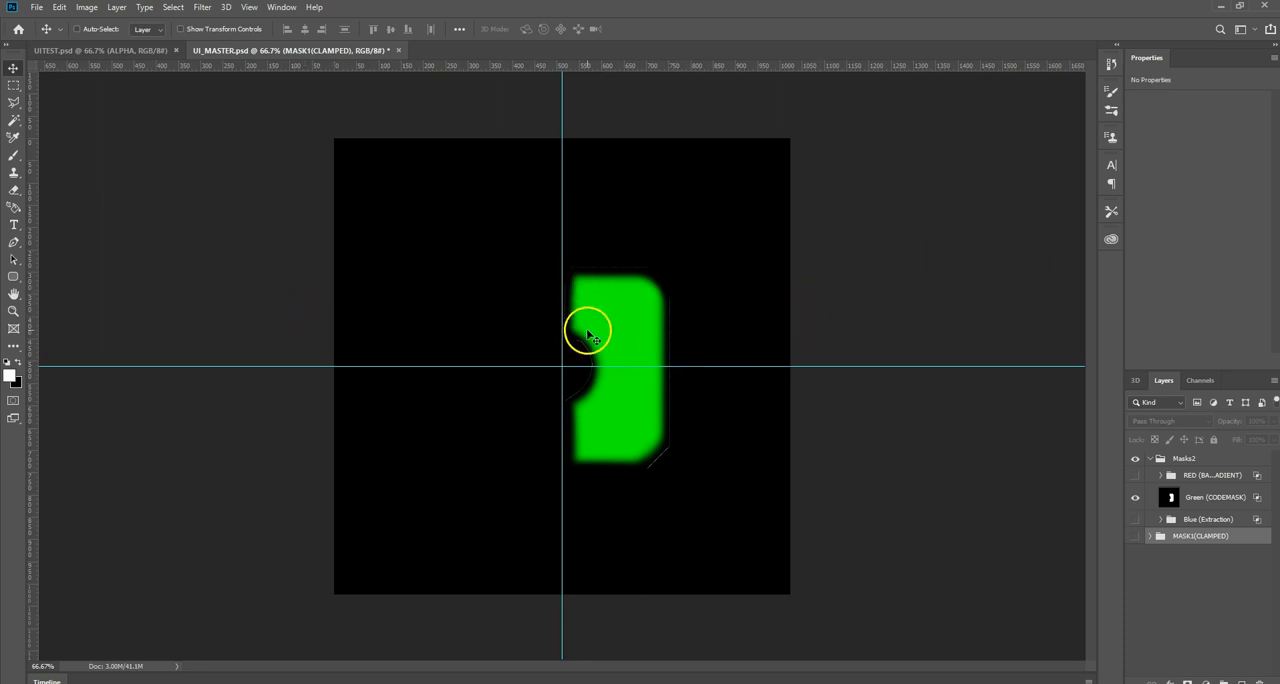
Step: Isolate the Blue (Extraction) group, and restore the Green (CODEMASK) layer and the red gradient group
left_click(1135, 519)
left_click(1135, 497)
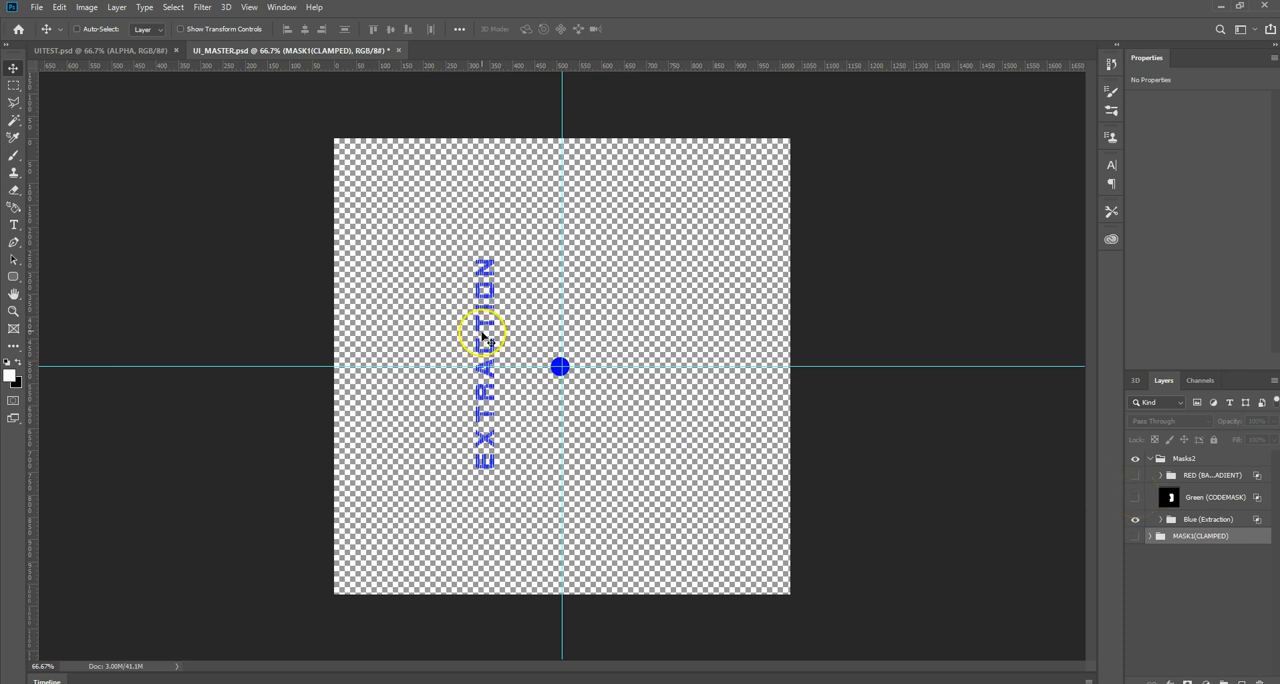
left_click(1135, 497)
left_click(1135, 475)
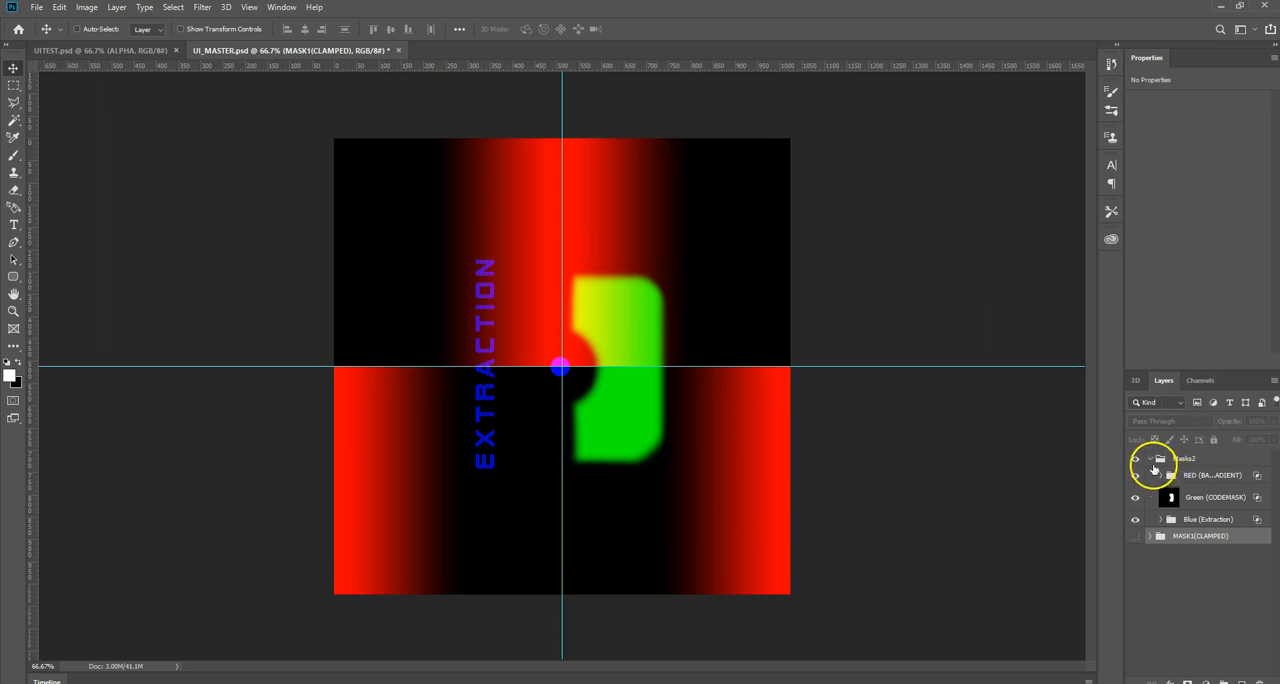
Step: Collapse Masks2, show the MASK1(CLAMPED) group again, and display the Alpha 1 channel over the image
left_click(1150, 458)
left_click(1135, 475)
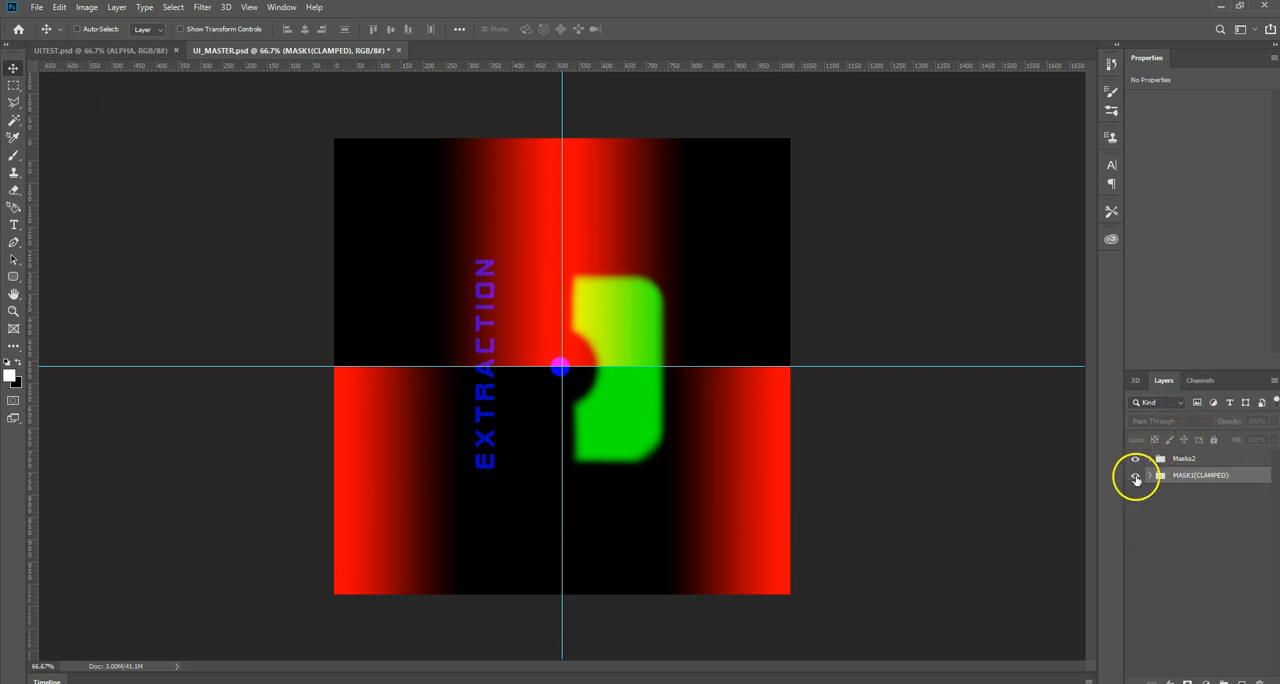
left_click(1201, 380)
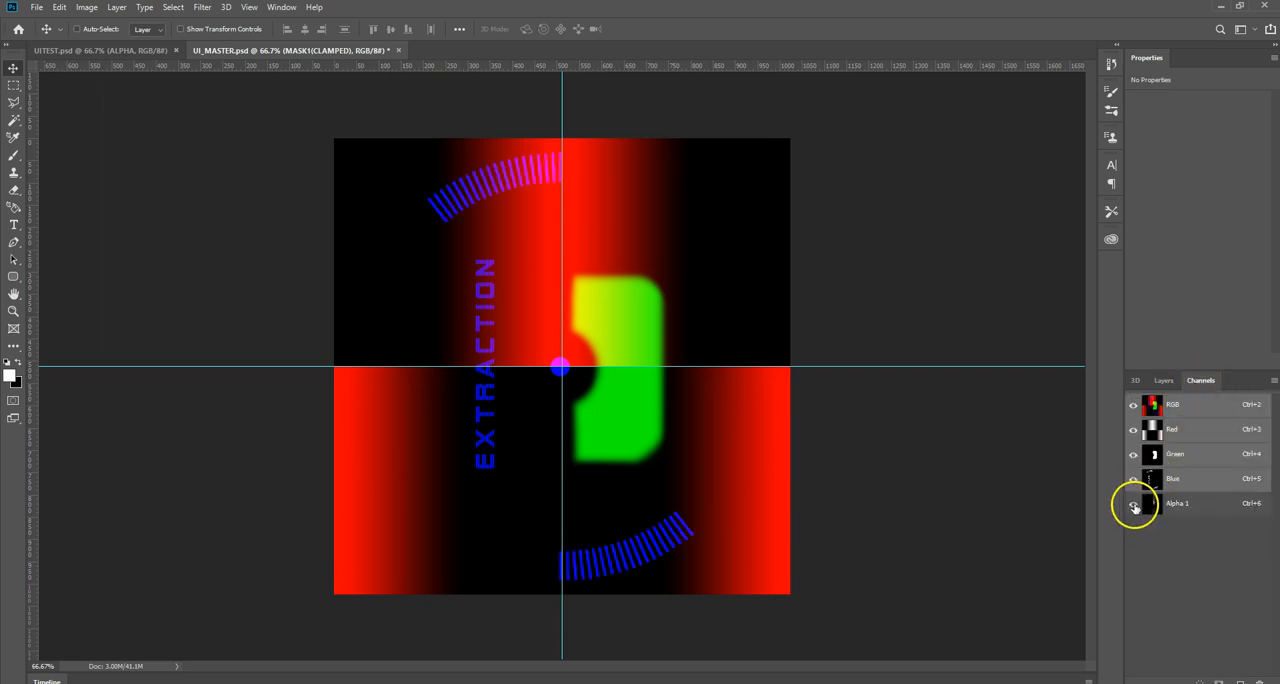
left_click(1133, 504)
Step: Examine the code text of the Alpha 1 channel up close, and fit the whole image back on screen
left_click(13, 311)
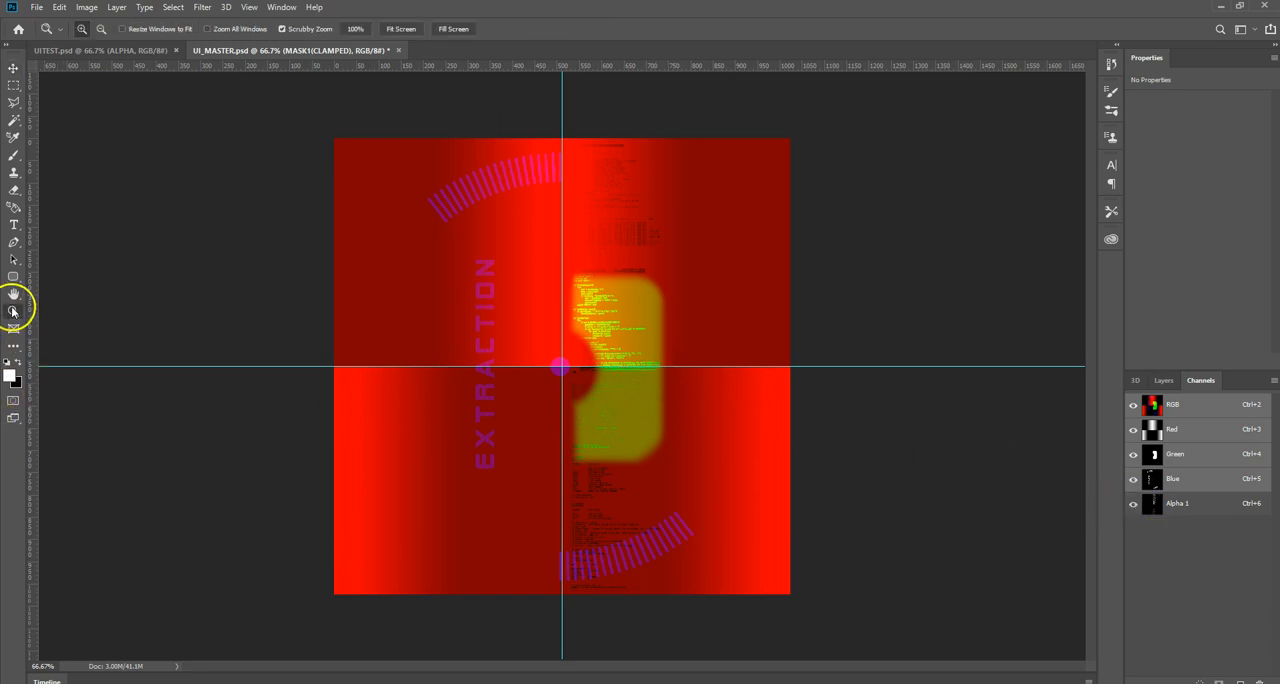
left_click(605, 300)
left_click(651, 309)
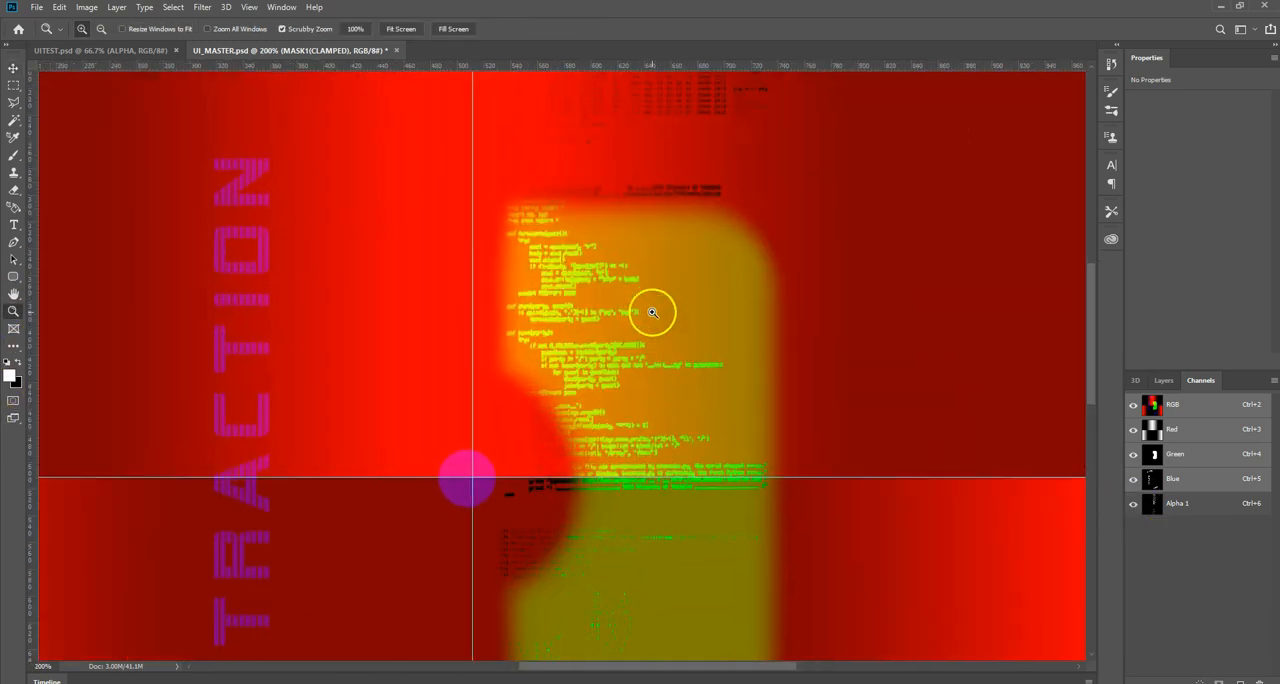
left_click(651, 314)
right_click(596, 418)
left_click(620, 425)
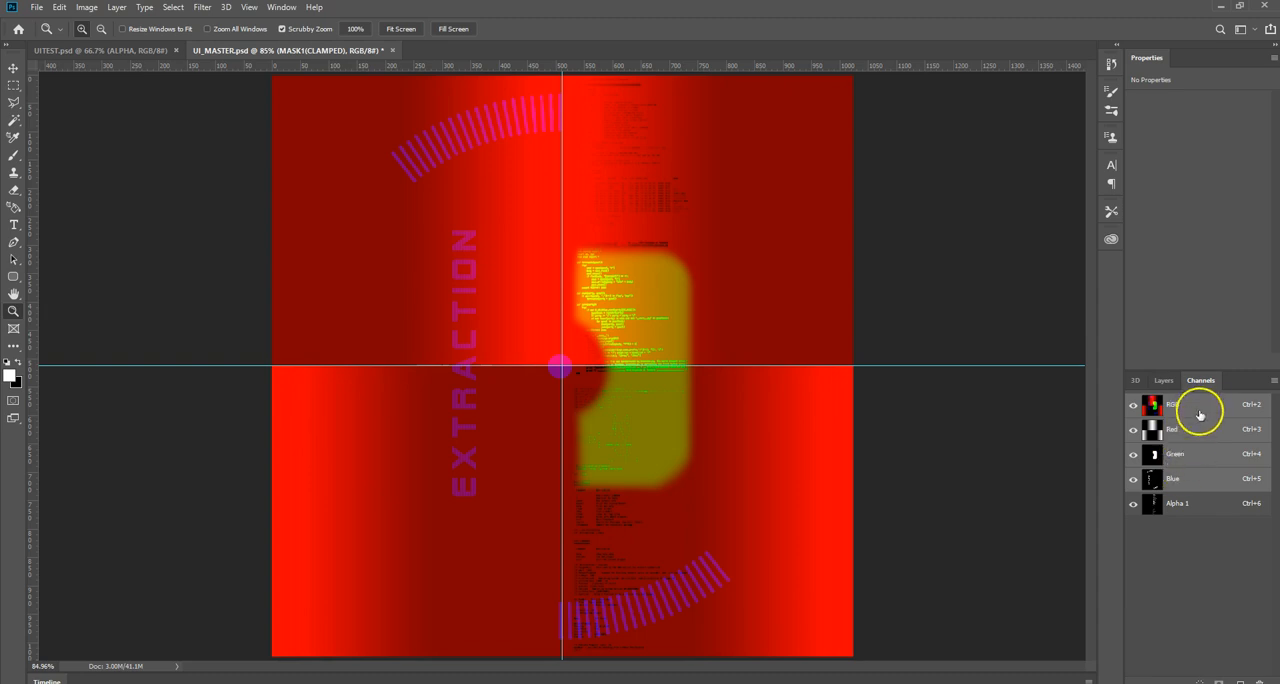
Step: Hide the Masks2 group and turn off the Alpha 1 channel's visibility
left_click(1163, 381)
left_click(1134, 473)
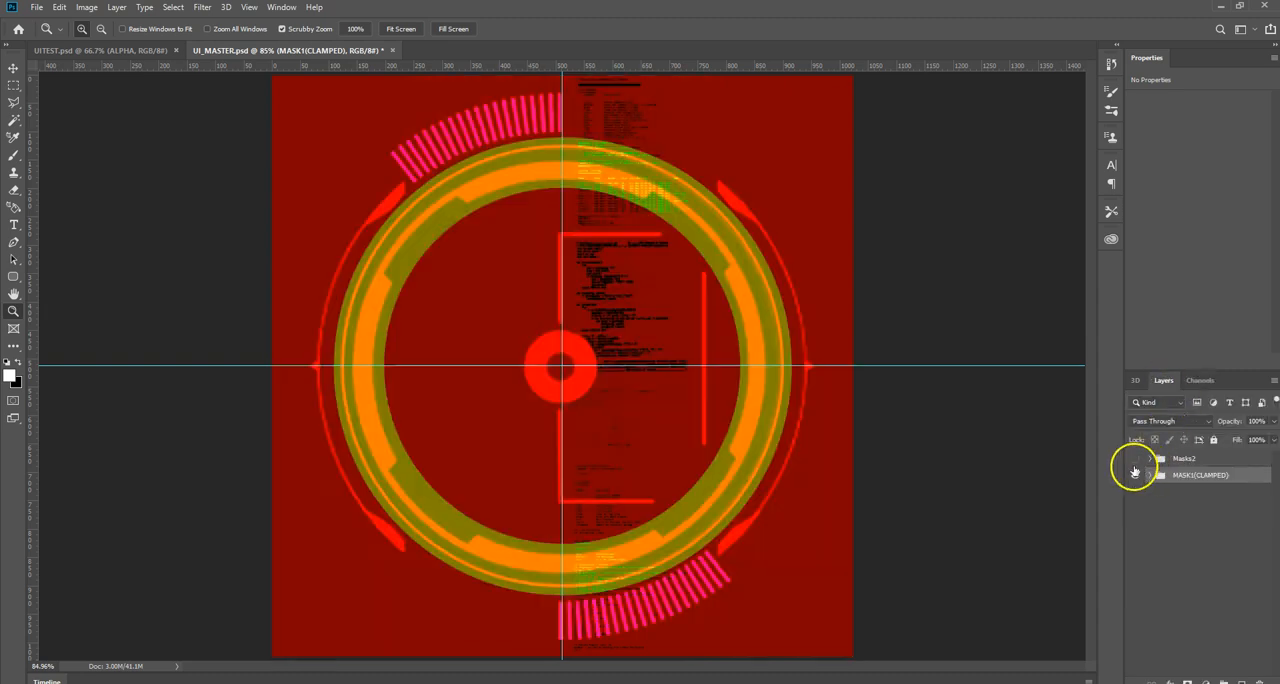
left_click(1195, 381)
left_click(1133, 503)
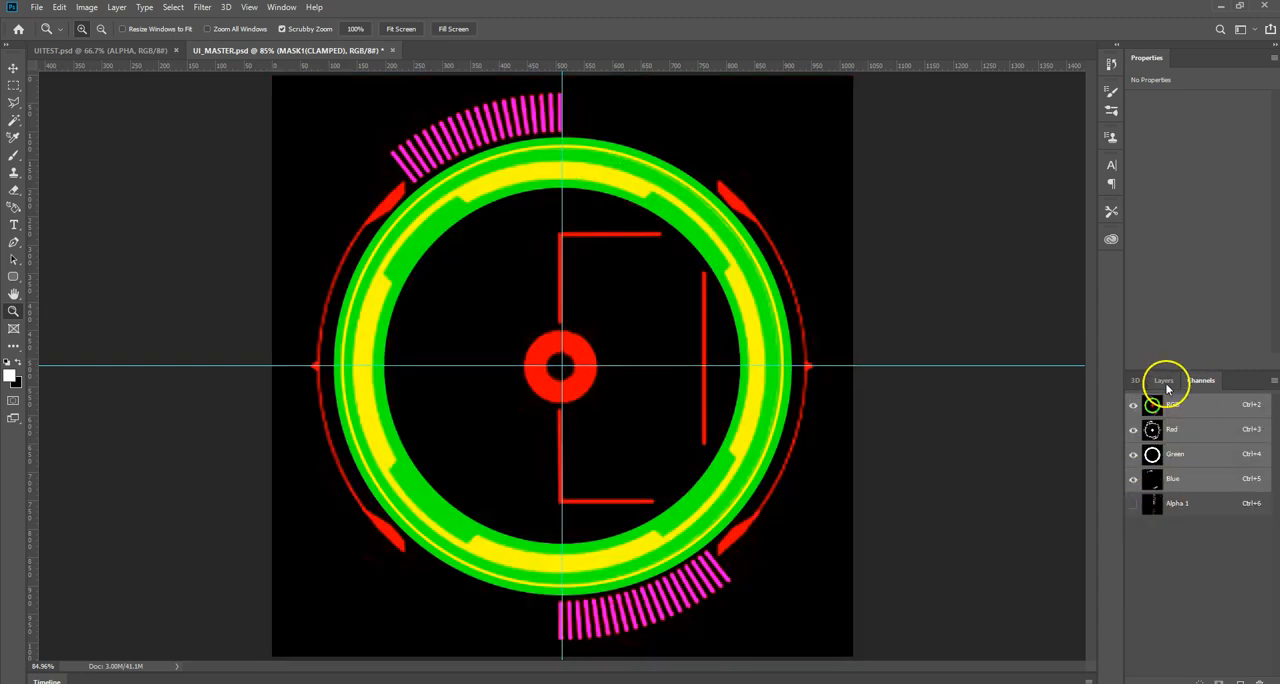
Step: Expand the MASK1(CLAMPED) group, view the Red, Green and Blue channels one by one, and restore the RGB composite
left_click(1163, 380)
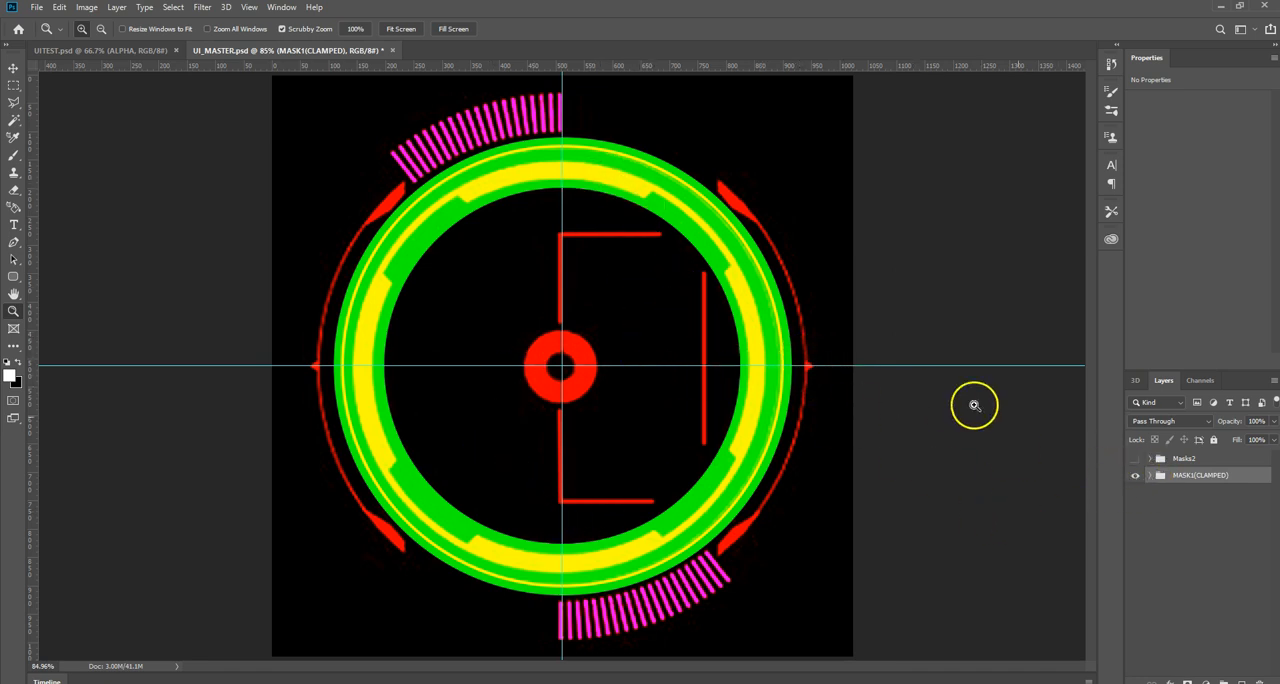
left_click(1150, 476)
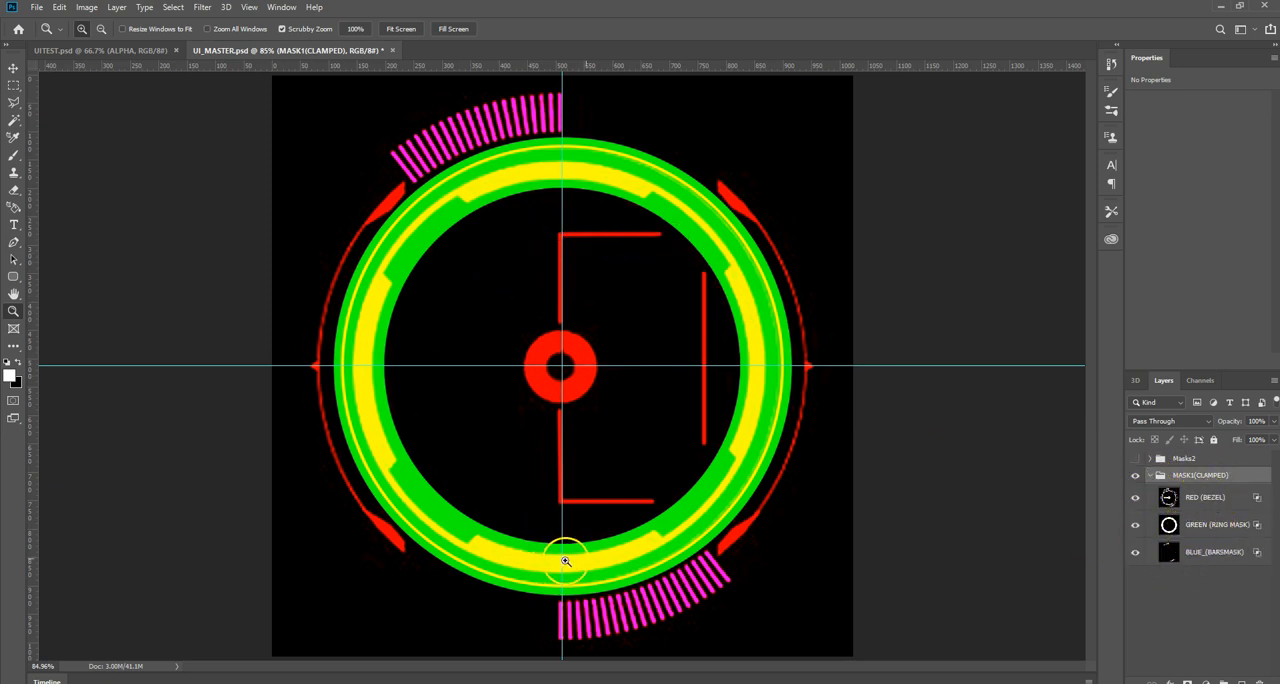
left_click(1200, 380)
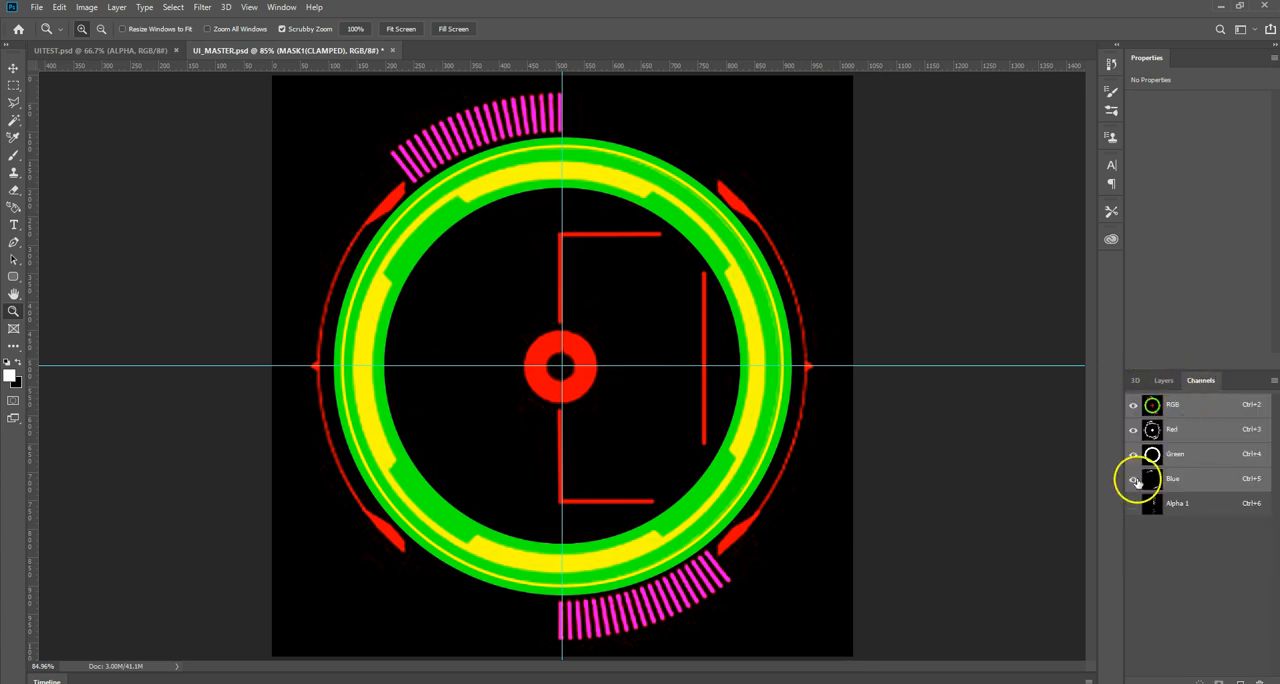
left_click(1187, 429)
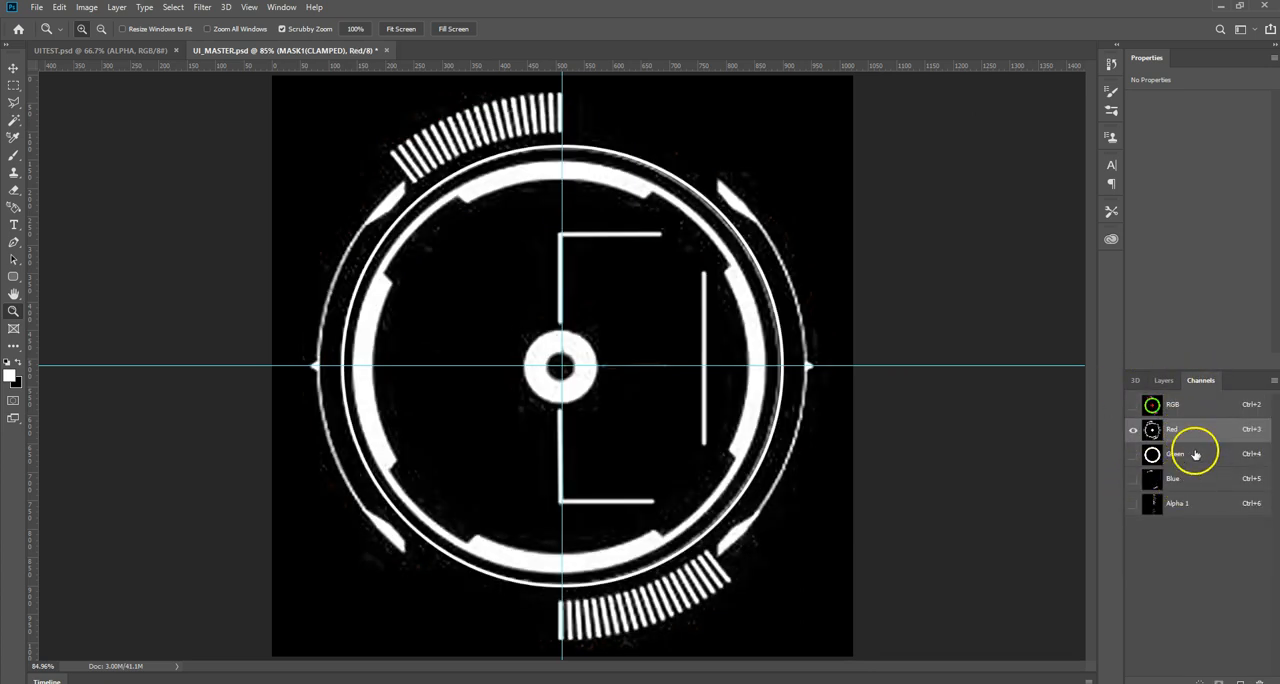
left_click(1192, 454)
left_click(1186, 482)
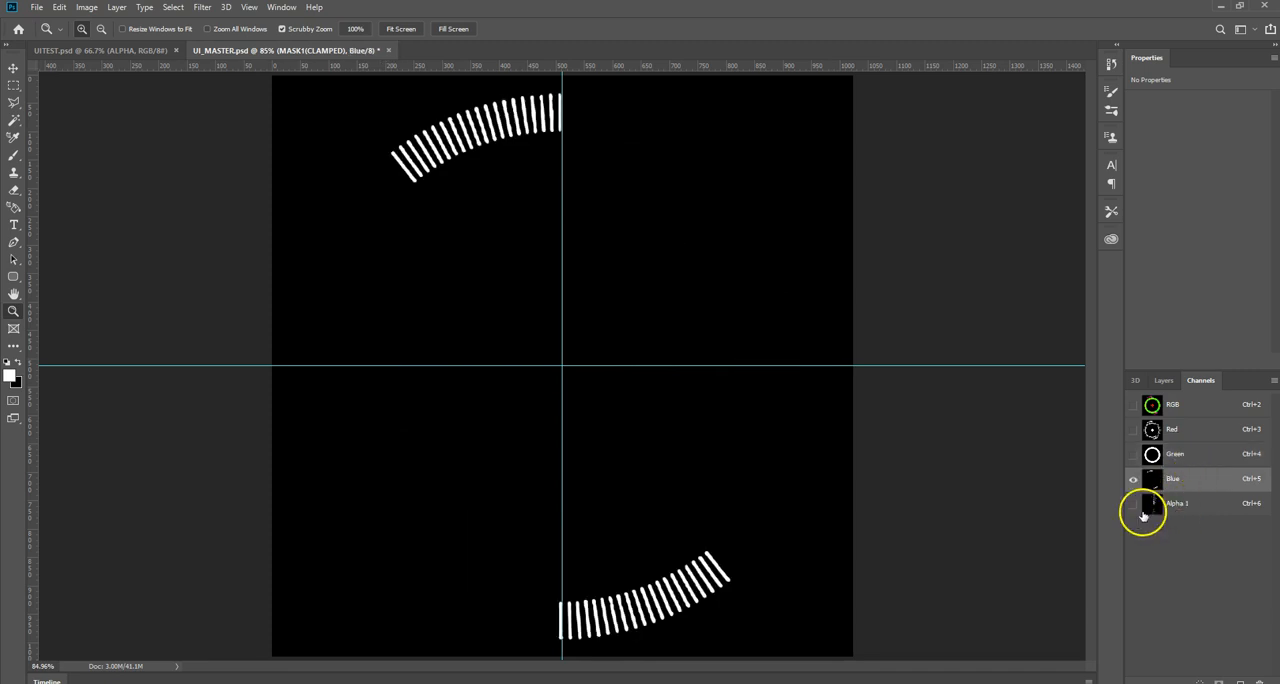
left_click(1190, 402)
Step: Return to the layers, collapse MASK1(CLAMPED), expand Masks2, and select its RED (BARS_GRADIENT) group
left_click(1165, 382)
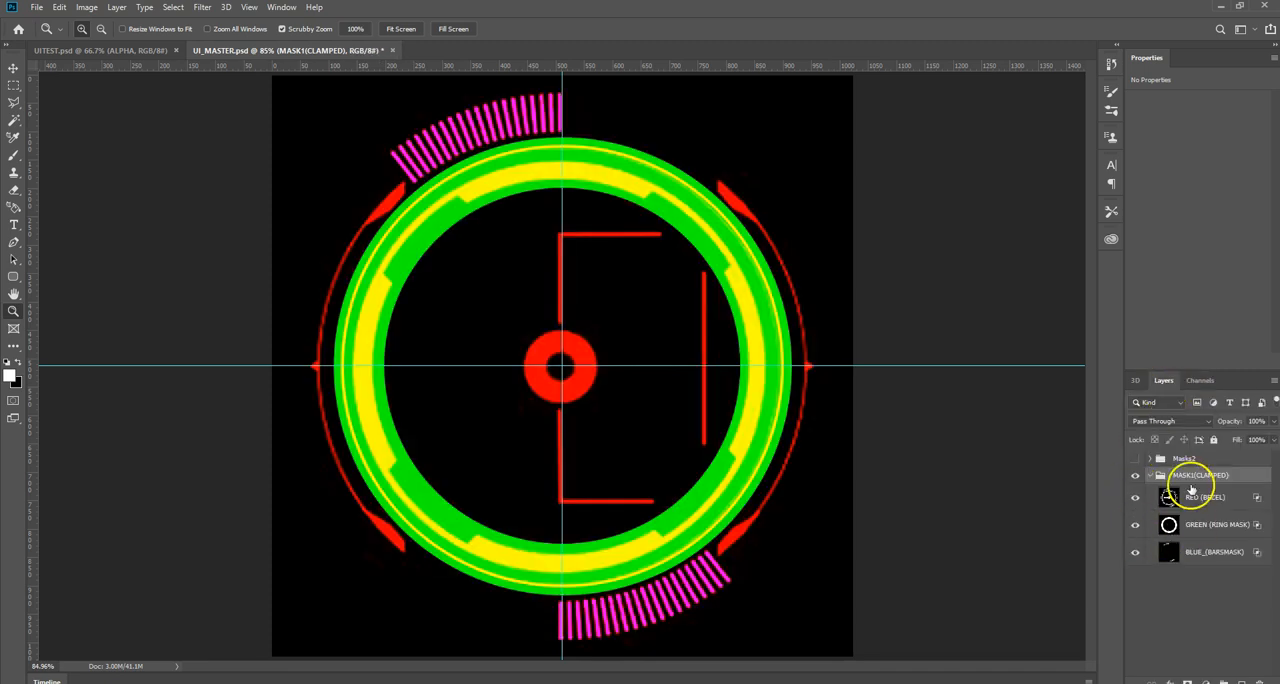
left_click(1150, 473)
left_click(1151, 459)
left_click(1167, 475)
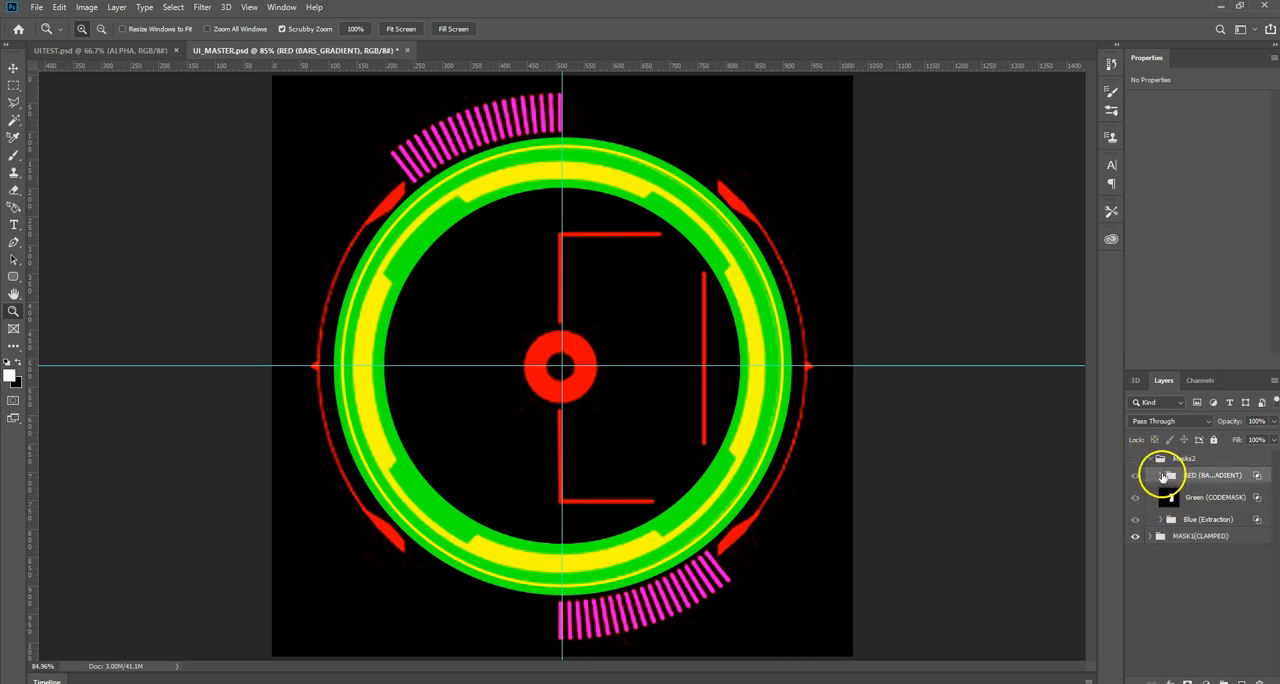
left_click(1162, 476)
left_click(1160, 475)
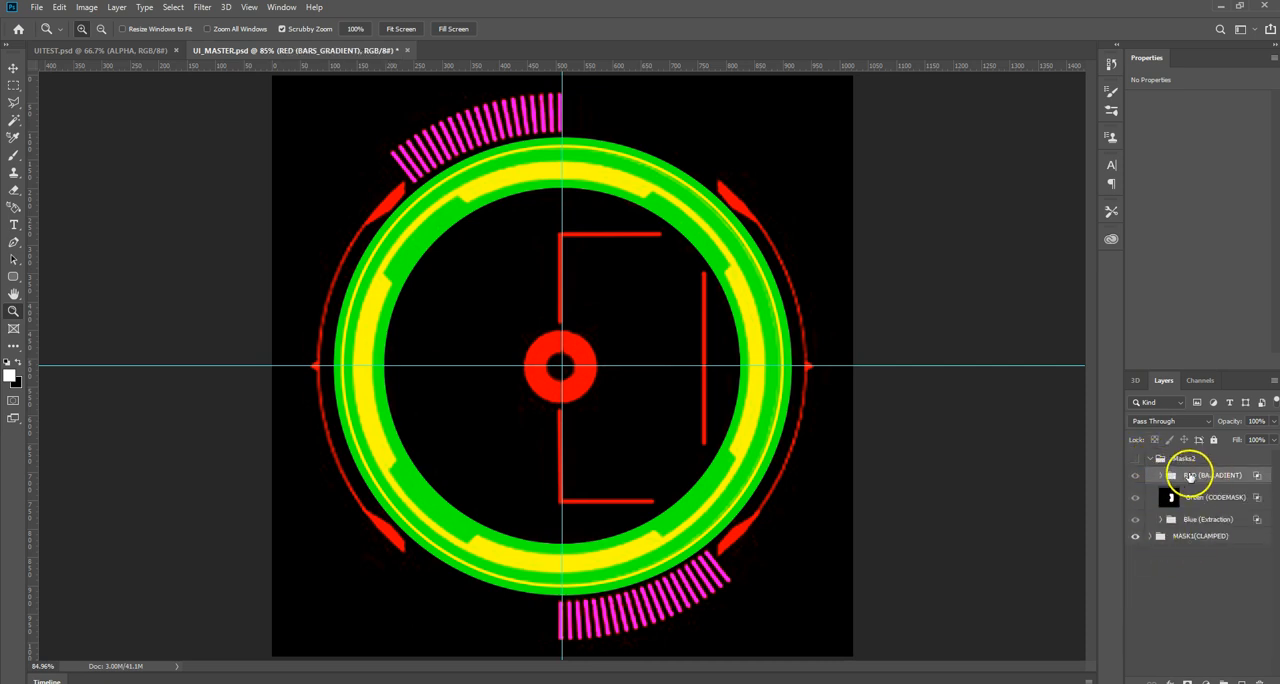
Step: Show the Masks2 content briefly, collapse and hide that group, and expand MASK1(CLAMPED) with RED (BEZEL) selected
left_click(1136, 497)
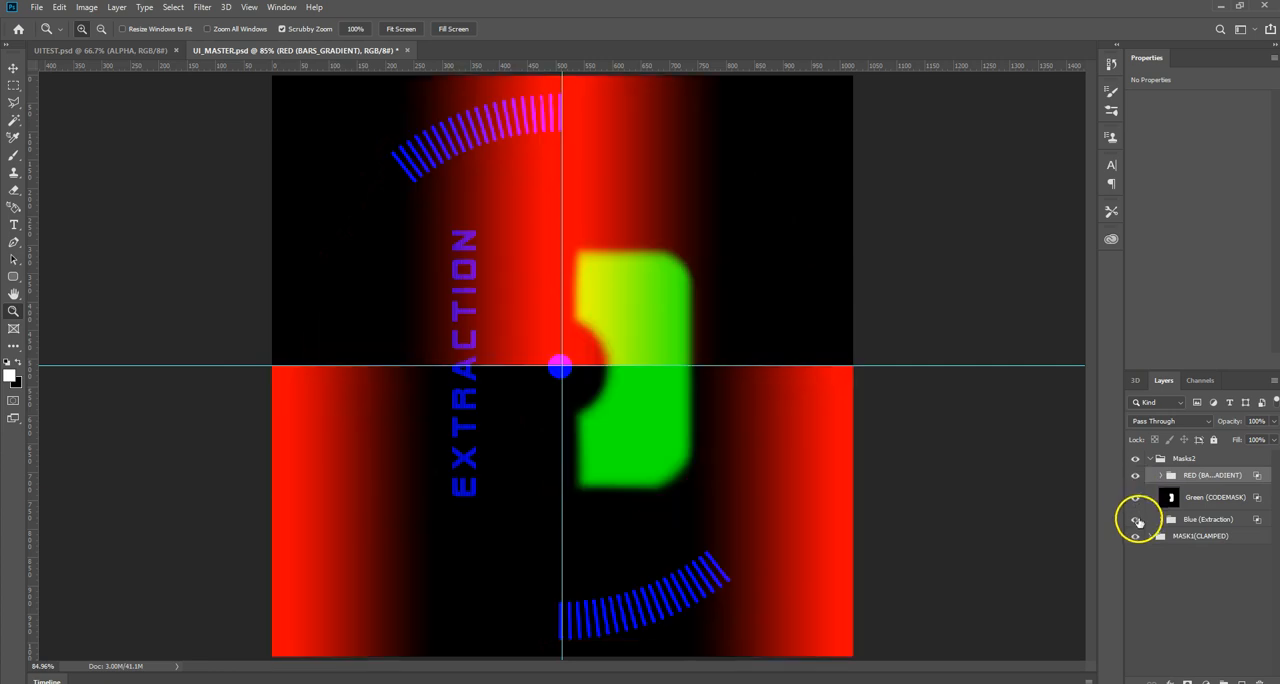
left_click(1151, 459)
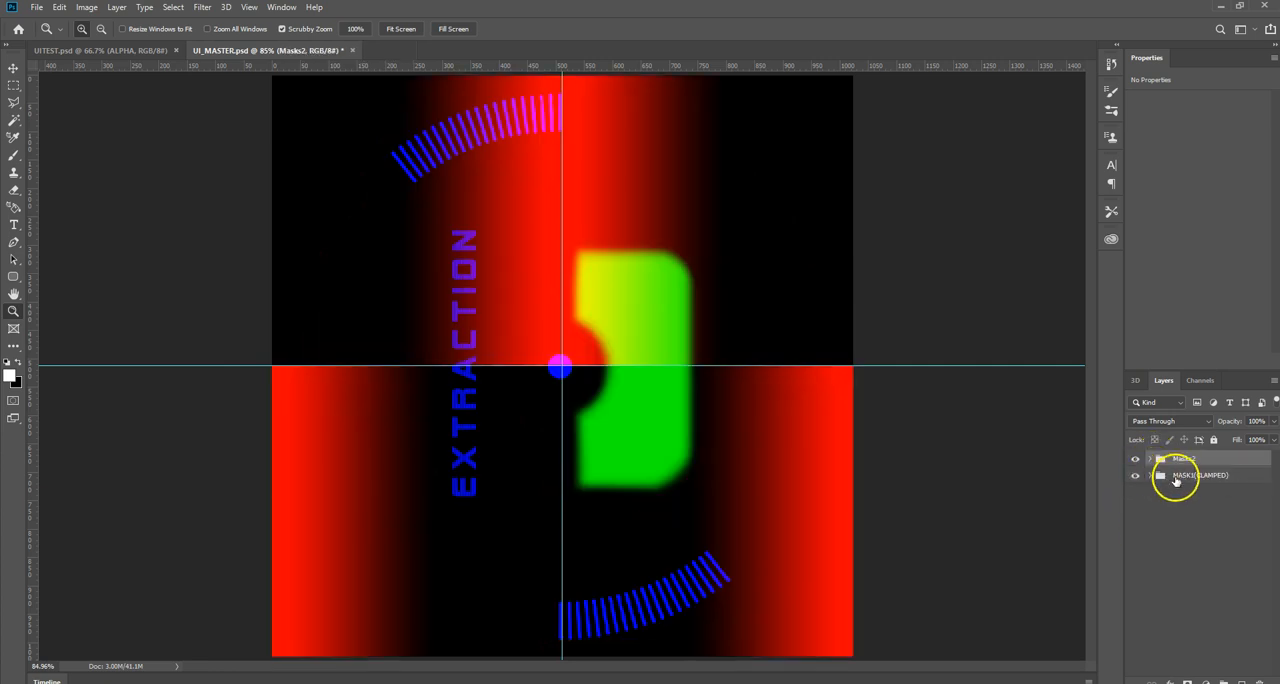
left_click(1176, 480)
left_click(1136, 461)
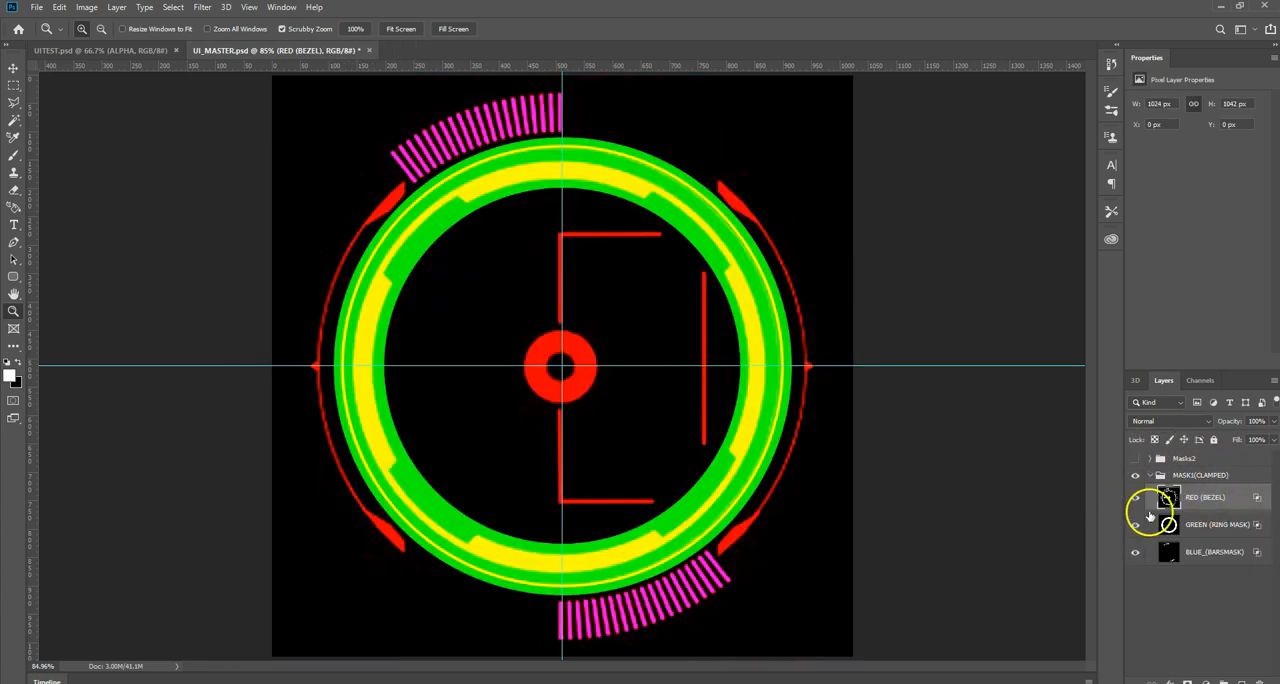
Step: Check the enabled channels in the blending options of the RED (BEZEL), GREEN (RING MASK) and BLUE_(BARSMASK) layers in turn
right_click(1201, 497)
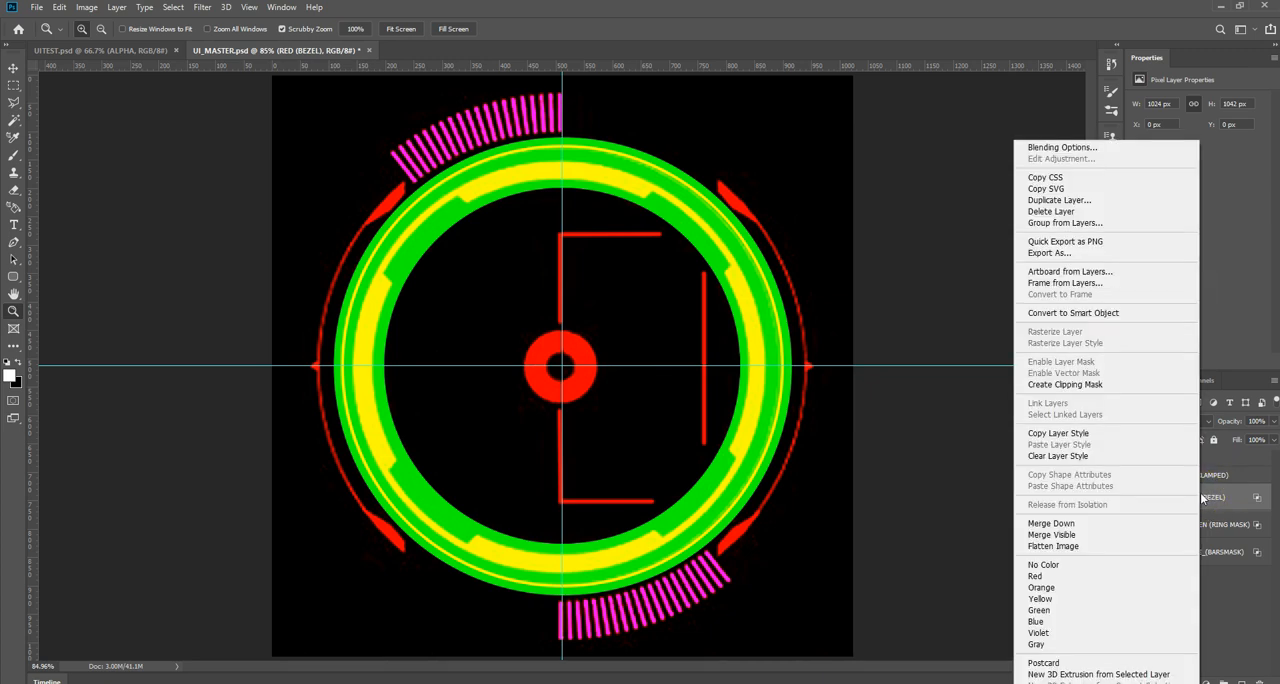
left_click(1075, 147)
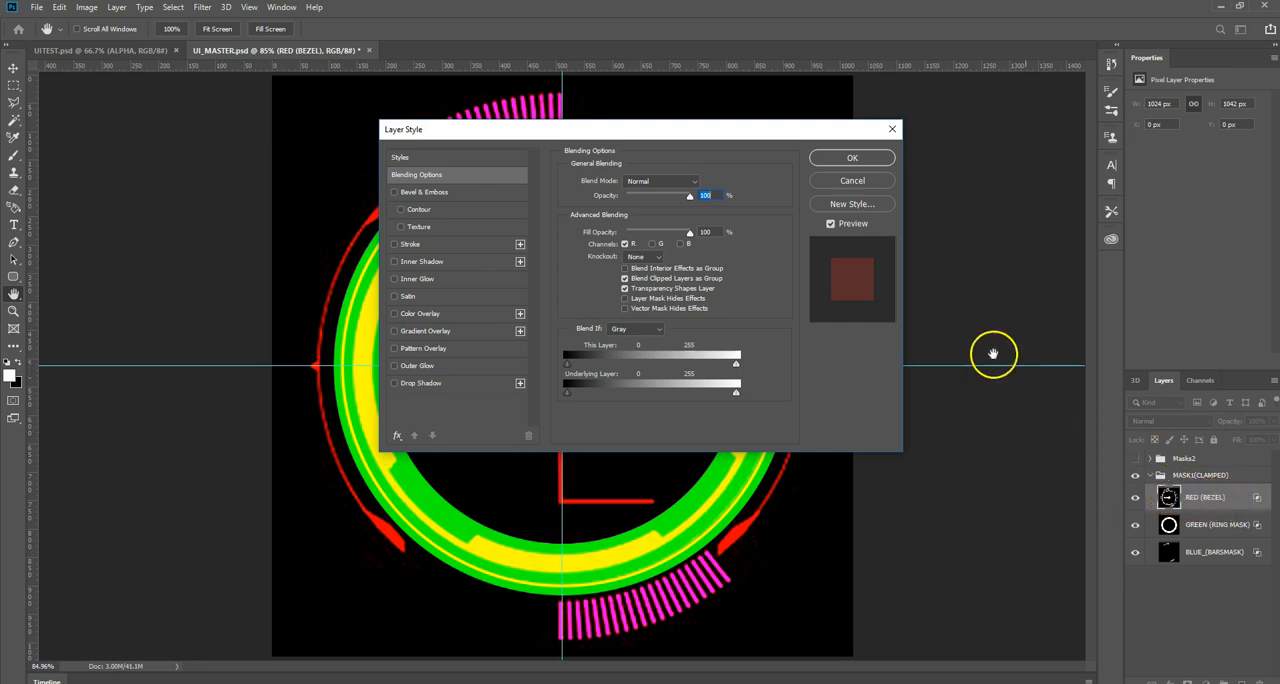
left_click(892, 129)
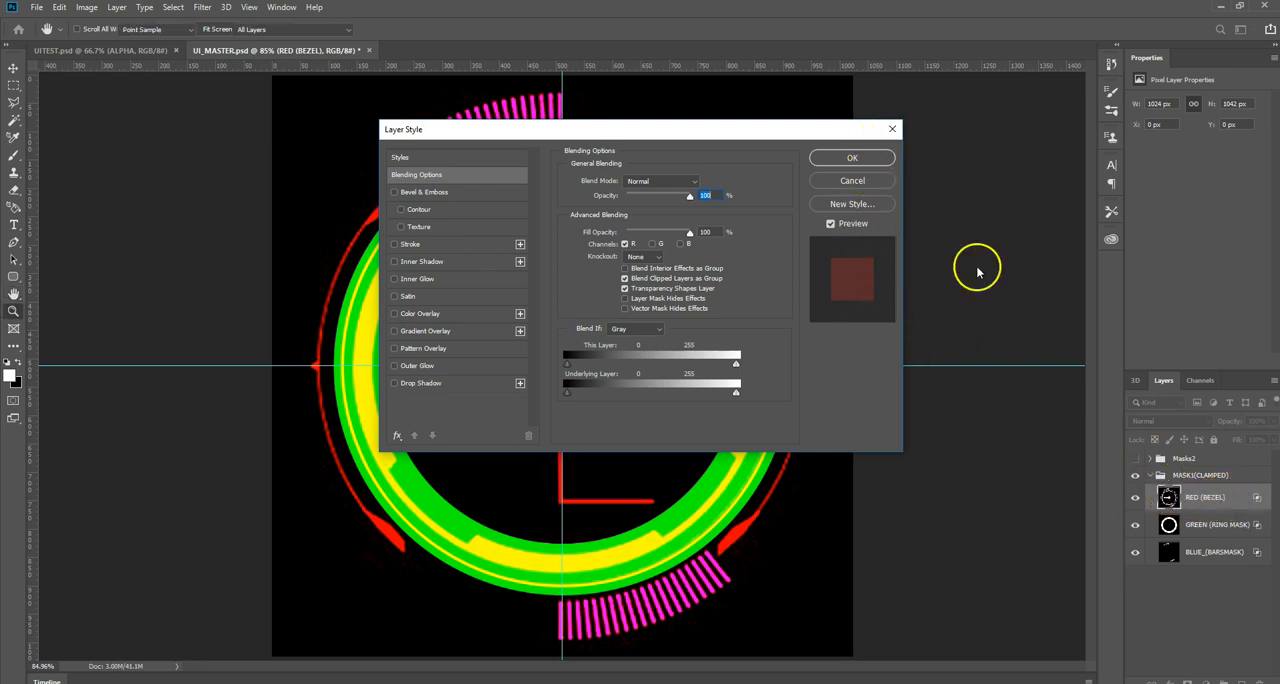
right_click(1203, 527)
left_click(1060, 143)
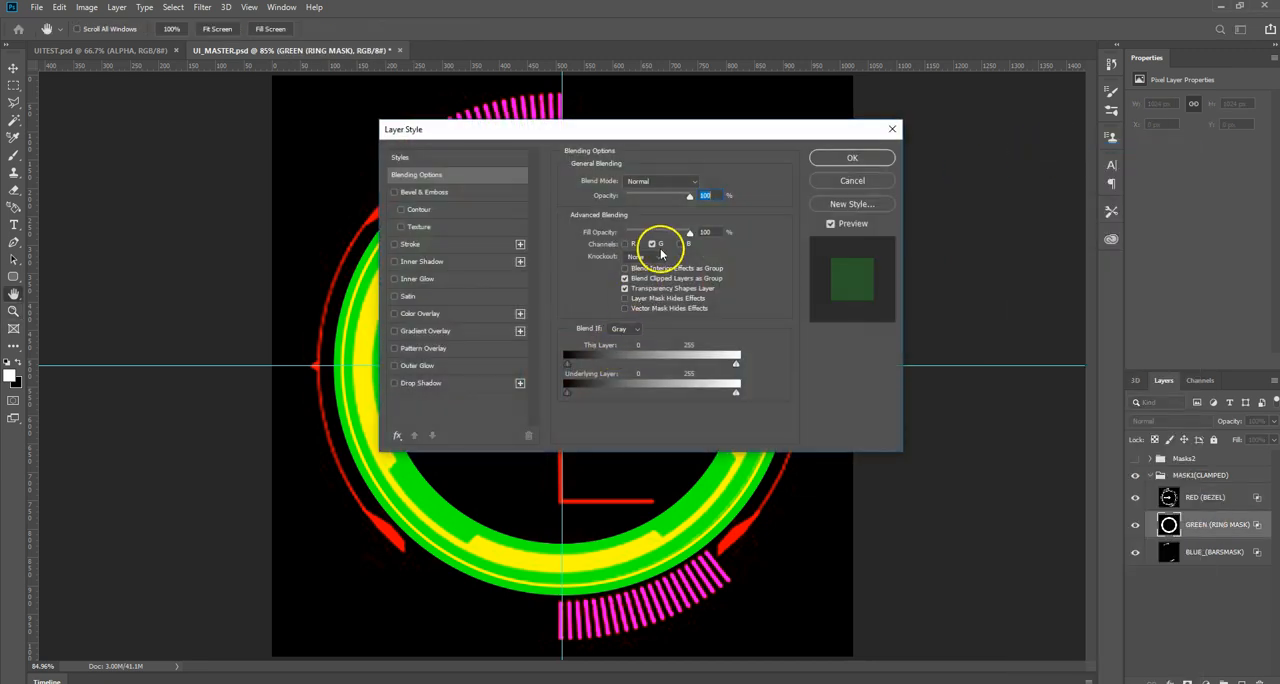
left_click(893, 131)
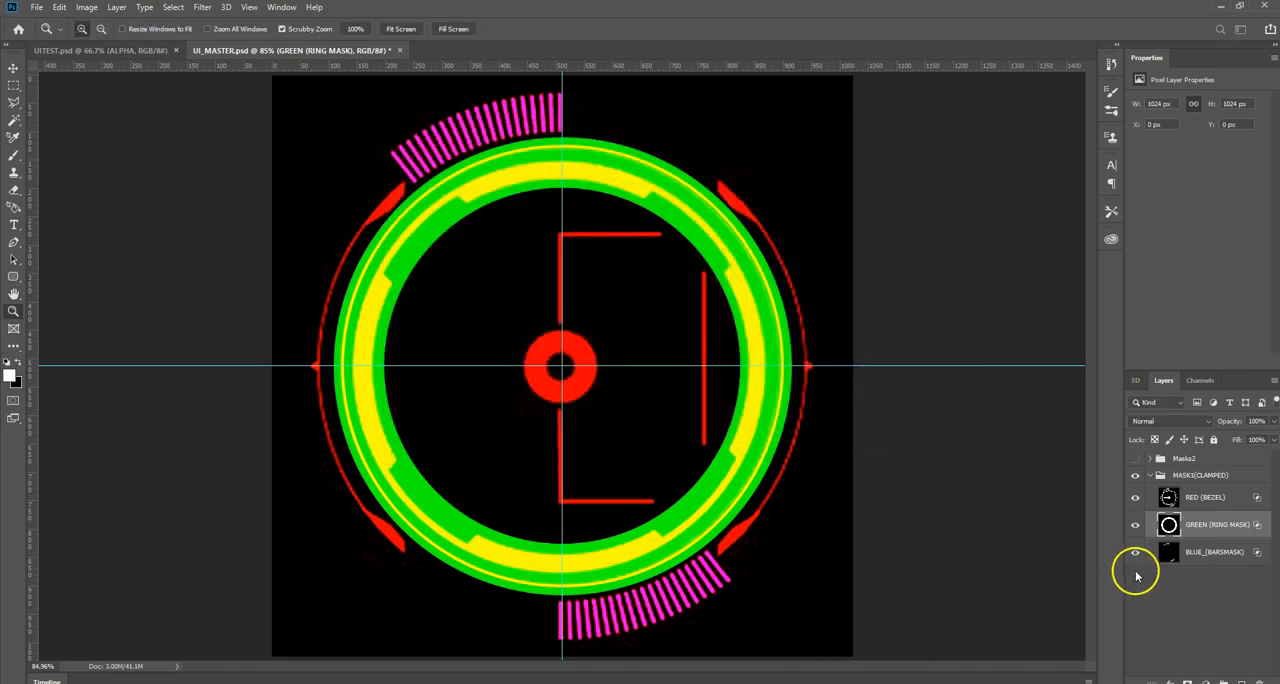
left_click(1194, 552)
right_click(1200, 553)
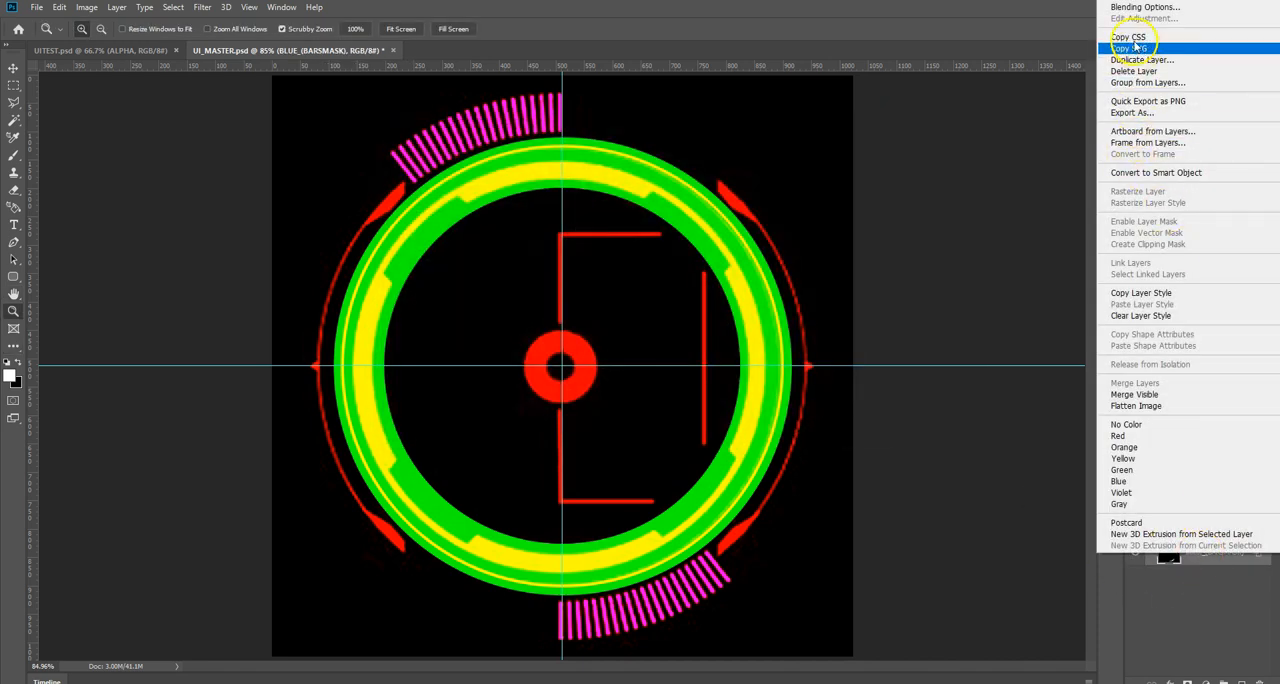
left_click(1145, 7)
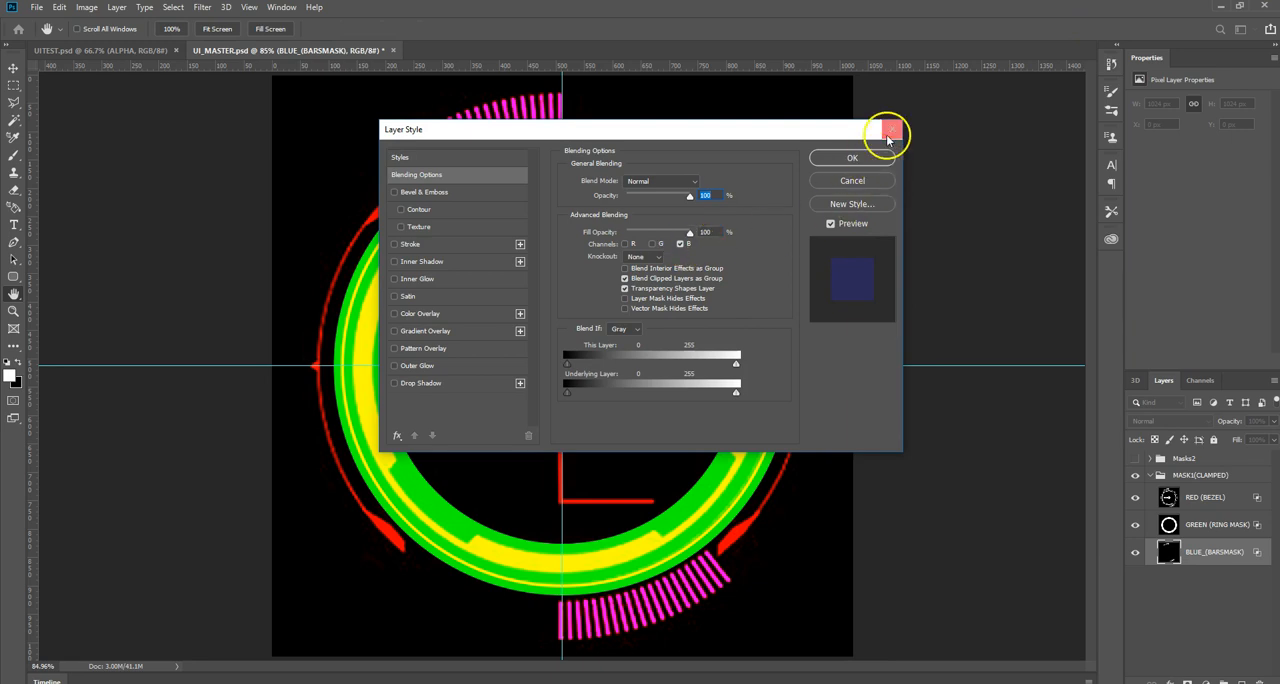
left_click(892, 130)
key("z")
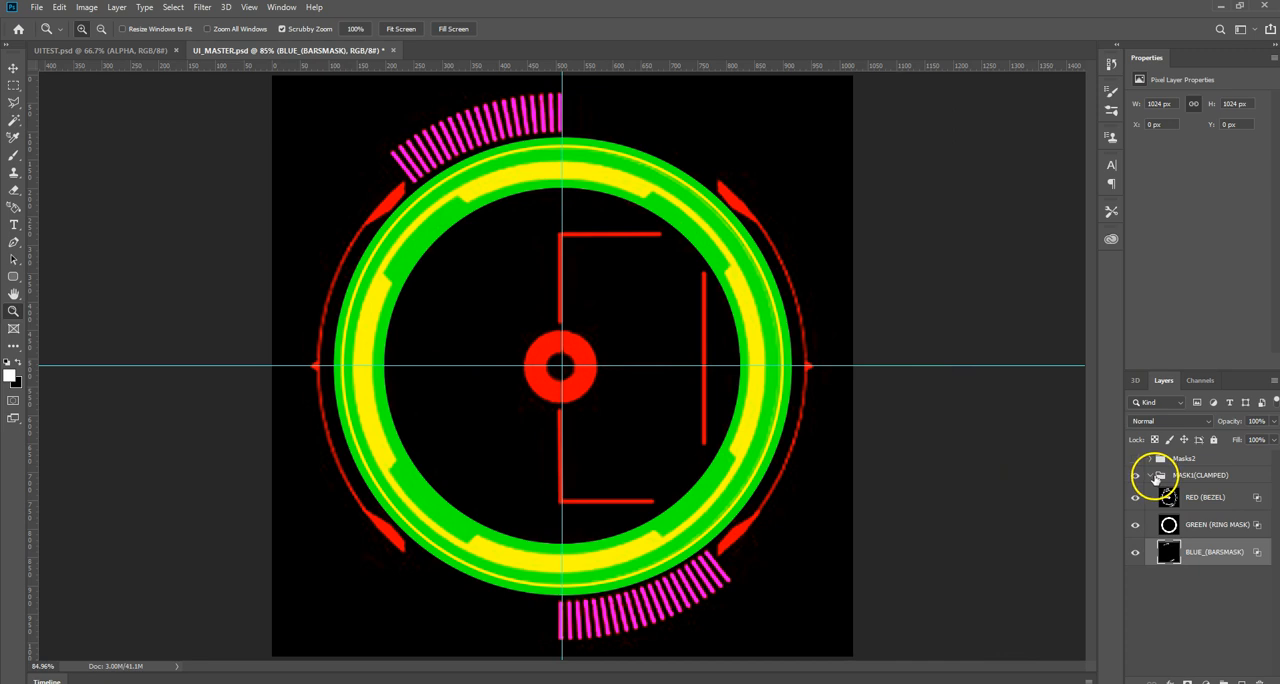
Step: Expand Masks2 and its RED (BARS_GRADIENT) group, and go through the Layer 4 gradient layers inside it
left_click(1157, 479)
left_click(1158, 459)
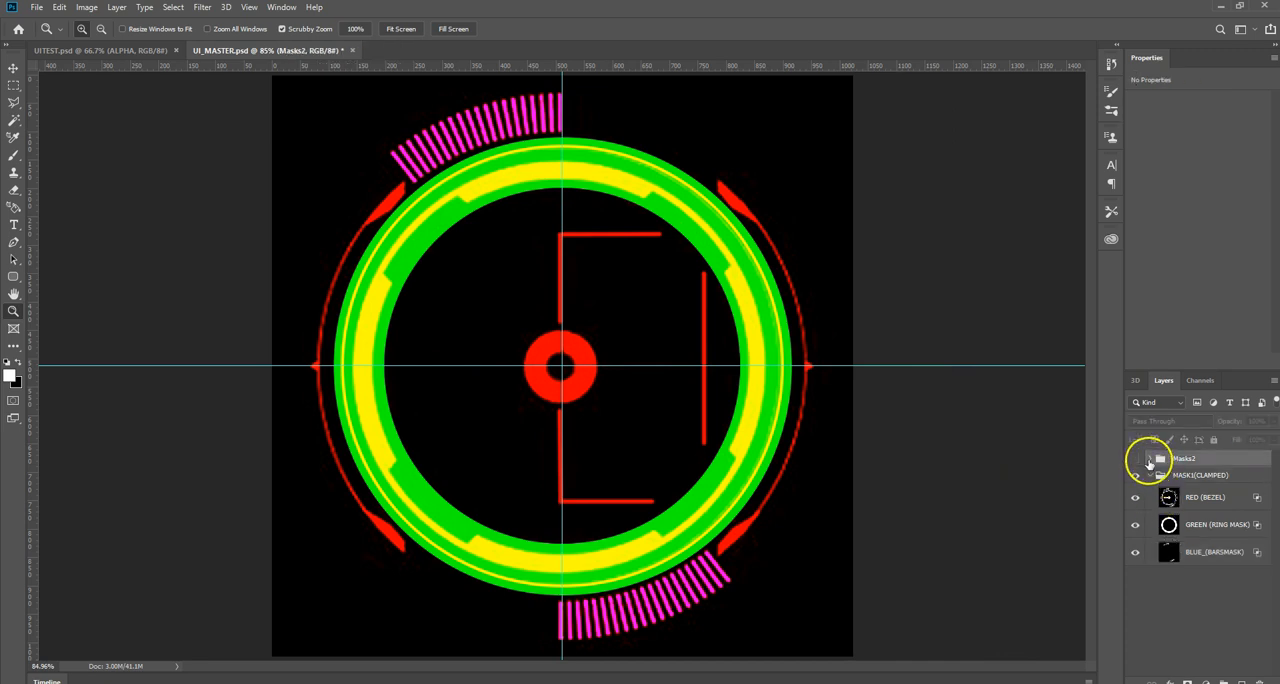
left_click(1150, 459)
left_click(1163, 518)
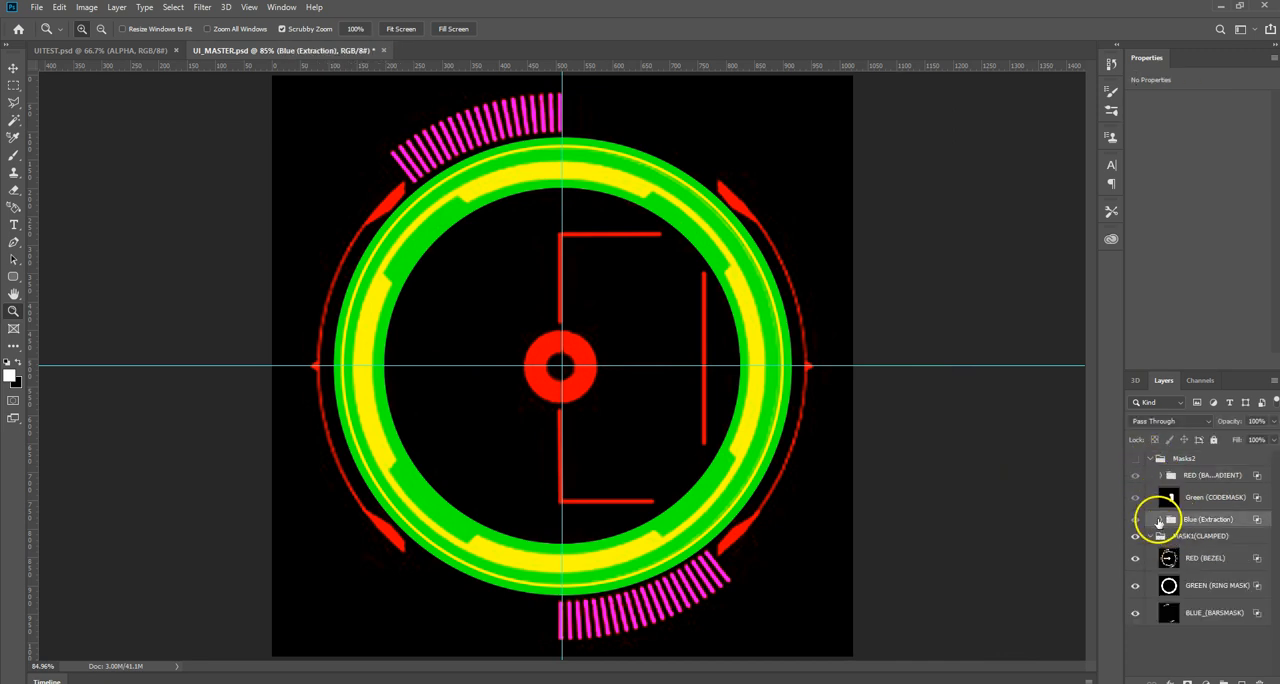
left_click(1160, 476)
left_click(1160, 476)
left_click(1160, 476)
left_click(1212, 499)
left_click(1219, 524)
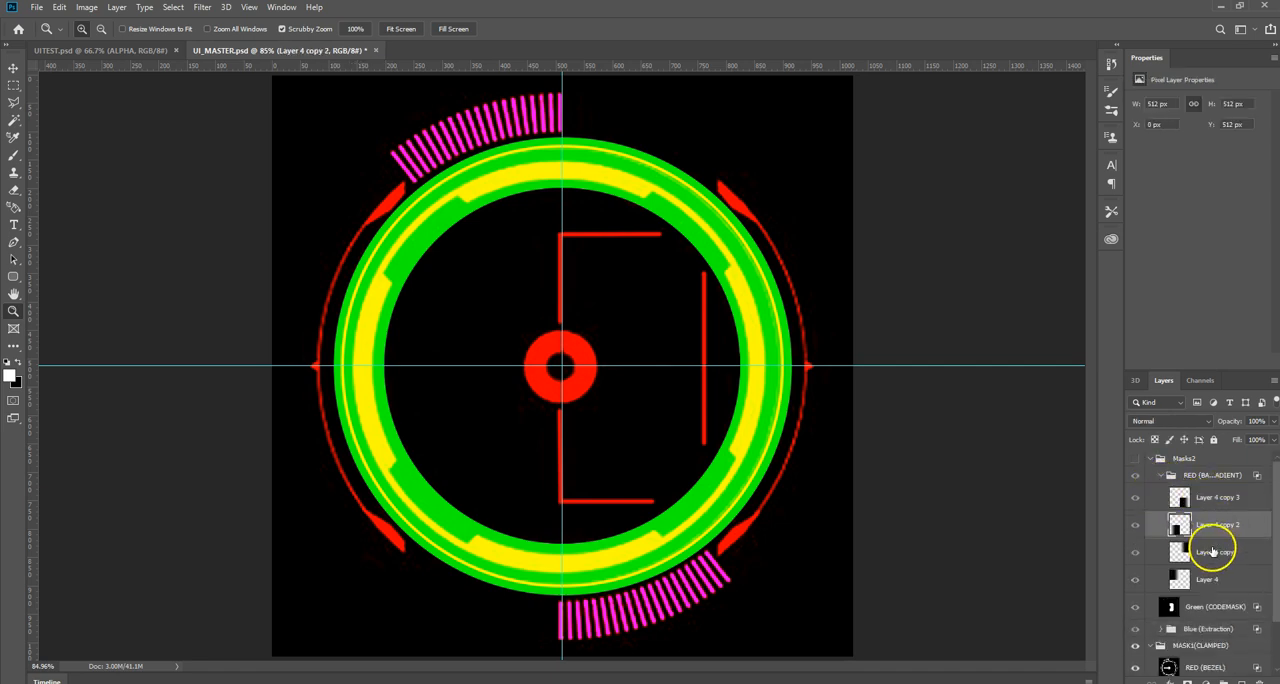
left_click(1214, 551)
left_click(1208, 579)
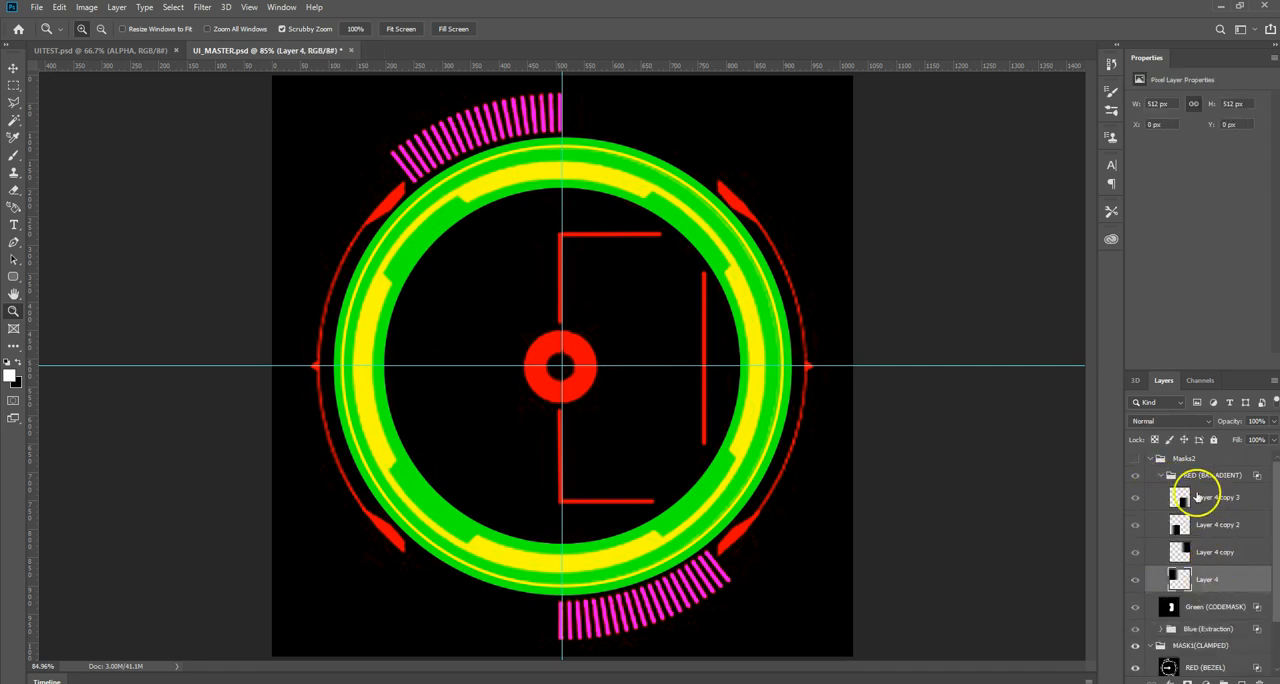
Step: Change the advanced blending of the RED (BARS_GRADIENT) group from the R channel to the G channel only
left_click(1204, 476)
right_click(1203, 476)
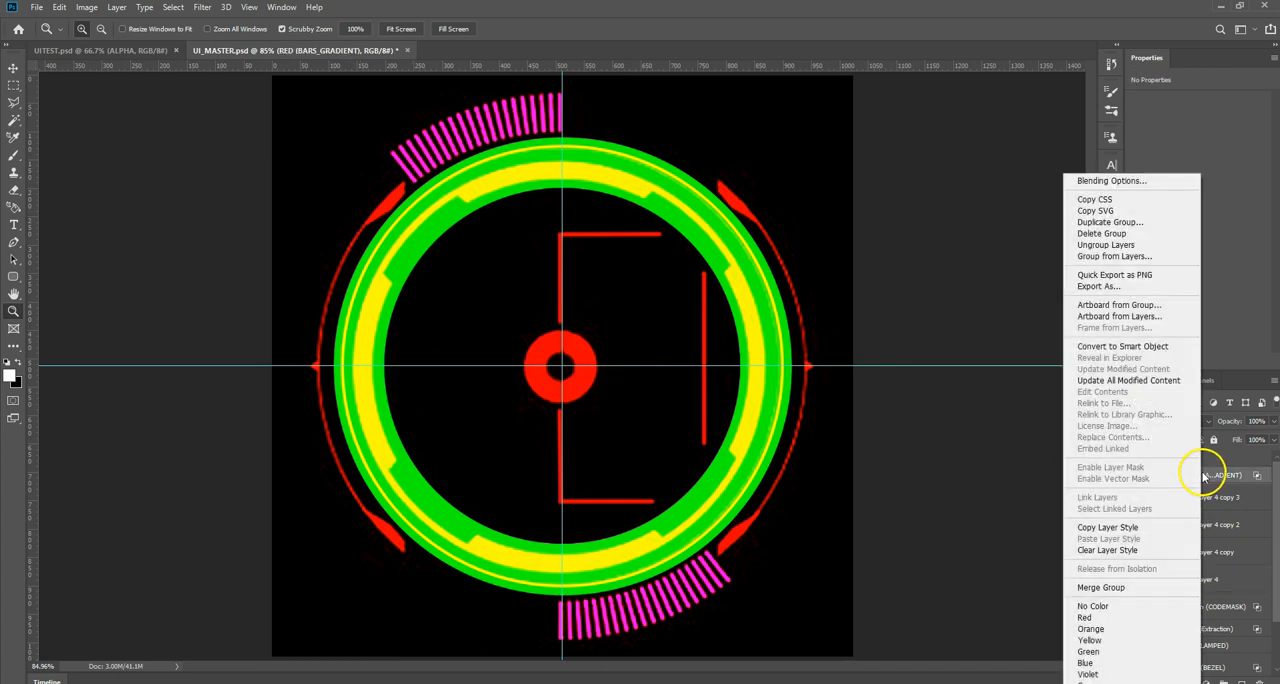
left_click(1092, 182)
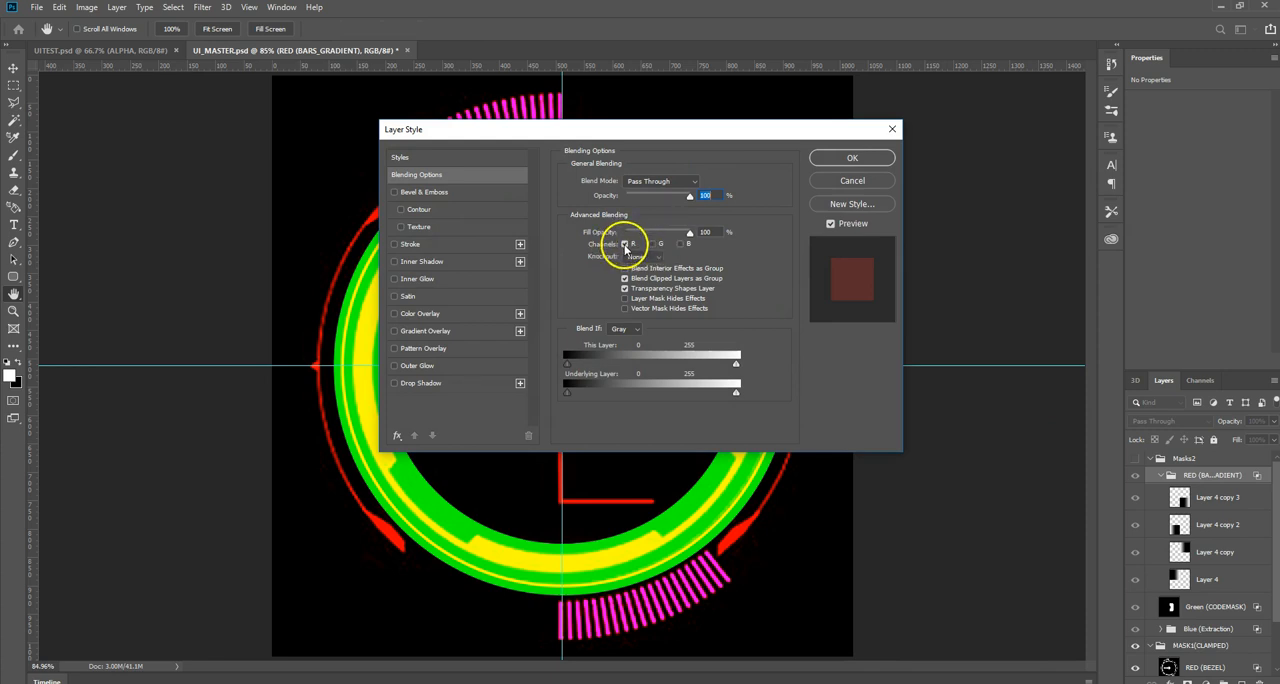
left_click(625, 245)
left_click(653, 245)
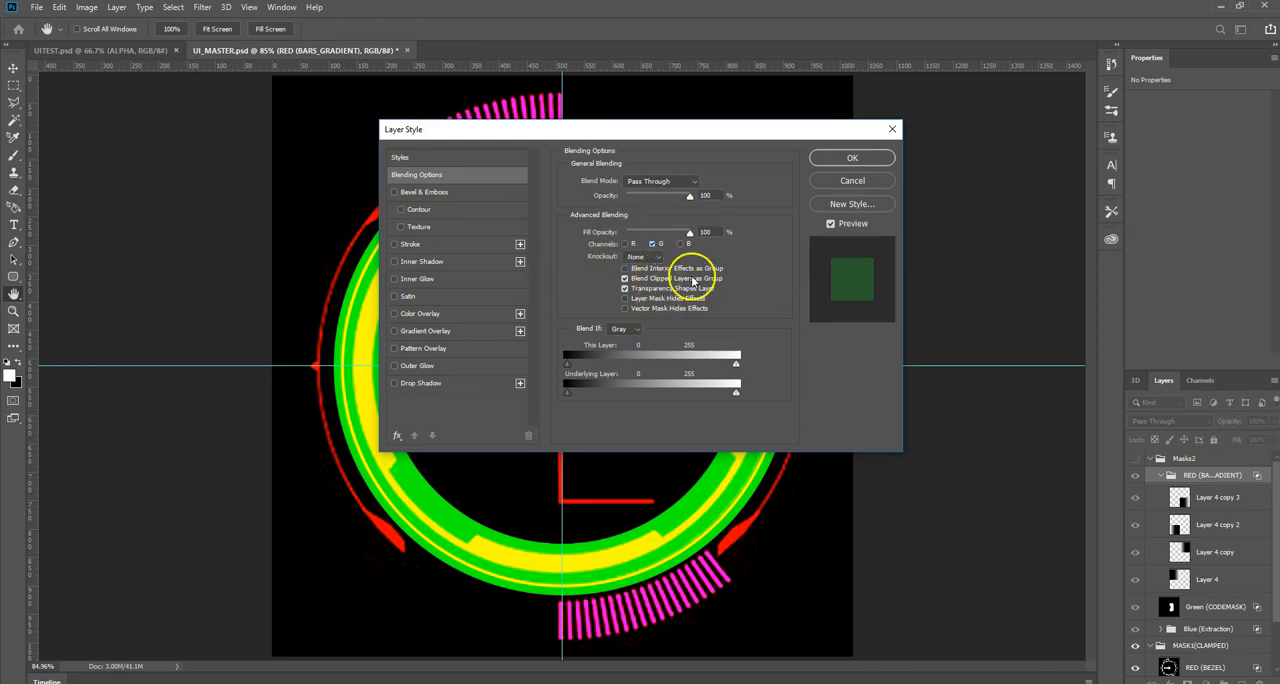
left_click(851, 157)
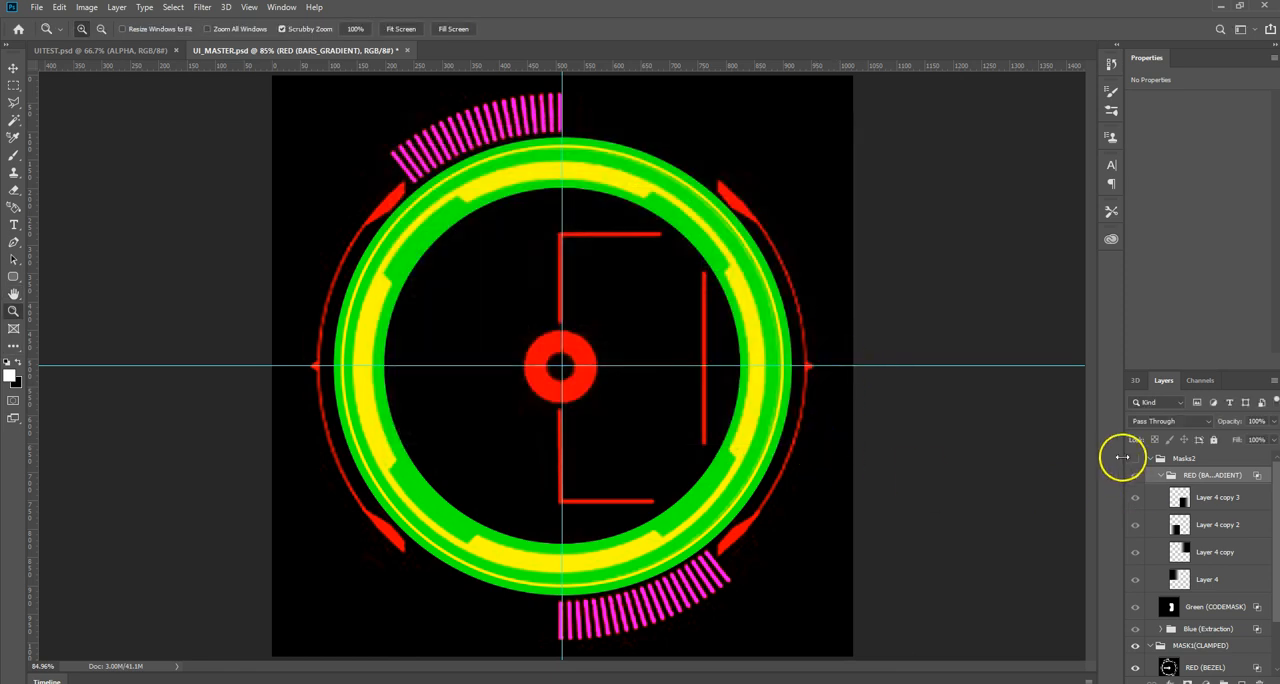
Step: Make the Masks2 group visible, view the Green channel on its own, and return to the layers
left_click(1134, 459)
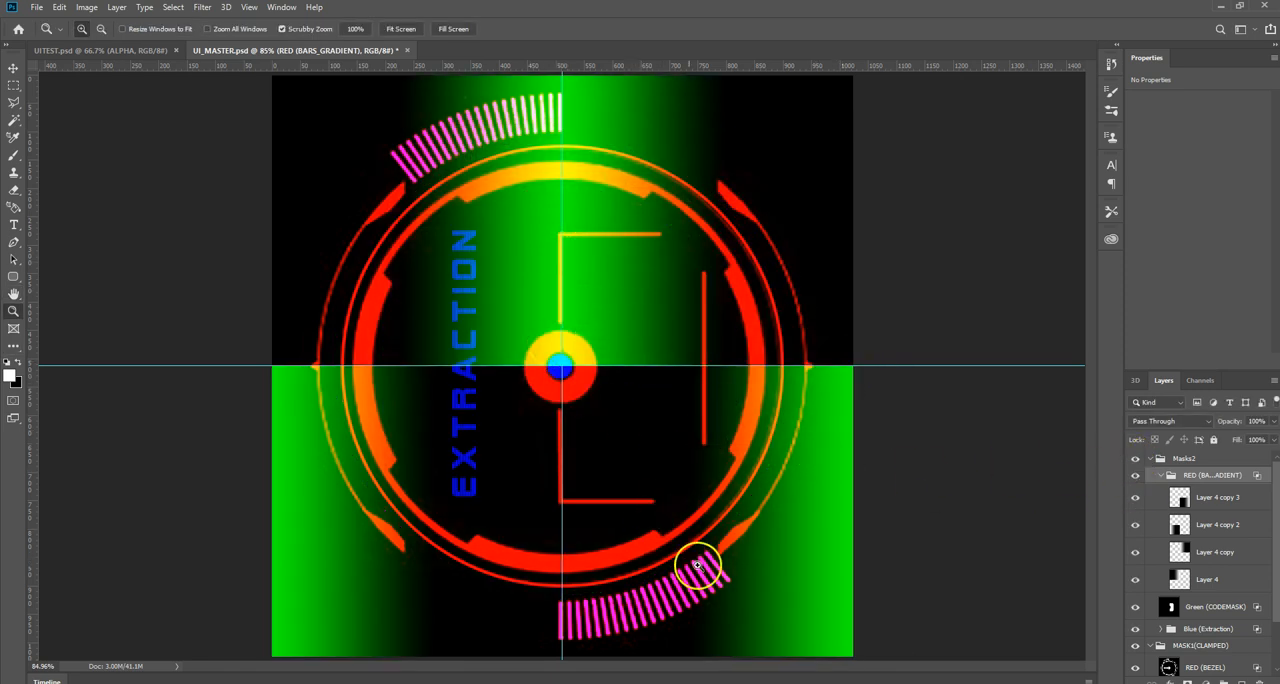
left_click(1198, 381)
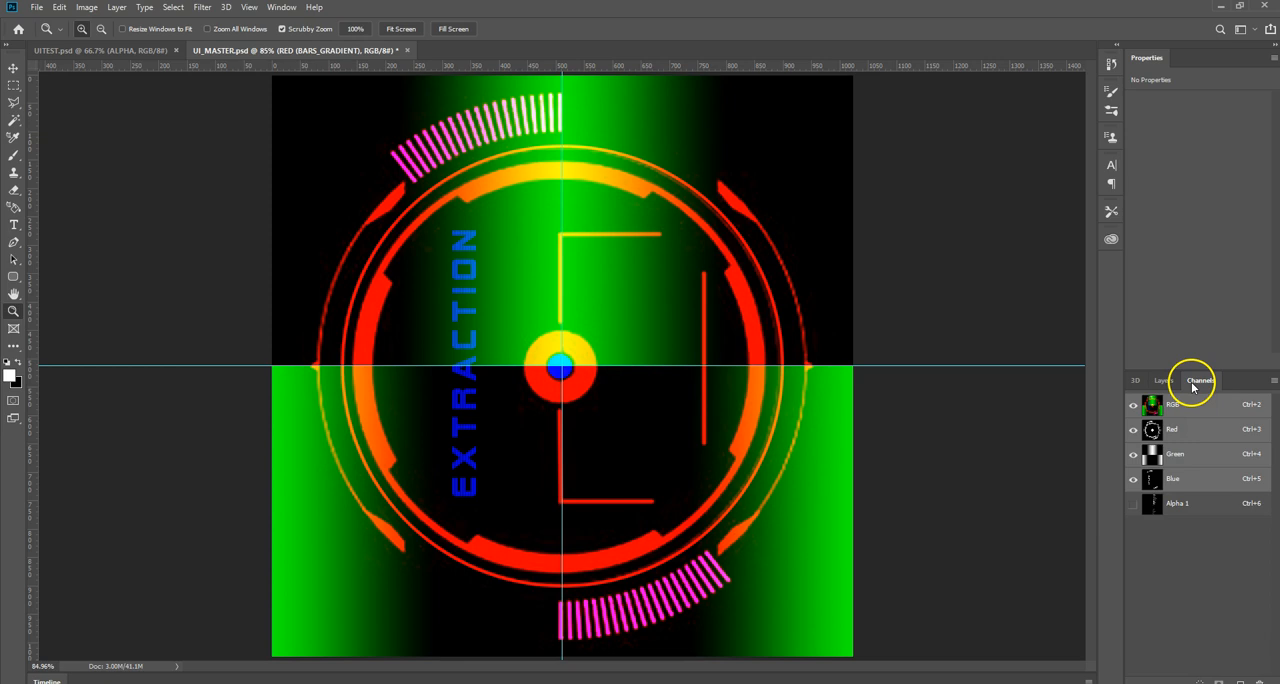
left_click(1176, 455)
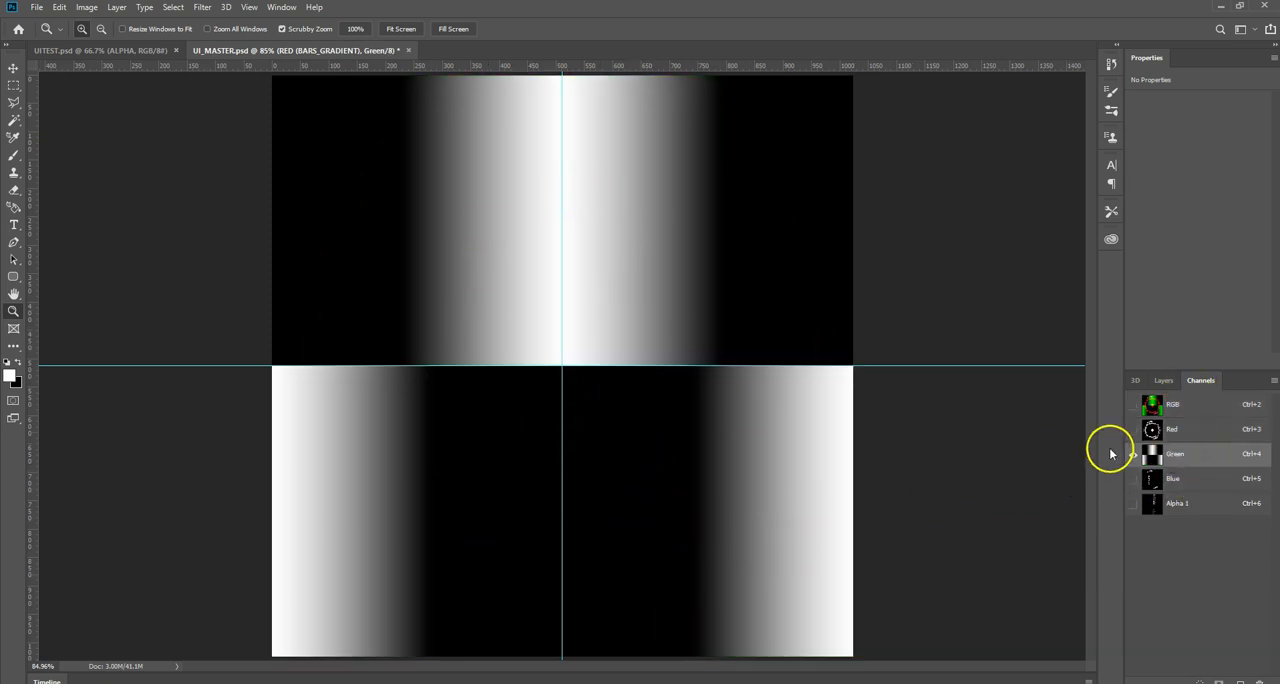
left_click(1166, 381)
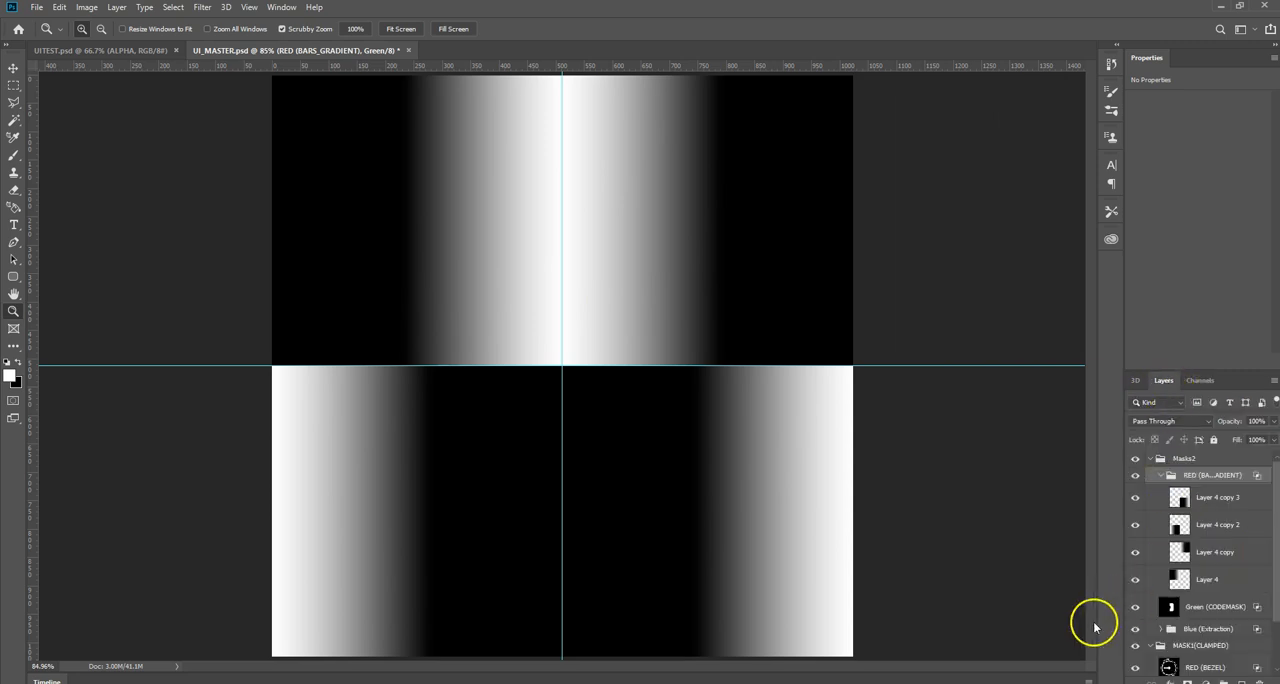
Step: Switch back to Unreal Editor and open the UITEST texture from the EXAMPLES folder
left_click(1219, 10)
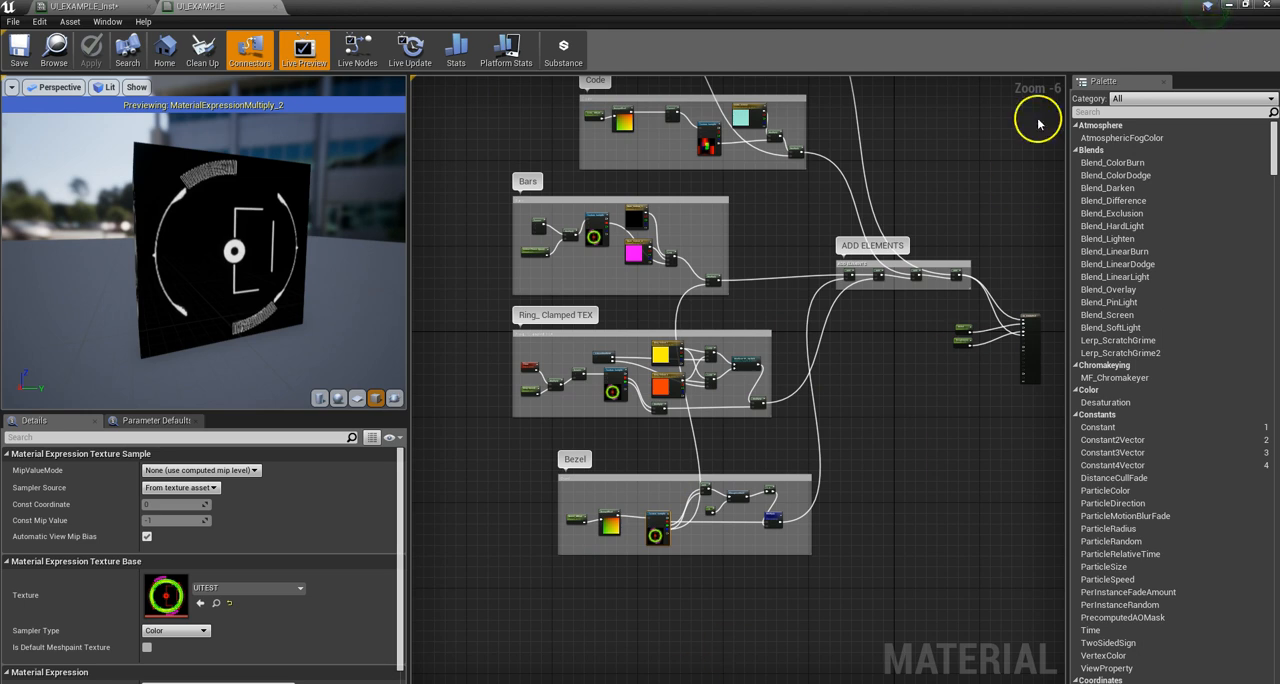
left_click(1228, 10)
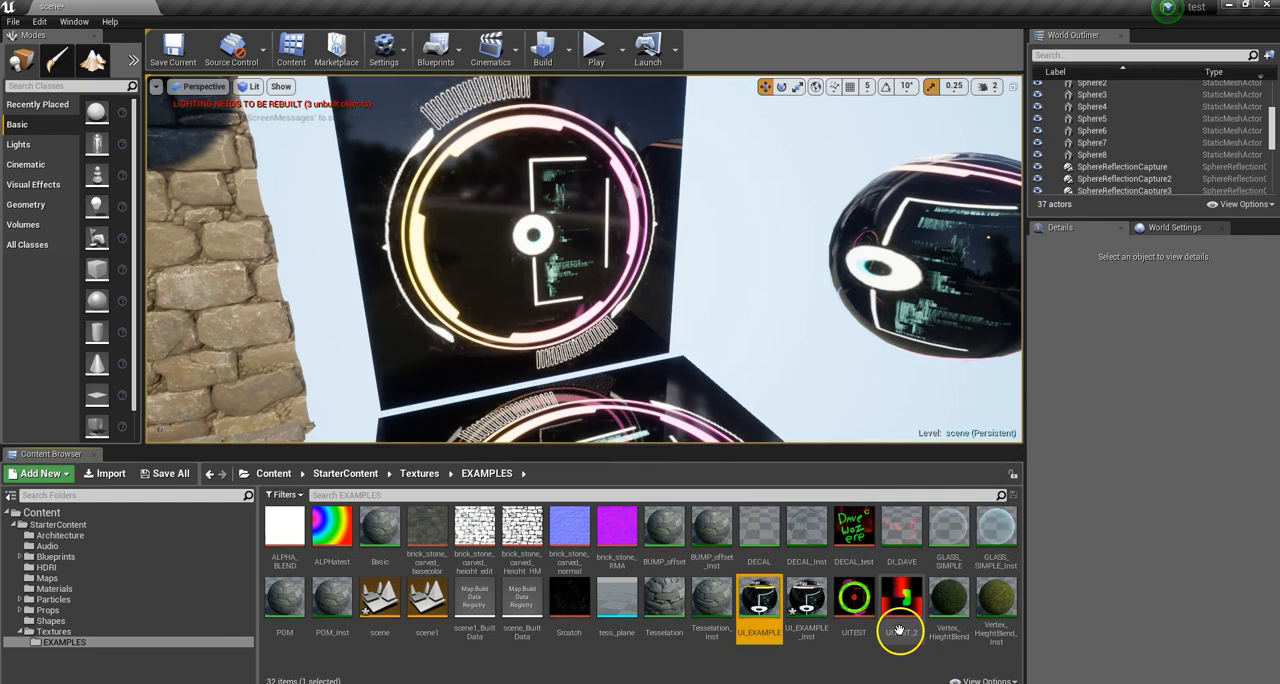
double_click(853, 601)
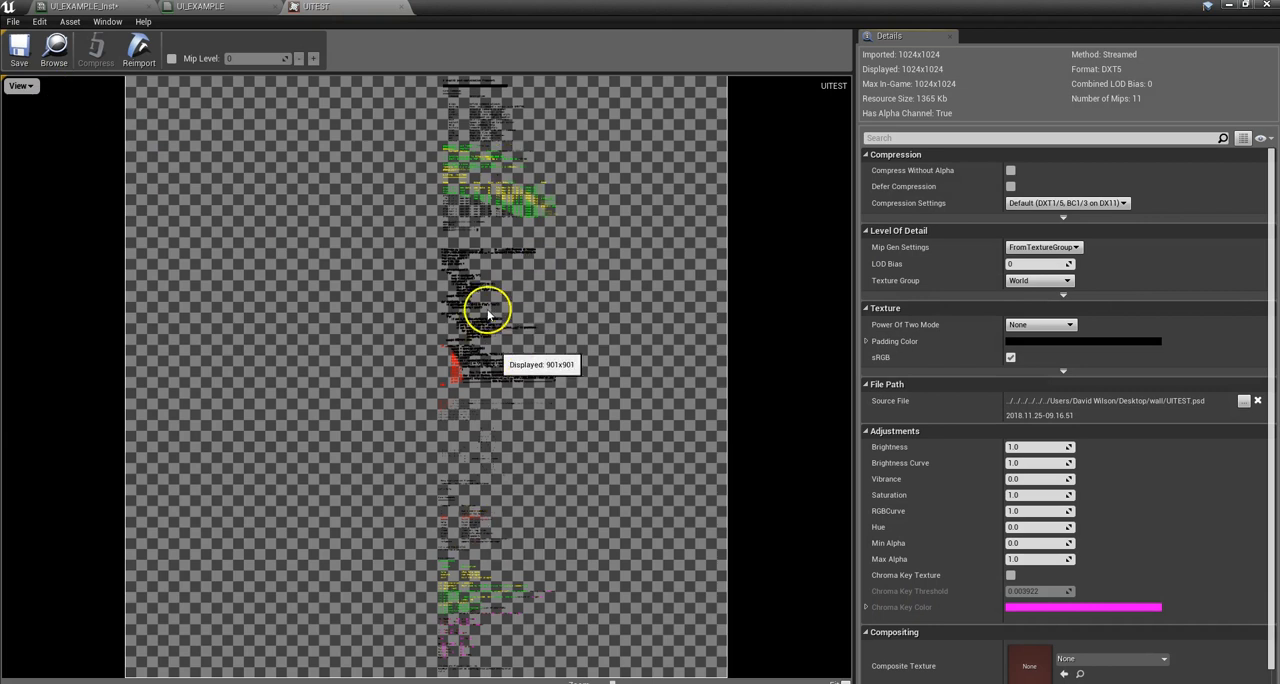
Step: Toggle the UITEST preview's color channels, ending with Red, Green and Blue off and only Alpha displayed
left_click(20, 86)
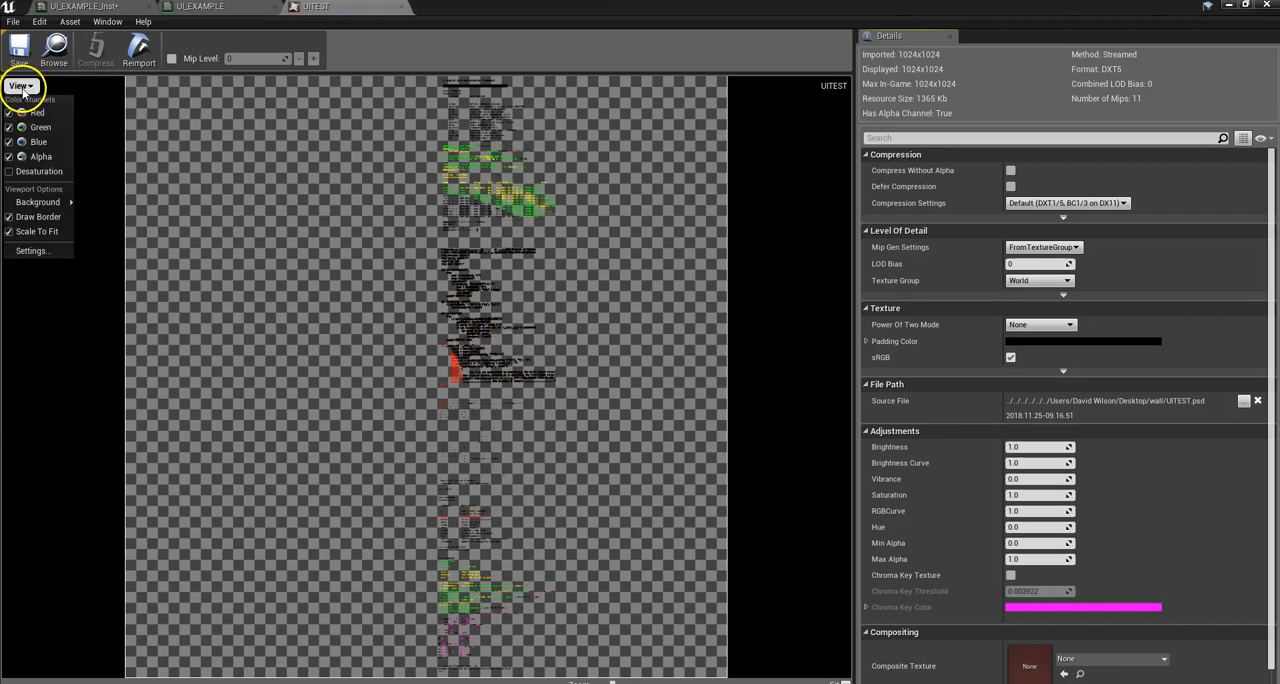
left_click(11, 159)
left_click(11, 144)
left_click(11, 130)
left_click(11, 130)
left_click(11, 113)
left_click(11, 142)
left_click(11, 127)
left_click(11, 157)
left_click(11, 142)
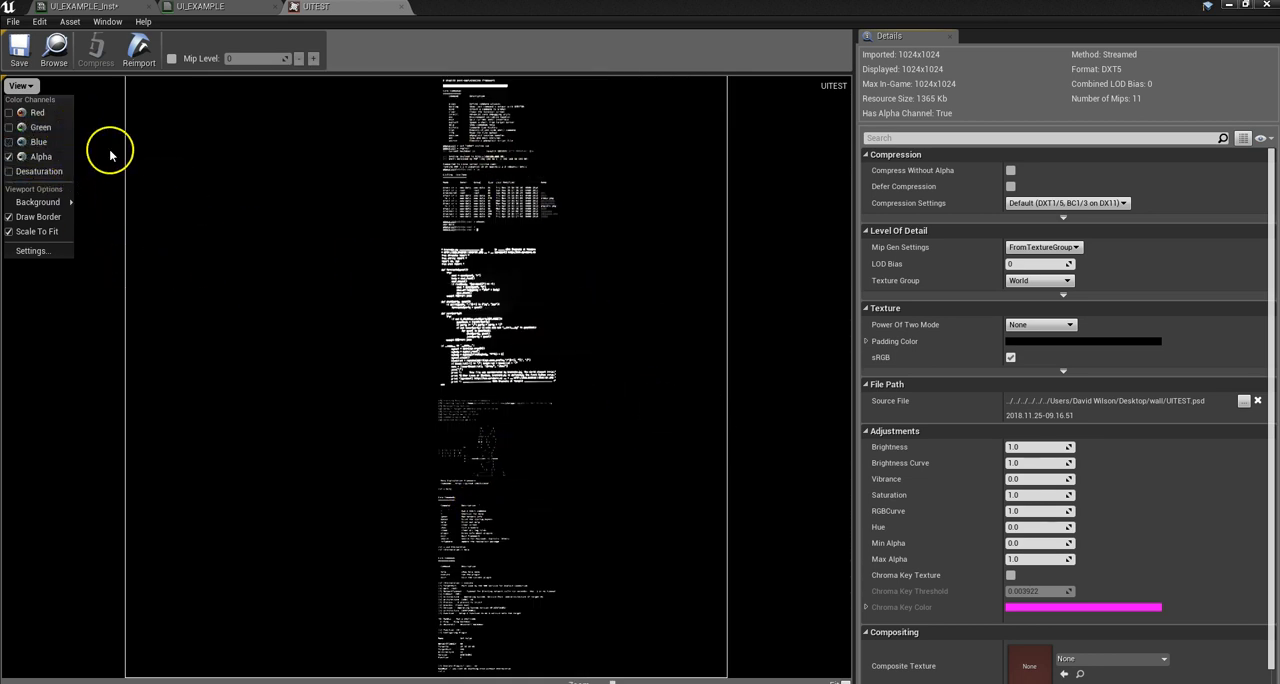
Step: Expand the advanced Texture settings of UITEST and review the X-axis tiling method options
scroll(1095, 330, "down", 1)
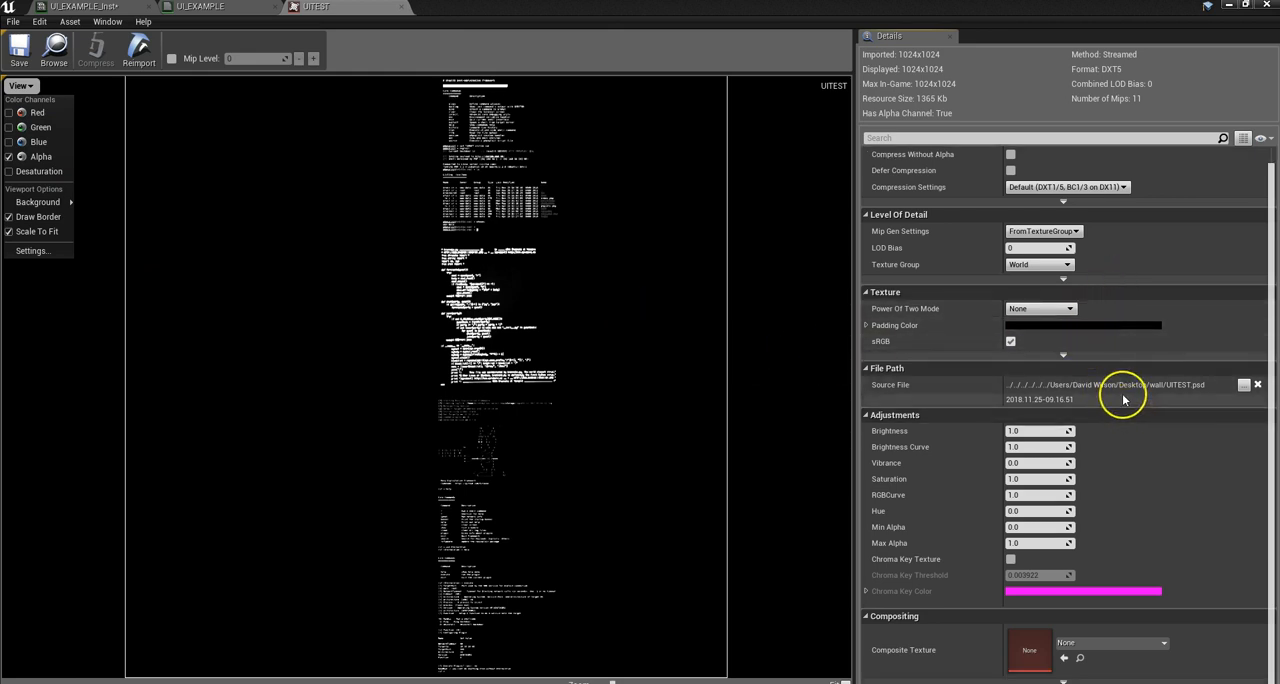
scroll(1115, 398, "up", 1)
scroll(1115, 398, "down", 1)
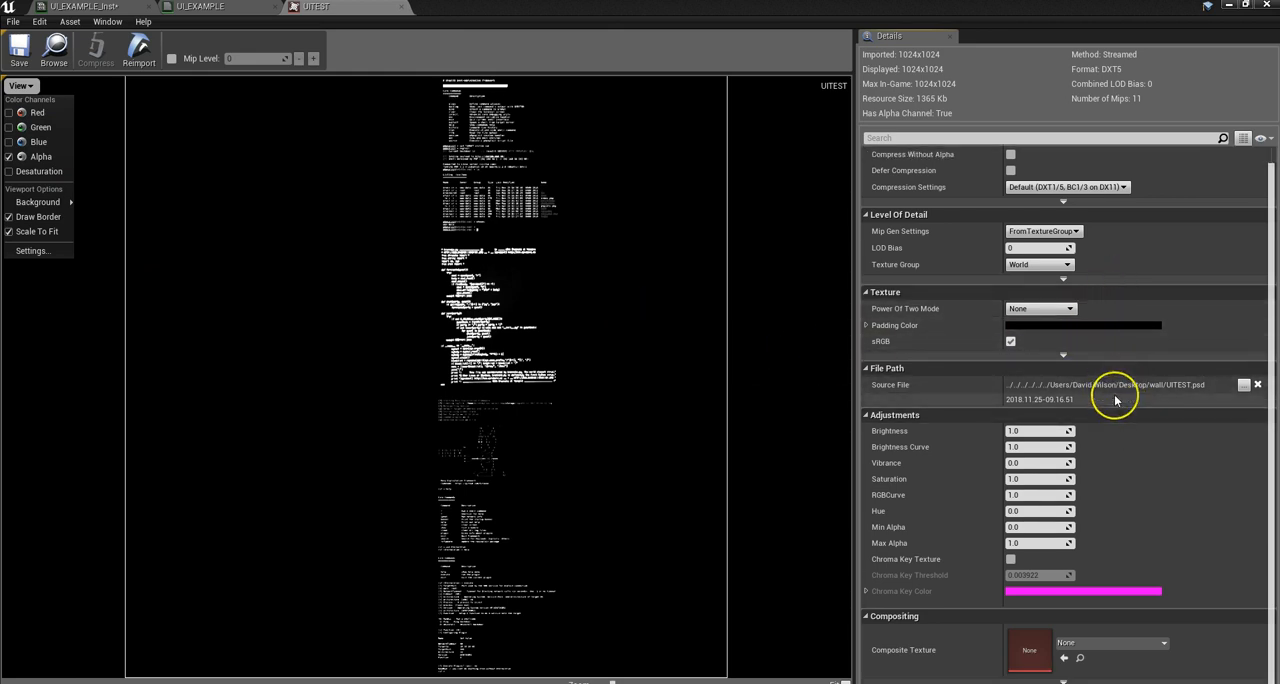
scroll(1114, 394, "up", 1)
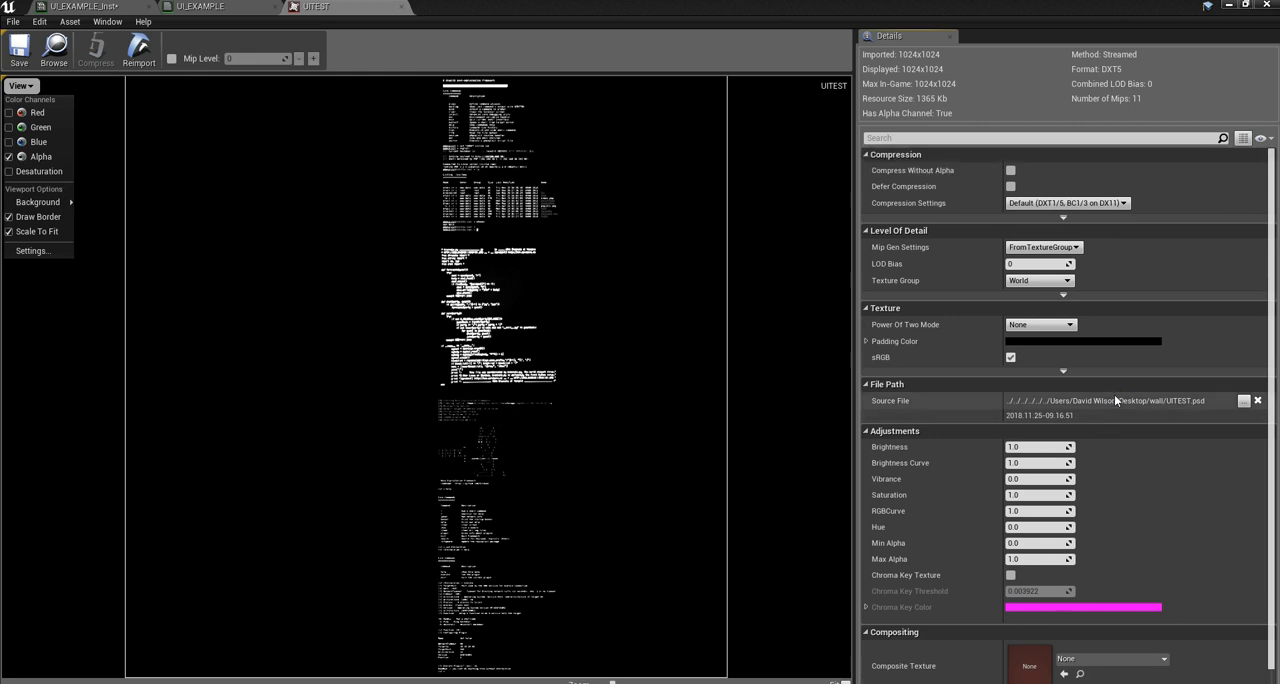
left_click(1064, 371)
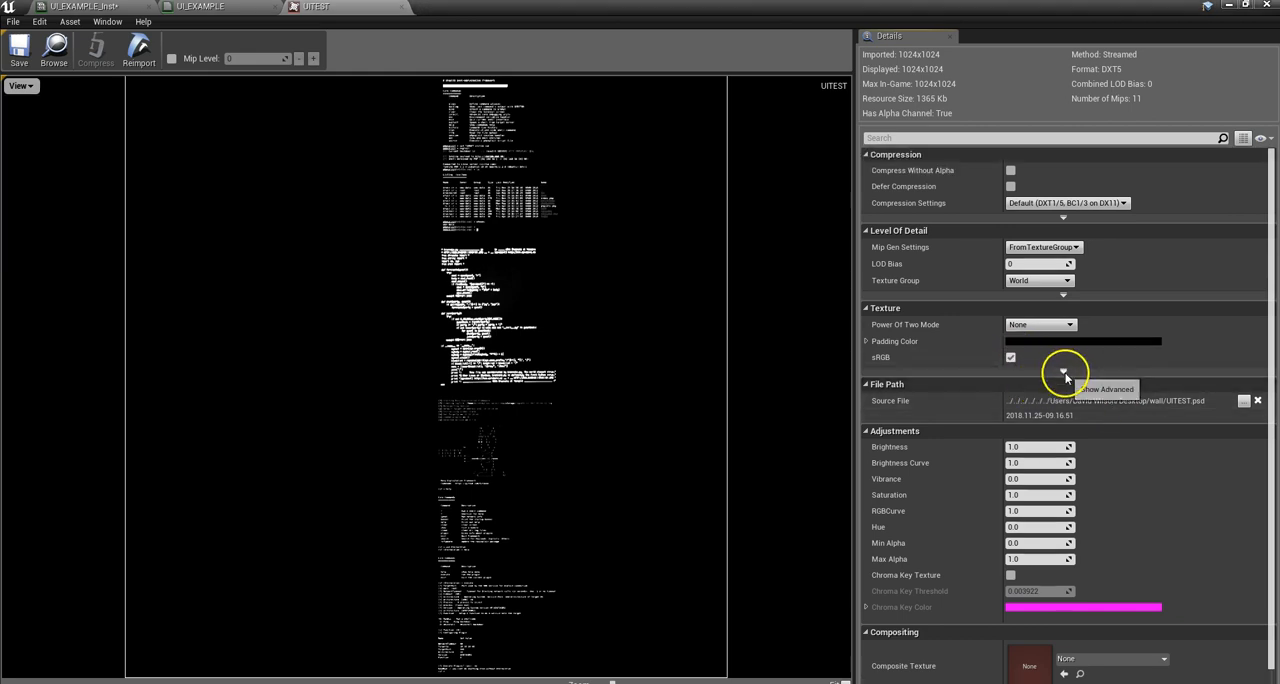
left_click(1064, 371)
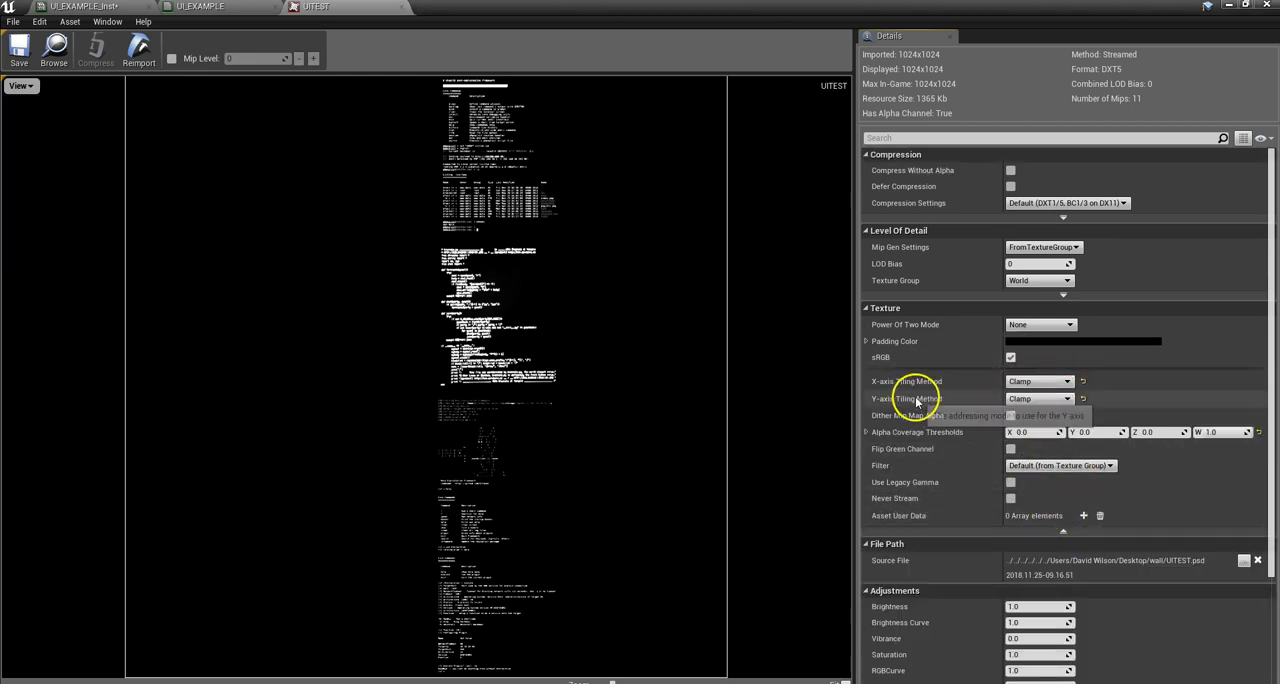
left_click(1067, 382)
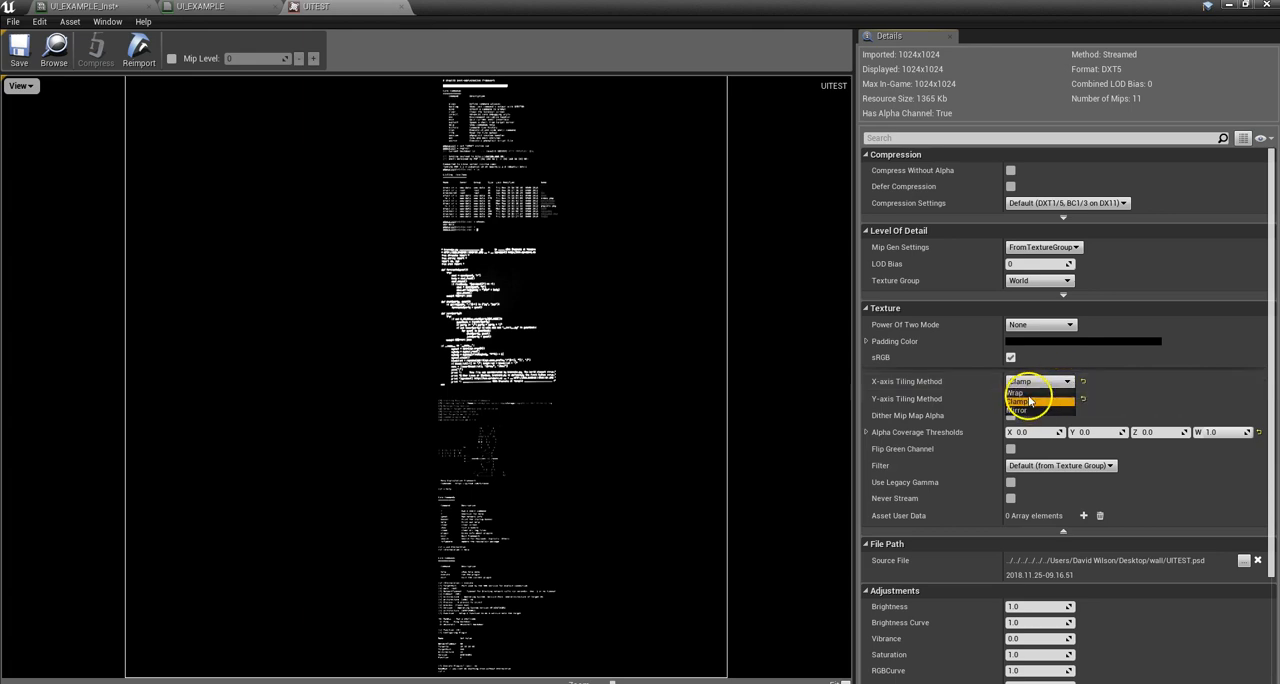
left_click(1112, 392)
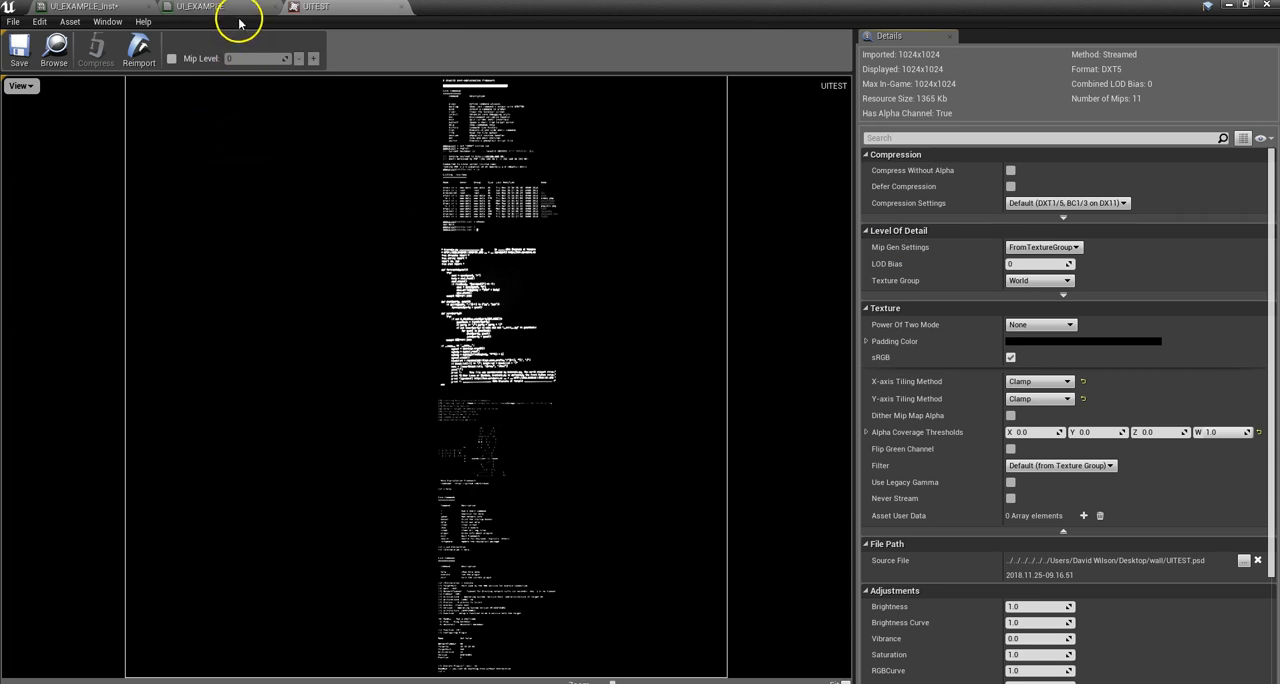
Step: Return to the level editor, open the UI_EXAMPLE material, and examine the Ring_Clamped TEX section of its graph
left_click(1222, 7)
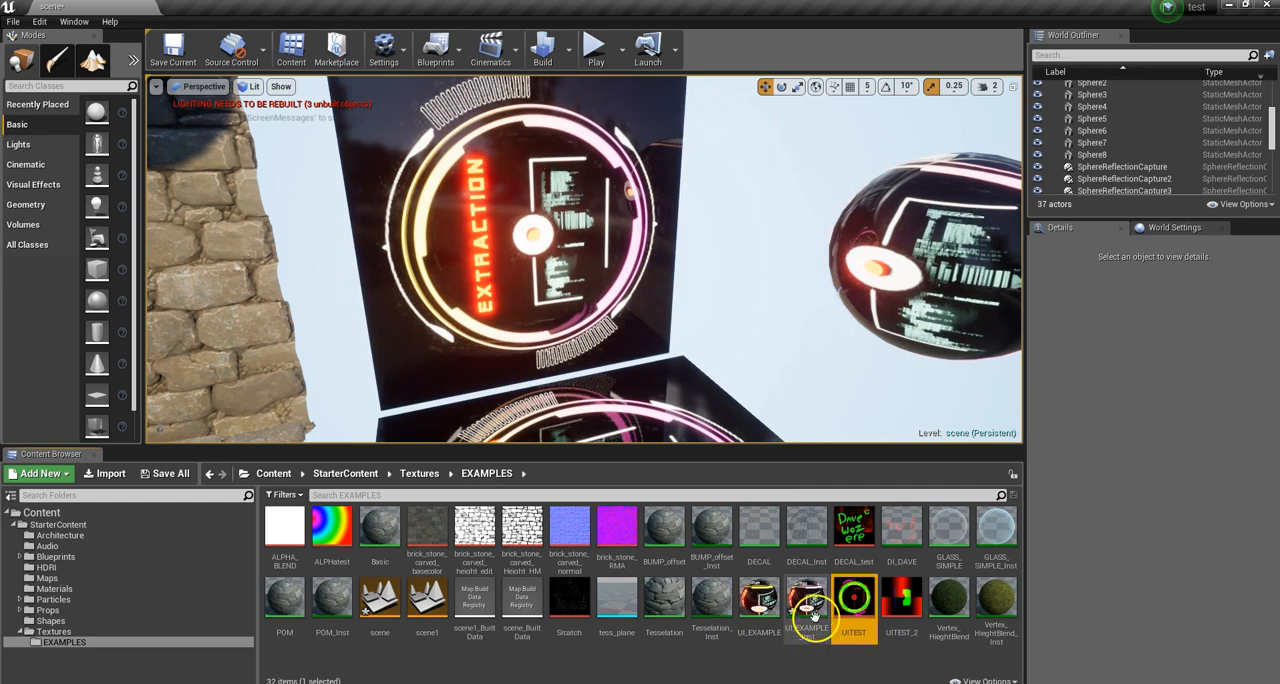
double_click(764, 598)
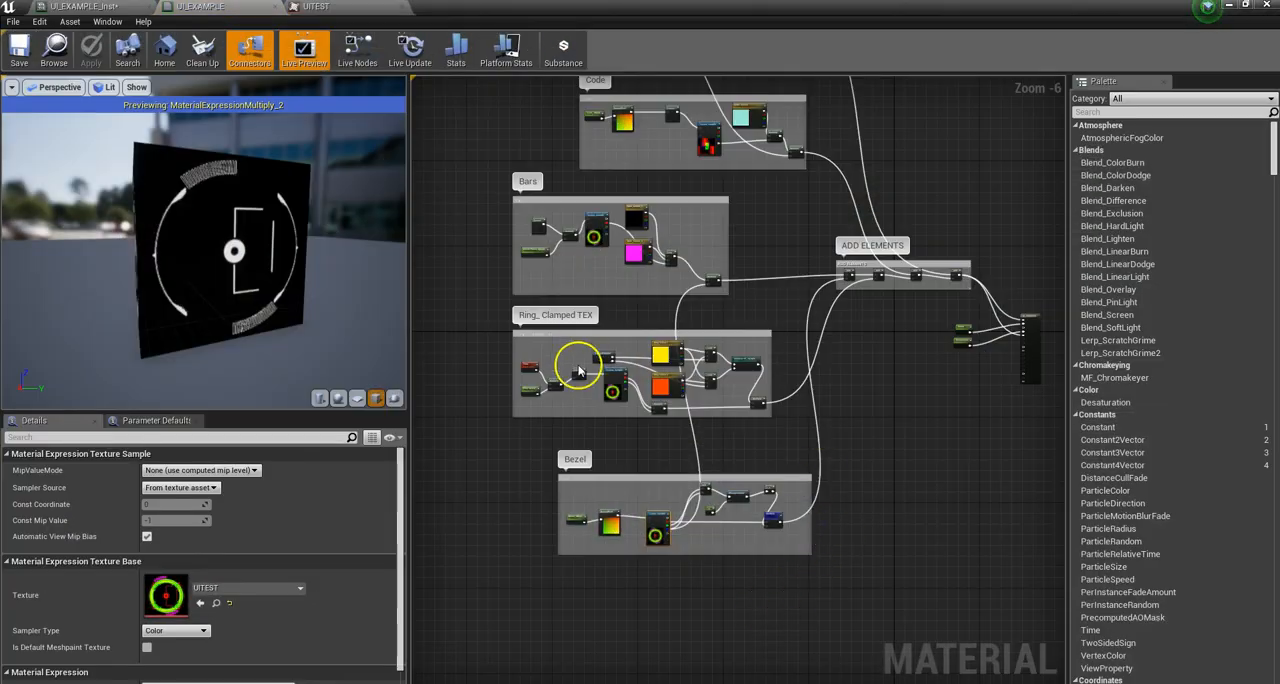
scroll(610, 388, "up", 3)
scroll(622, 397, "down", 2)
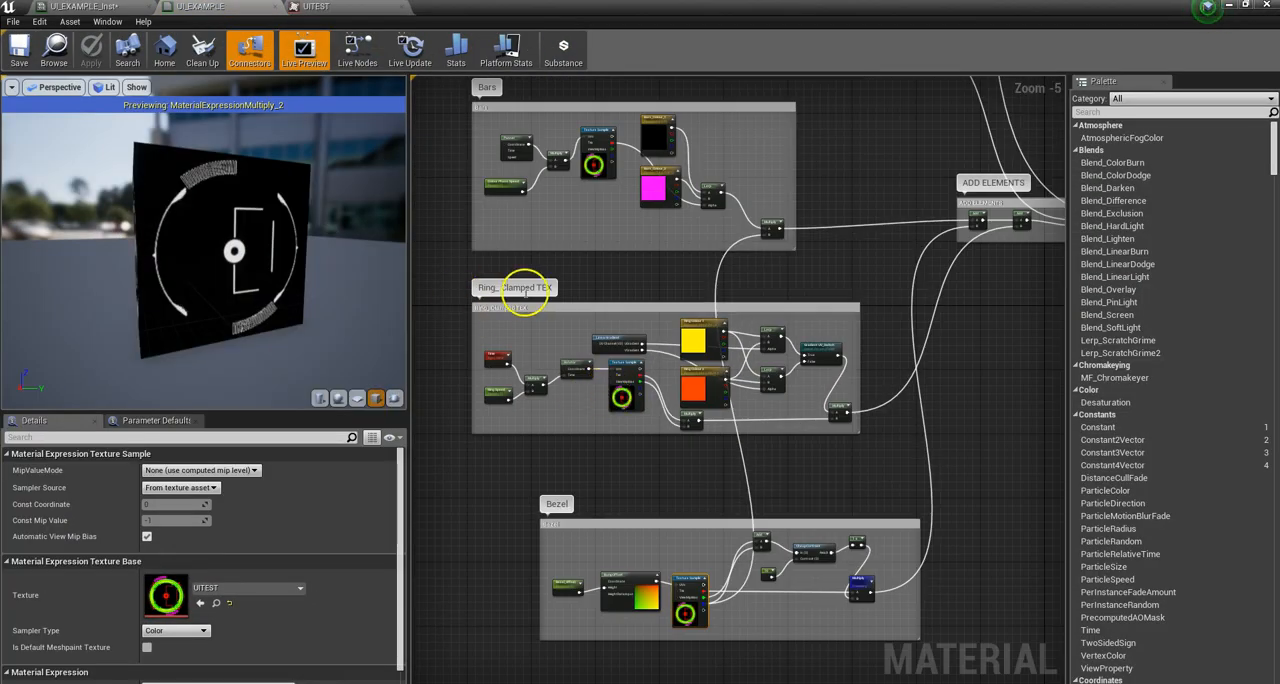
Step: Preview the final Multiply node of the Ring_Clamped TEX section and look at the ring on the preview mesh
scroll(624, 366, "up", 4)
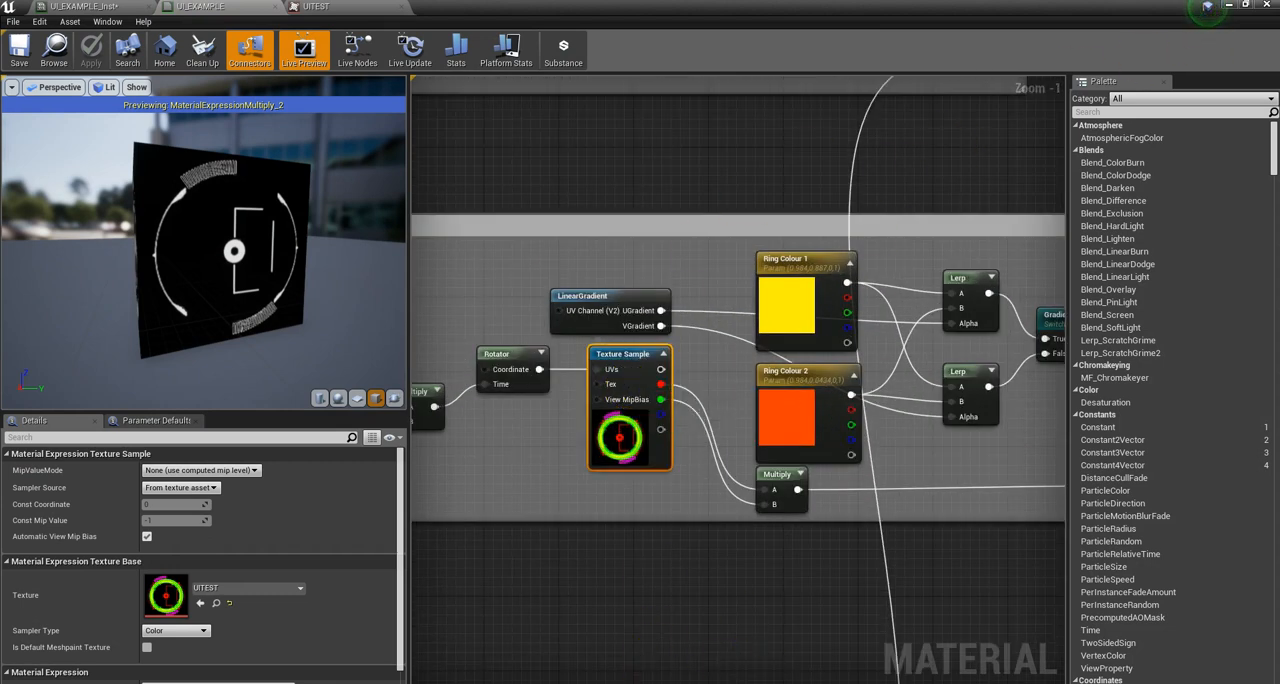
scroll(651, 263, "down", 3)
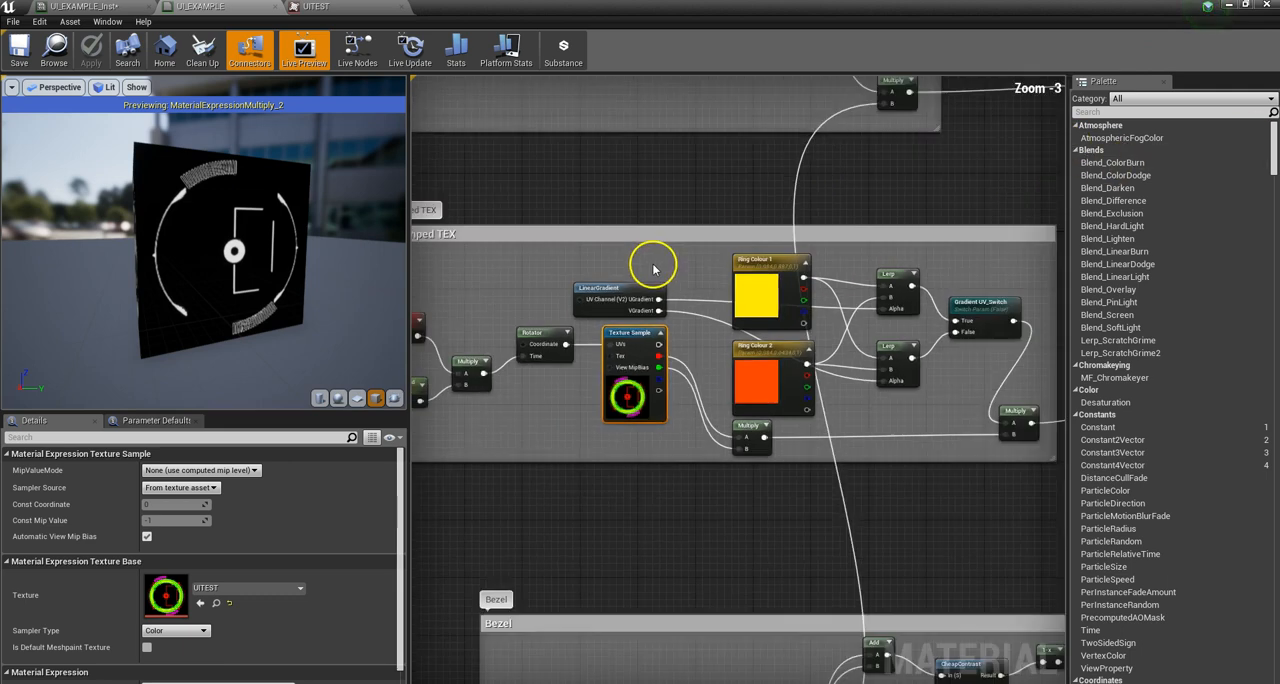
left_click(922, 380)
right_click(921, 378)
left_click(960, 390)
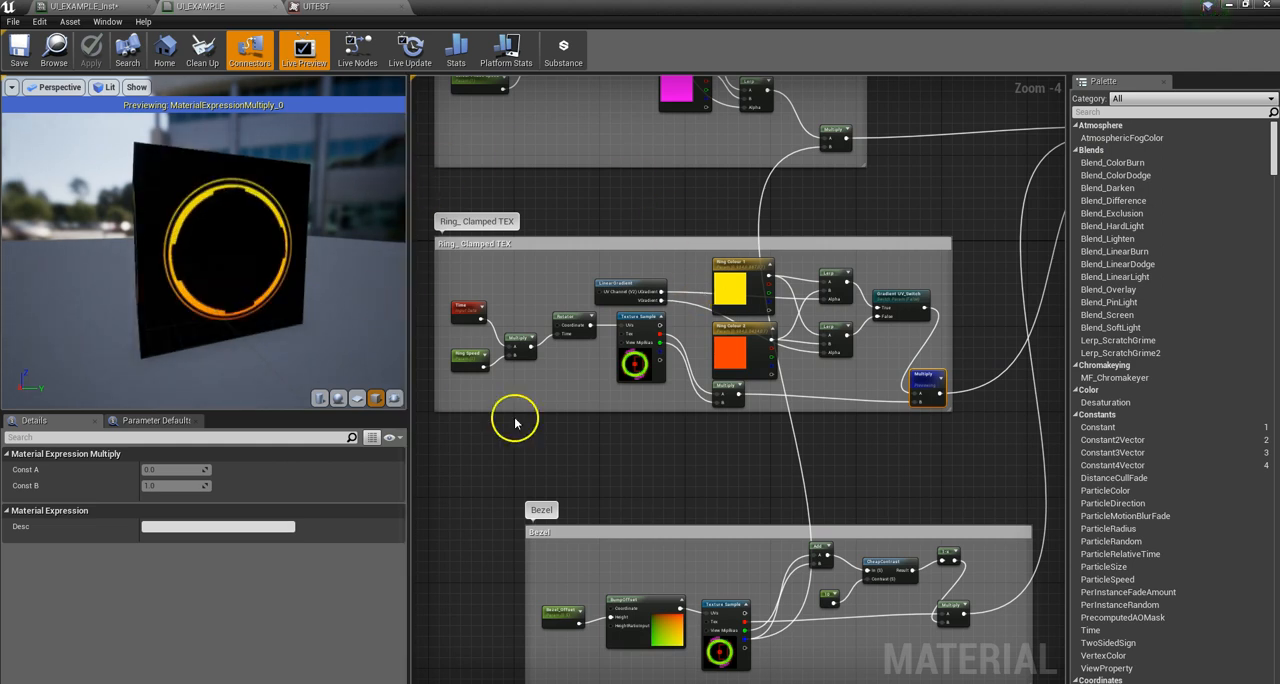
left_click_drag(283, 238, 258, 248)
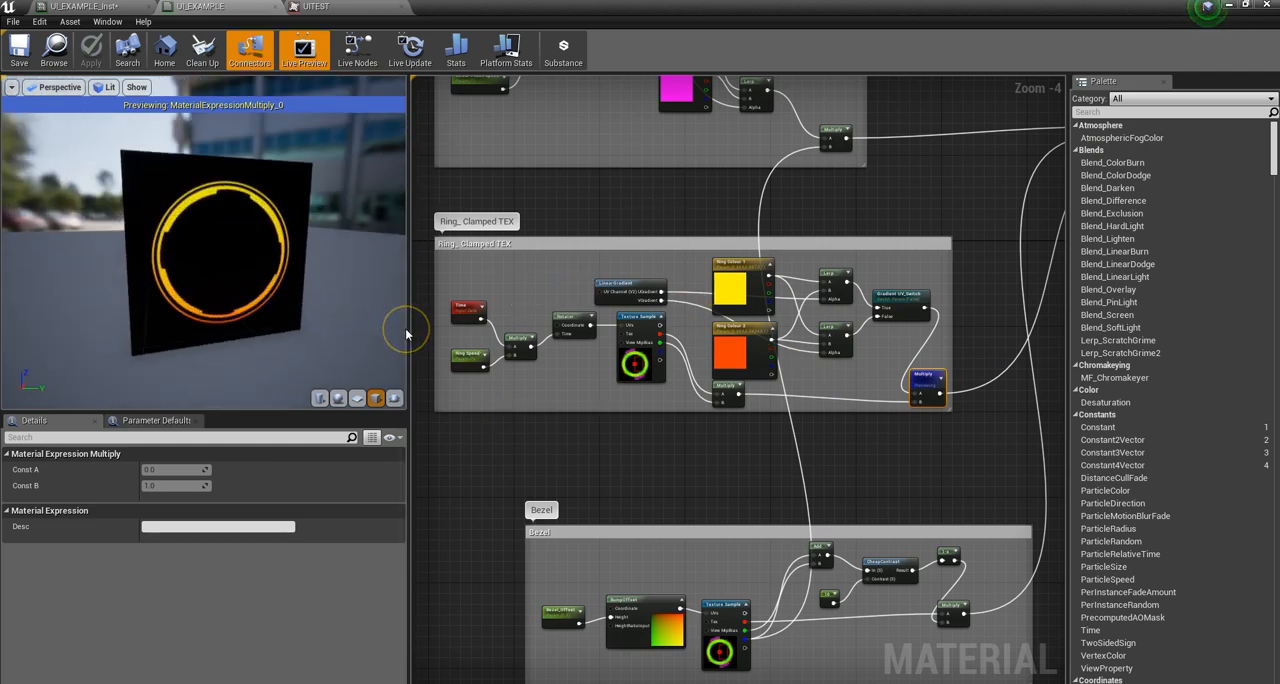
Step: Shrink the editor window, set UITEST's X-axis and Y-axis tiling methods to Wrap, and save the texture
double_click(1042, 10)
left_click(1154, 117)
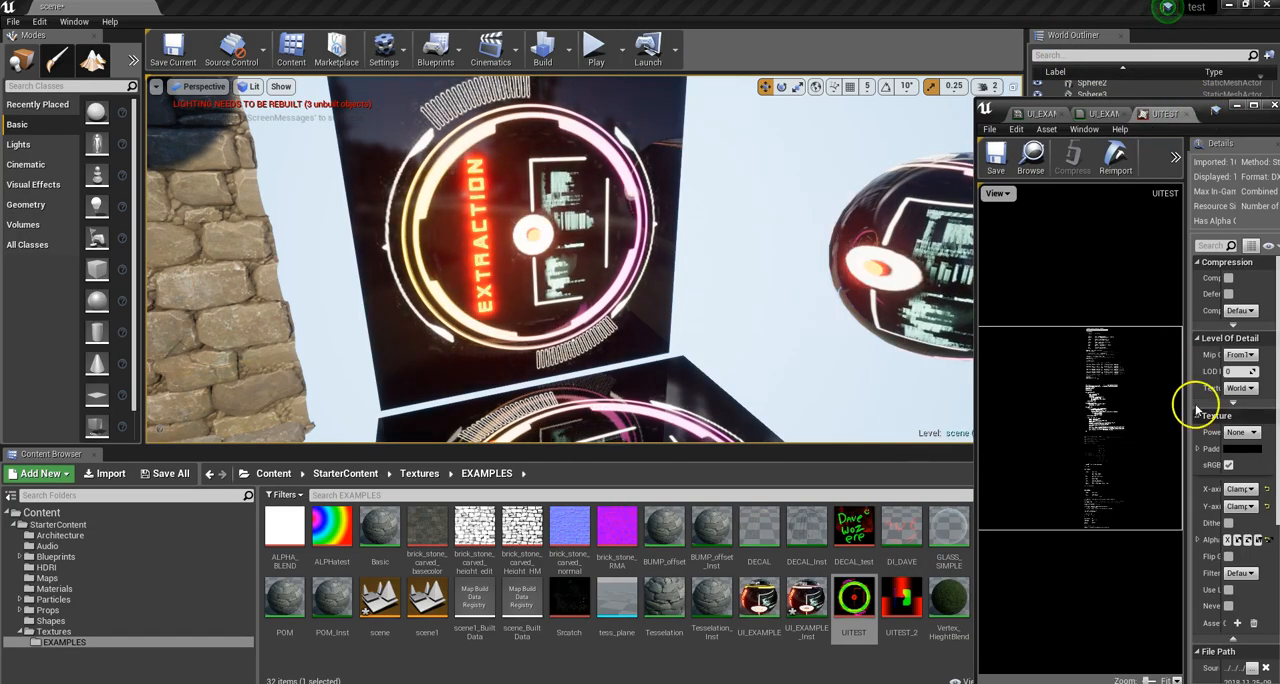
left_click(1240, 487)
left_click(1236, 499)
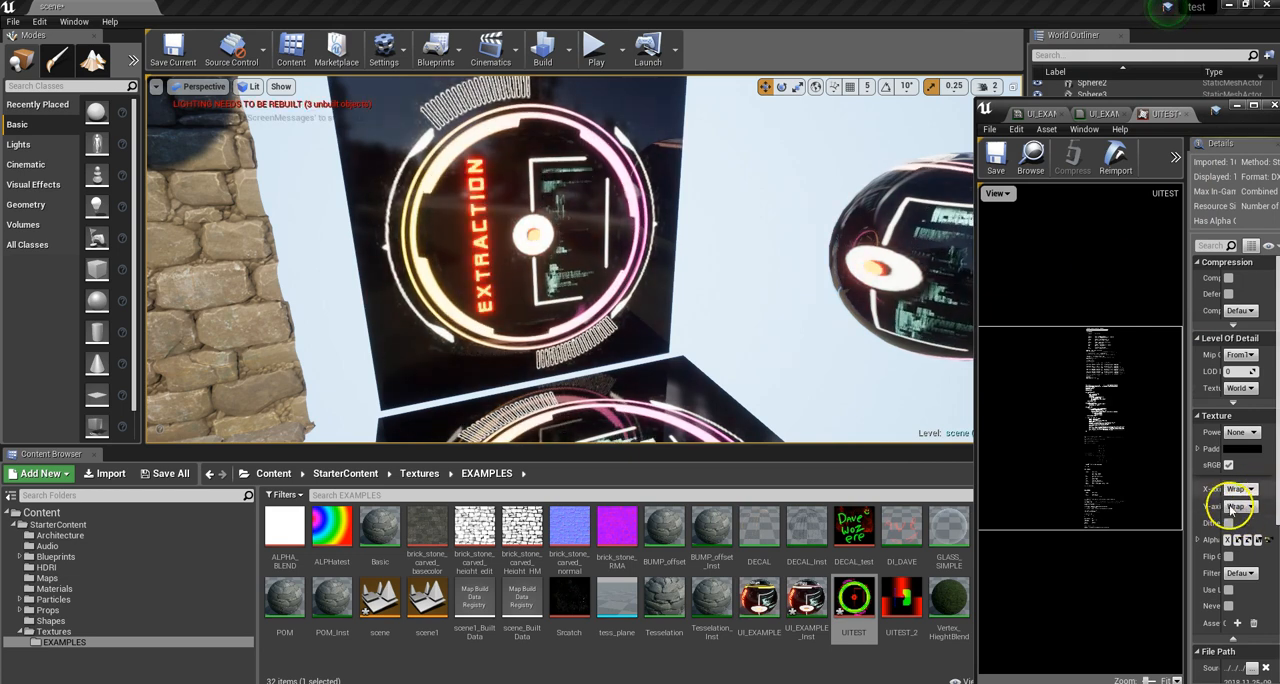
left_click(995, 156)
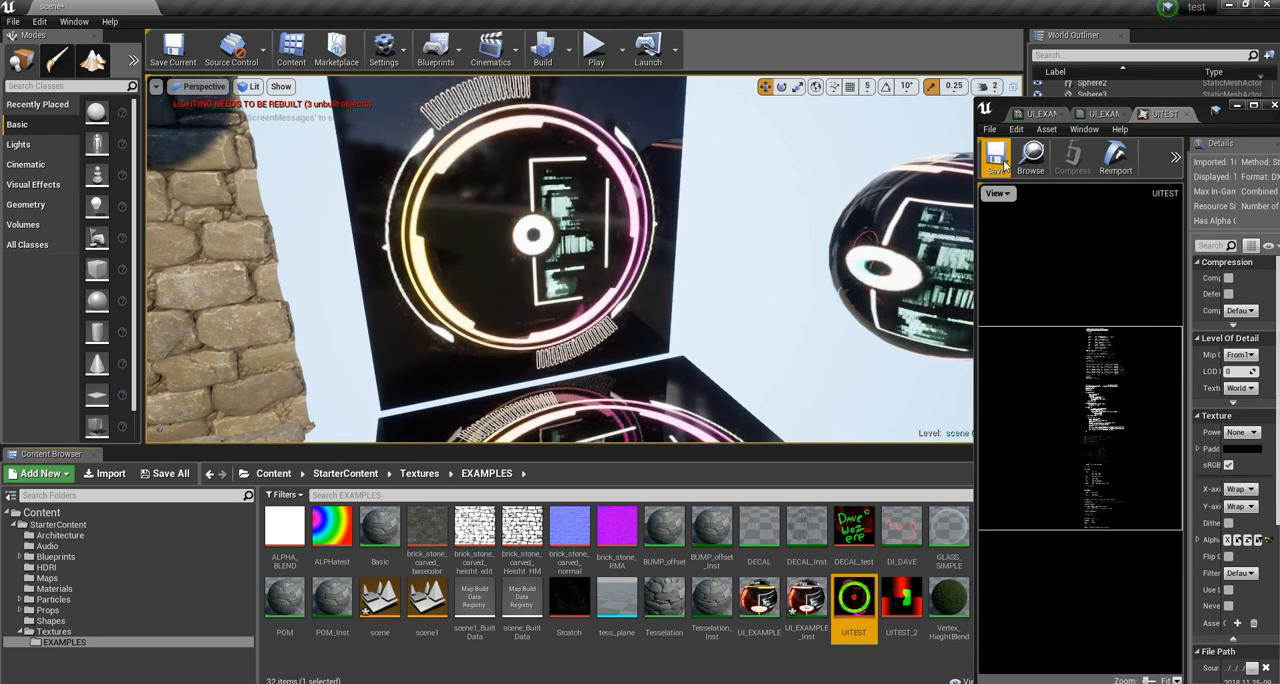
Step: Close the floating asset editor window and reopen the UI_EXAMPLE material from the EXAMPLES folder in a maximized window
left_click_drag(1080, 110, 982, 280)
left_click(1057, 277)
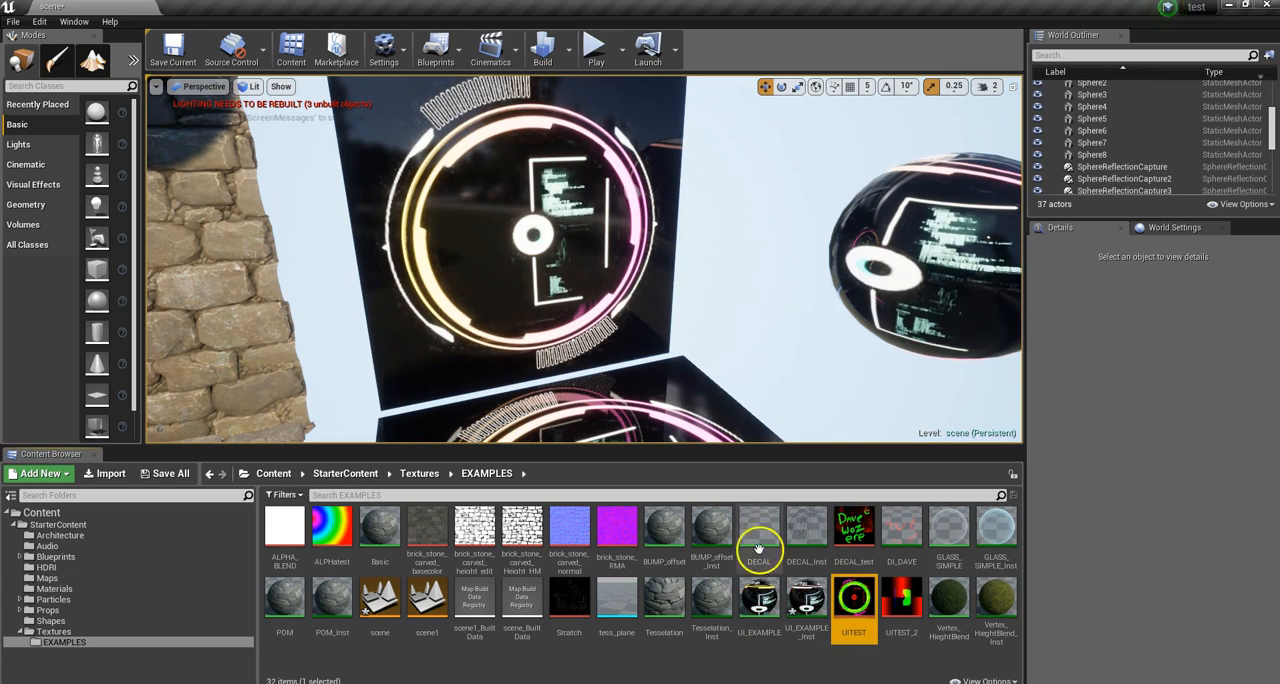
double_click(855, 600)
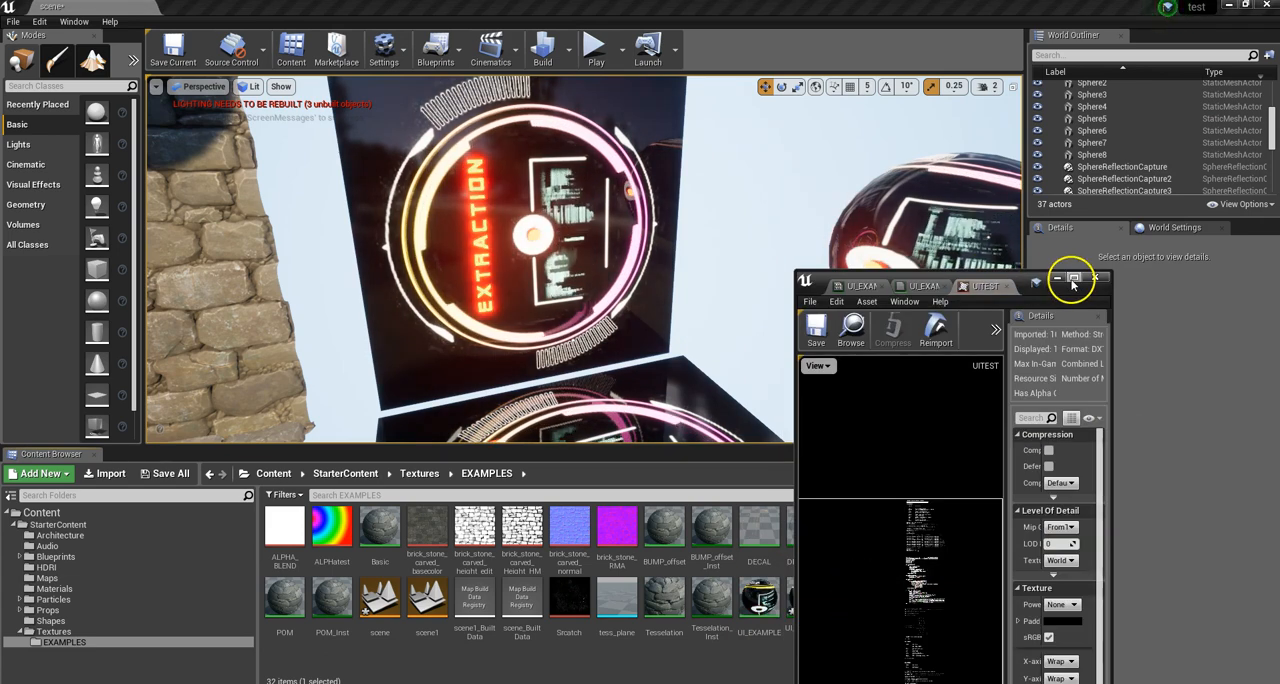
left_click(1093, 277)
left_click(762, 600)
double_click(766, 600)
left_click(1080, 278)
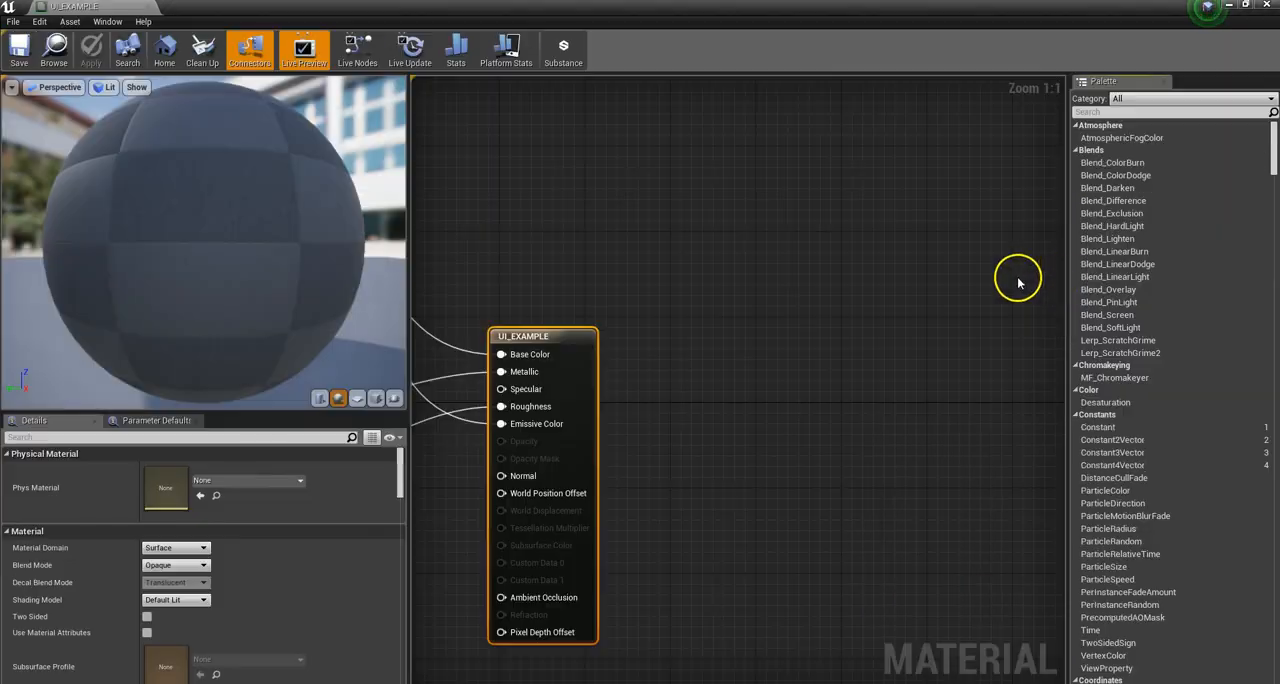
Step: Switch the material preview to a cube and preview the final Multiply node of the Ring_Clamped TEX section
scroll(877, 387, "down", 6)
scroll(634, 394, "up", 6)
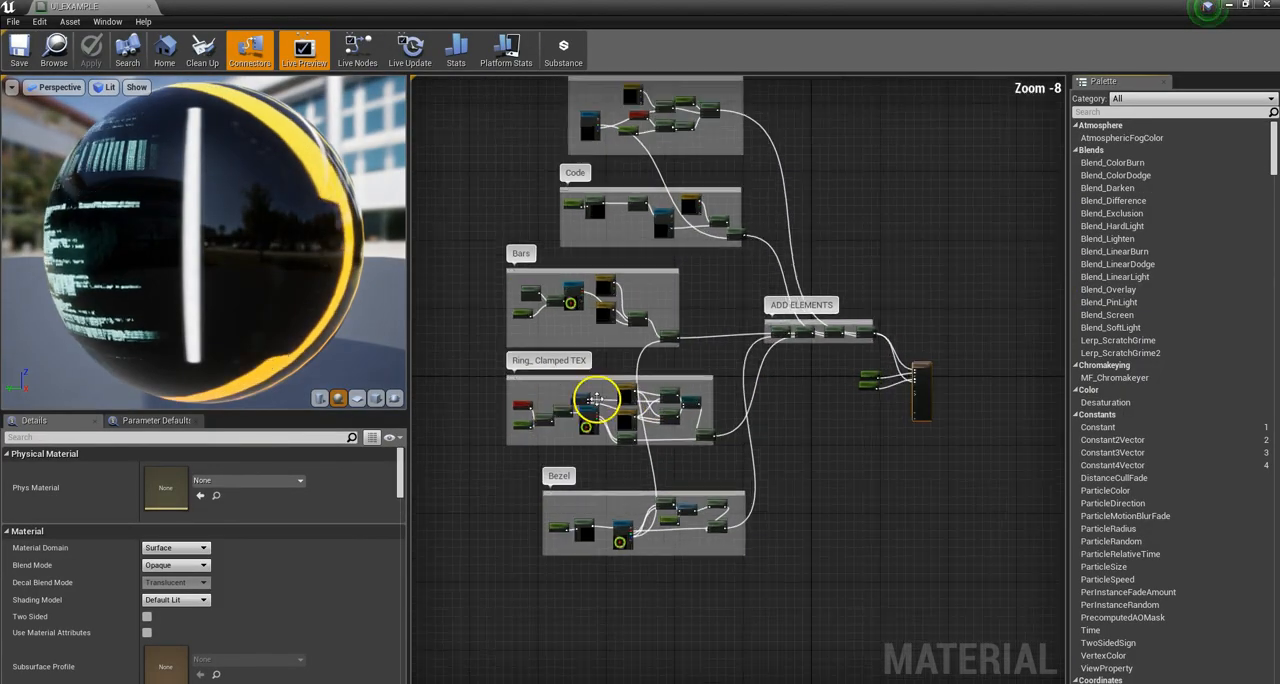
left_click(376, 398)
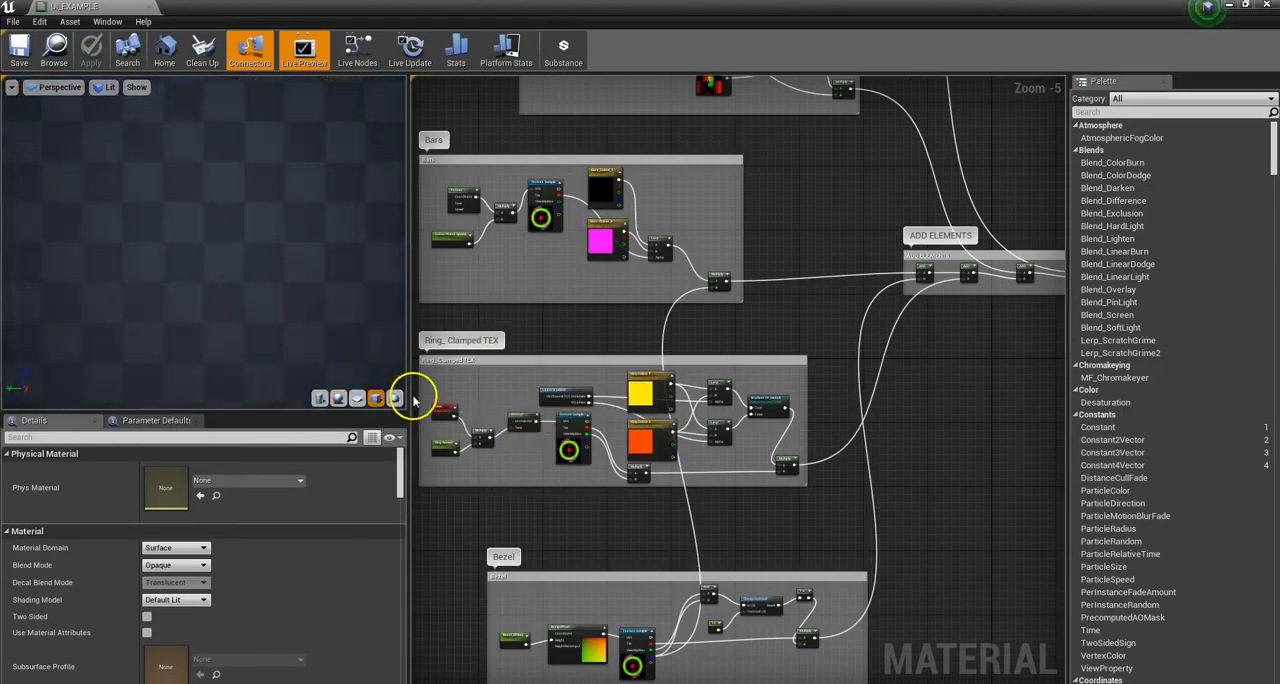
right_click(787, 462)
left_click(826, 466)
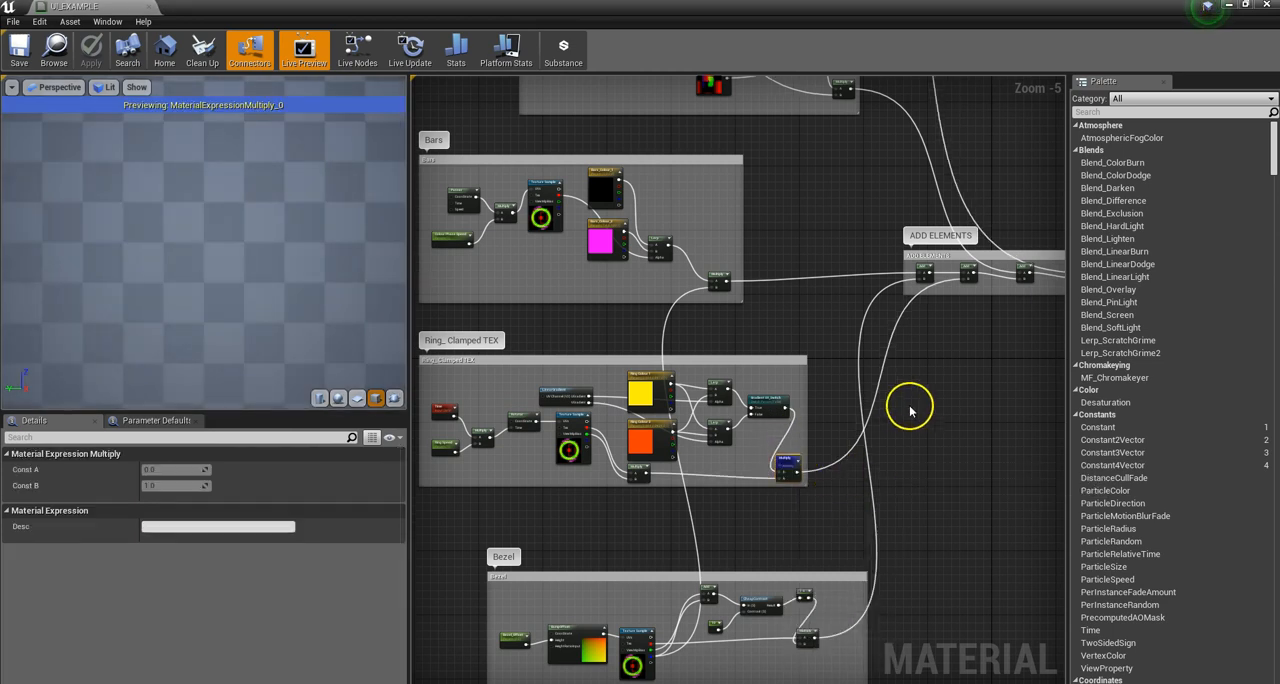
Step: Examine the corners of the preview cube's faces while the ring texture rotates
scroll(283, 286, "down", 5)
left_click_drag(283, 286, 214, 277)
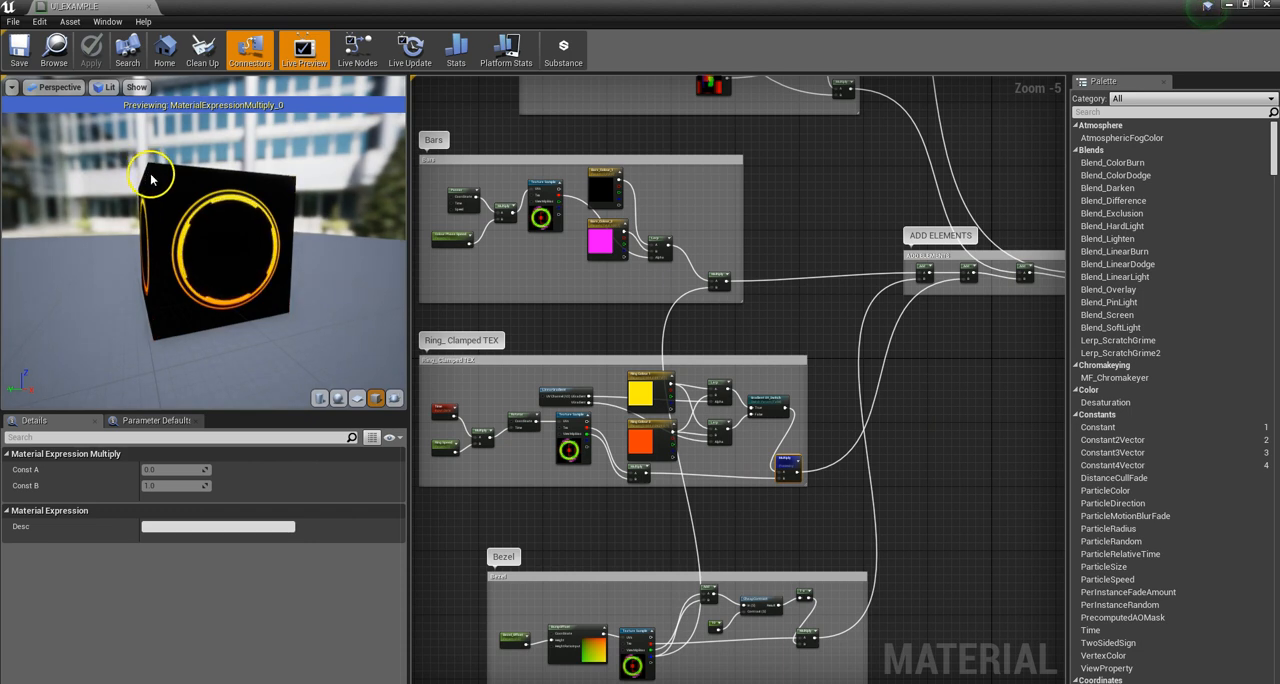
mouse_move(158, 182)
right_mouse_down()
mouse_move(146, 158)
mouse_move(151, 171)
right_mouse_up()
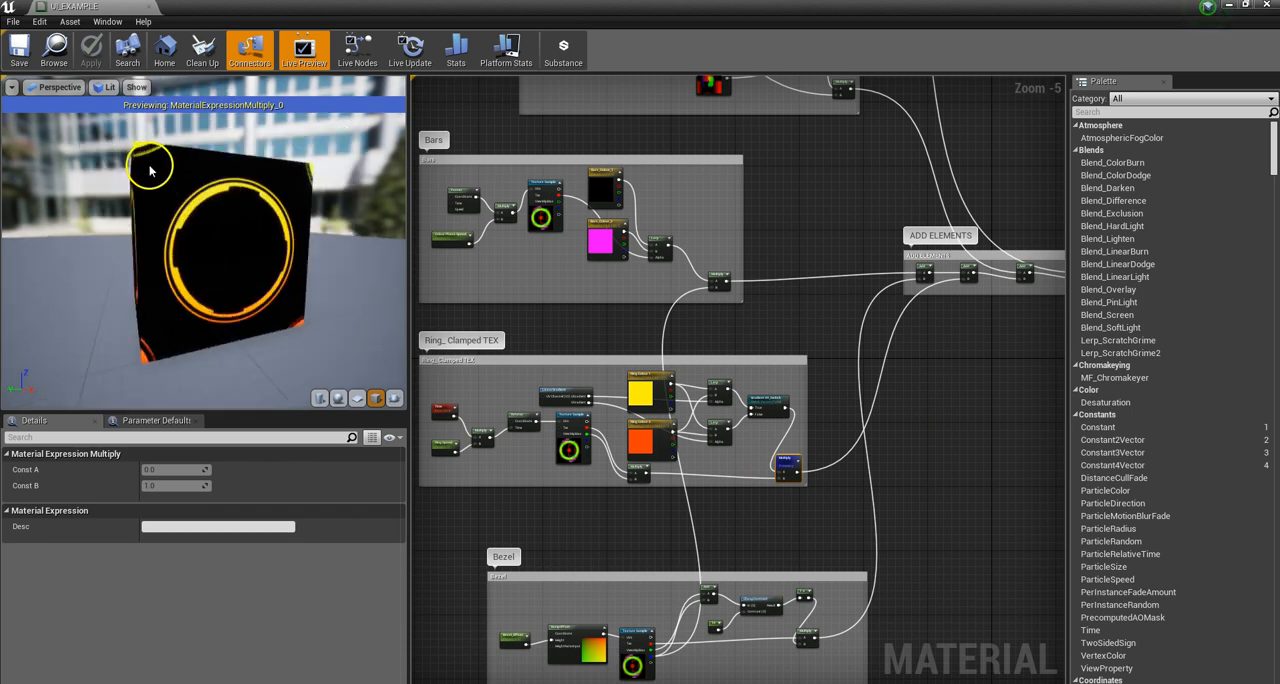
left_click_drag(151, 171, 142, 167)
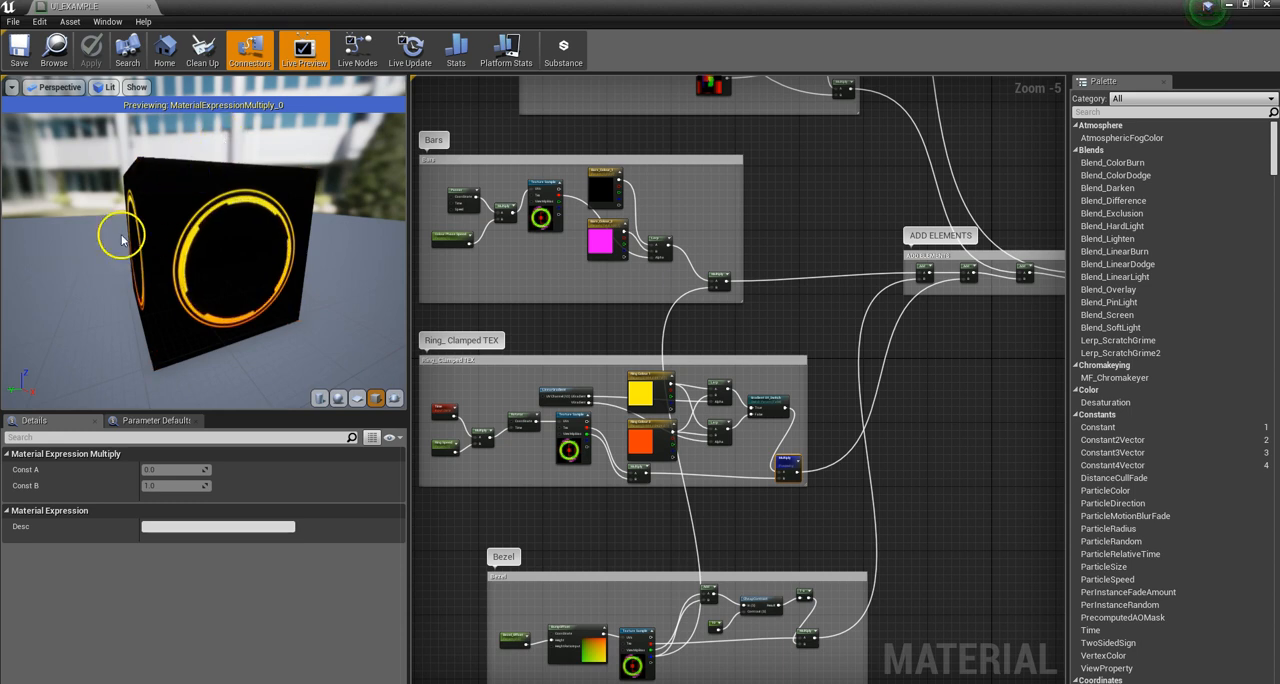
left_click_drag(84, 126, 132, 148)
left_click_drag(228, 292, 187, 262)
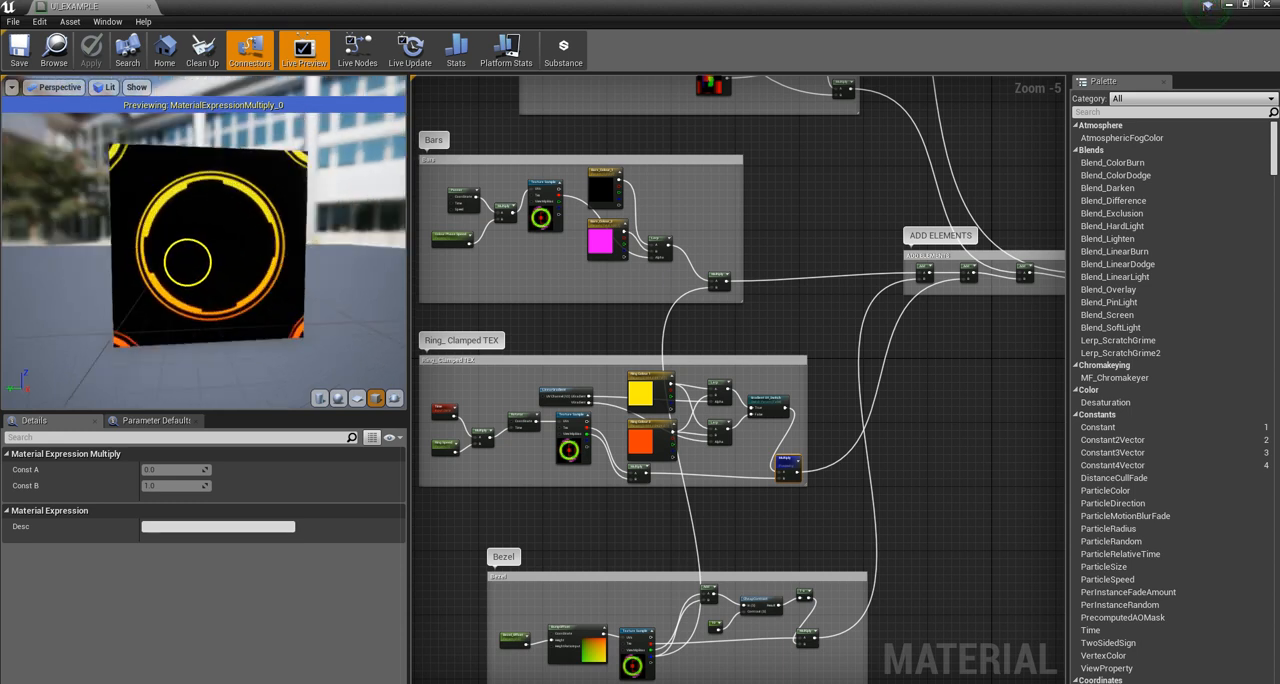
left_click_drag(349, 256, 323, 312)
left_click_drag(231, 189, 281, 177)
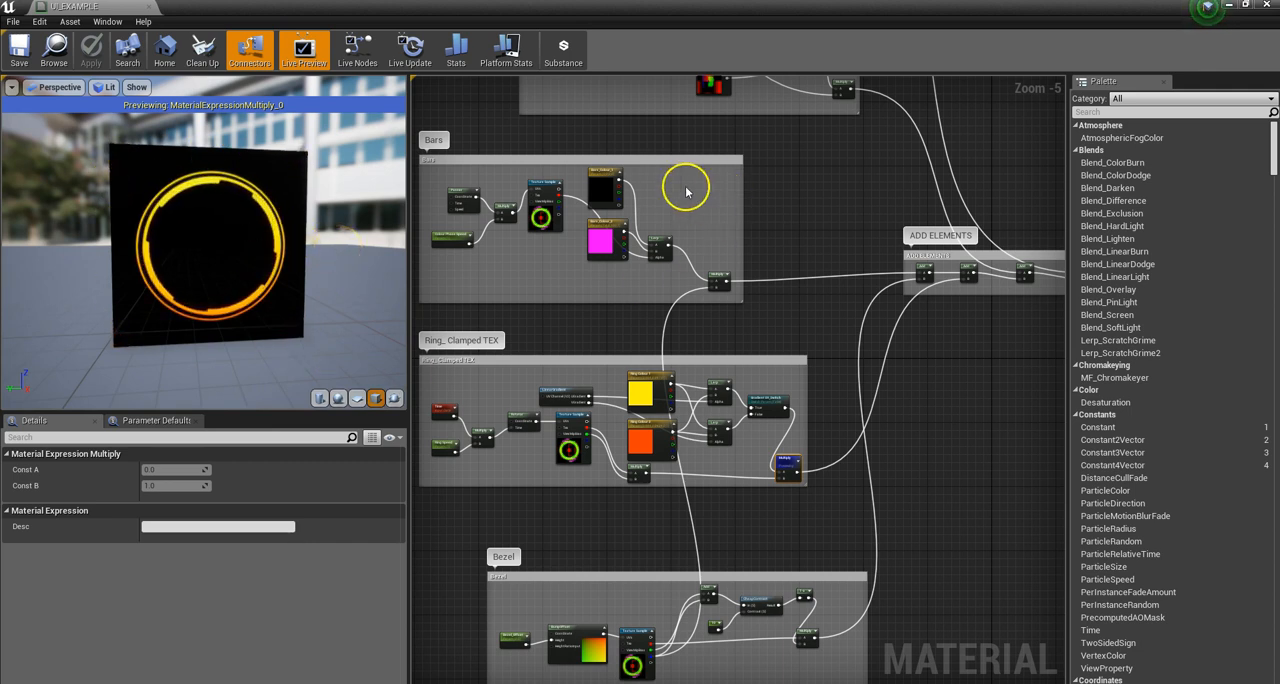
Step: Shrink and move the material editor window aside, open the UITEST texture, and maximize its editor
left_click(1245, 6)
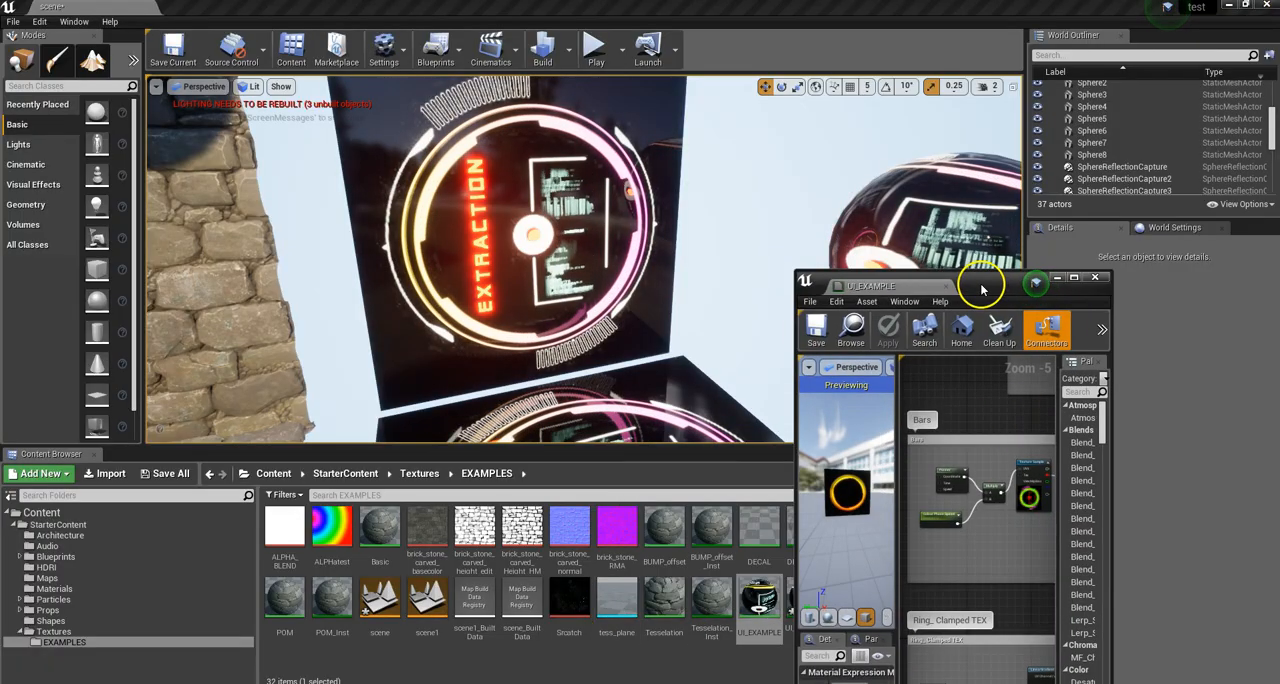
left_click_drag(983, 284, 1130, 294)
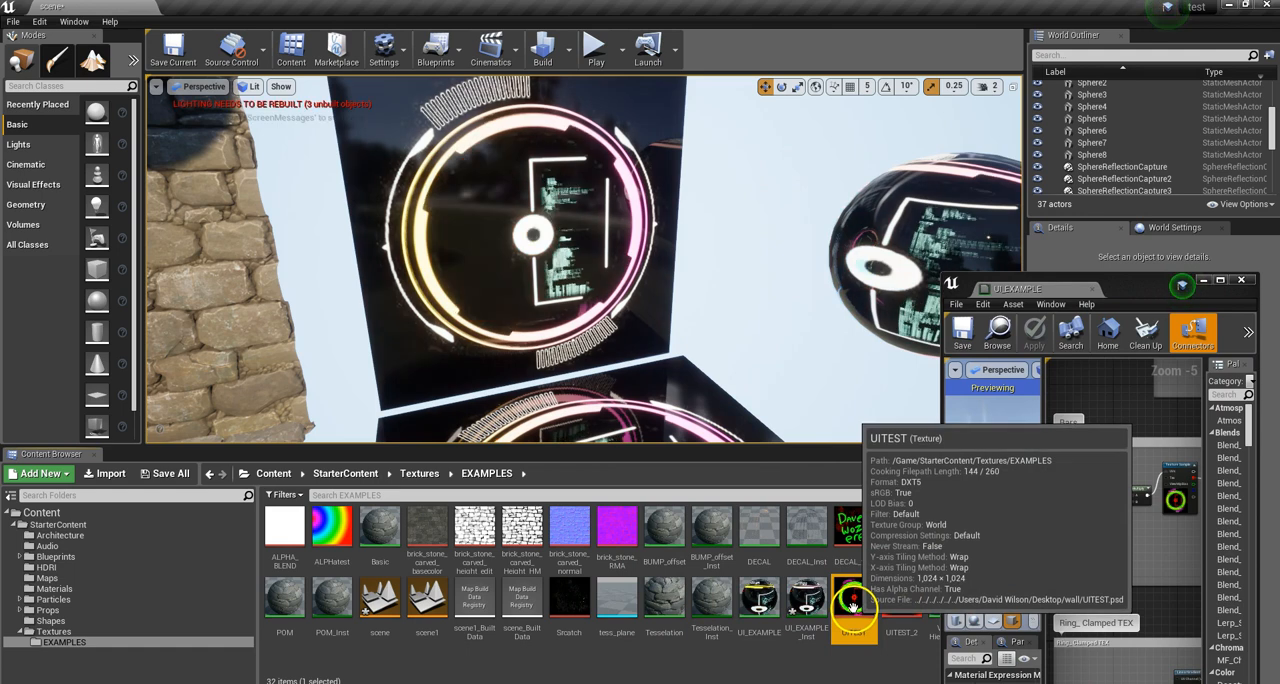
left_click(854, 604)
double_click(855, 605)
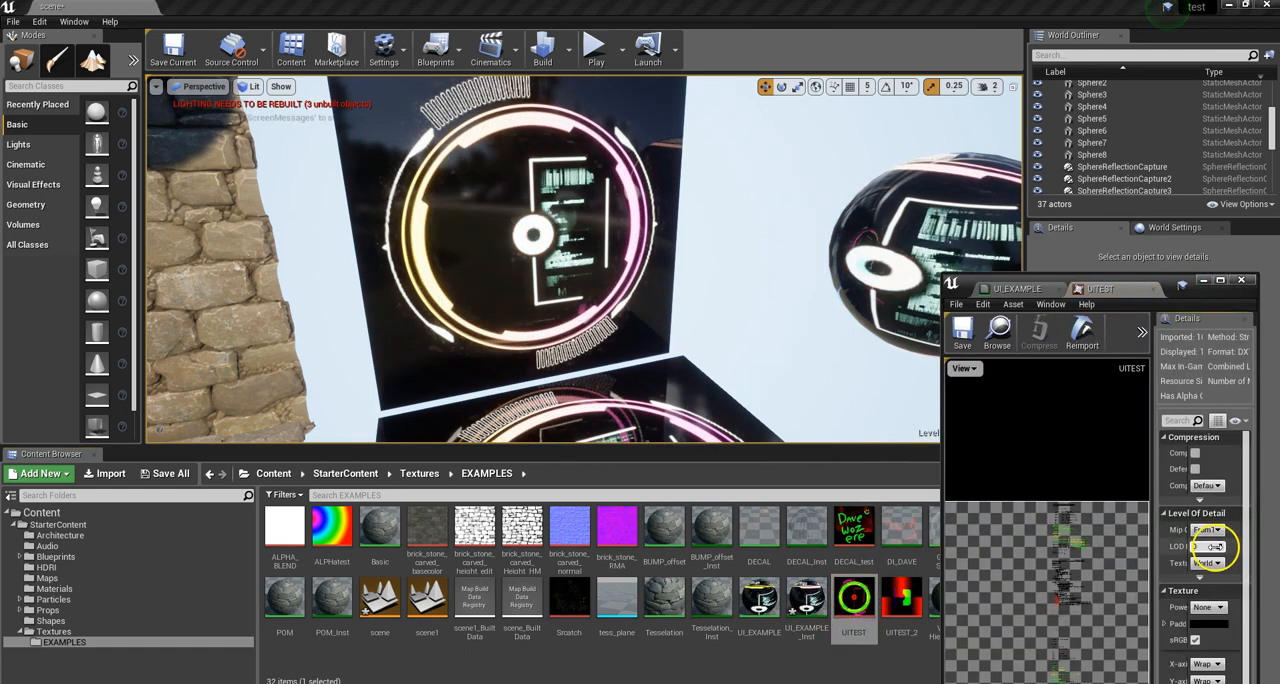
left_click(1222, 280)
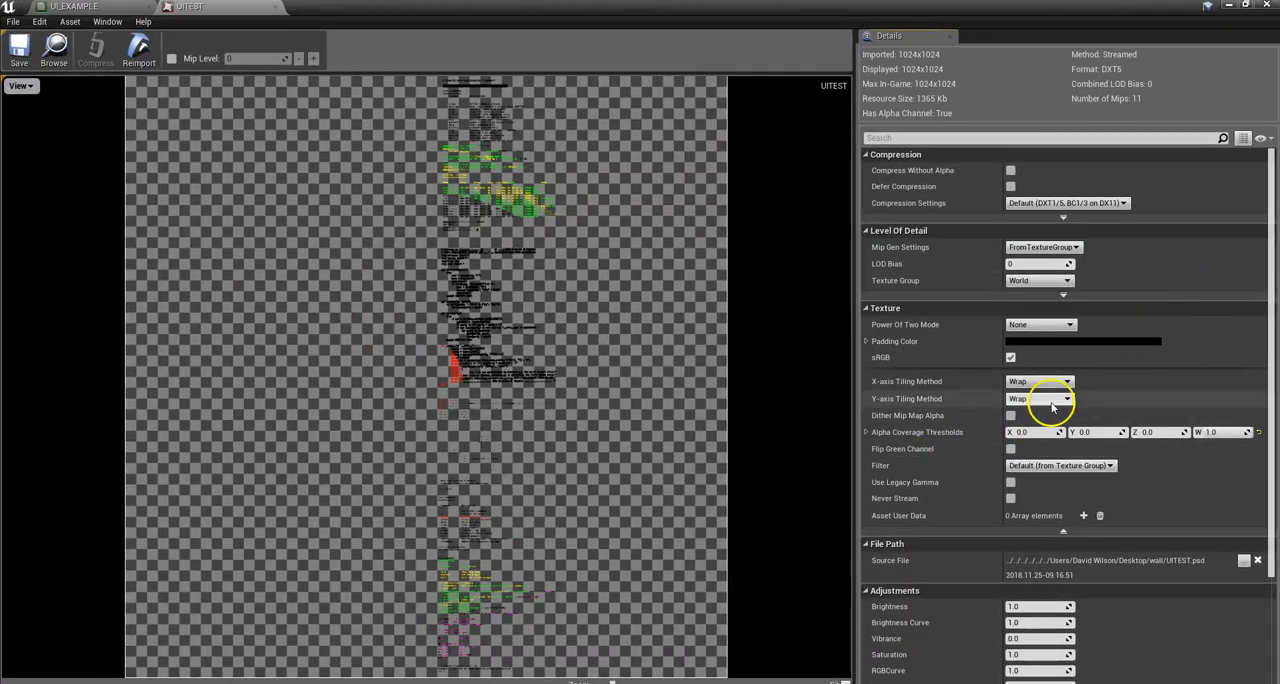
Step: Set UITEST's X-axis and Y-axis tiling methods to Clamp and save the texture
left_click(1040, 381)
left_click(1038, 402)
left_click(1036, 399)
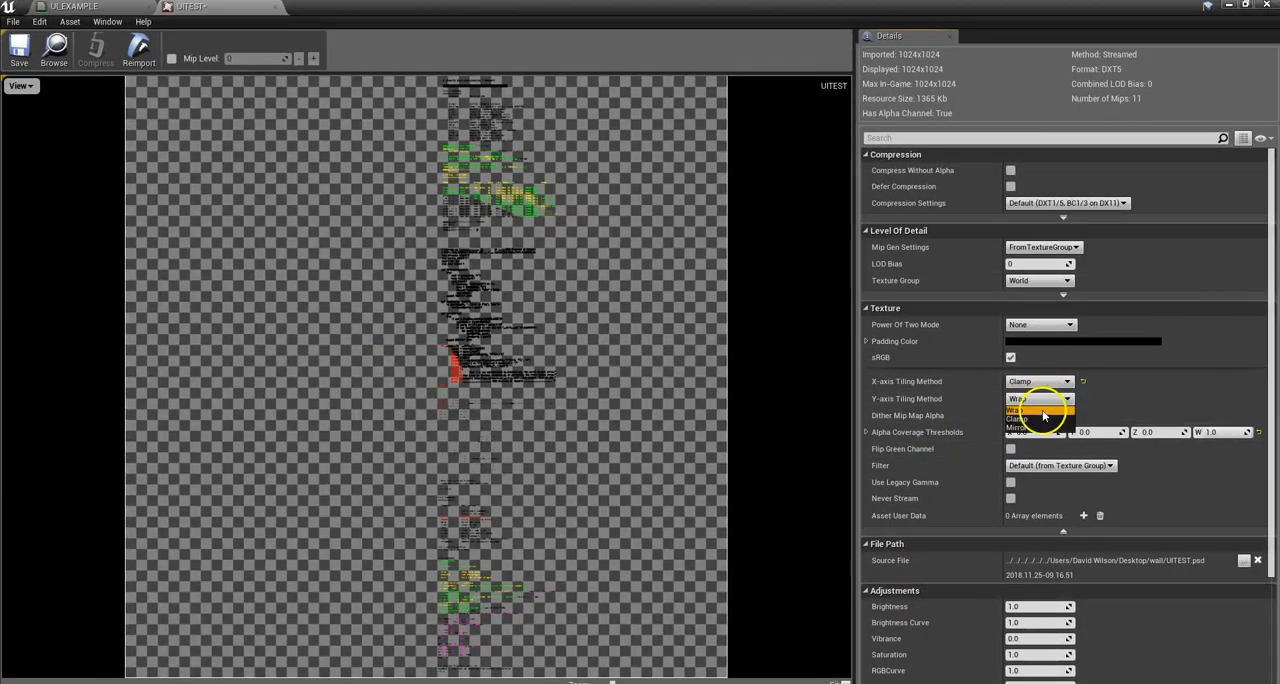
left_click(1028, 419)
left_click(18, 52)
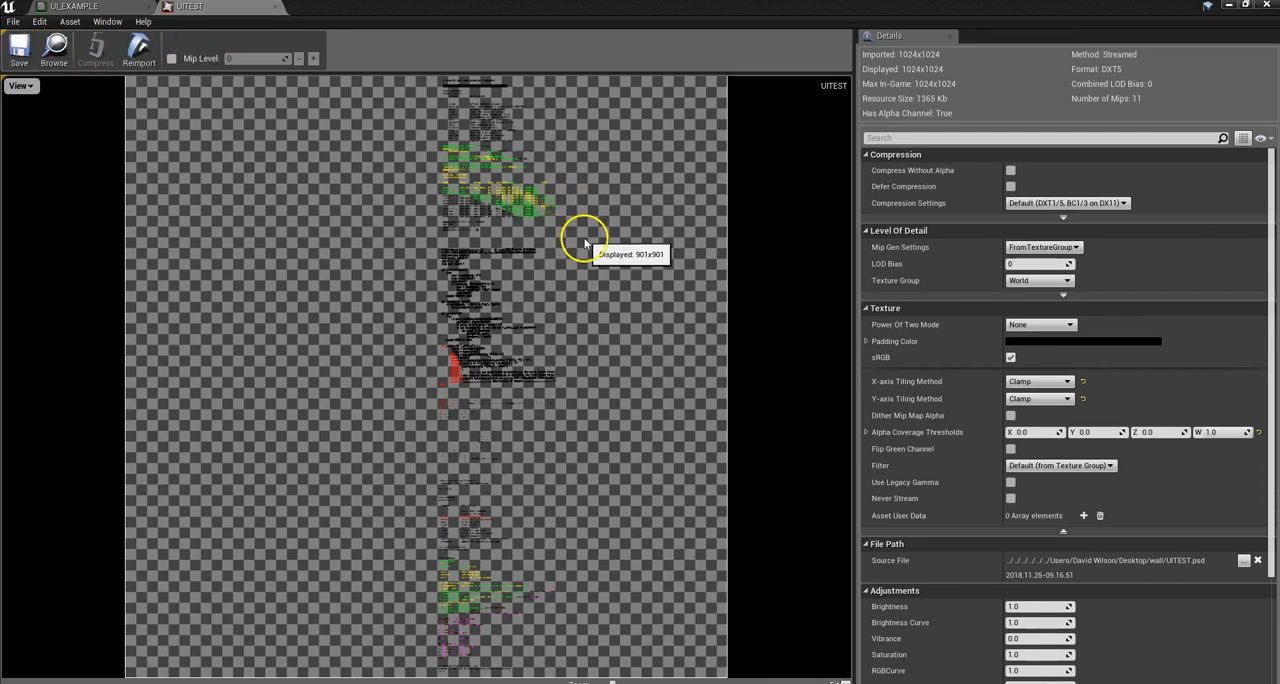
Step: Return to the level editor and open the UITEST_2 texture from the EXAMPLES folder
left_click(1238, 7)
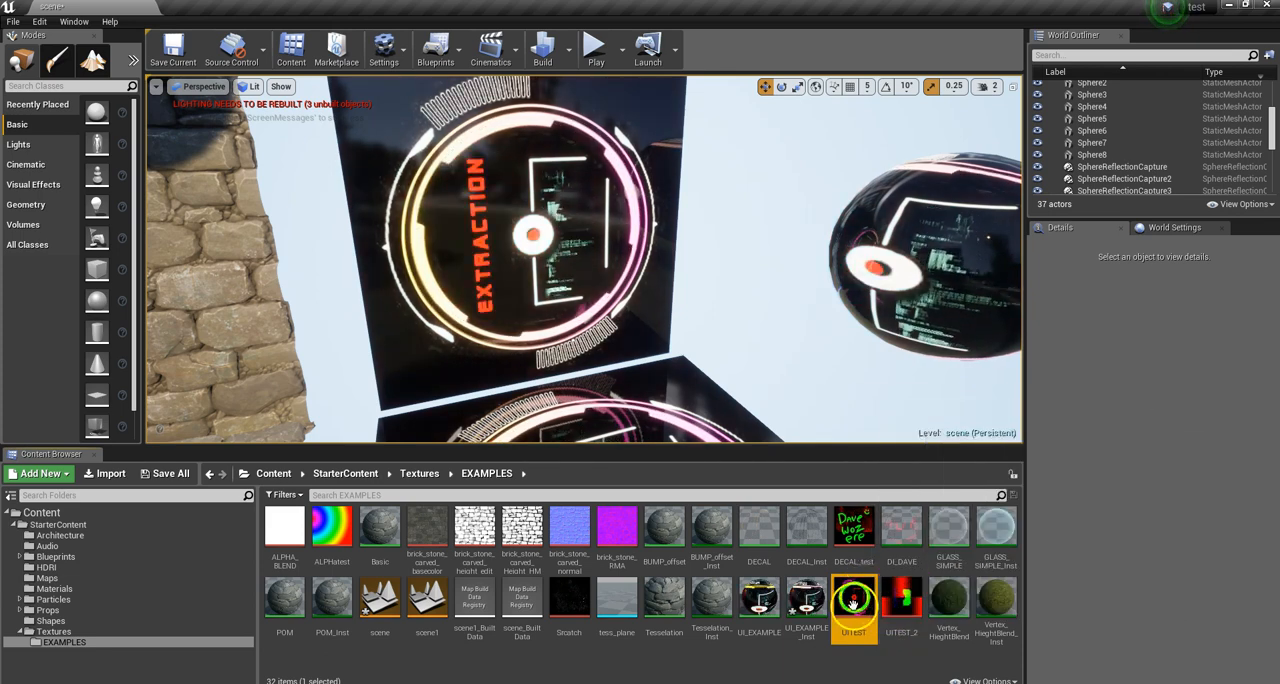
left_click(904, 605)
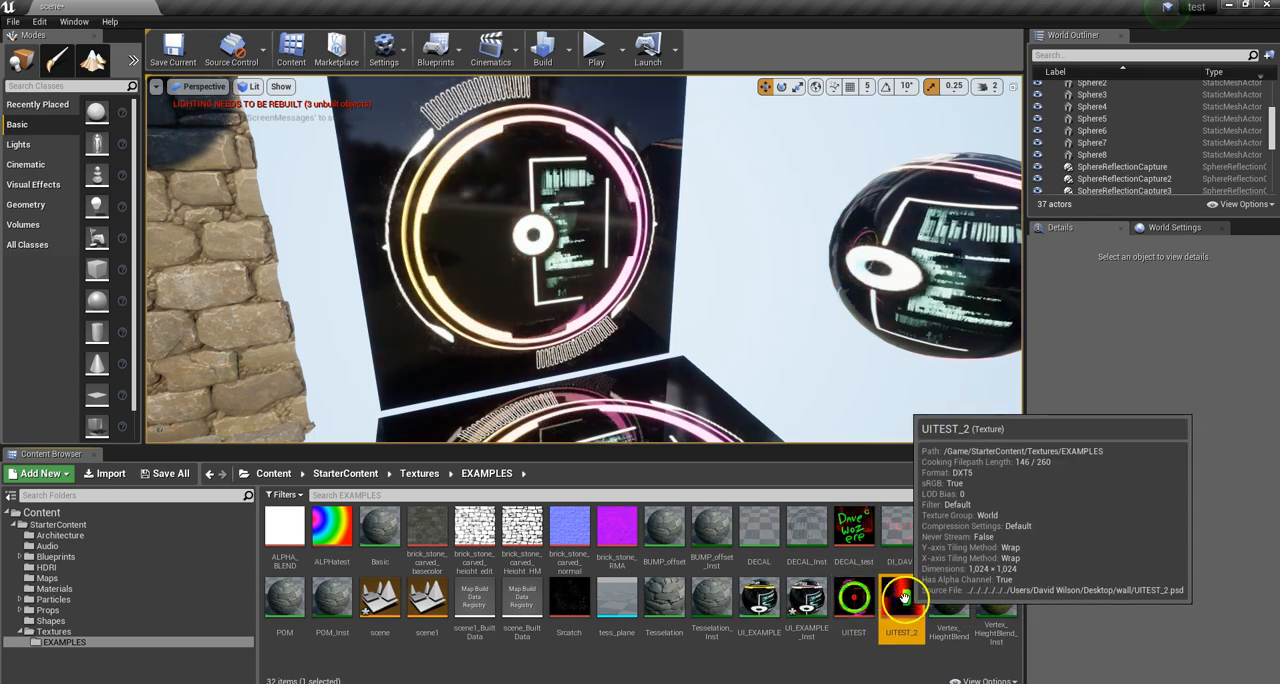
double_click(910, 598)
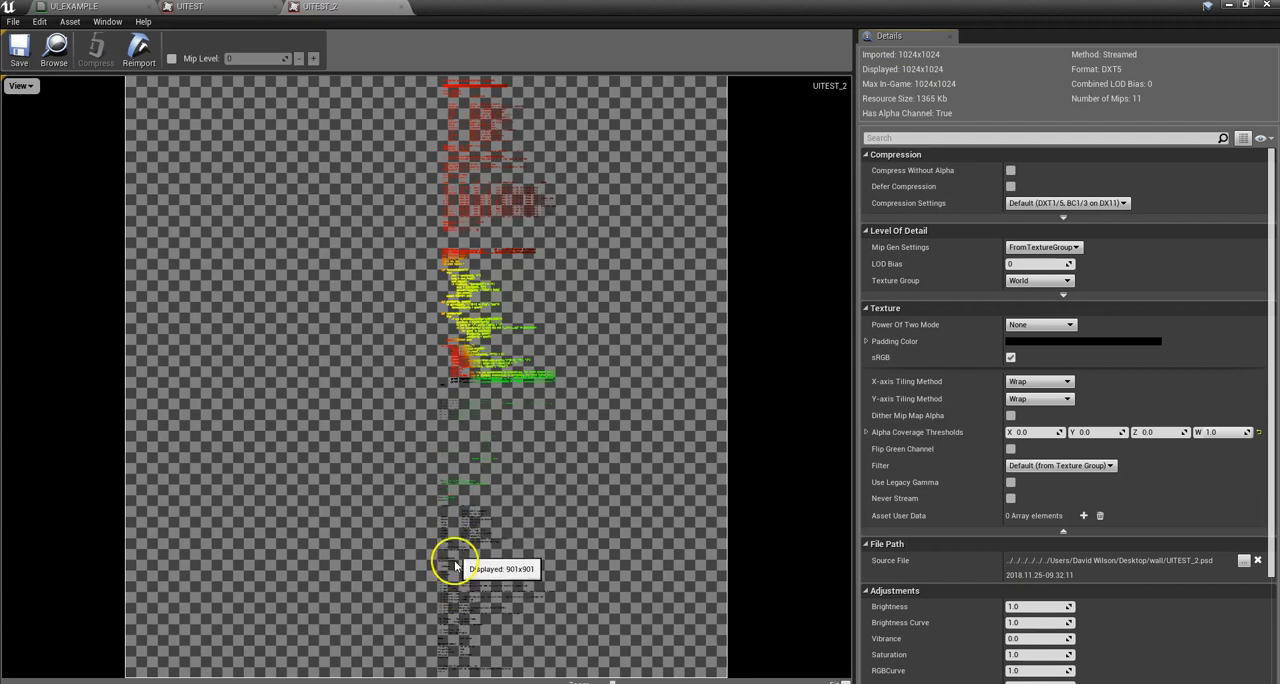
Step: Toggle UITEST_2's preview channels until only Red is displayed, with Green, Blue and Alpha off
left_click(22, 87)
left_click(12, 116)
left_click(9, 118)
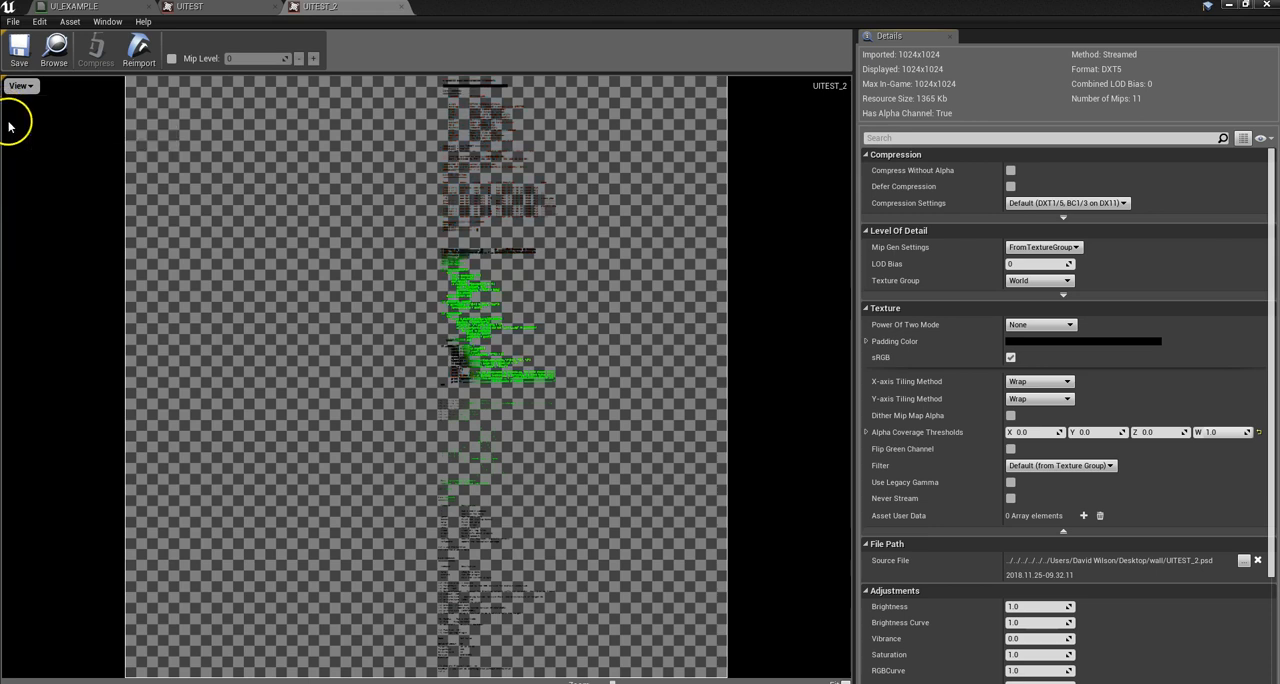
left_click(14, 89)
left_click(11, 127)
left_click(14, 88)
left_click(11, 142)
left_click(10, 157)
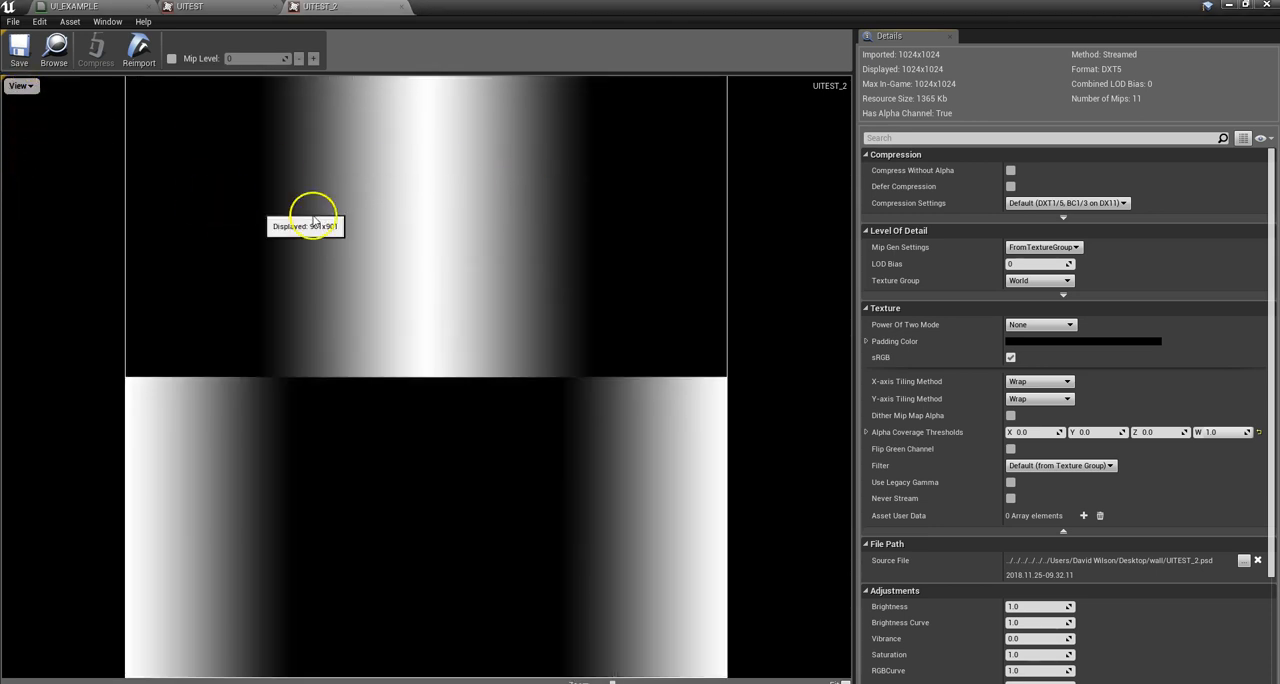
Step: Show UITEST_2's Green channel together with Red, then display only Blue, and finally only Alpha
left_click(22, 91)
left_click(10, 128)
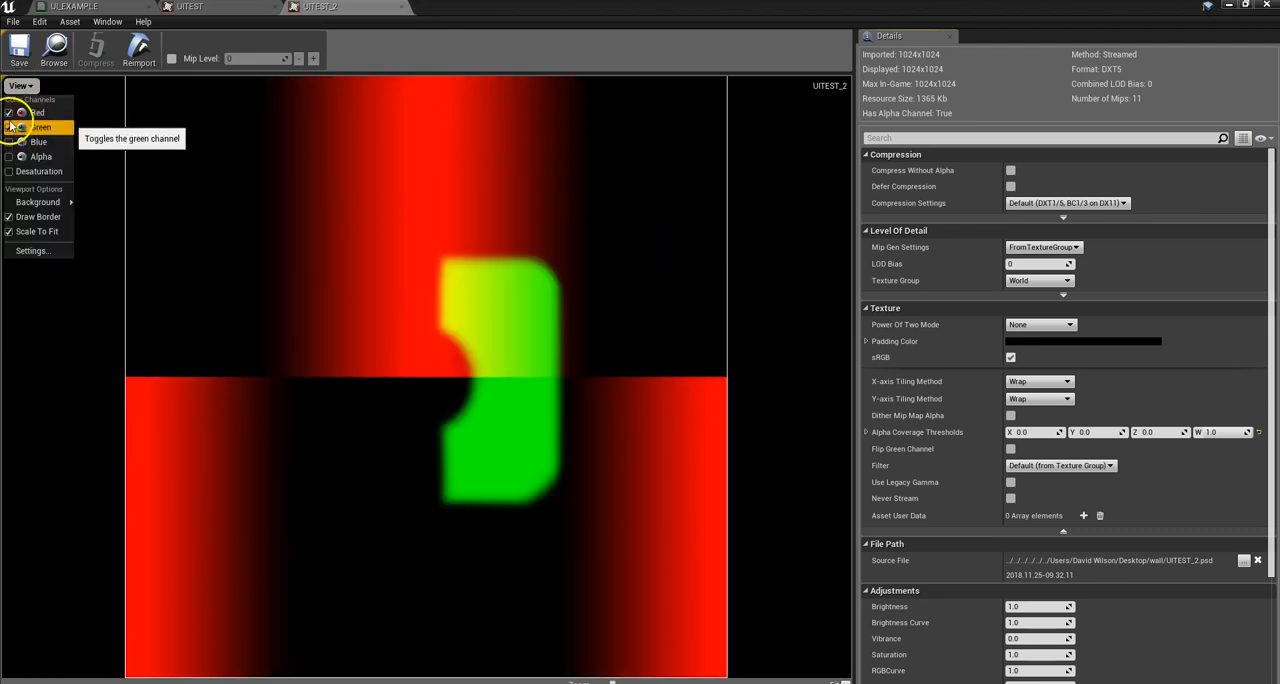
left_click(10, 115)
left_click(10, 128)
left_click(10, 142)
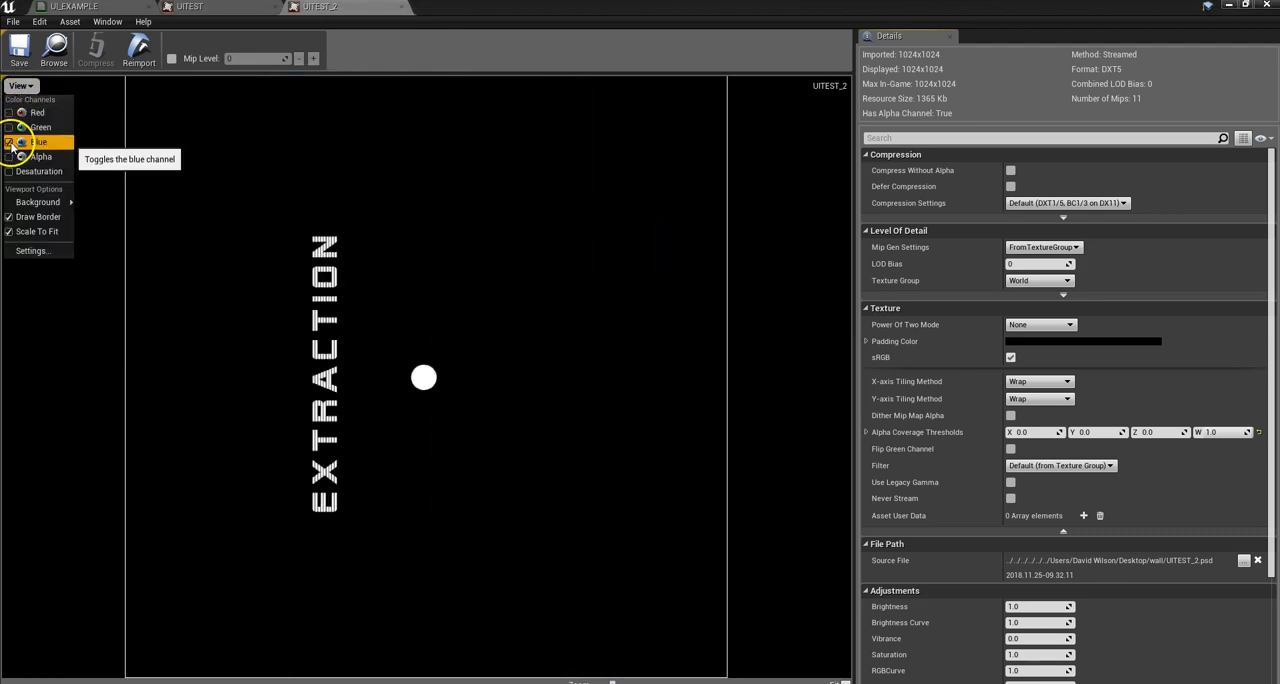
left_click(10, 142)
left_click(10, 157)
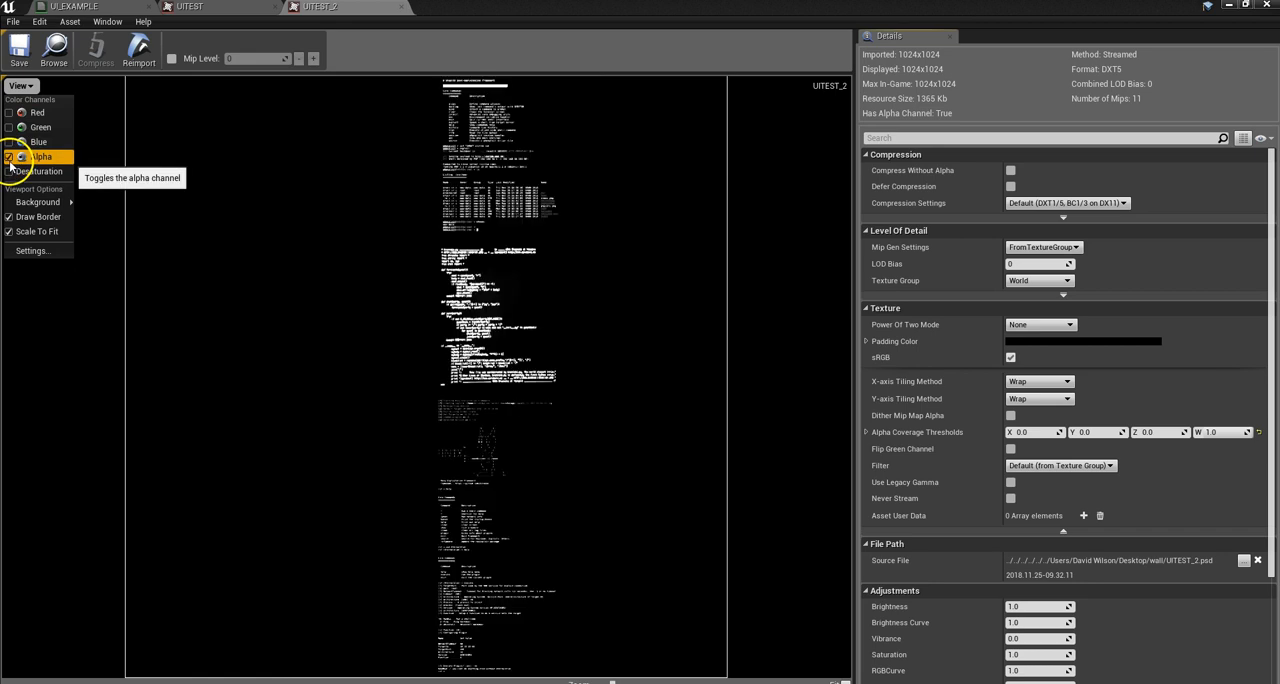
Step: Turn off UITEST_2's Alpha display and close the UITEST_2 and UITEST textures to return to UI_EXAMPLE
left_click(10, 157)
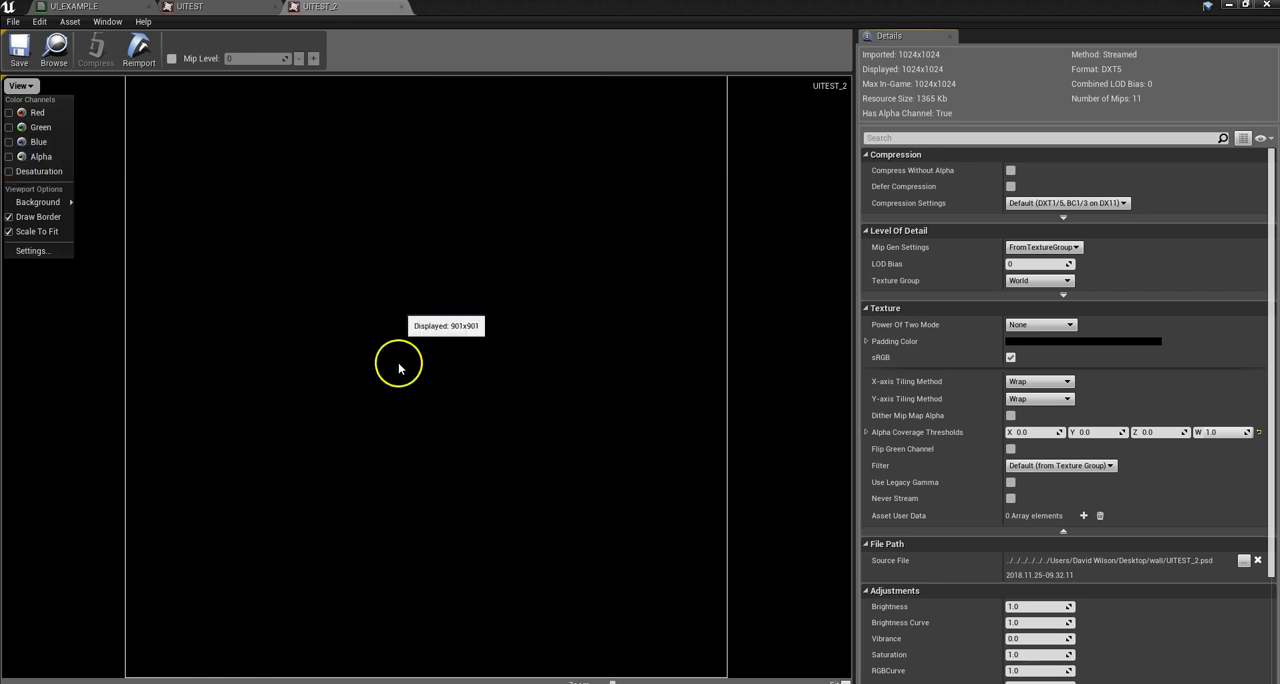
left_click(390, 8)
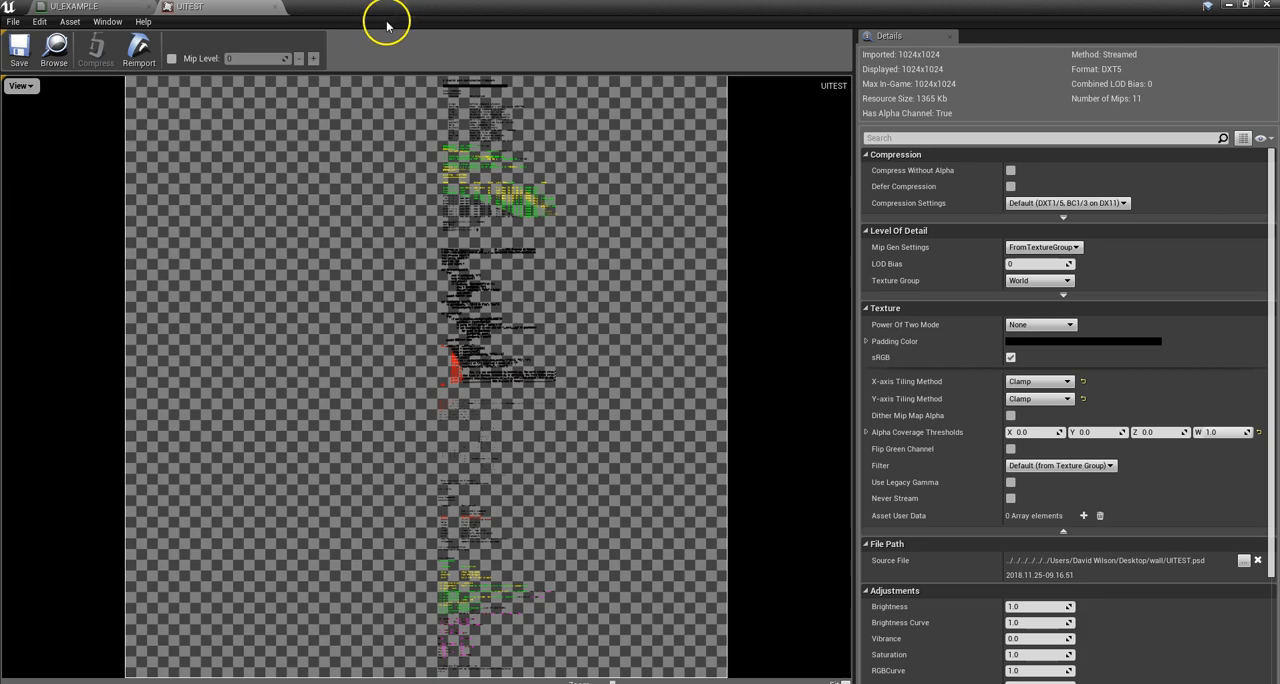
left_click(276, 8)
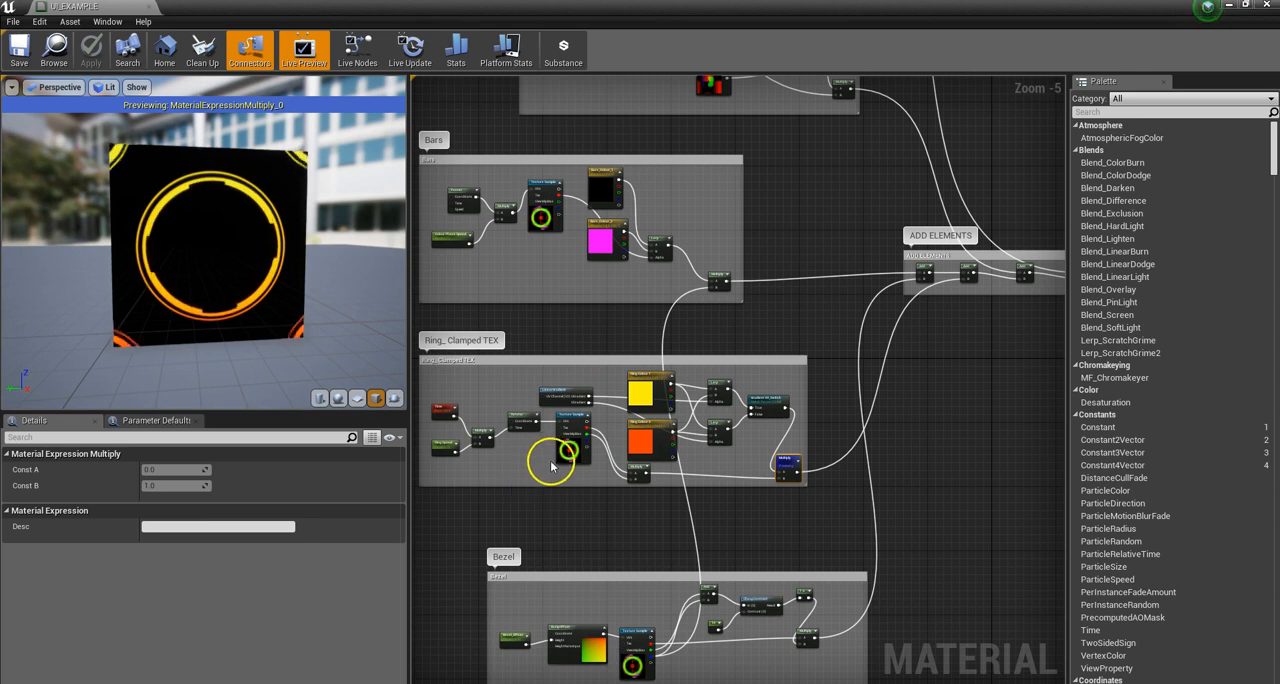
Step: Examine the settings of the Texture Sample, Rotator, Time and Ring Speed nodes in the Ring_Clamped TEX group
scroll(868, 400, "down", 2)
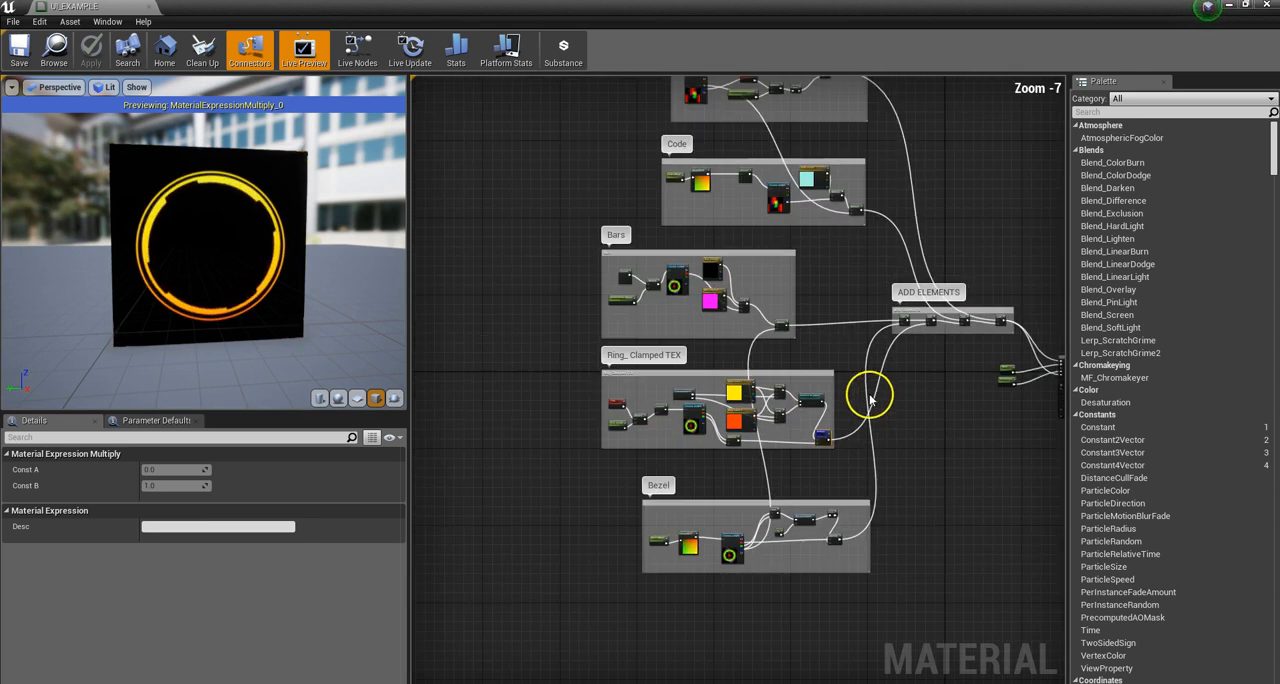
scroll(697, 447, "up", 3)
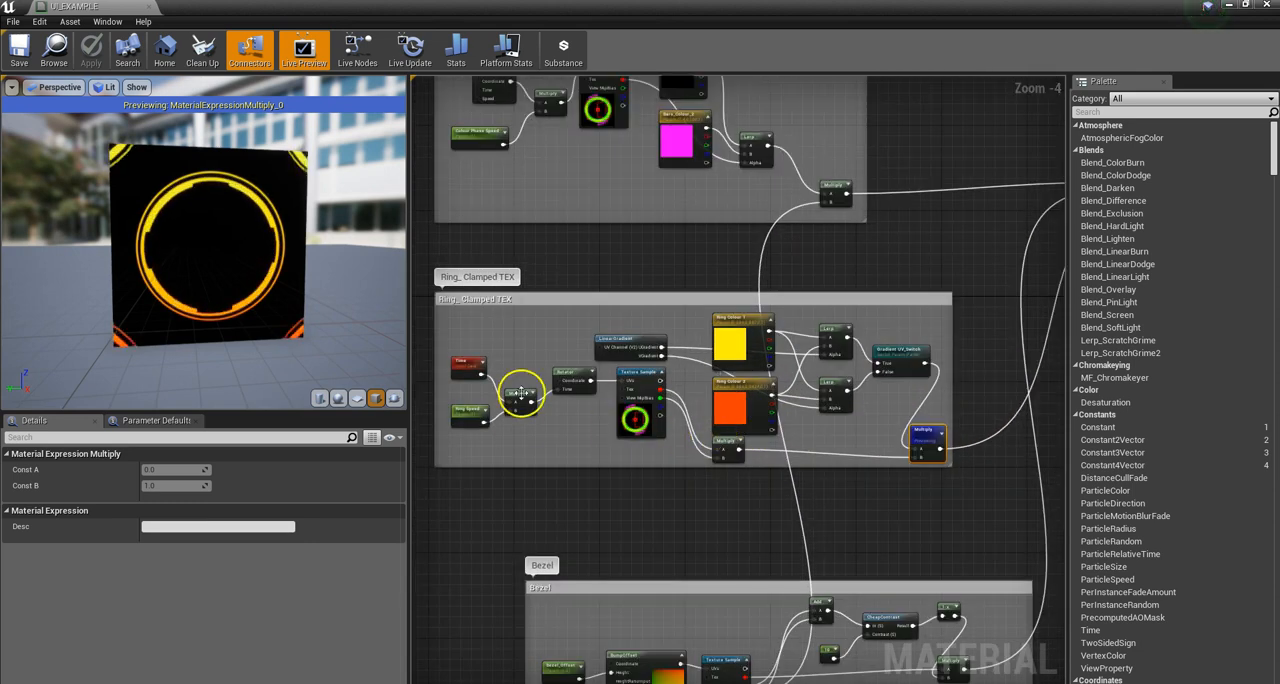
left_click(645, 398)
scroll(510, 403, "up", 1)
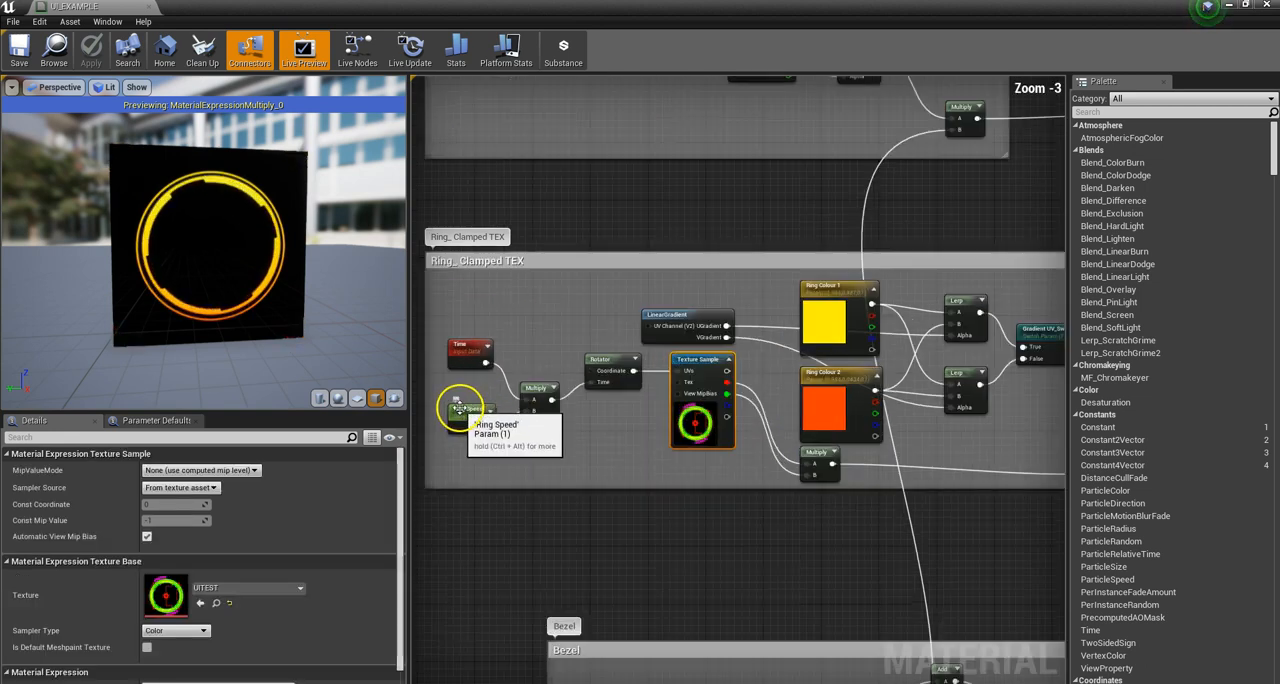
left_click(608, 370)
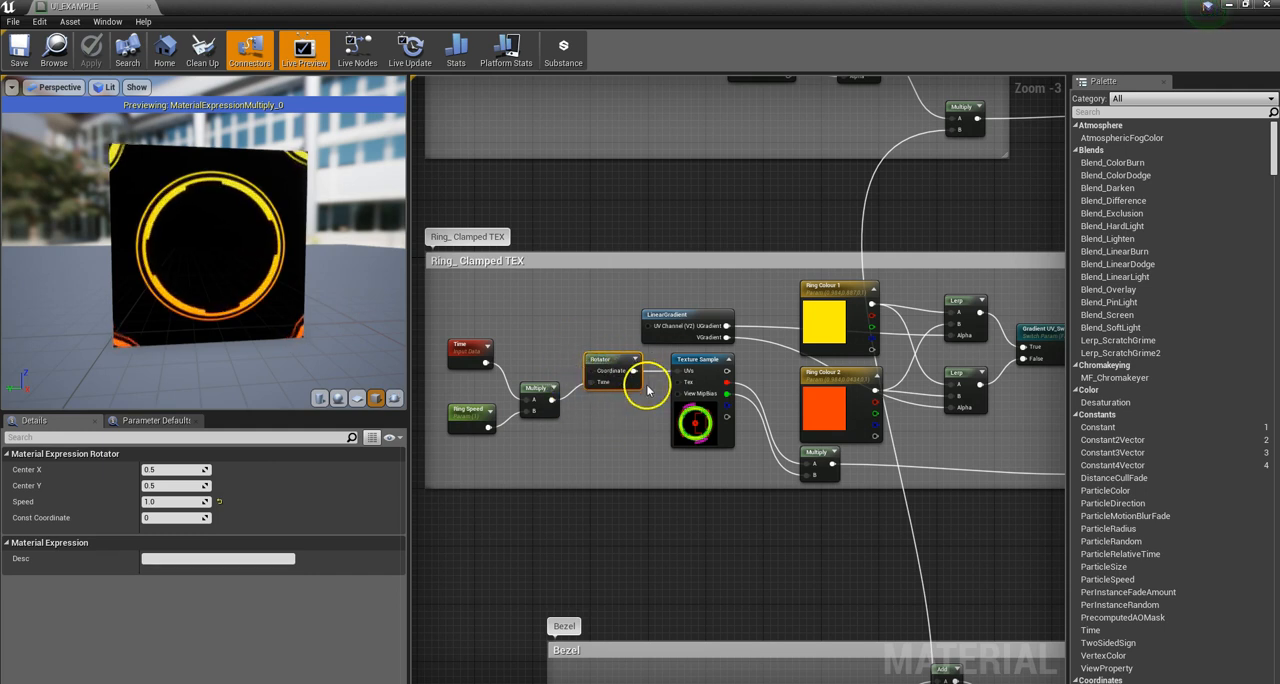
left_click(466, 348)
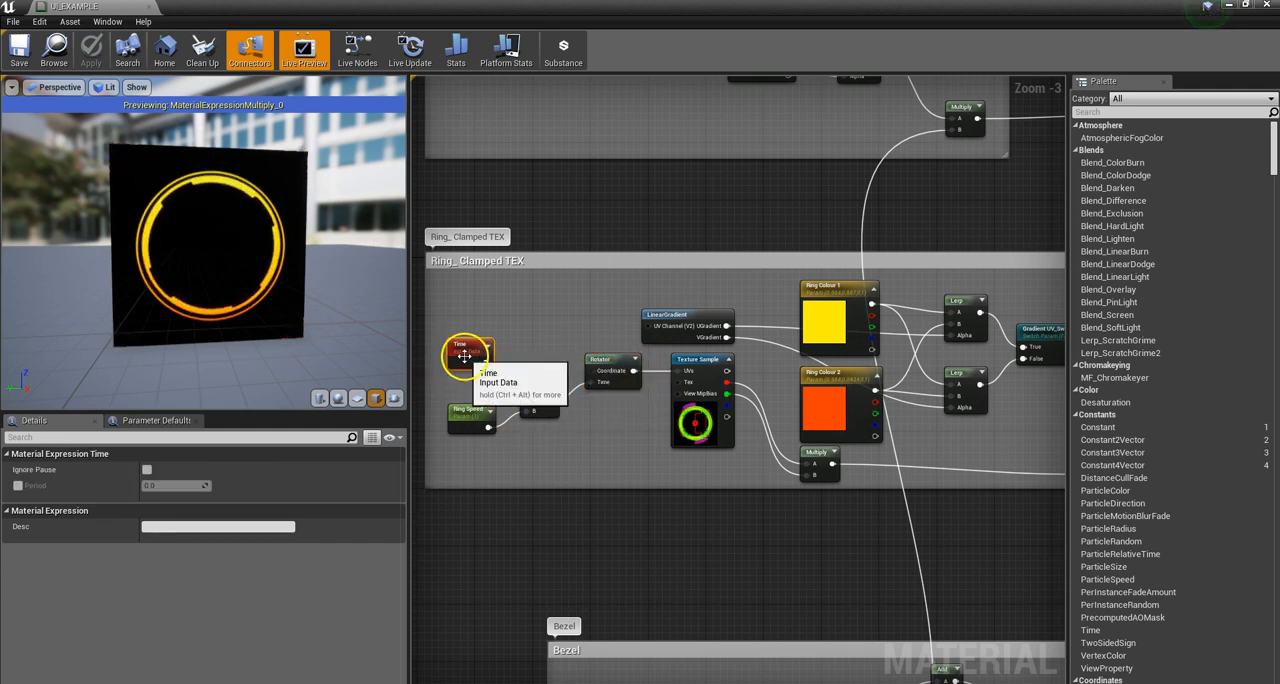
left_click(468, 413)
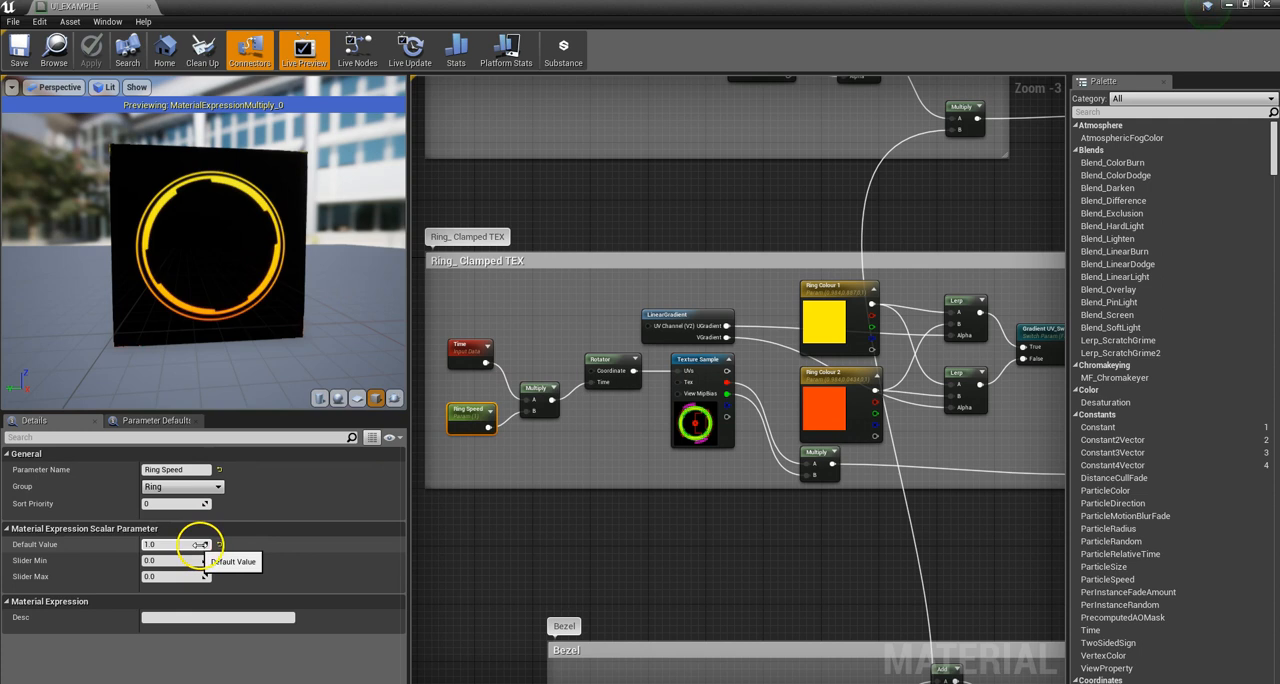
left_click(608, 366)
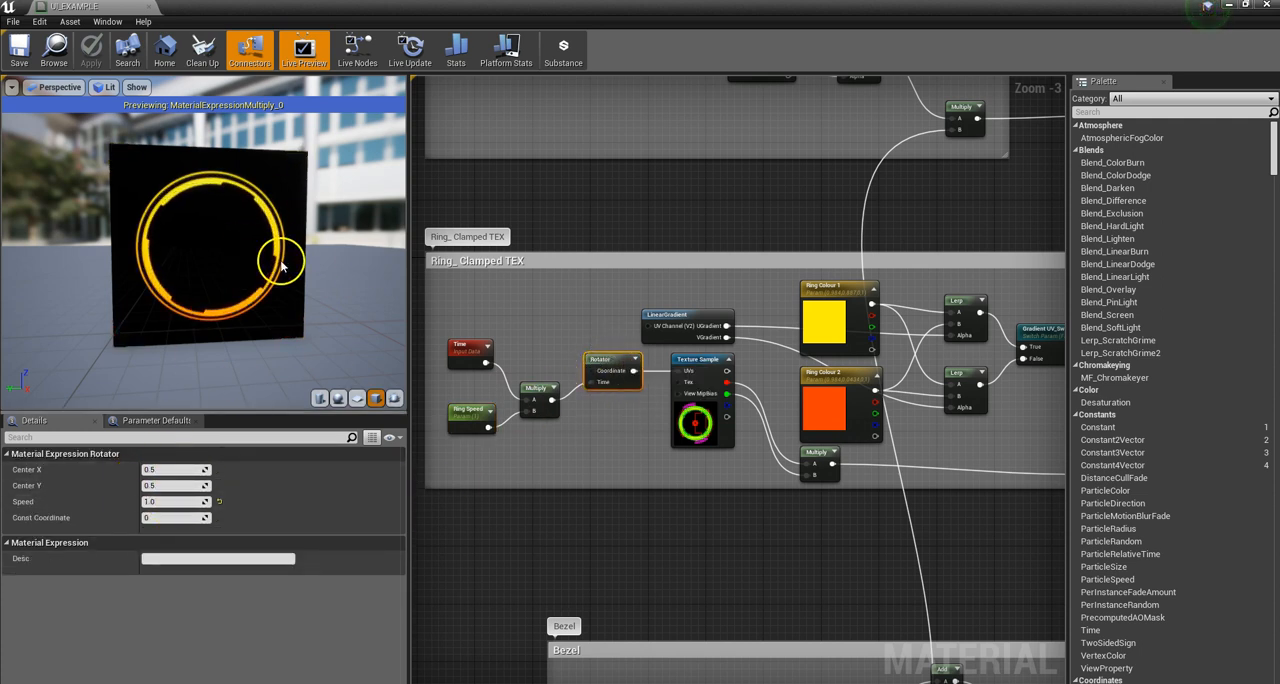
left_click(696, 413)
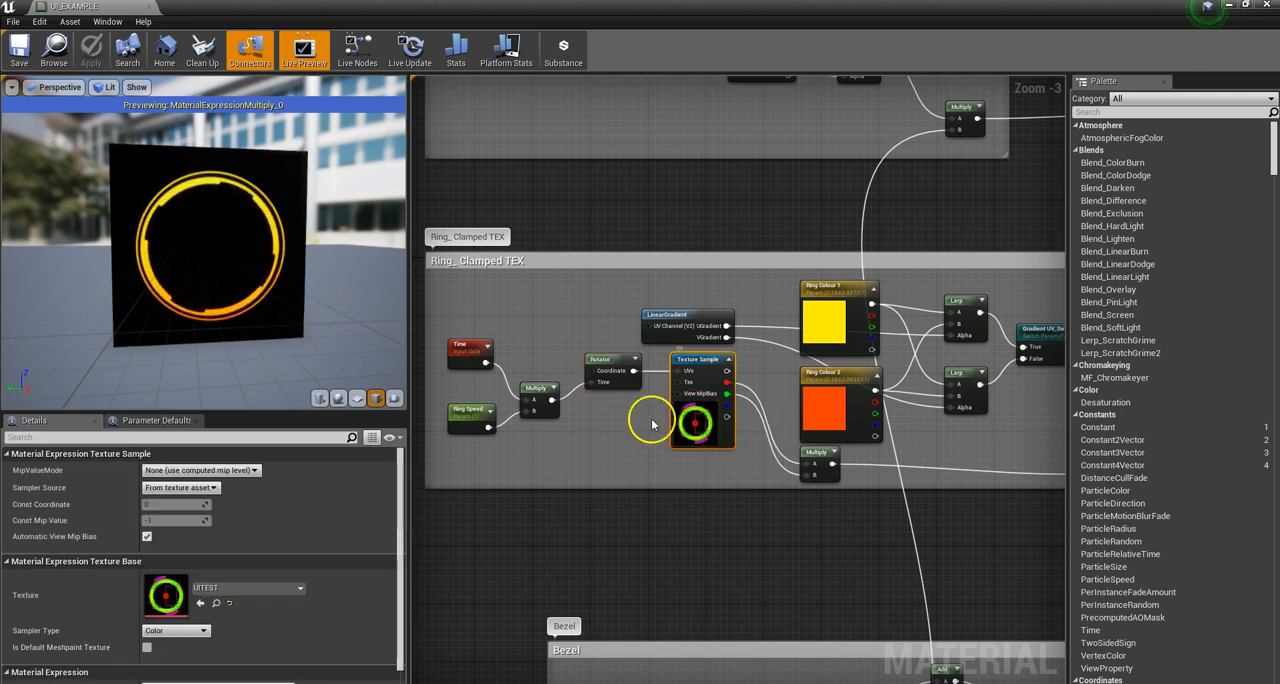
Step: Stop previewing the ring's final Multiply node and select the ring group's UITEST Texture Sample
scroll(698, 420, "down", 5)
right_click(789, 424)
left_click(812, 430)
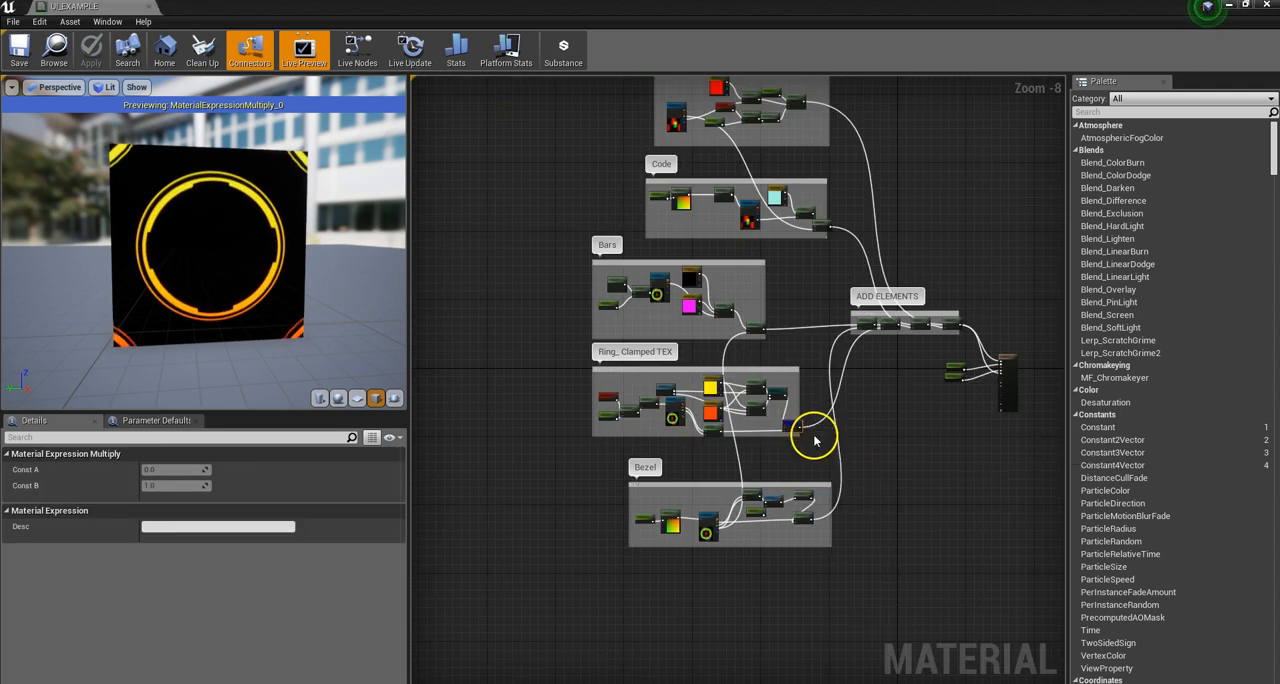
scroll(660, 420, "up", 6)
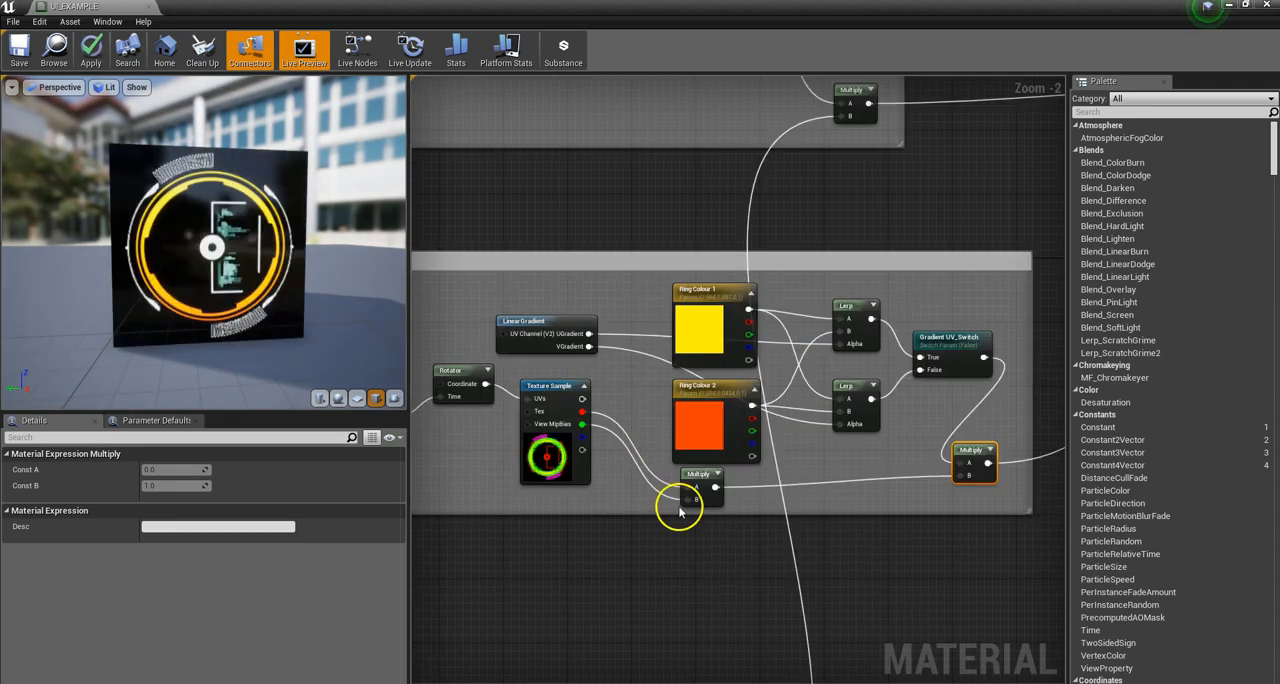
left_click(554, 455)
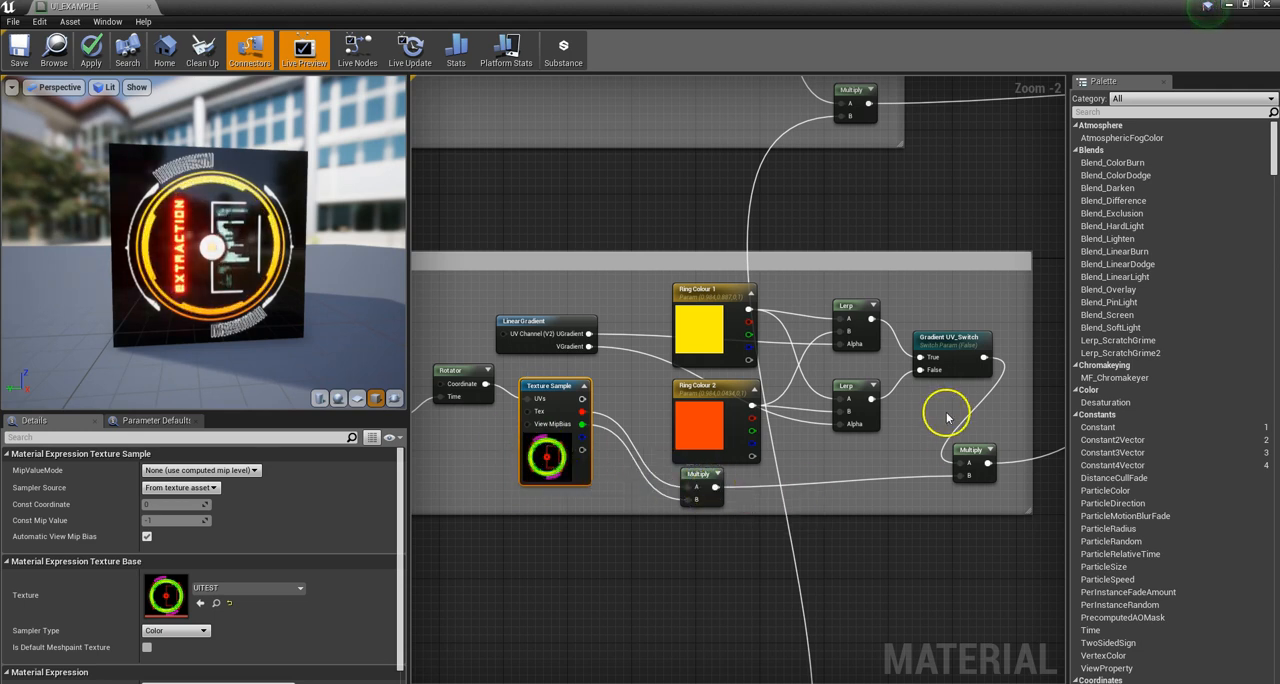
Step: Slightly reposition the Gradient UV_Switch, upper Lerp, Ring Colour 1, Ring Colour 2 and LinearGradient nodes in the ring group
mouse_move(949, 343)
left_mouse_down()
mouse_move(966, 337)
mouse_move(951, 332)
left_mouse_up()
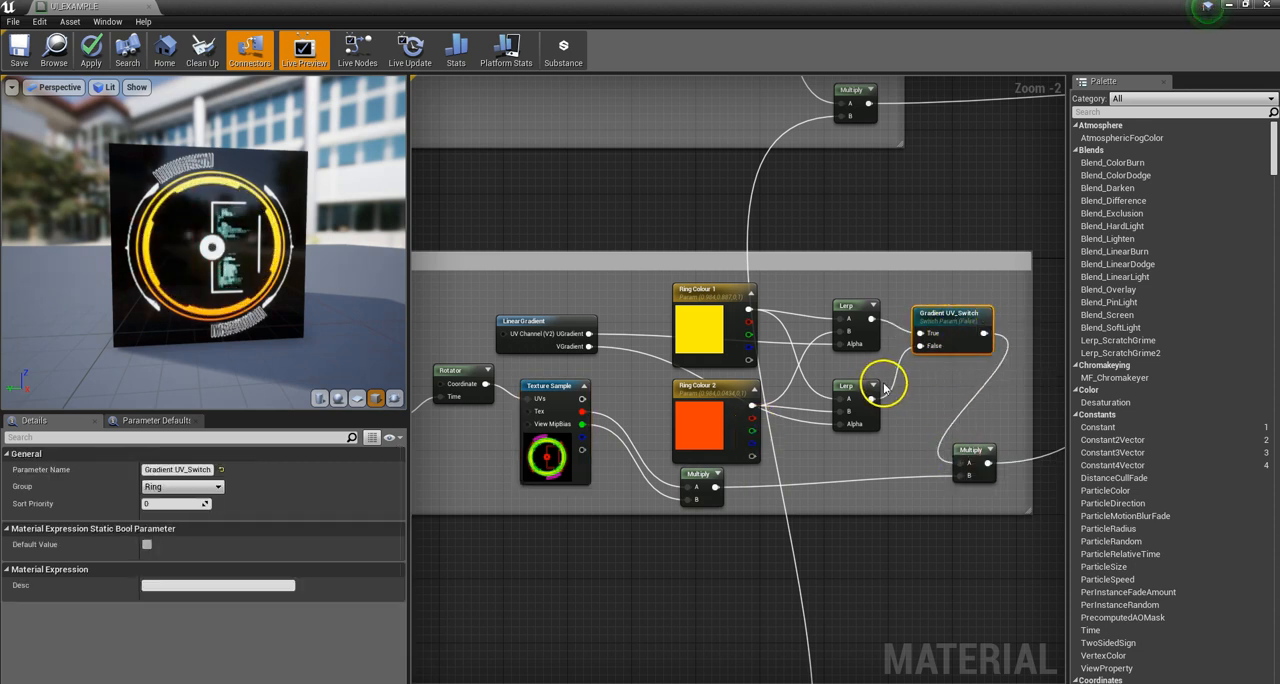
left_click_drag(956, 333, 963, 340)
left_click_drag(857, 318, 856, 326)
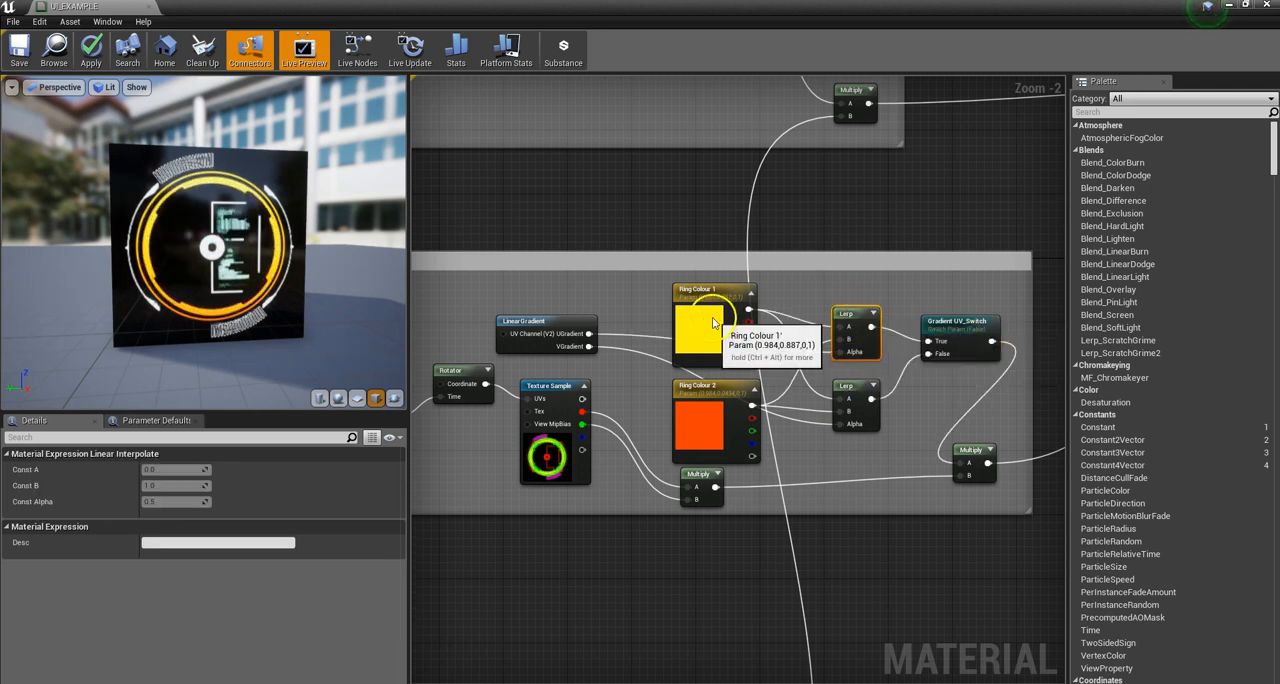
left_click_drag(713, 322, 705, 298)
left_click_drag(700, 444, 676, 420)
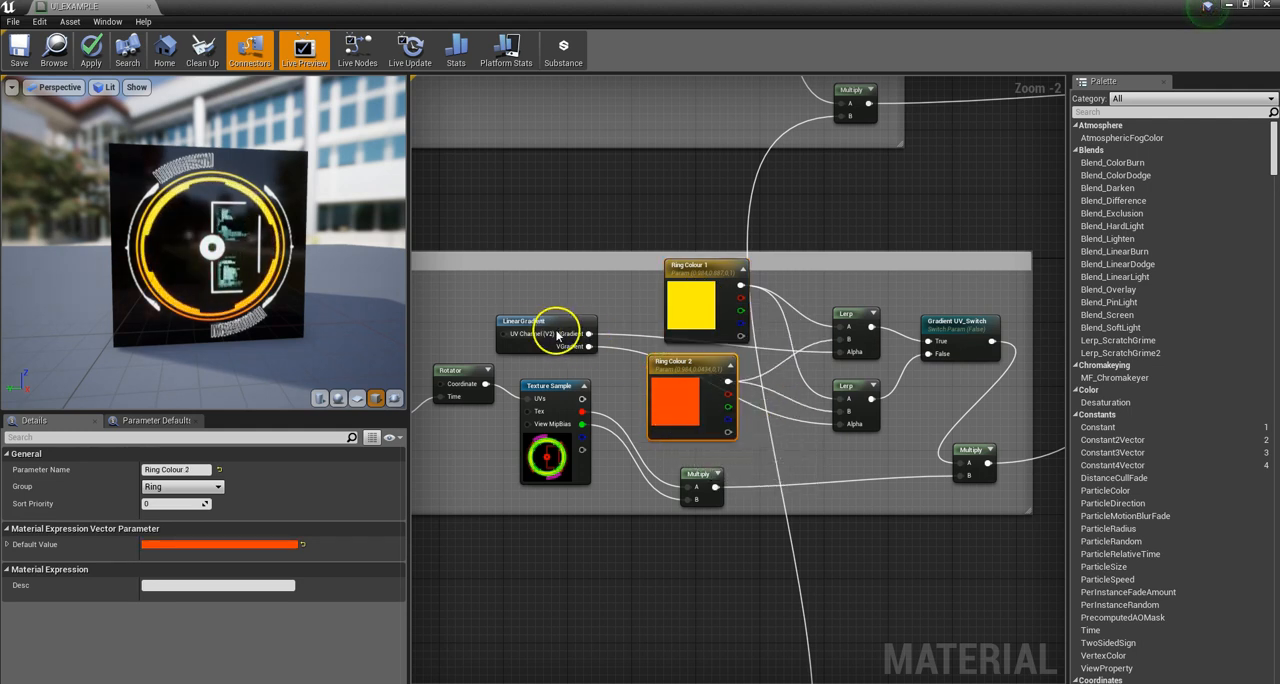
left_click_drag(531, 320, 514, 297)
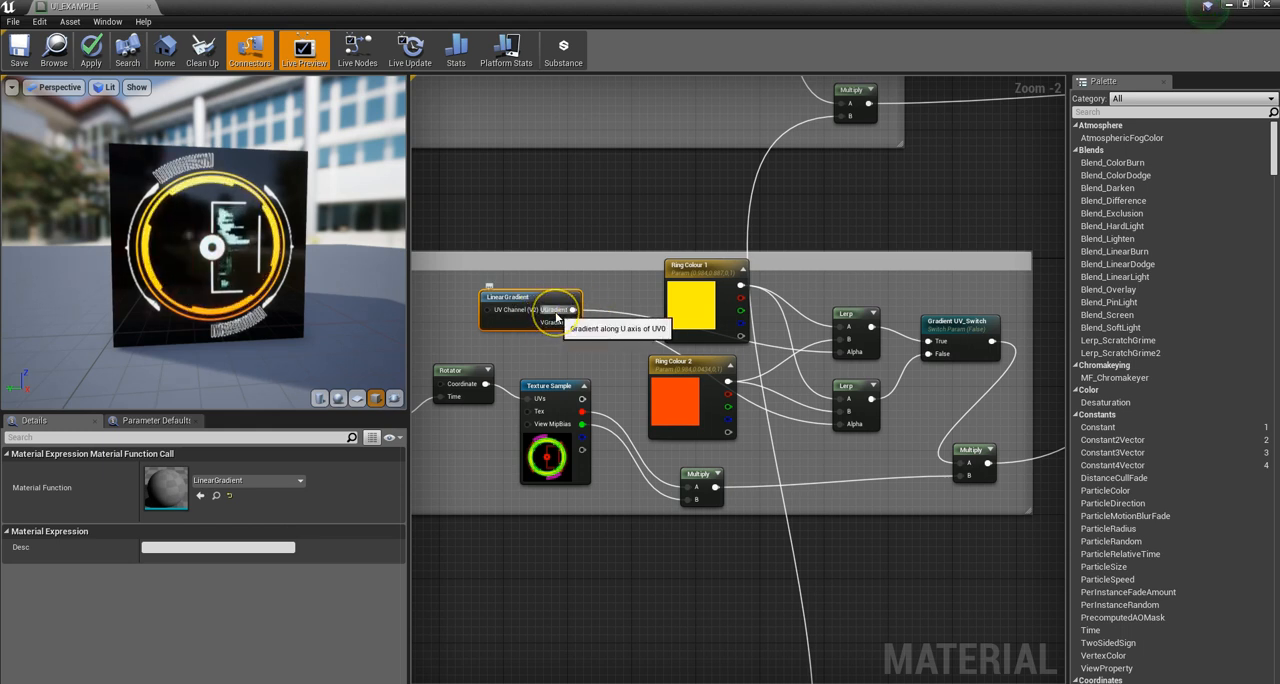
Step: Preview the LinearGradient node on its own in the material preview
right_click(536, 294)
left_click(550, 307)
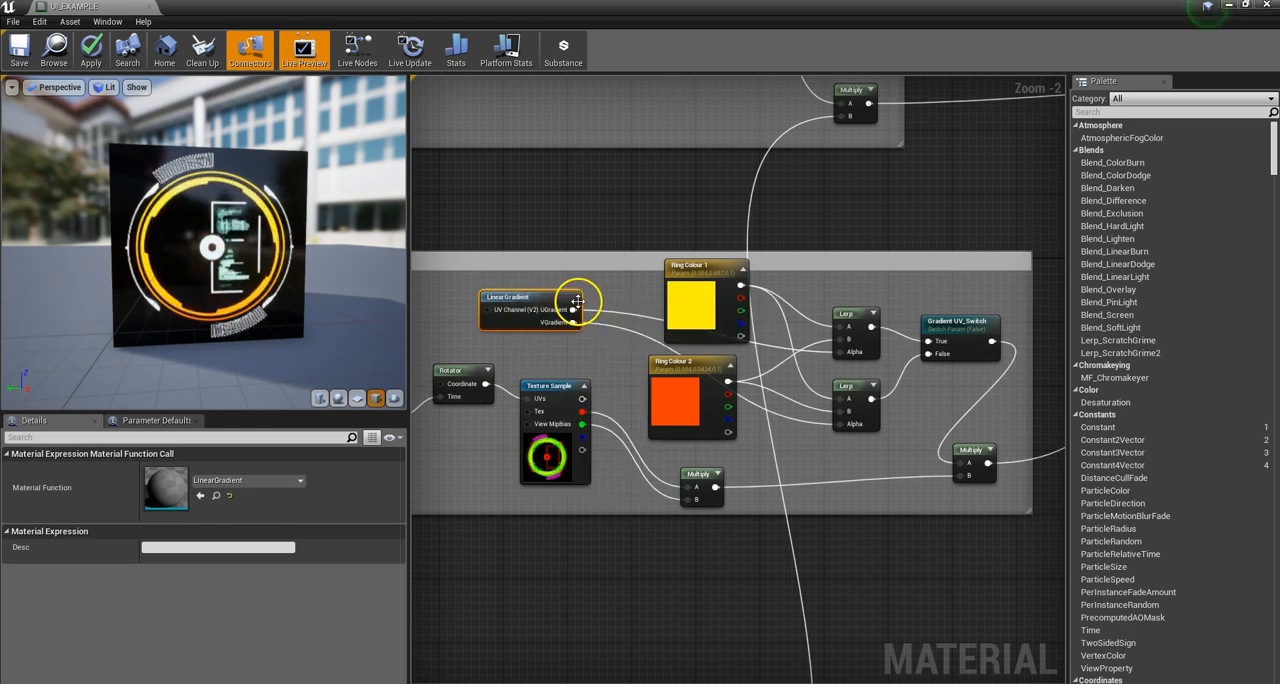
right_click(575, 308)
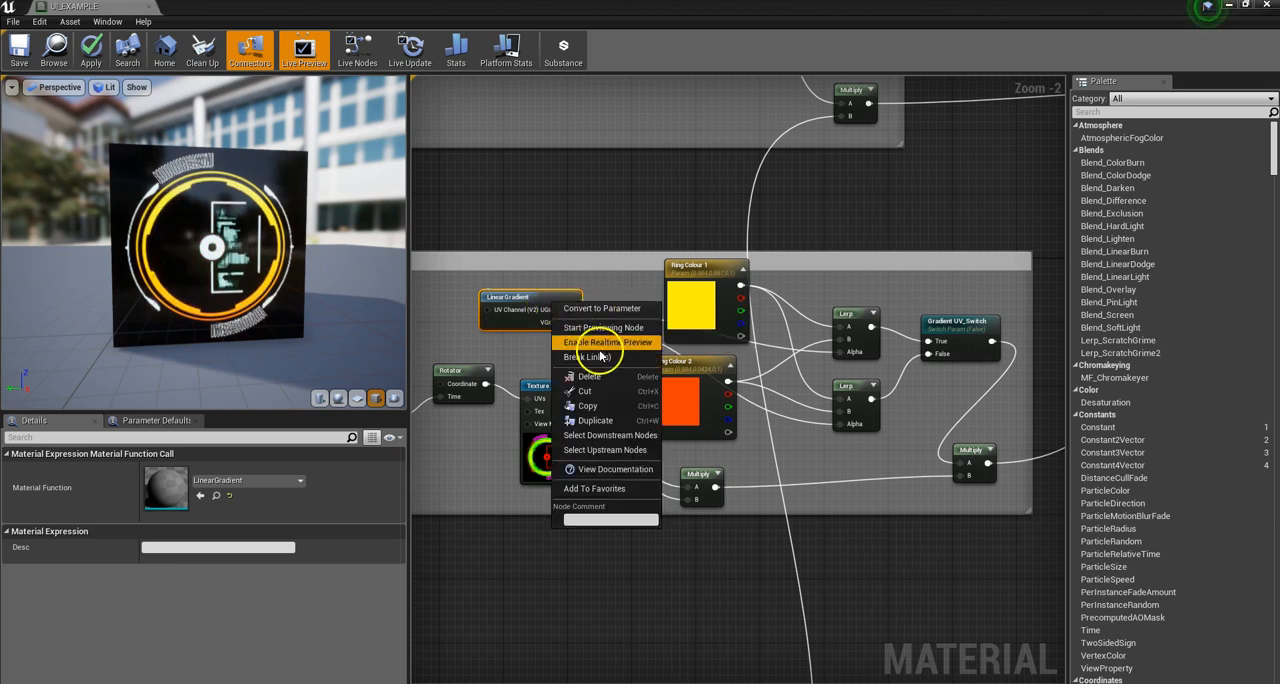
left_click(600, 328)
left_click_drag(243, 286, 111, 221)
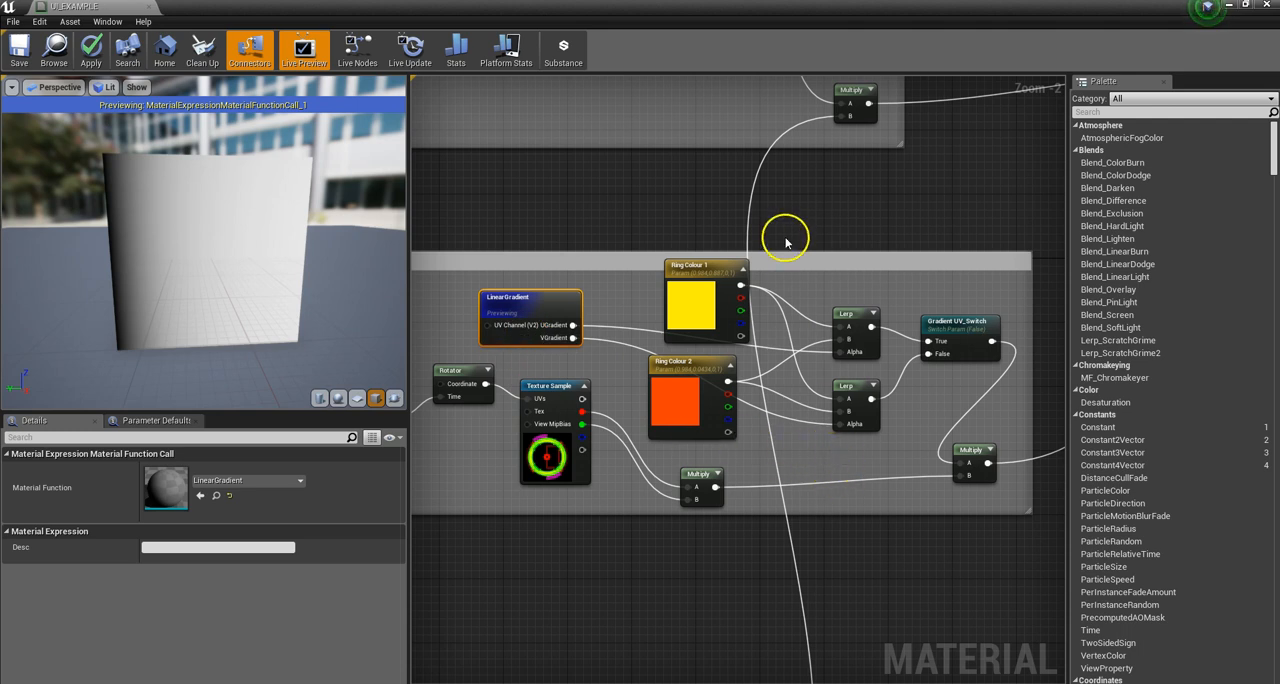
Step: Move Ring Colour 1 farther from the Lerp nodes and nudge the Gradient UV_Switch node closer to them
left_click_drag(714, 298, 681, 273)
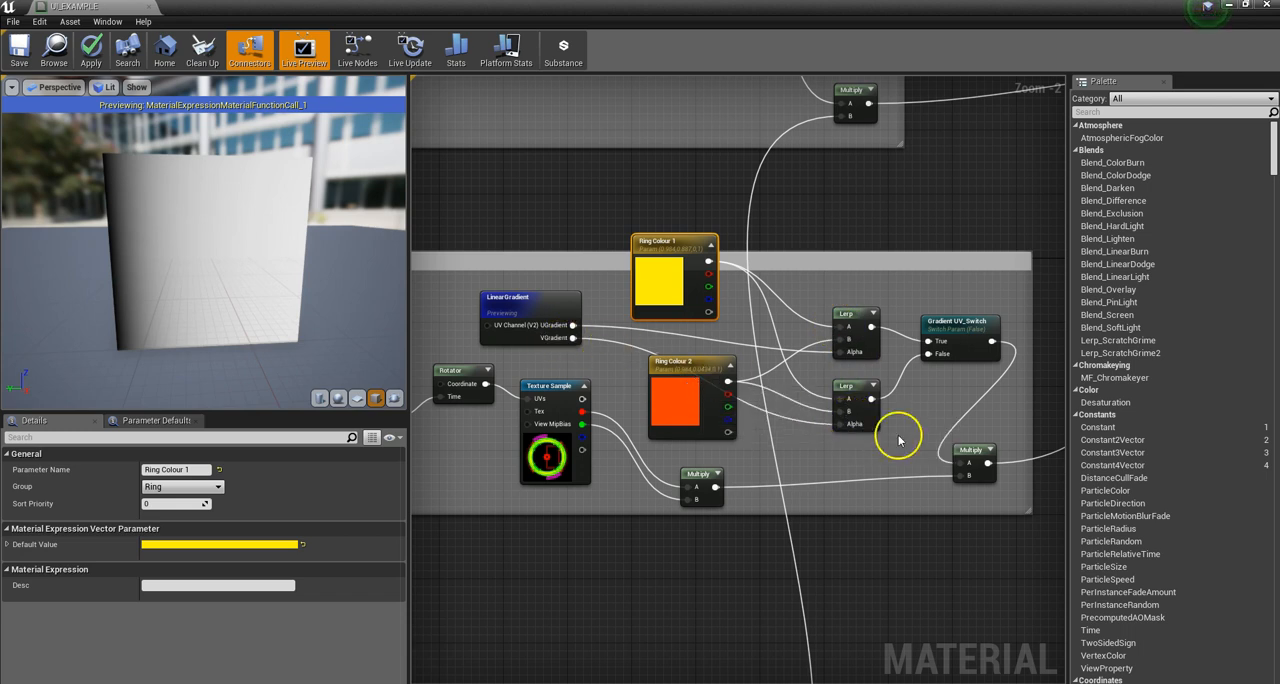
left_click(523, 309)
right_click(523, 309)
left_click(555, 315)
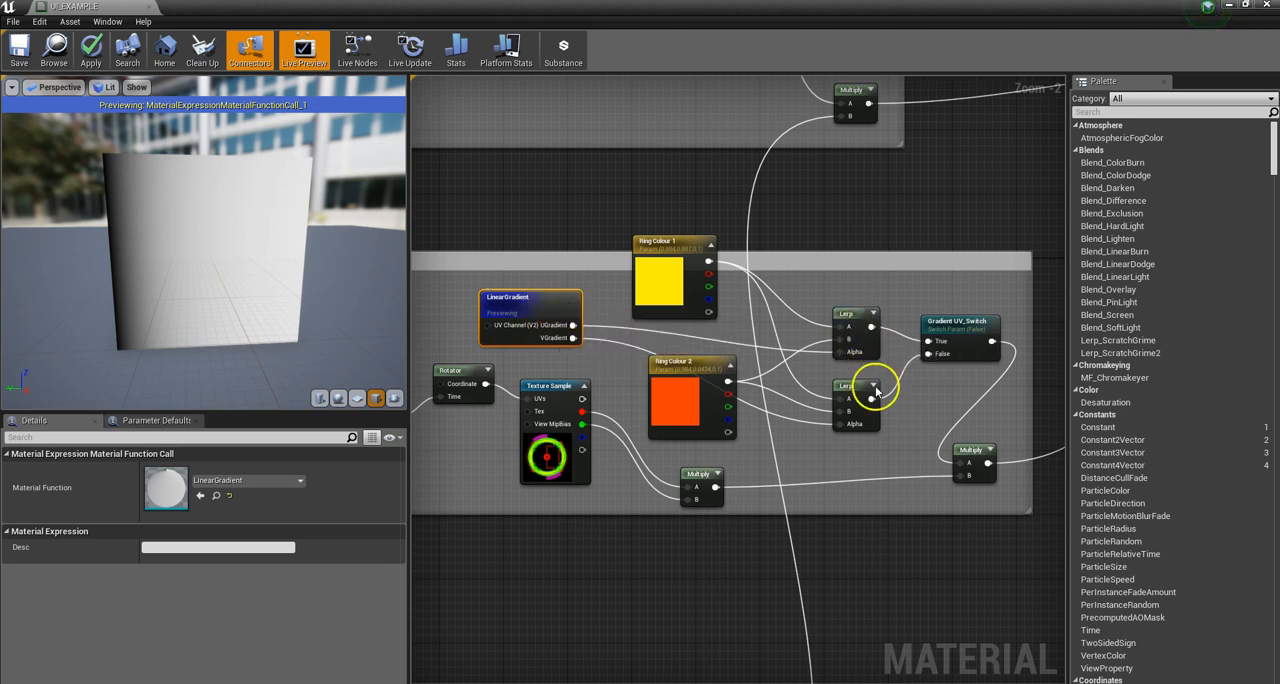
left_click_drag(960, 348, 951, 343)
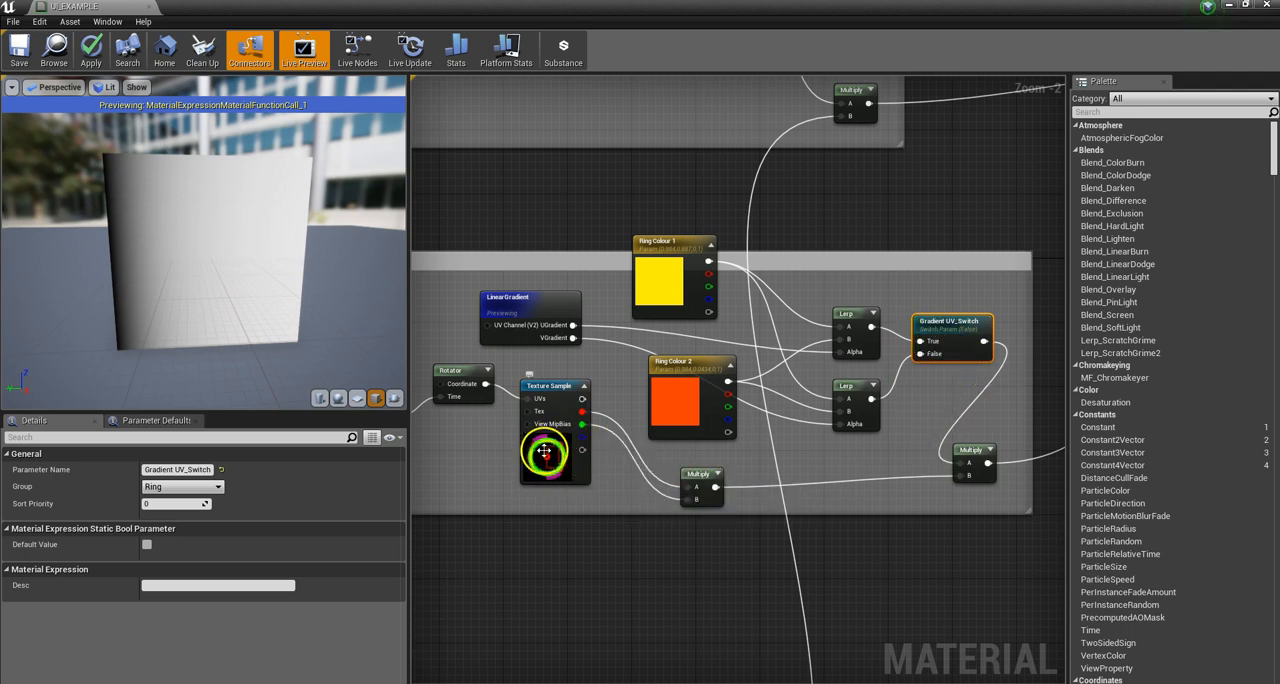
Step: Preview the Multiply node that combines the ring Texture Sample's Red and Green channels
left_click(697, 478)
right_click(703, 474)
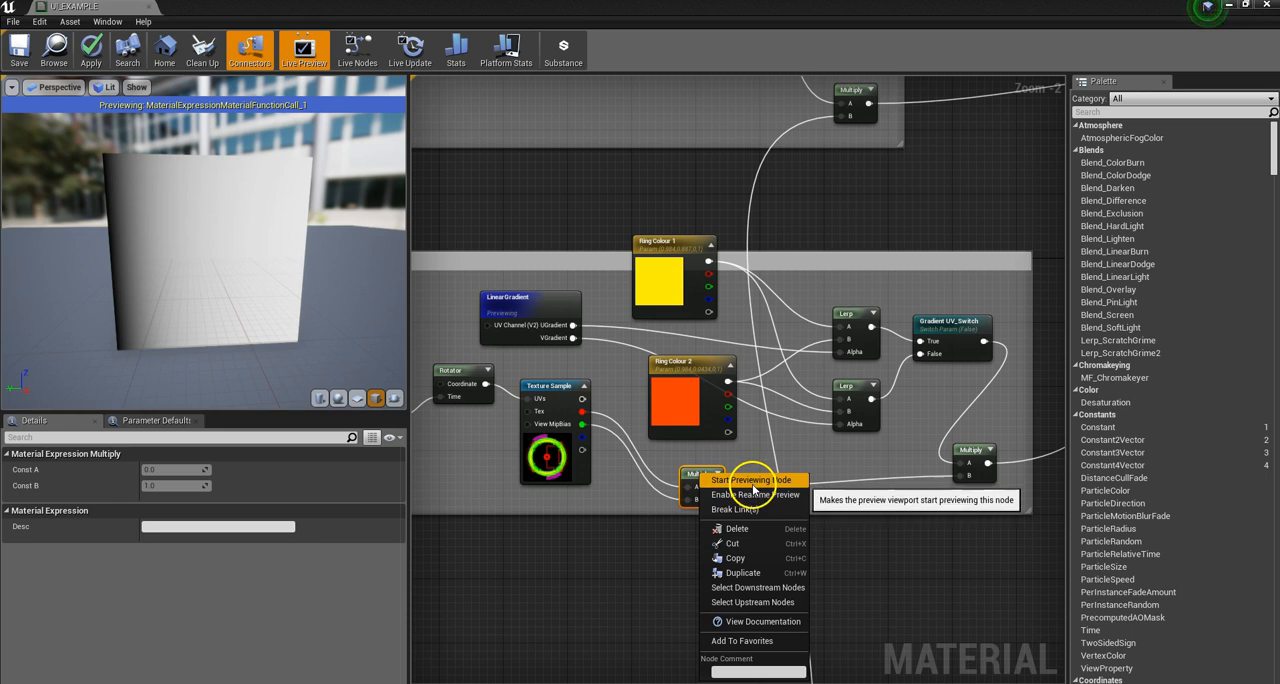
left_click(752, 481)
left_click_drag(240, 271, 265, 278)
scroll(195, 249, "down", 4)
scroll(196, 249, "up", 8)
scroll(248, 263, "down", 4)
scroll(248, 263, "down", 4)
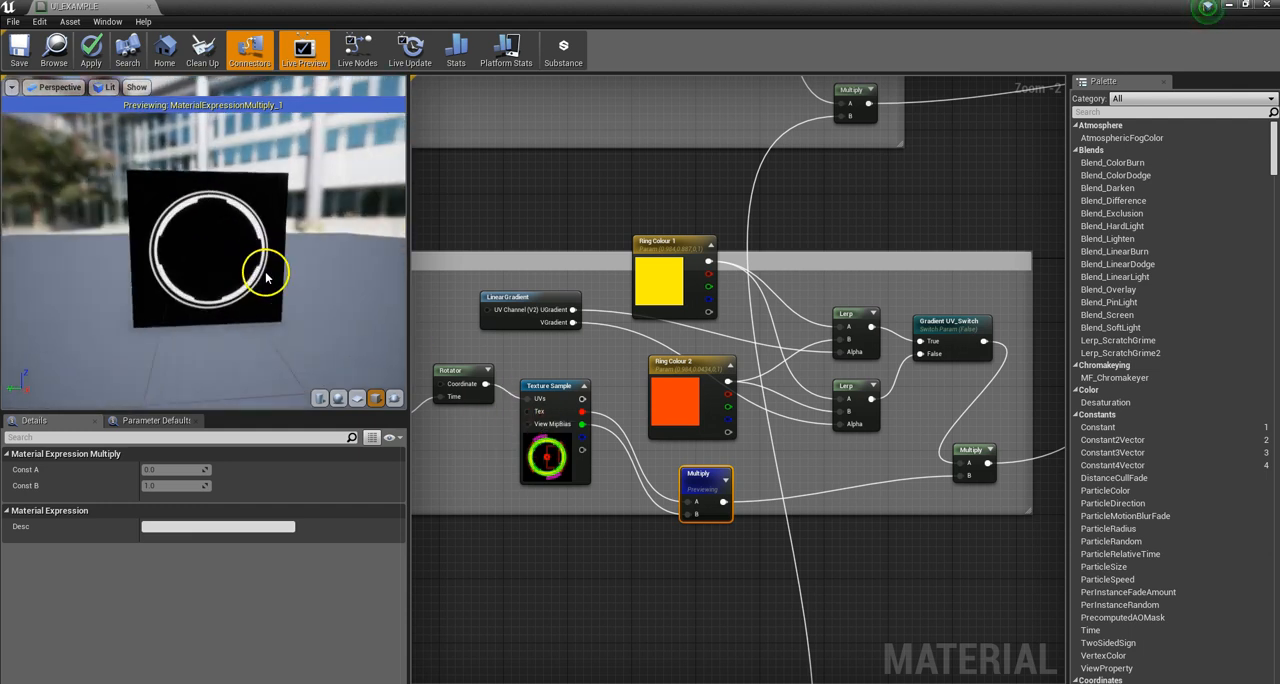
left_click_drag(648, 494, 688, 500)
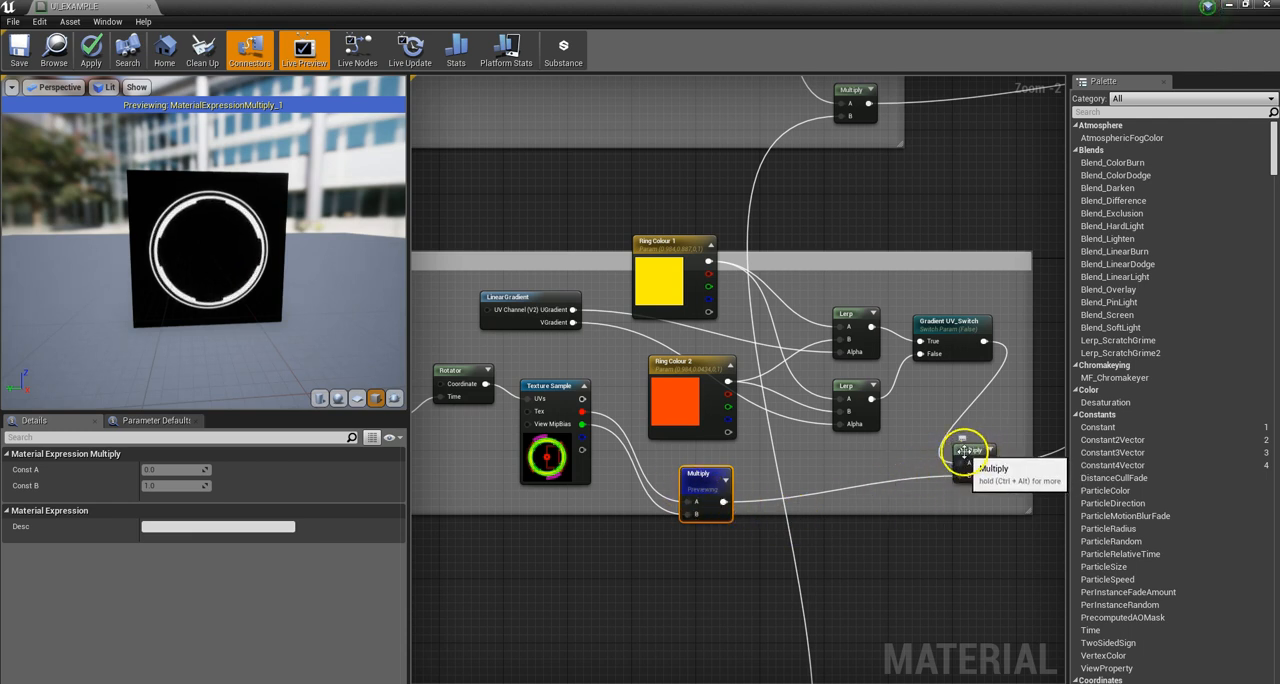
Step: Preview the upper Lerp feeding Gradient UV_Switch's True input, then the lower Lerp feeding its False input
left_click(937, 327)
right_click(937, 327)
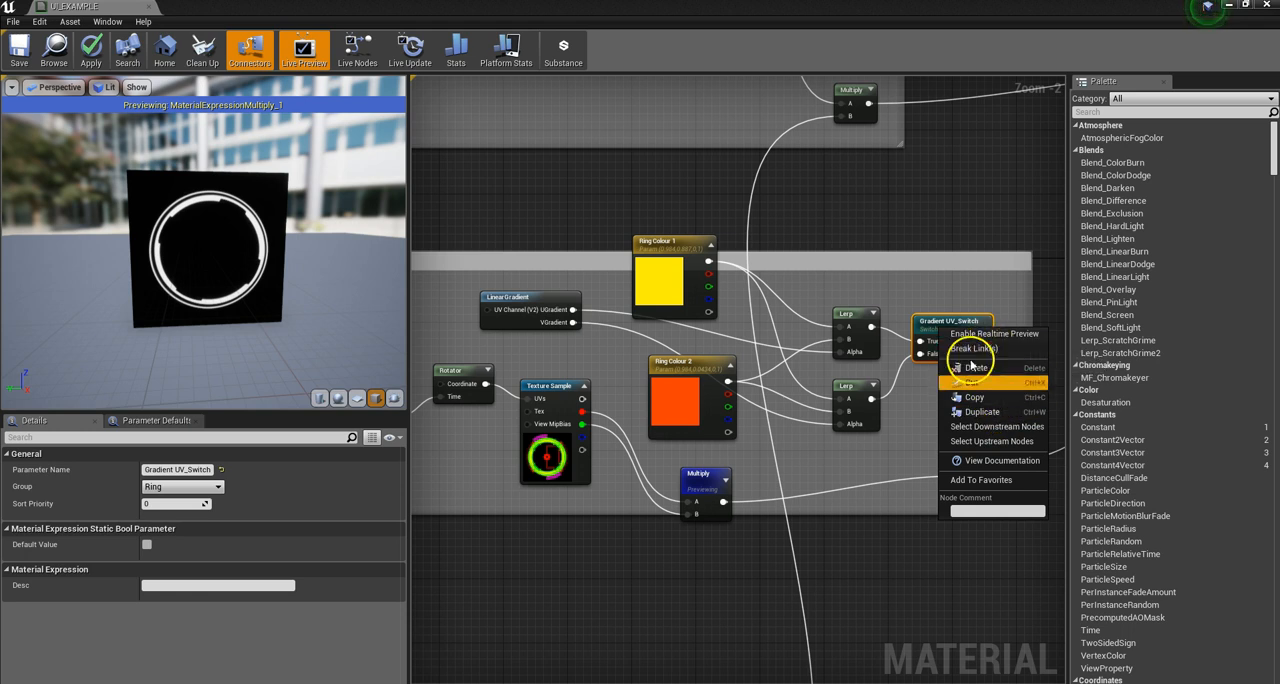
left_click(849, 310)
right_click(850, 313)
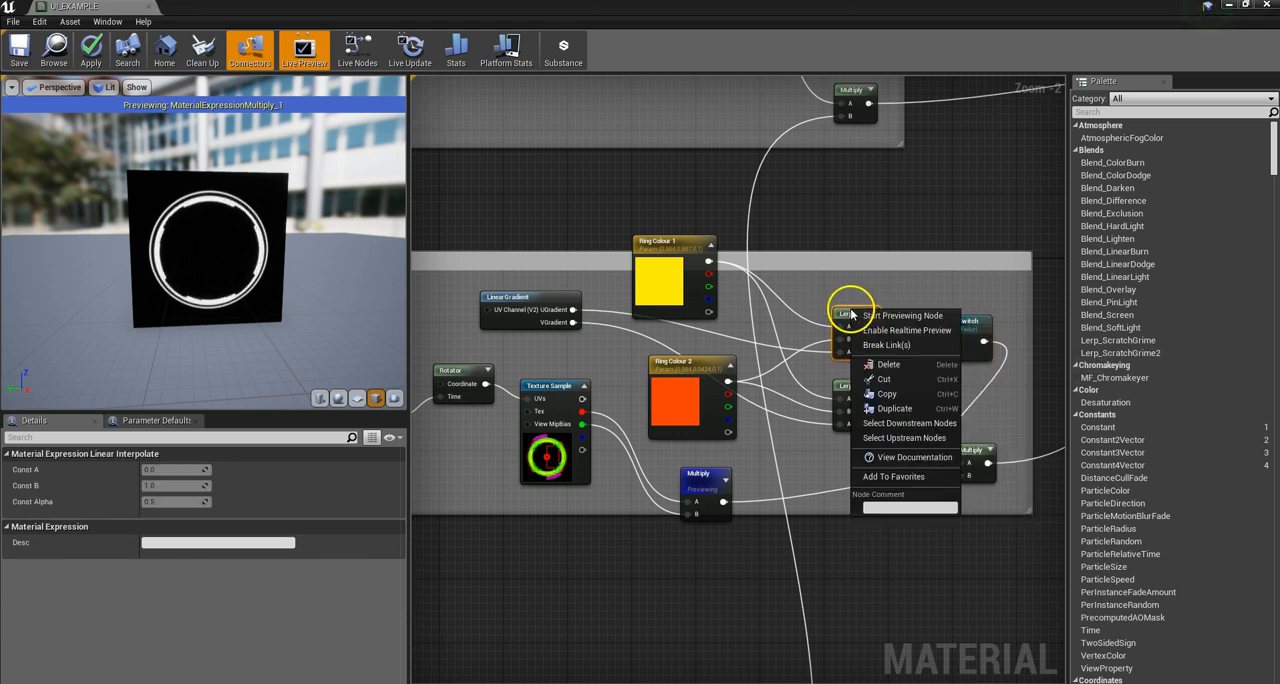
left_click(901, 315)
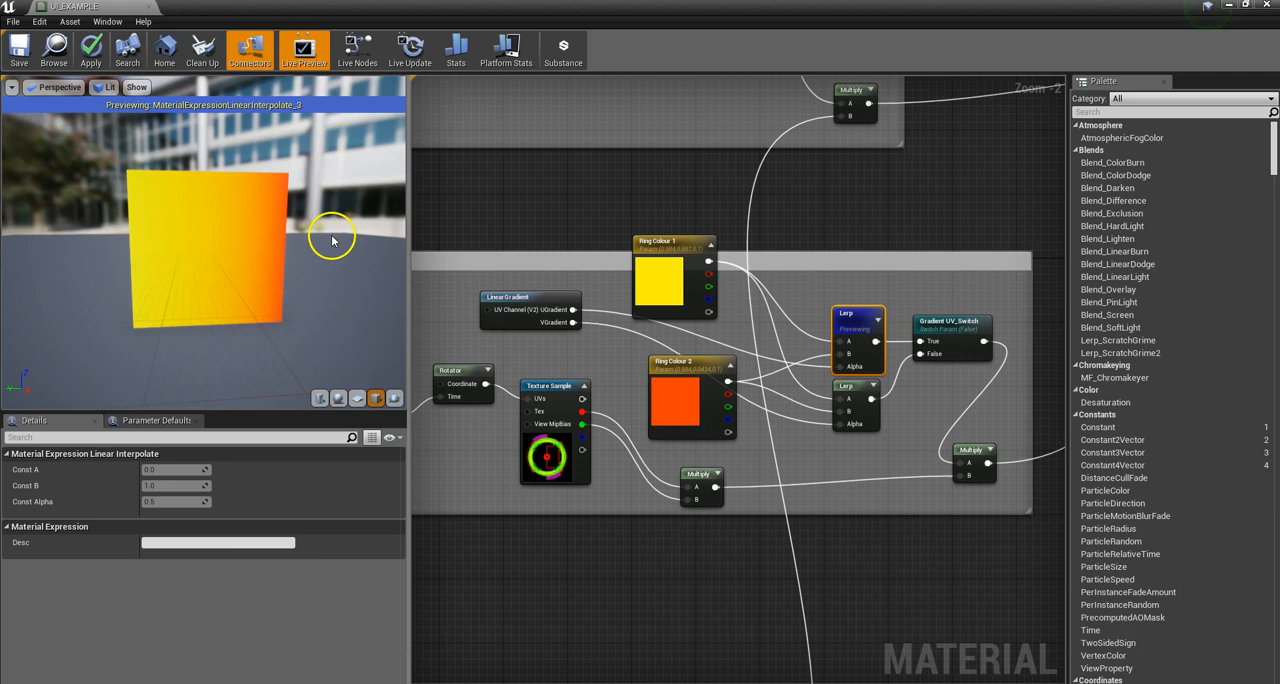
right_click(851, 386)
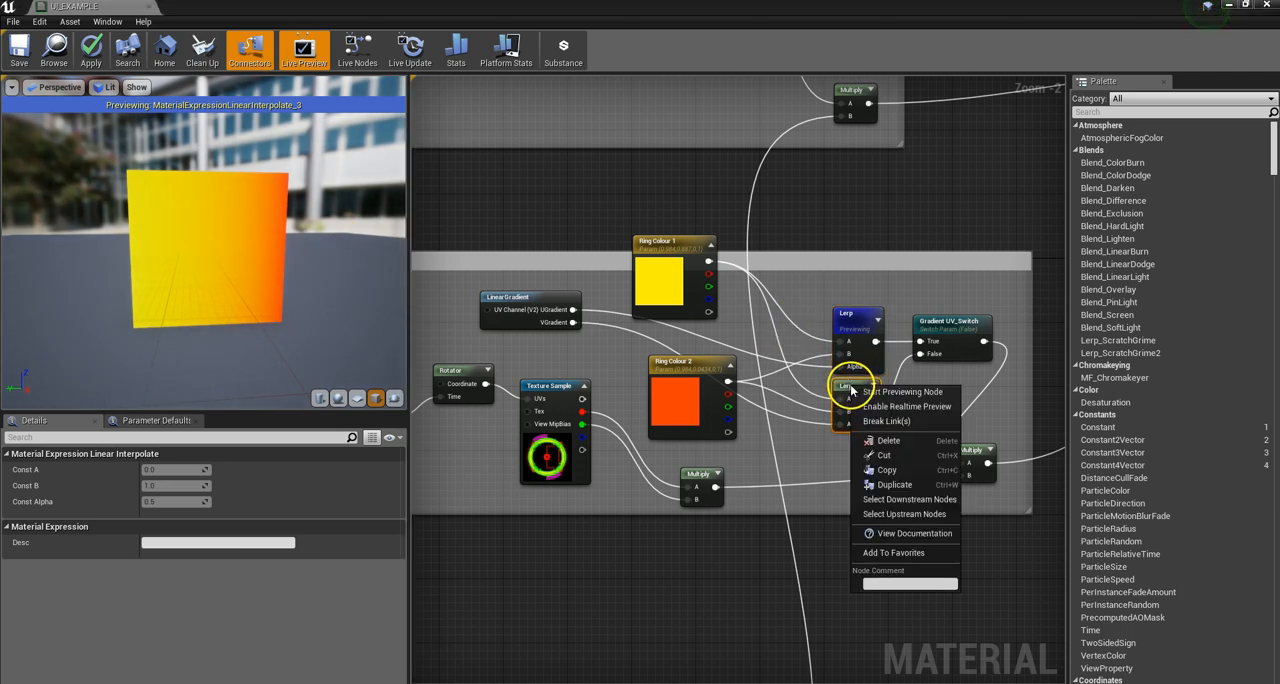
left_click(889, 395)
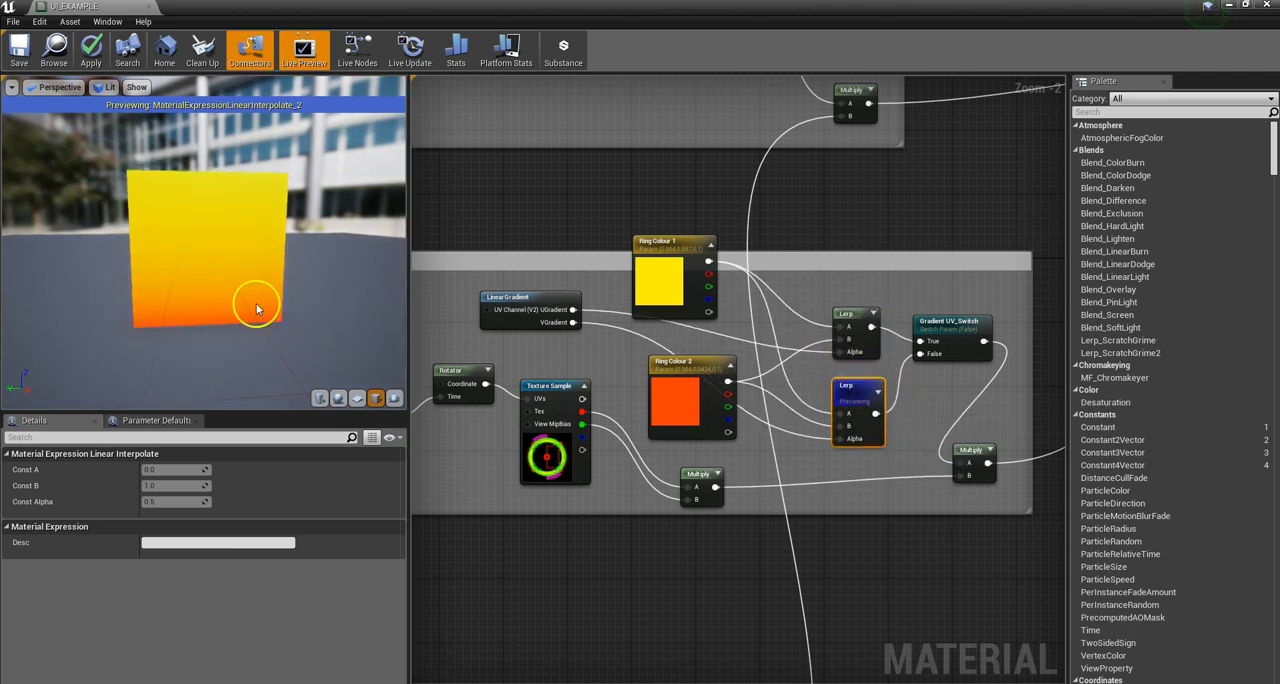
Step: Preview the ring mask's Multiply again, then the final Multiply that combines it with Gradient UV_Switch and feeds ADD ELEMENTS
right_click(701, 479)
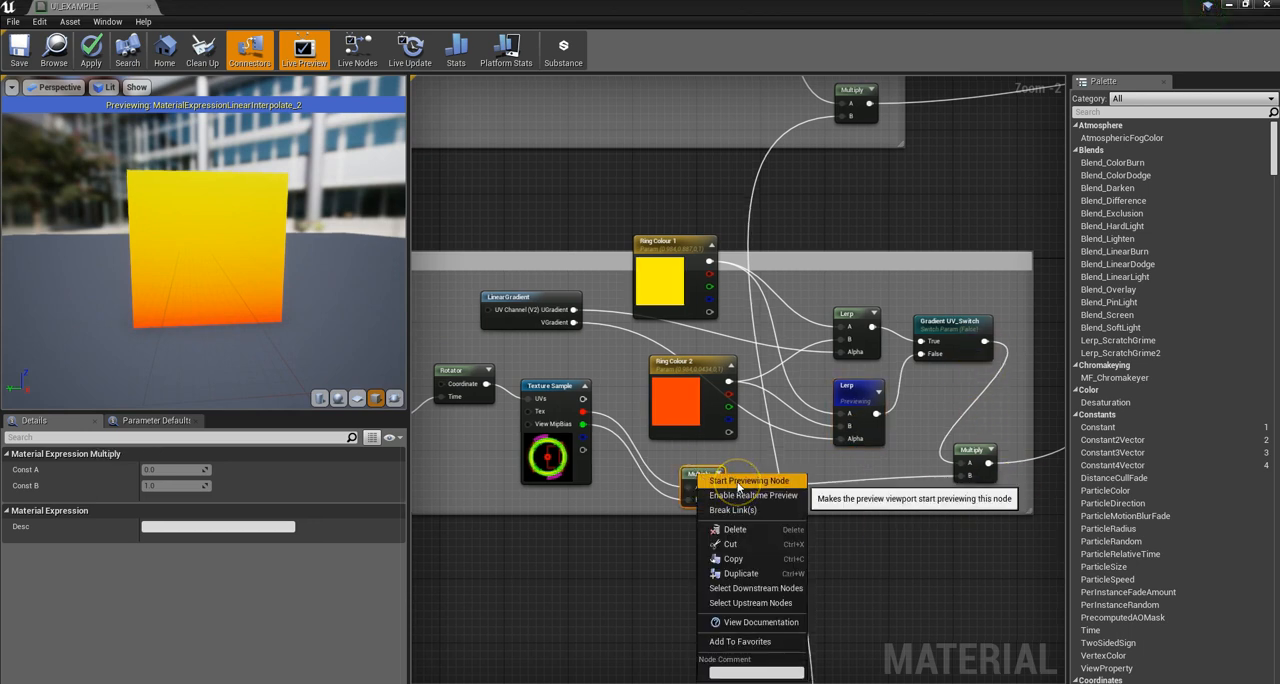
left_click(738, 484)
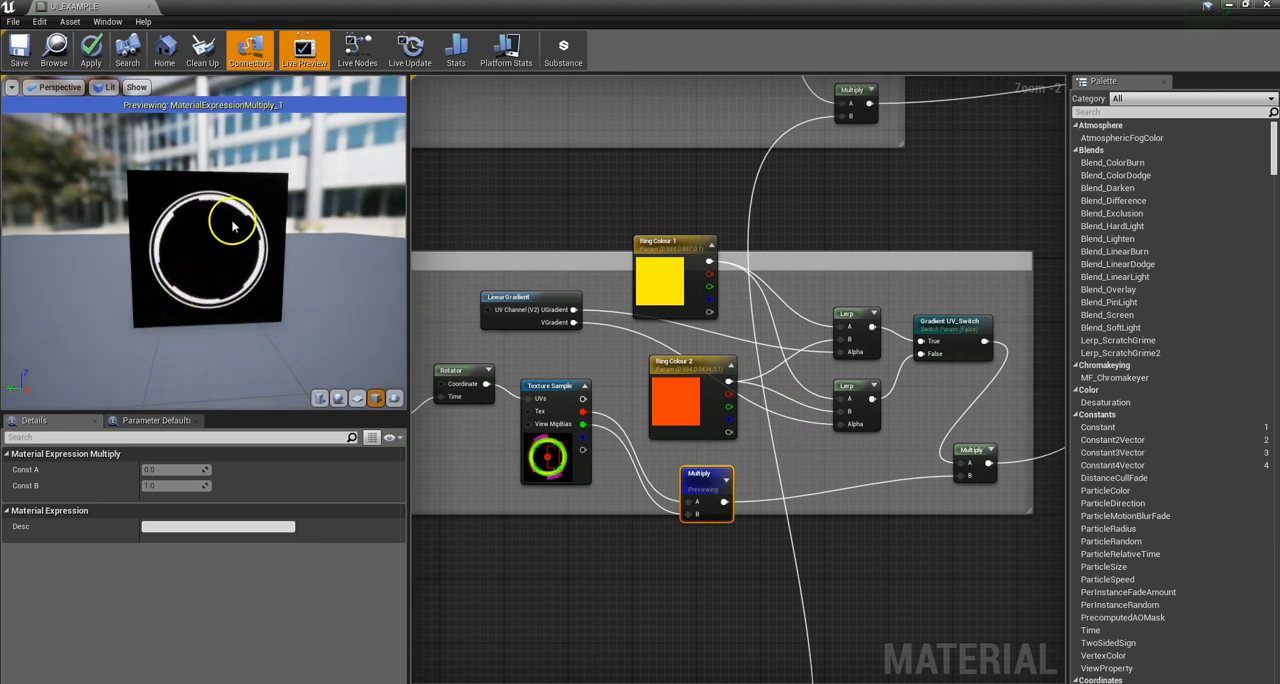
scroll(533, 365, "down", 3)
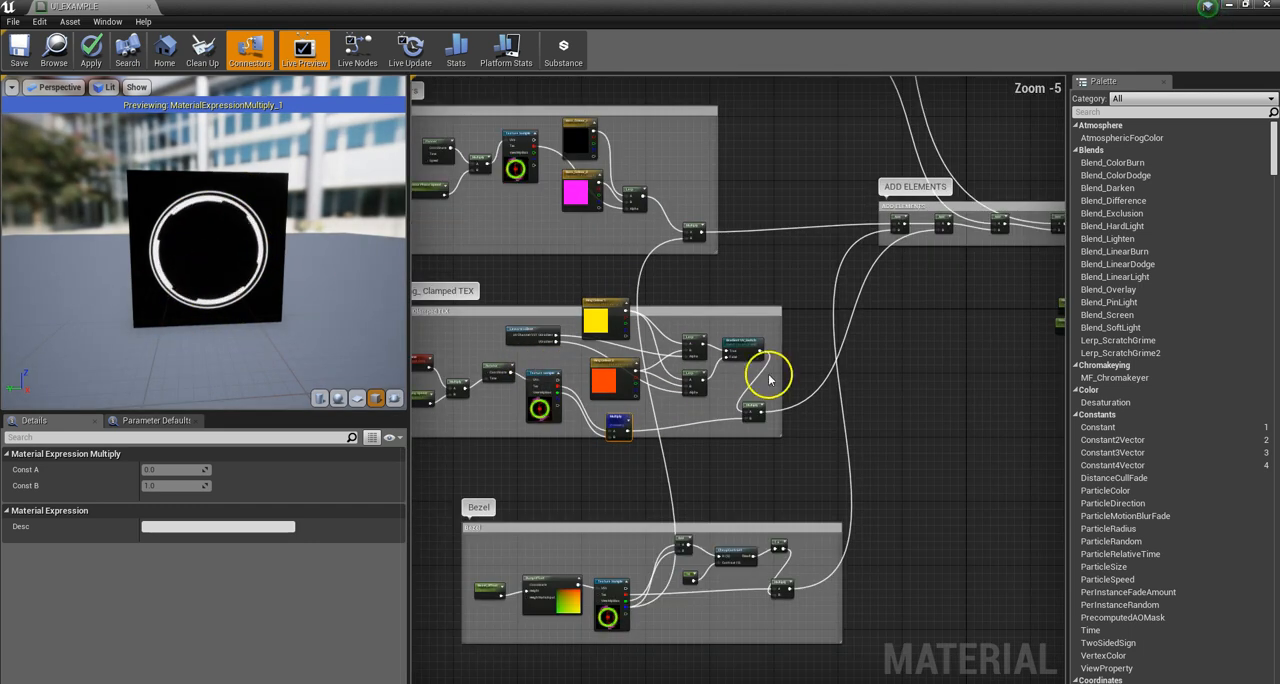
scroll(766, 372, "up", 4)
right_click(750, 400)
left_click(793, 410)
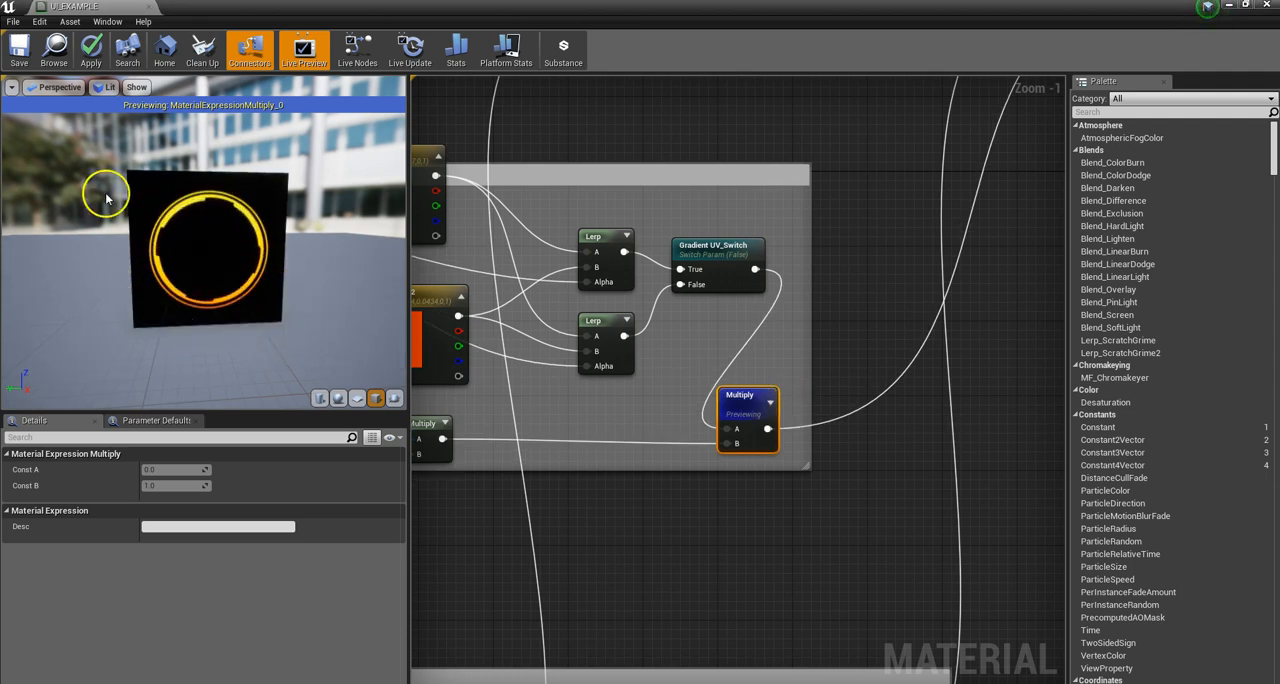
scroll(566, 303, "down", 6)
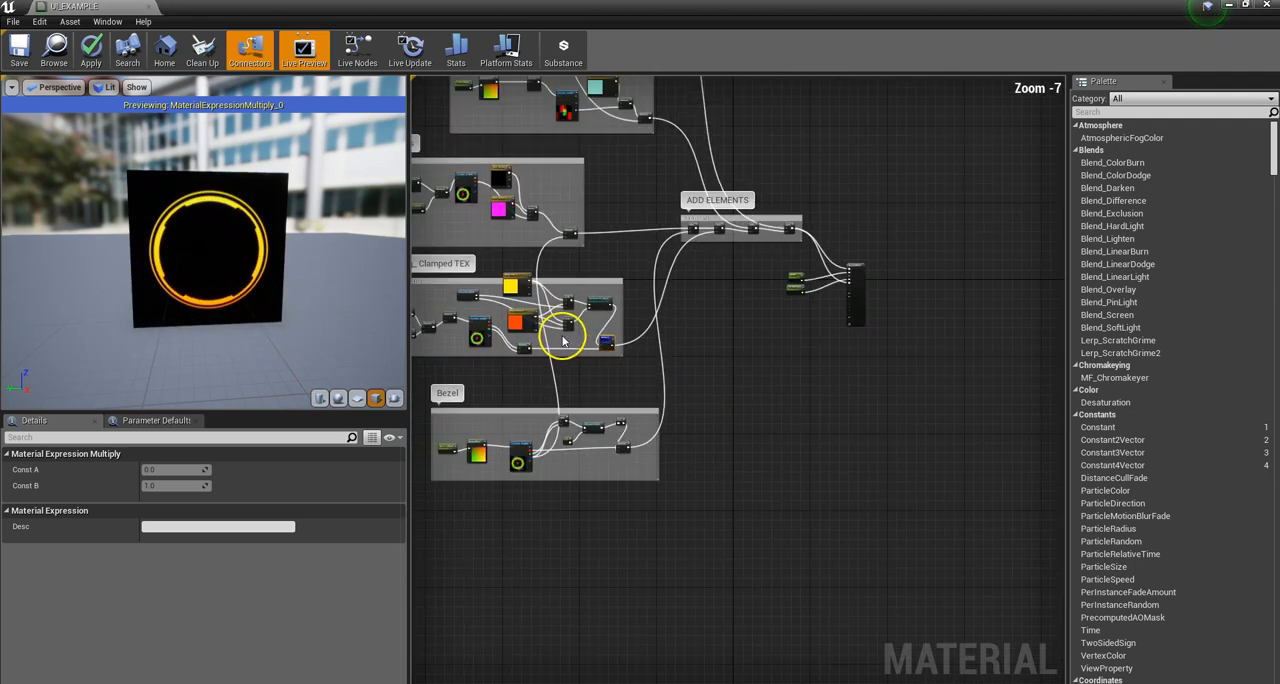
scroll(664, 269, "up", 4)
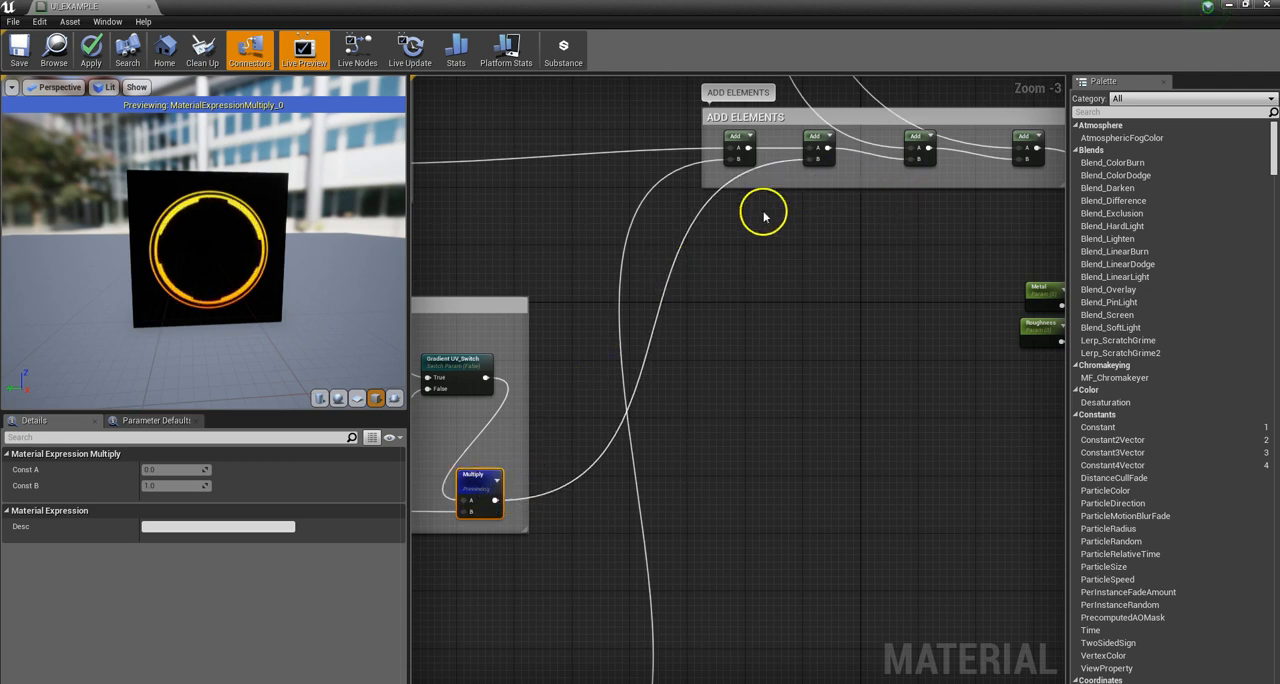
Step: Examine how the Extraction, Code, Bars, Ring_Clamped TEX and Bezel groups chain through the ADD ELEMENTS nodes into the material output
scroll(770, 230, "down", 3)
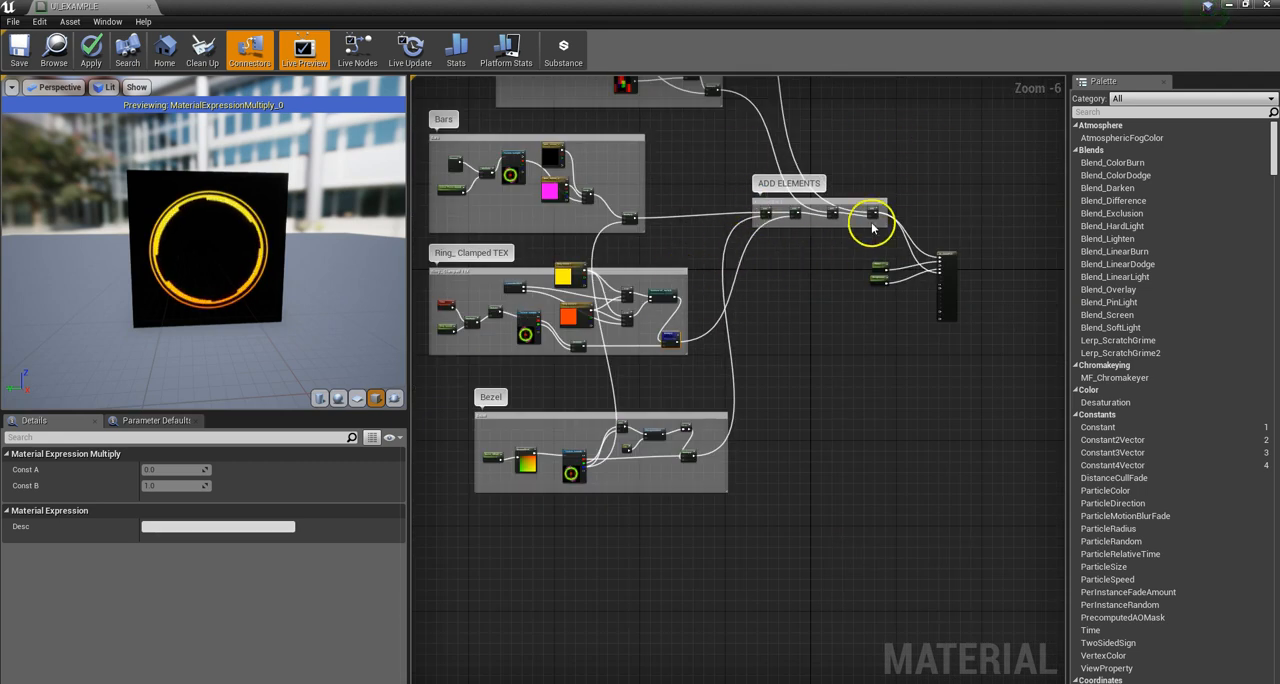
scroll(784, 173, "up", 3)
scroll(770, 195, "down", 2)
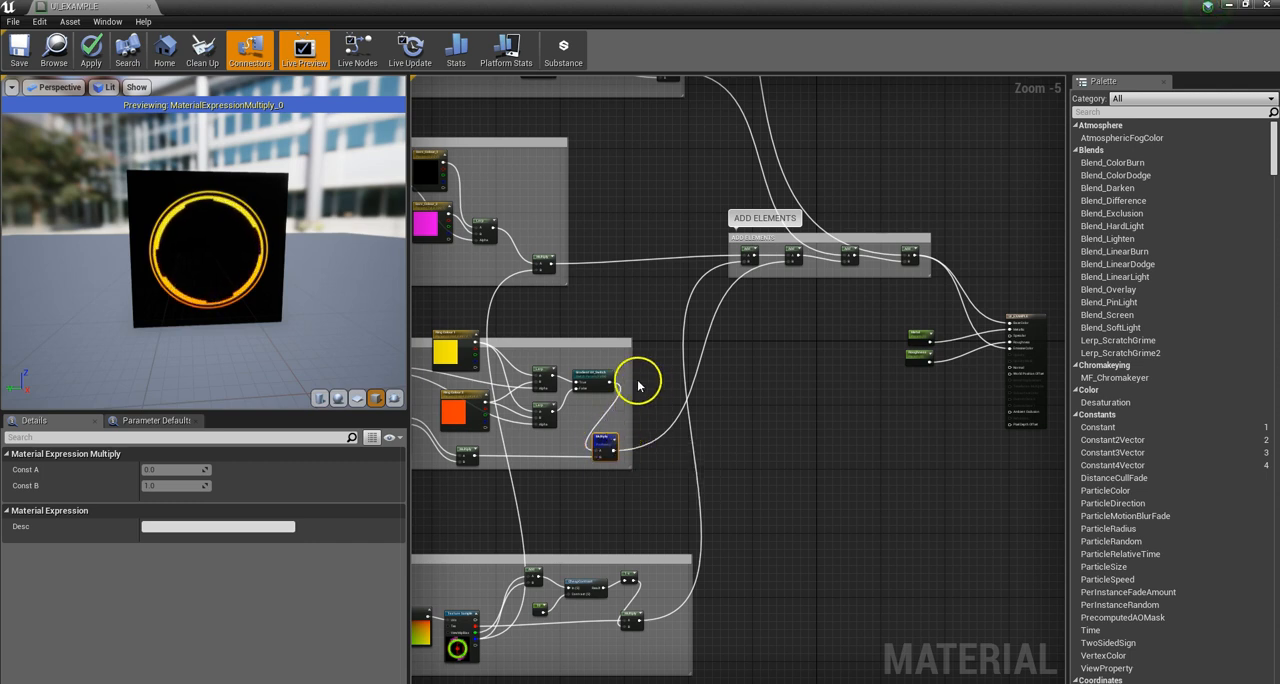
scroll(593, 418, "down", 2)
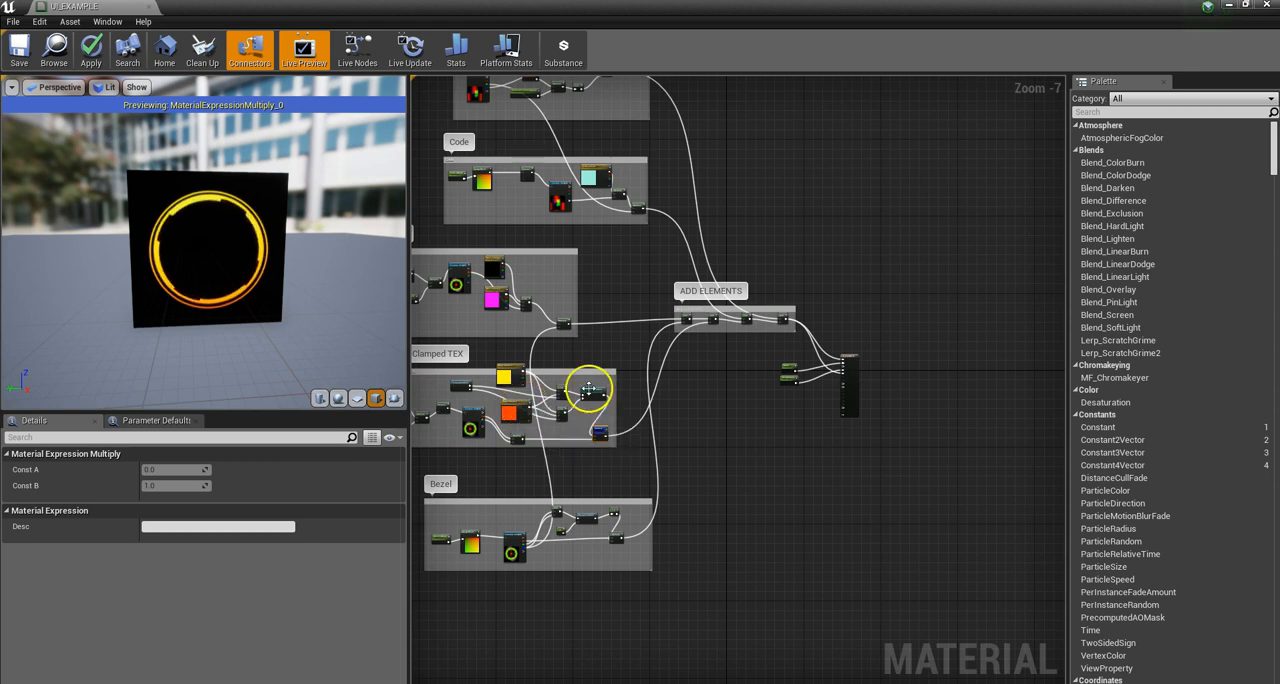
scroll(592, 395, "up", 1)
scroll(598, 440, "down", 1)
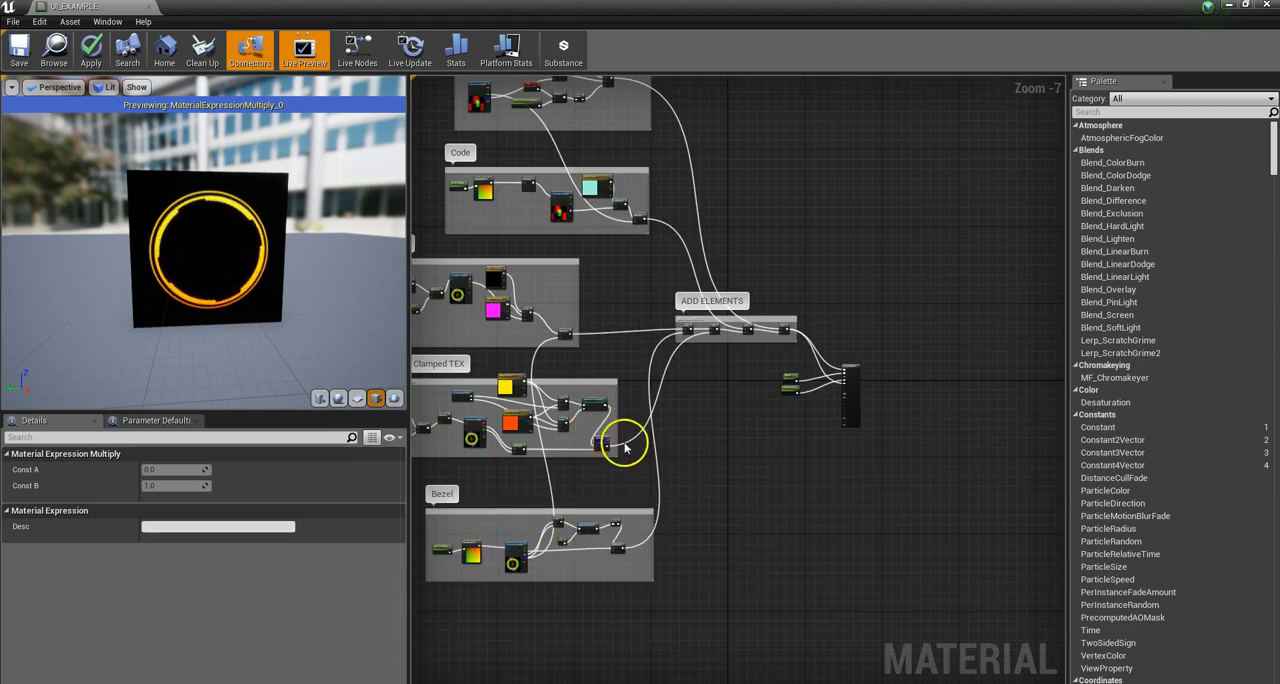
scroll(656, 333, "up", 3)
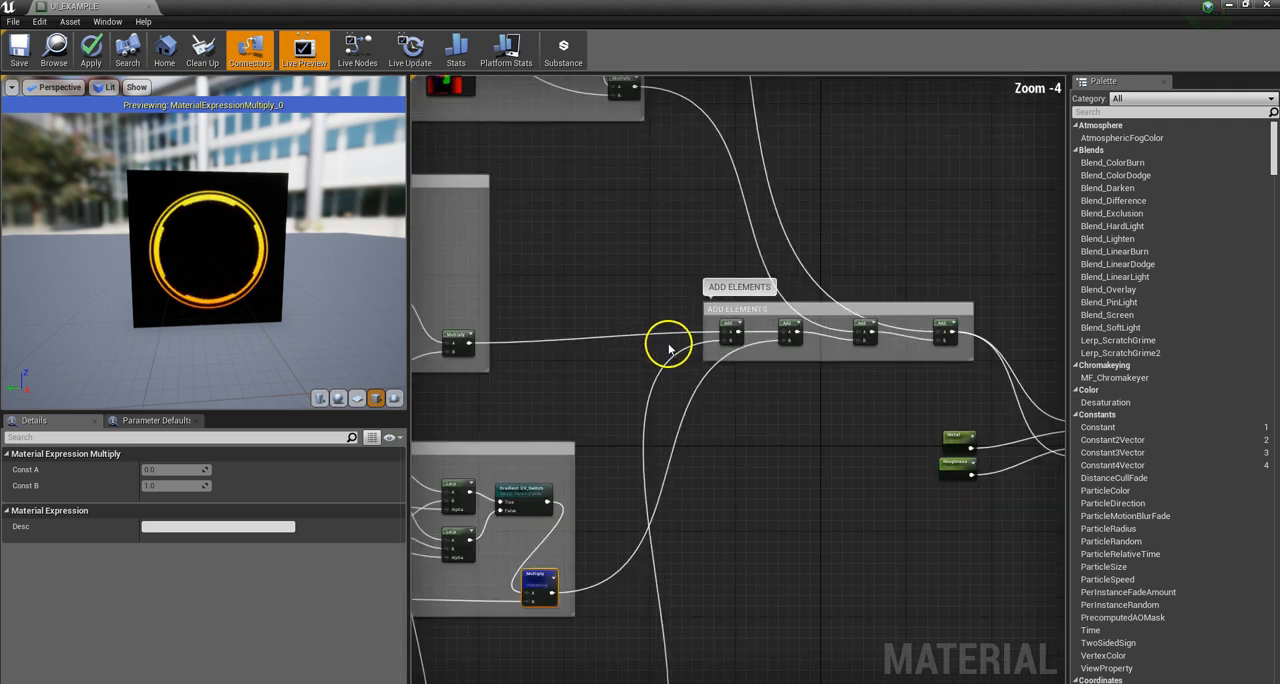
scroll(722, 352, "down", 4)
scroll(712, 347, "up", 3)
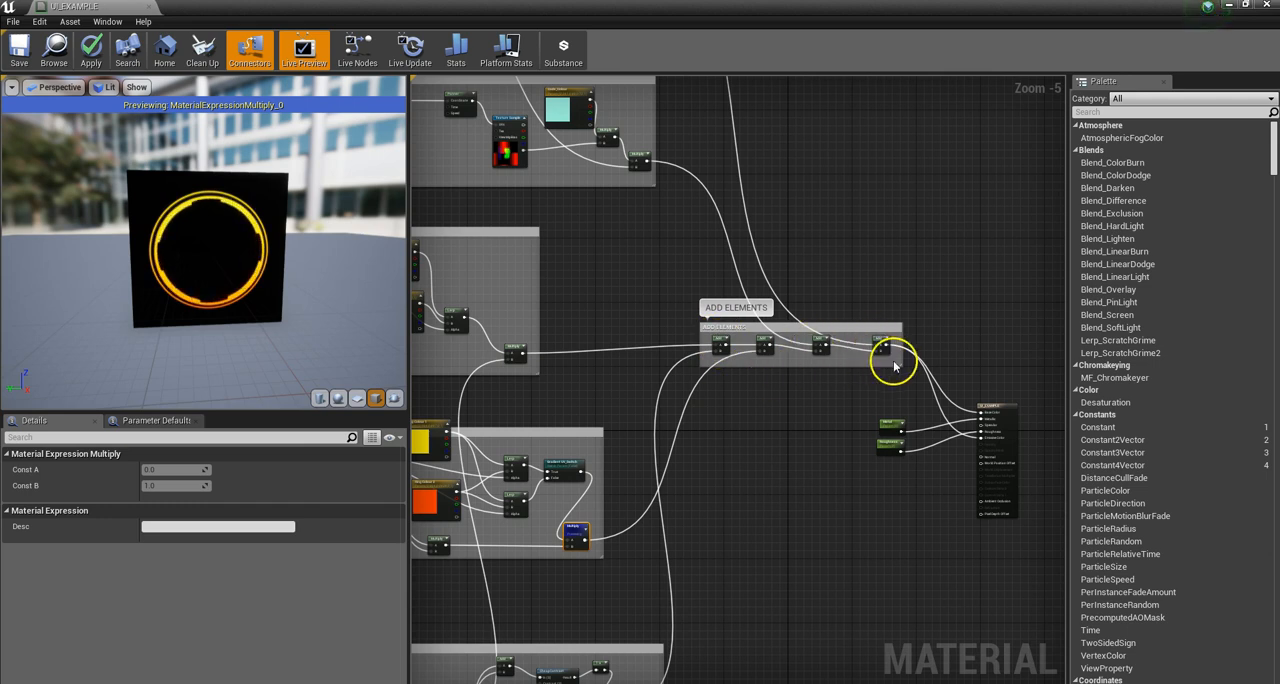
scroll(956, 360, "down", 3)
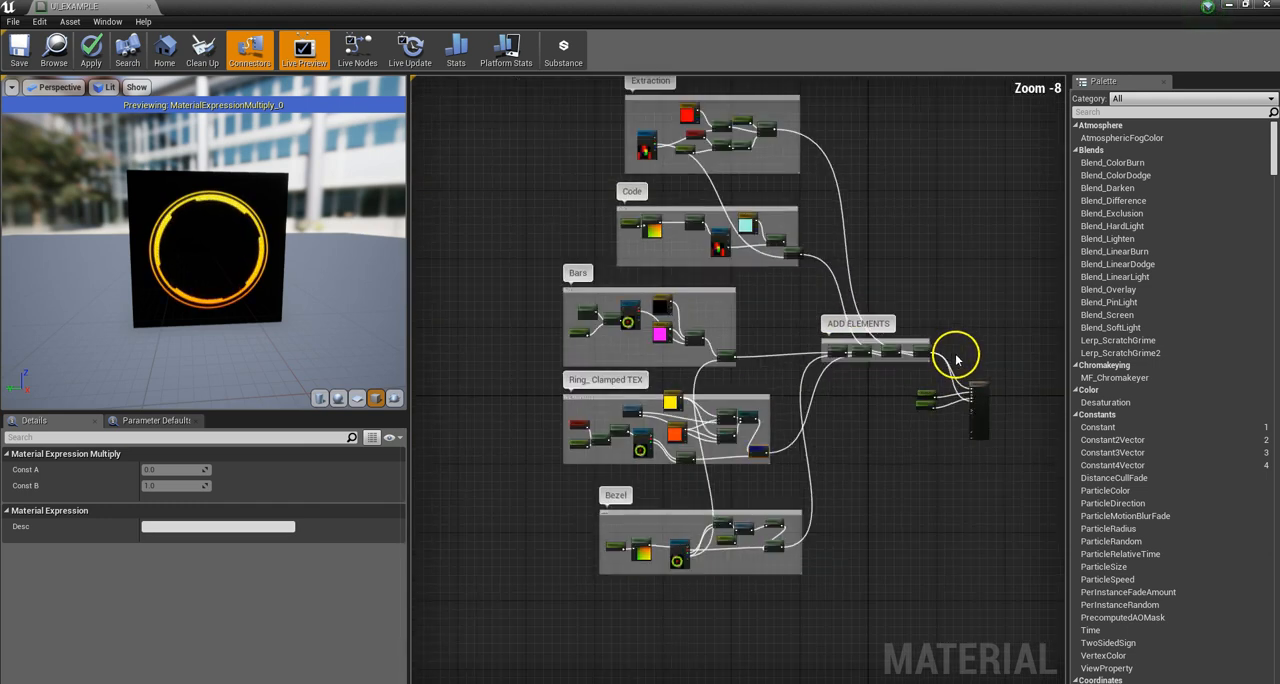
scroll(588, 273, "up", 4)
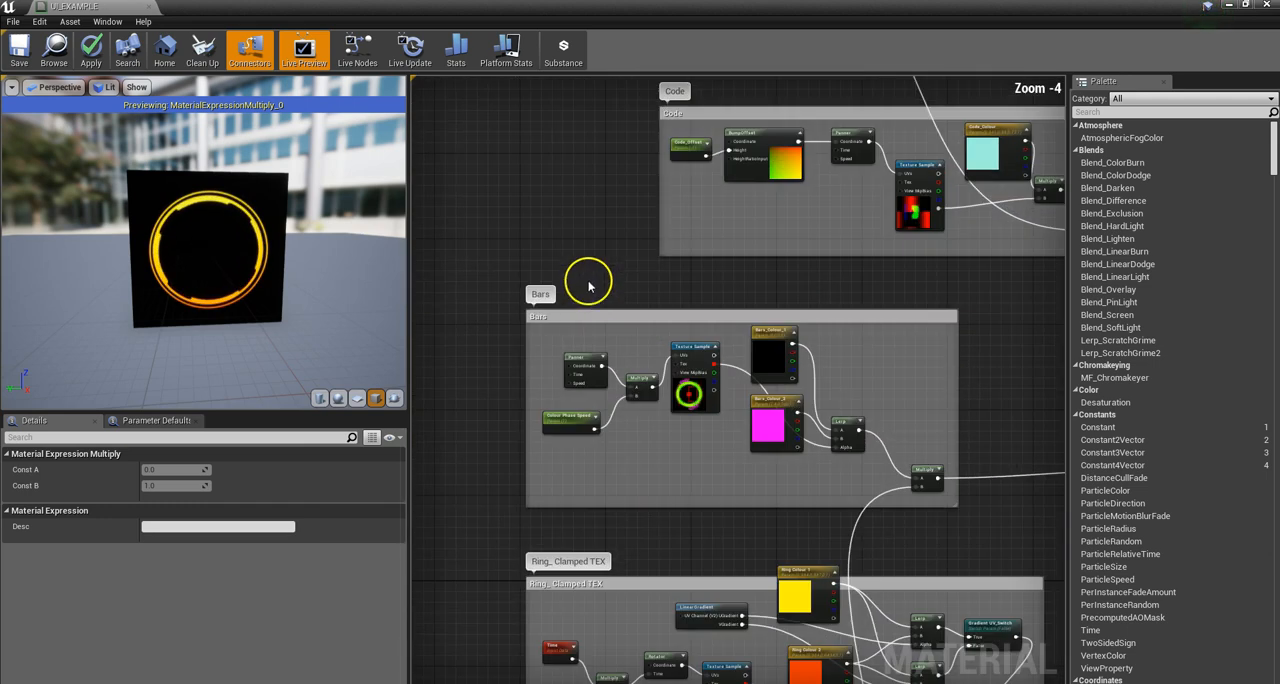
Step: Place the material editor as a smaller window over the level editor and assign the UITEST_2 texture to the Bars group's Texture Sample
left_click(640, 318)
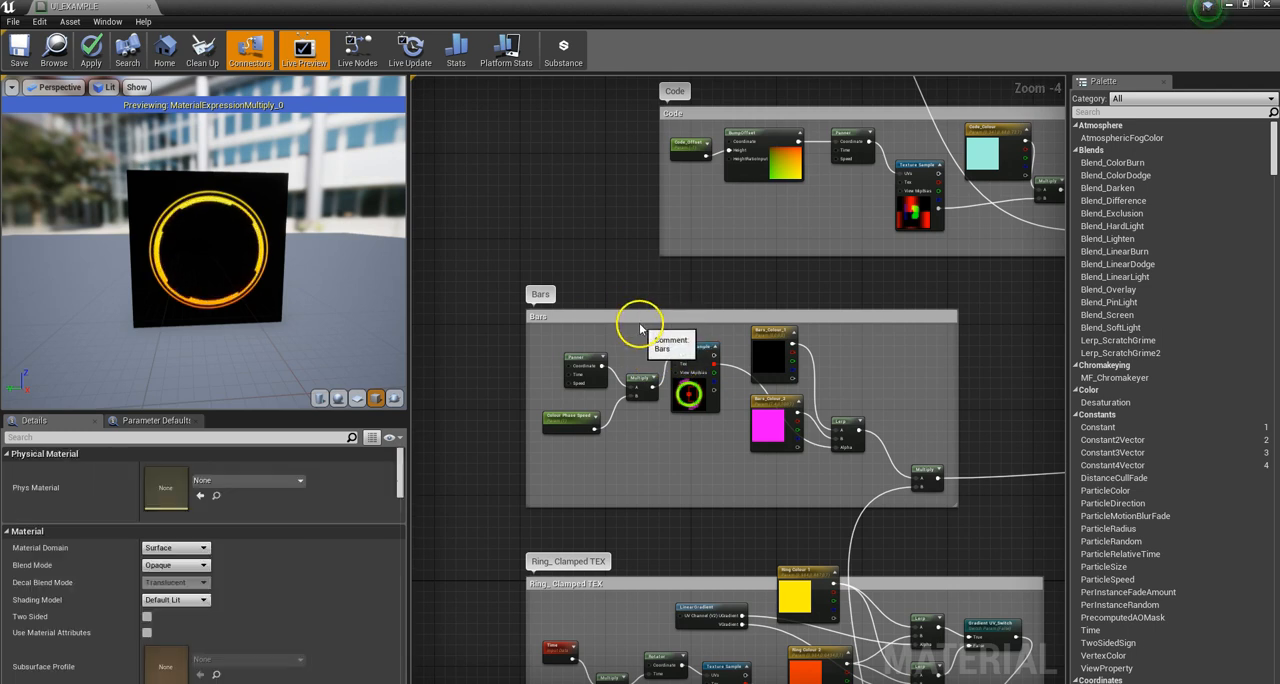
left_click(700, 373)
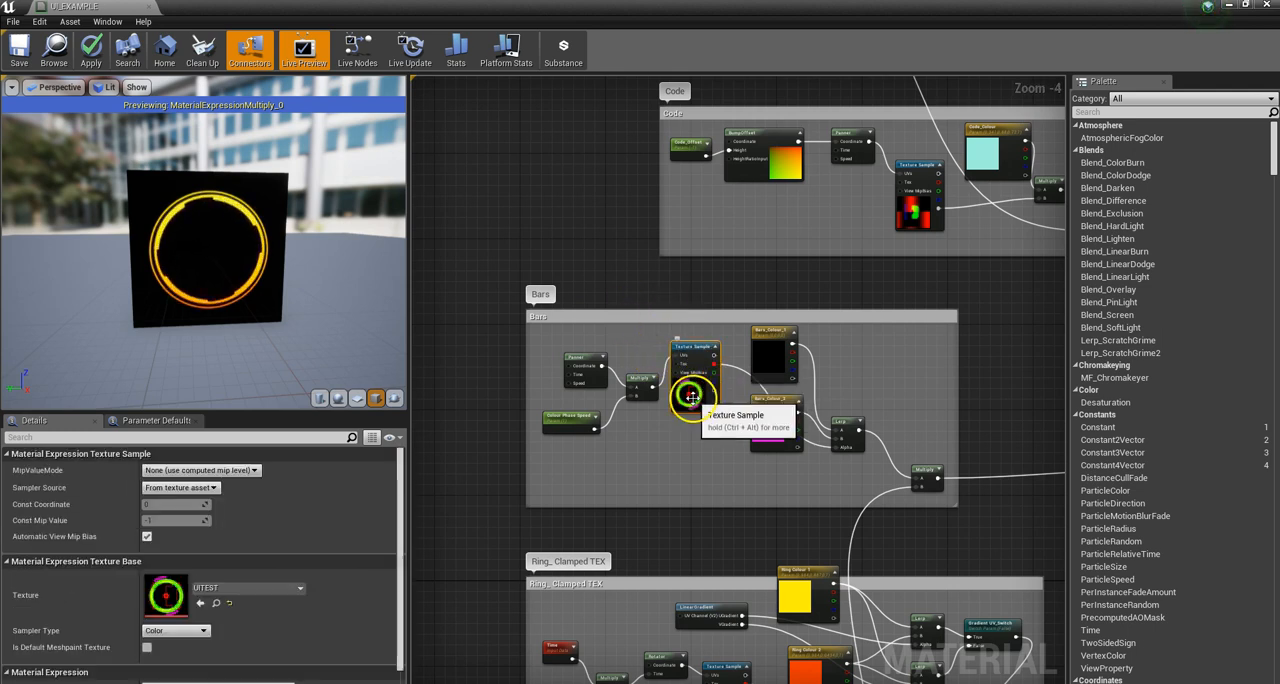
scroll(690, 394, "up", 3)
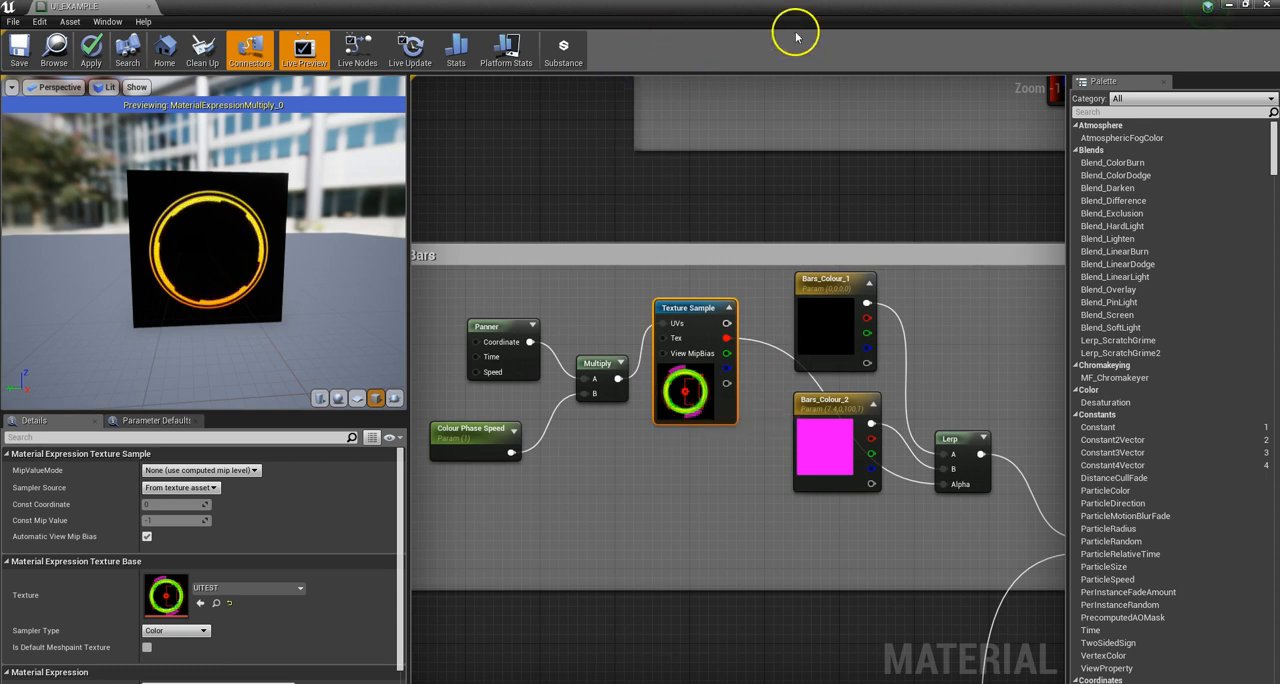
left_click(1245, 8)
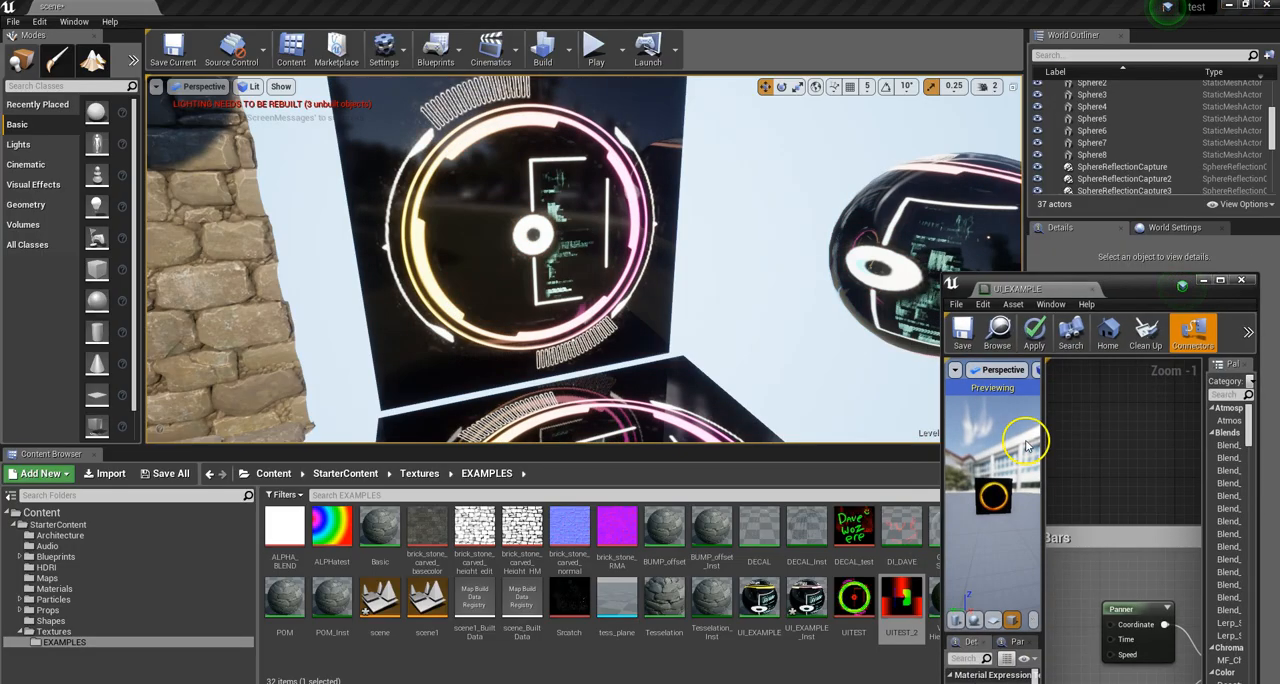
left_click_drag(1128, 289, 850, 182)
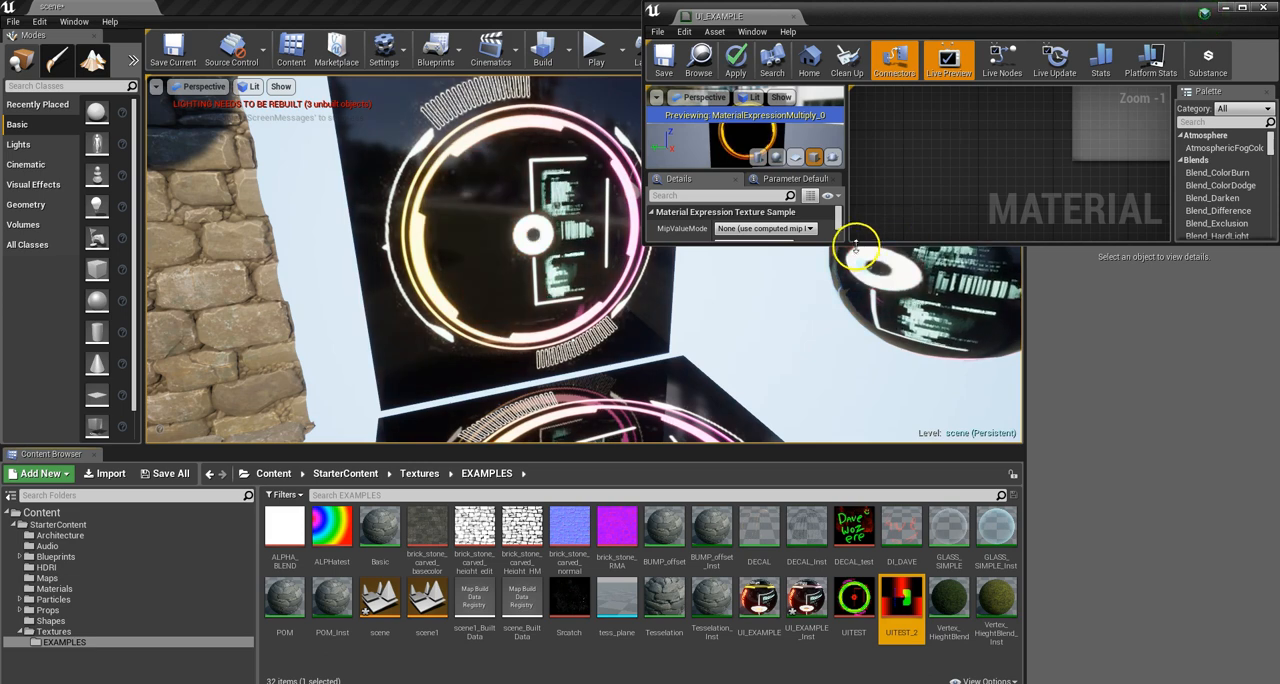
double_click(813, 243)
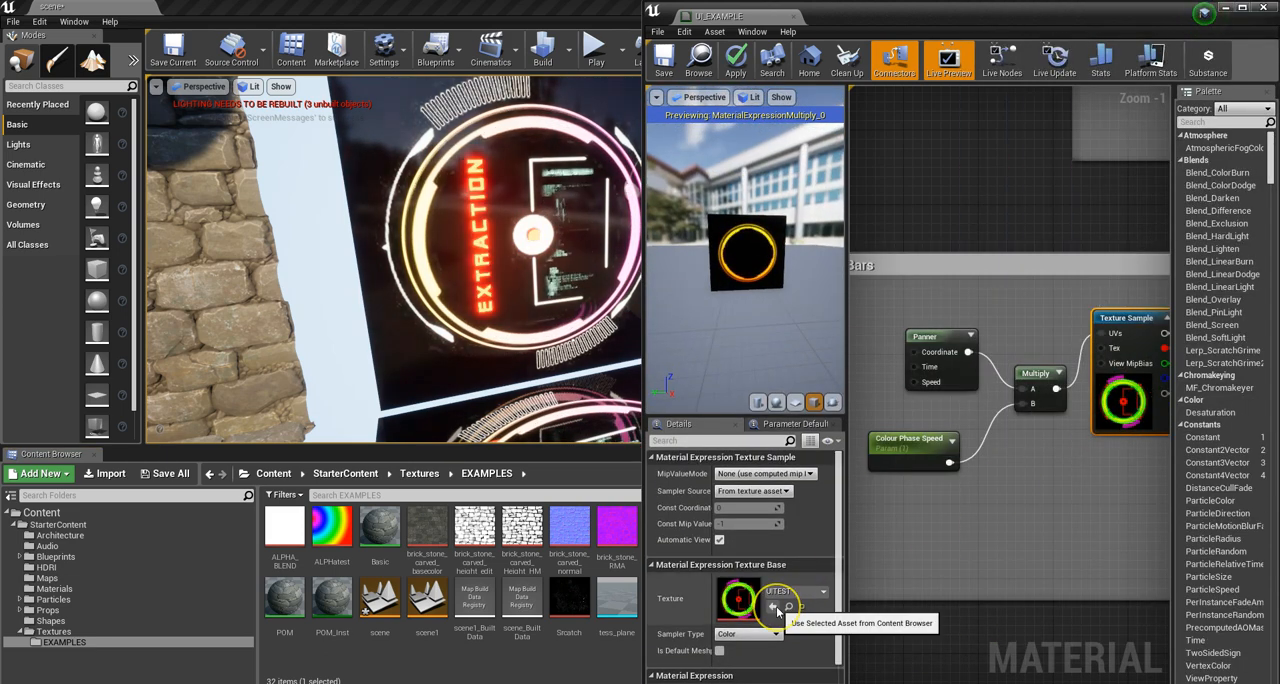
left_click(776, 609)
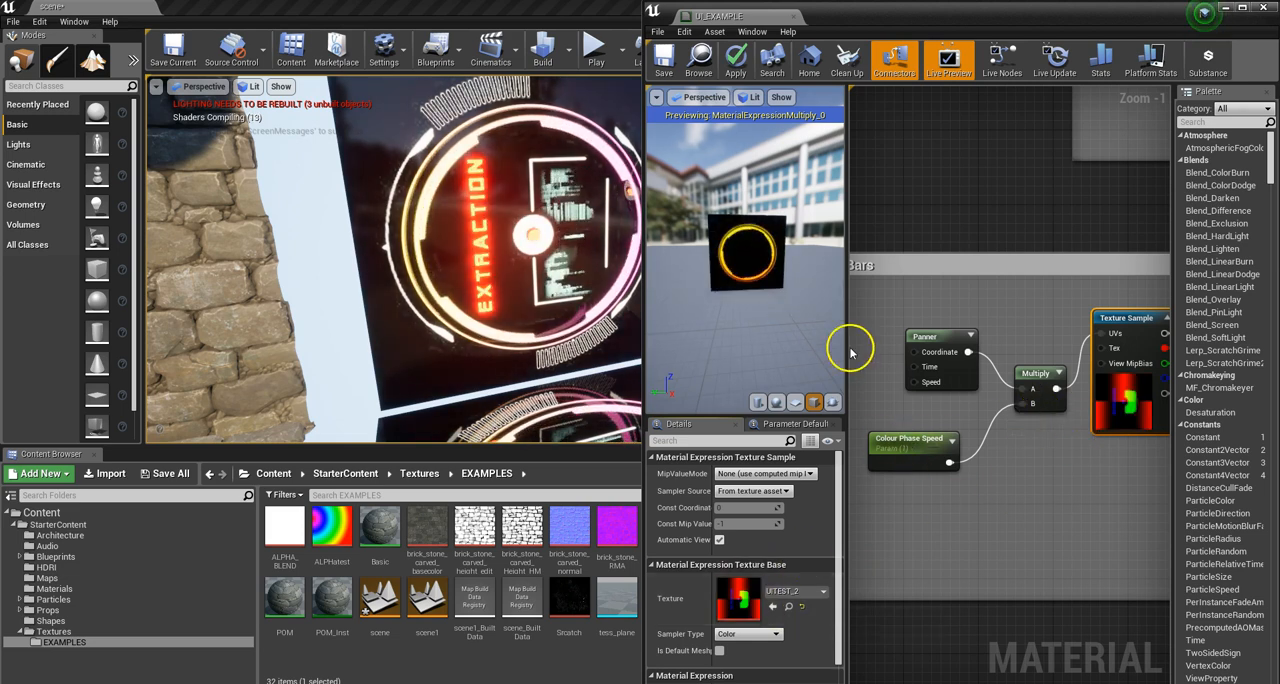
Step: Preview the Bars group's final Multiply node and save the material
scroll(766, 337, "down", 2)
scroll(894, 363, "down", 4)
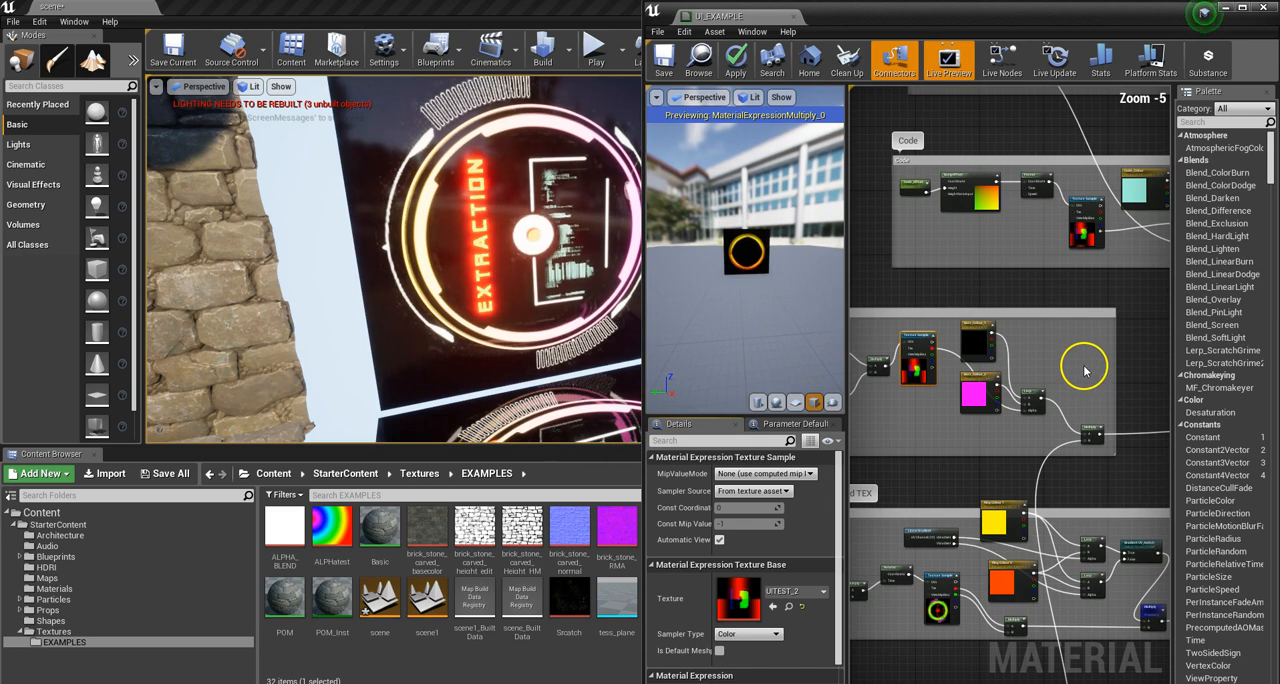
scroll(1085, 371, "down", 1)
left_click(1091, 416)
right_click(1092, 416)
left_click(1113, 420)
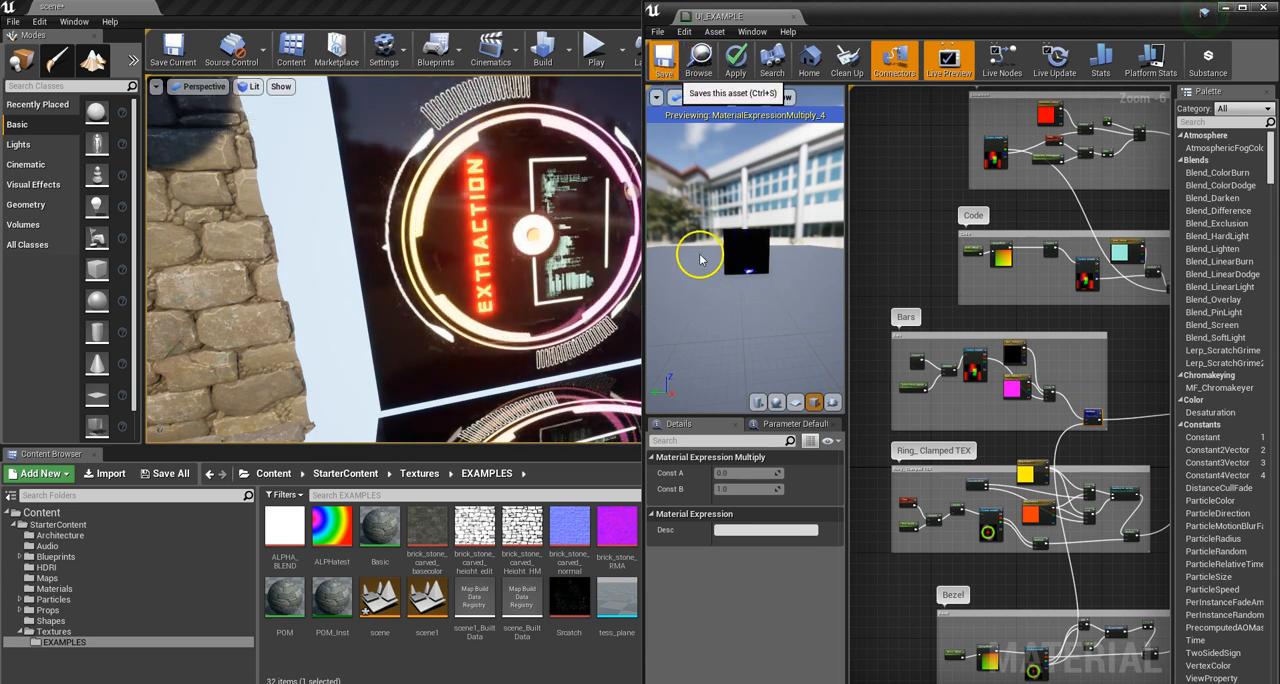
key("ctrl+s")
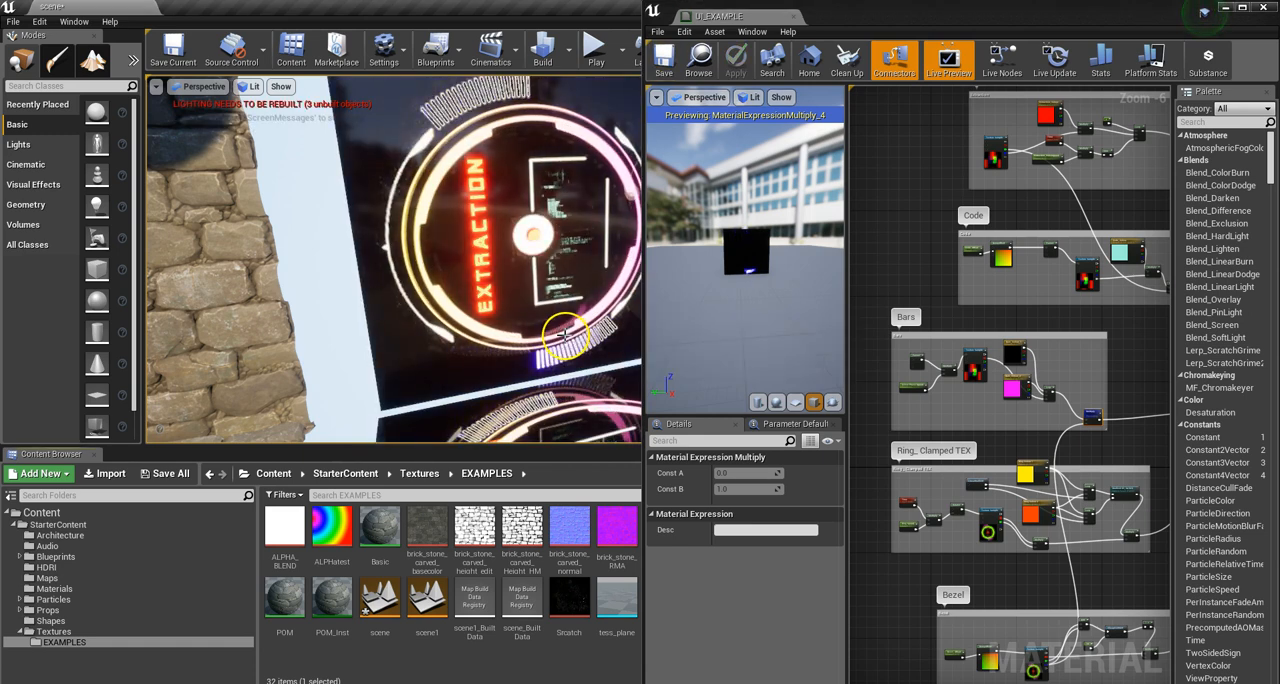
Step: Widen the material editor window across the level editor so the whole Bars group and a larger preview fit
left_click_drag(645, 294, 557, 302)
scroll(678, 244, "up", 5)
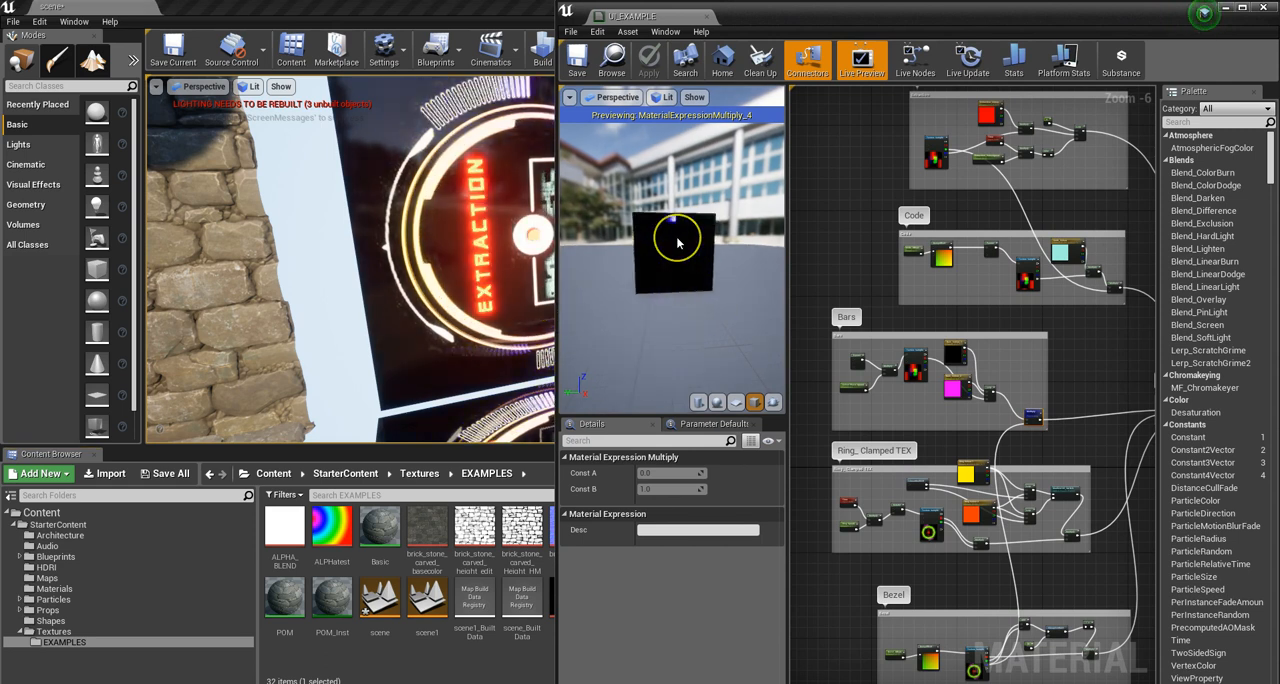
scroll(678, 244, "down", 1)
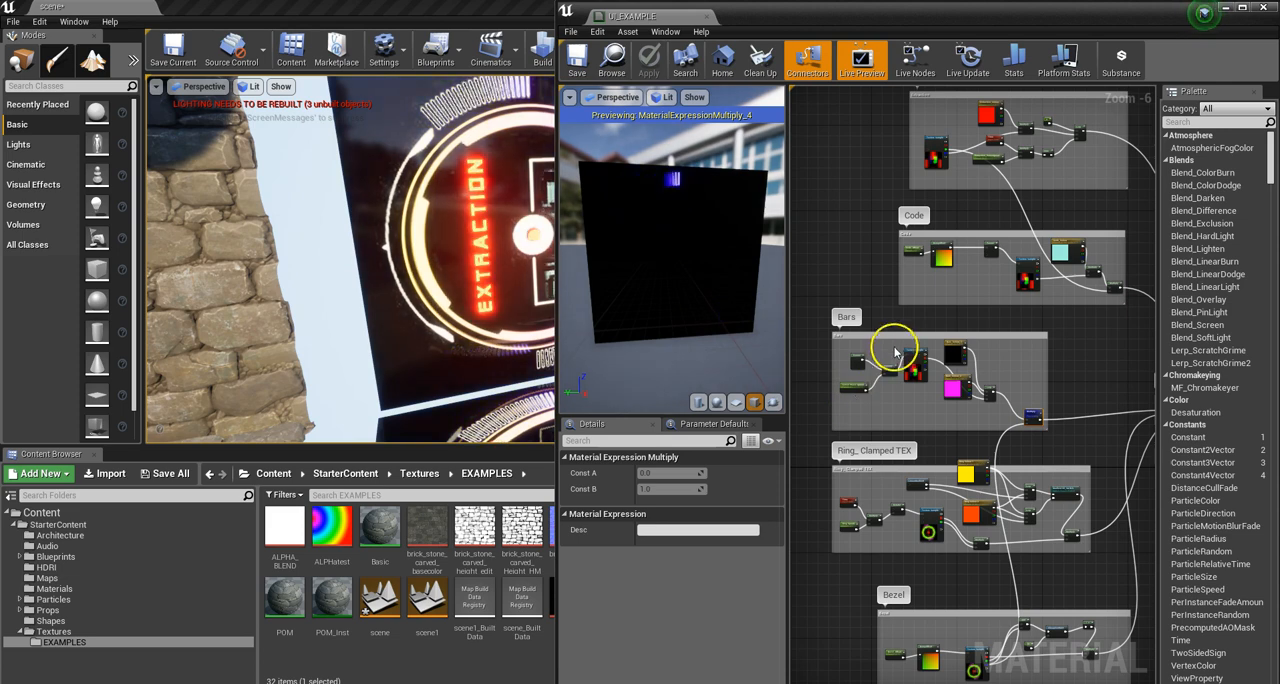
scroll(857, 363, "down", 1)
scroll(870, 370, "up", 3)
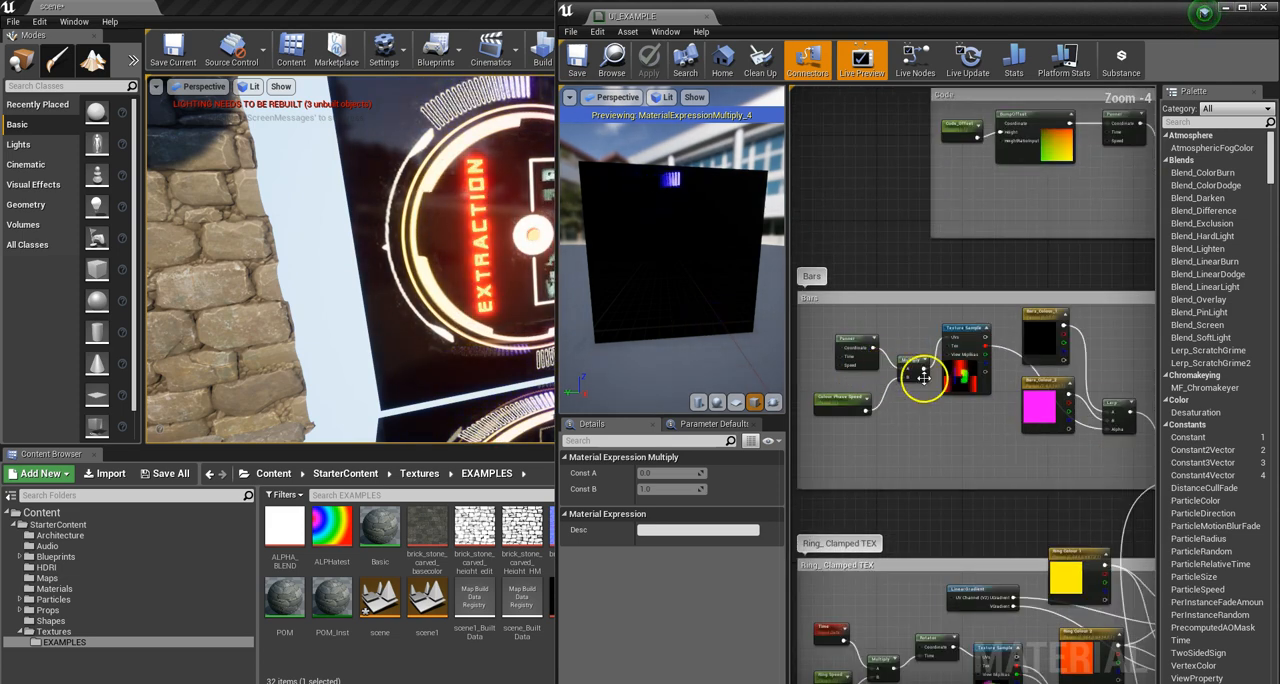
left_click_drag(1157, 335, 1204, 335)
left_click_drag(558, 279, 120, 285)
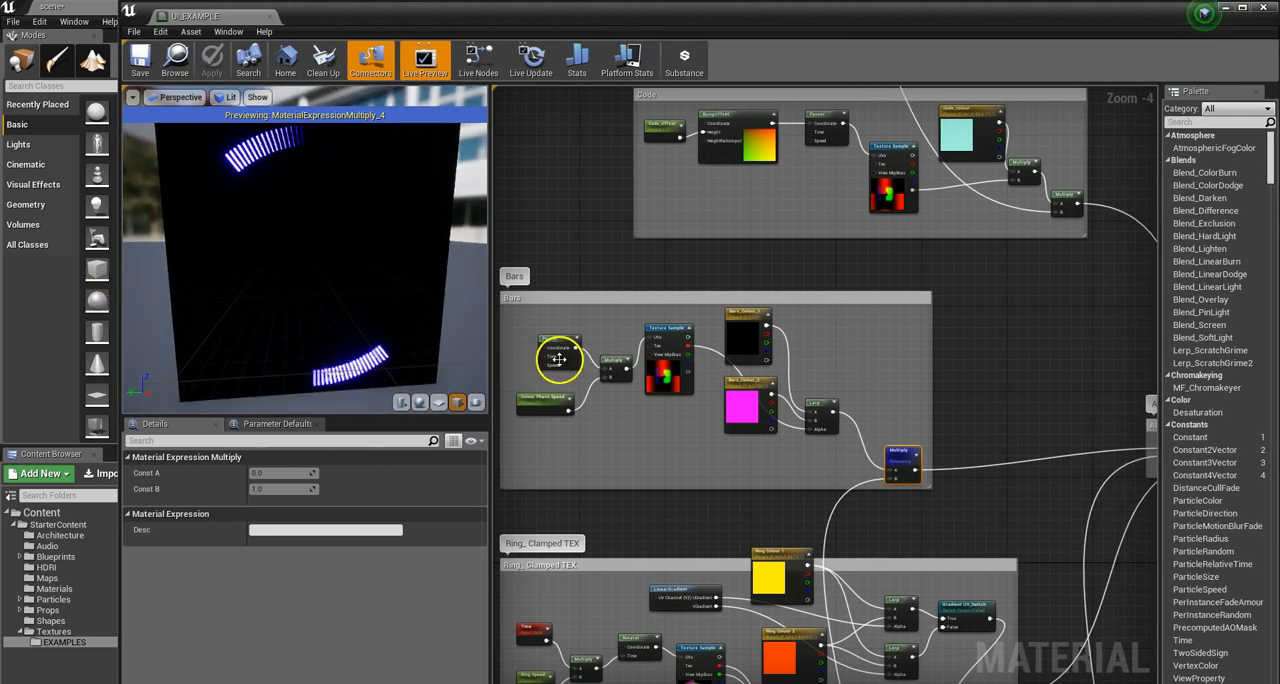
Step: Spread out the Bars nodes by moving the Lerp up and Bars_Colour_2 down, away from Bars_Colour_1
scroll(556, 360, "up", 2)
left_click(688, 370)
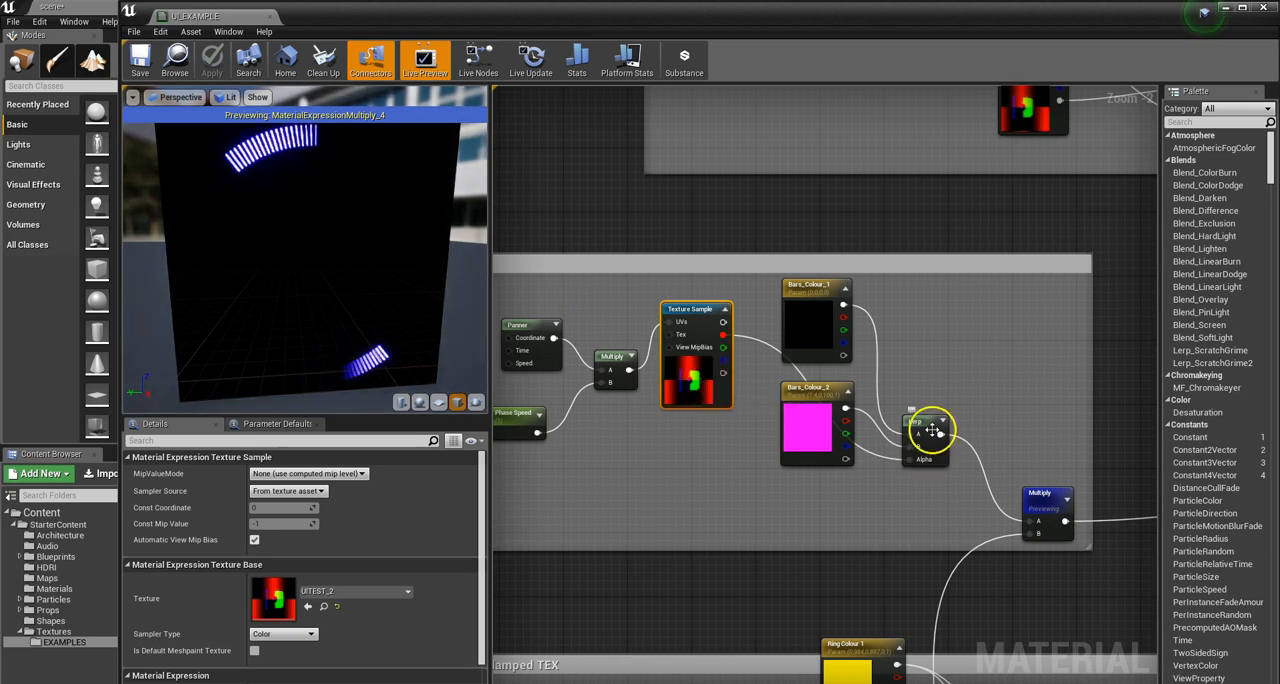
left_click_drag(929, 428, 940, 398)
left_click_drag(827, 432, 826, 488)
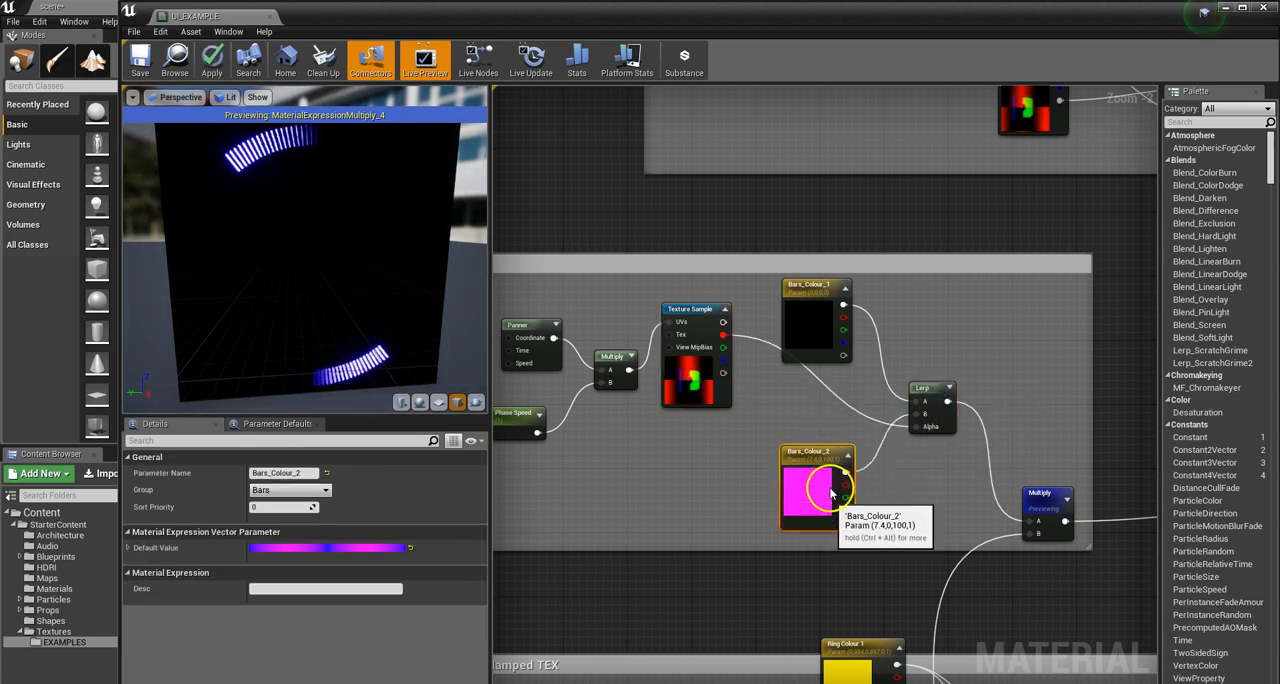
left_click_drag(808, 348, 803, 349)
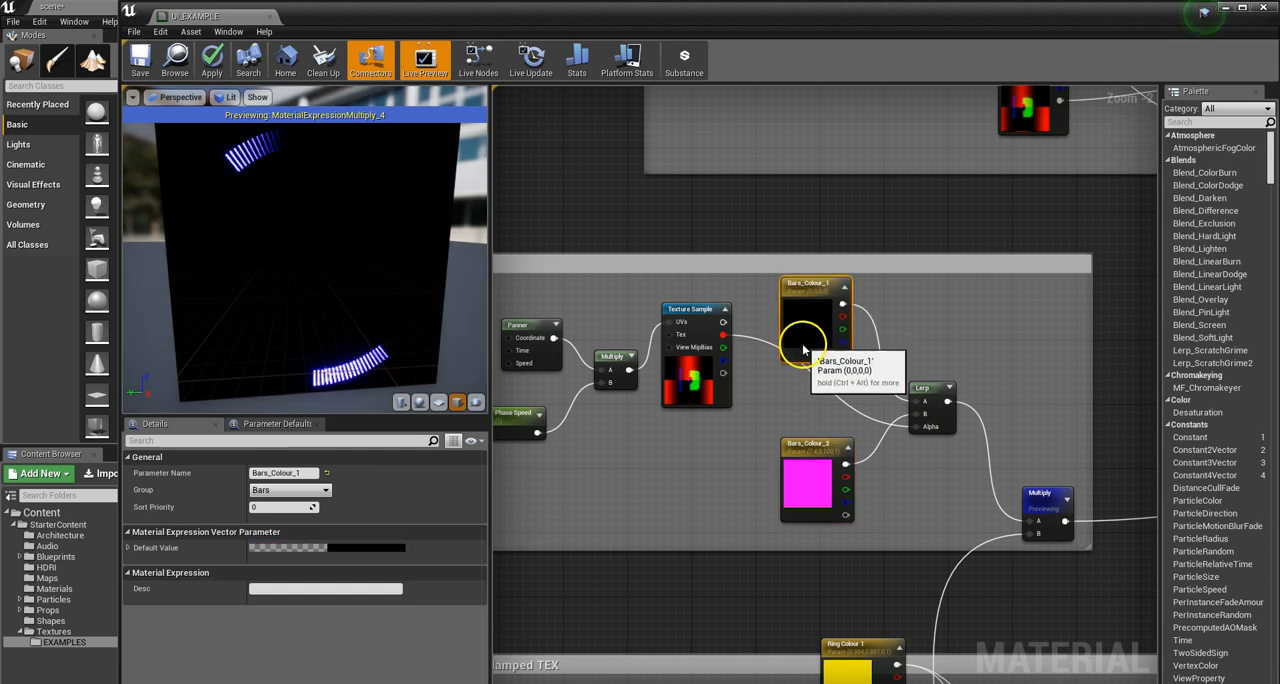
Step: Inspect the speed settings of the Panner that drives the Bars group's Texture Sample
scroll(623, 391, "down", 5)
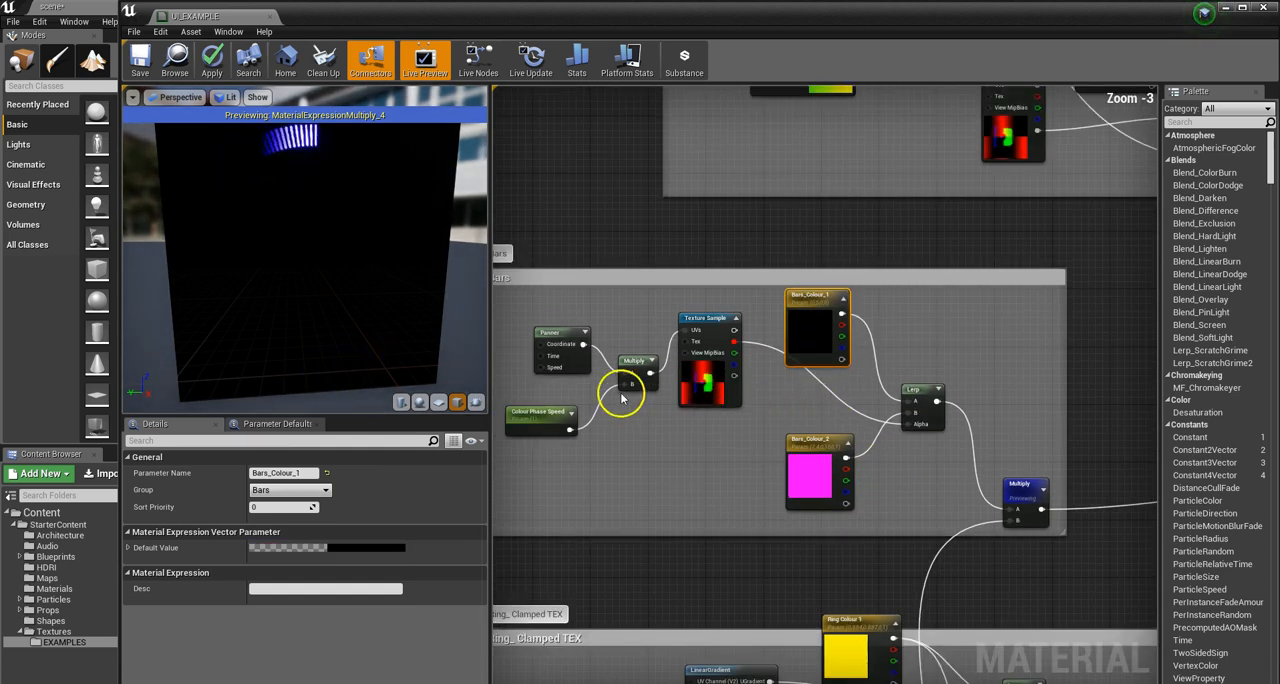
scroll(640, 383, "up", 3)
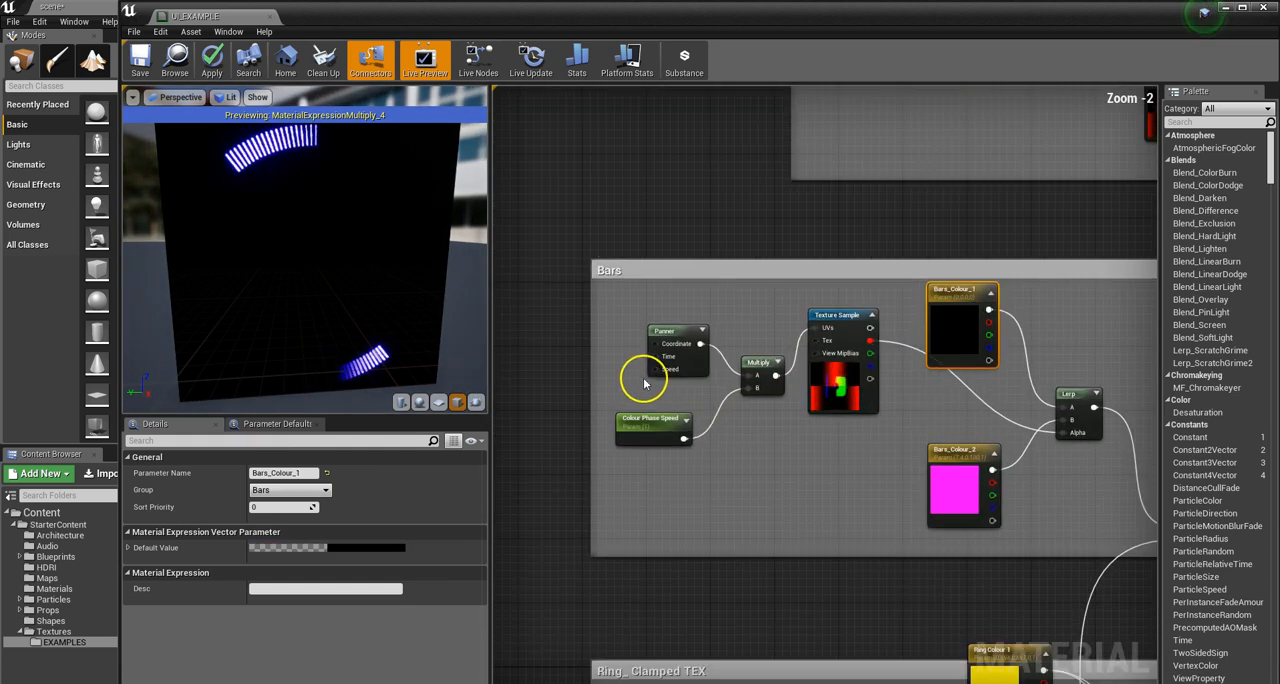
left_click(683, 331)
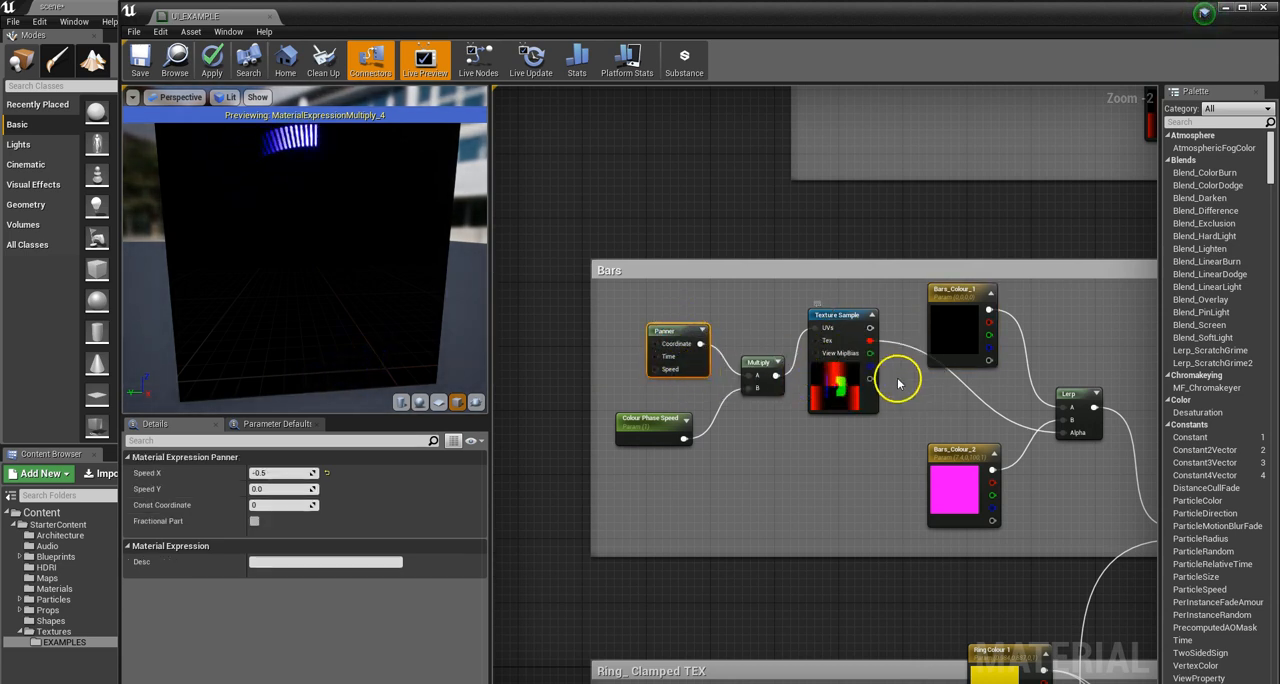
Step: Preview the Lerp node that blends Bars_Colour_1 and Bars_Colour_2
right_click(841, 318)
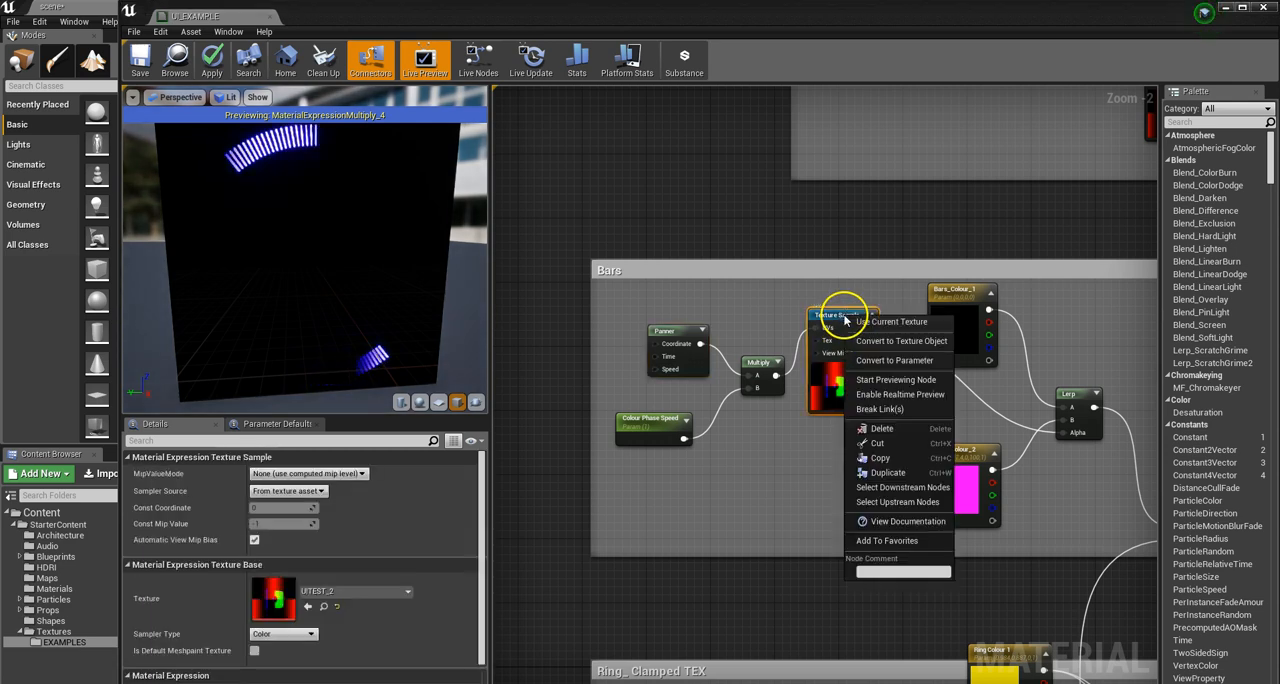
left_click(800, 471)
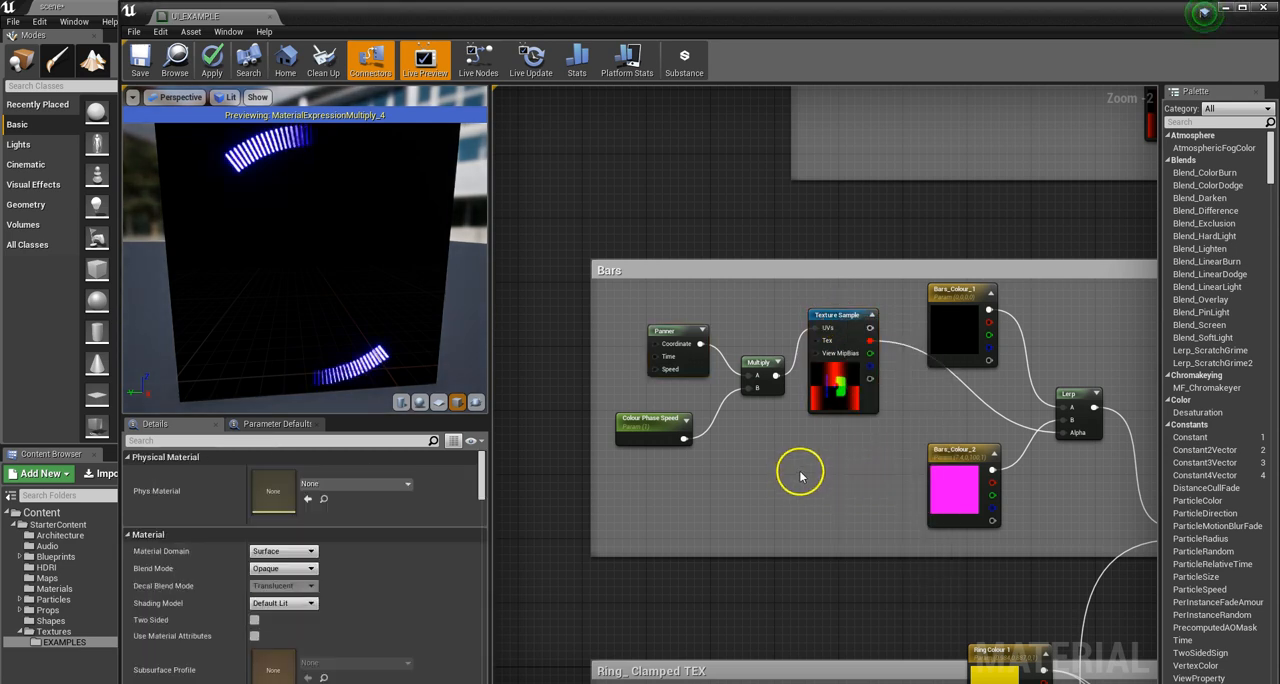
left_click(1071, 393)
right_click(1071, 392)
left_click(1118, 406)
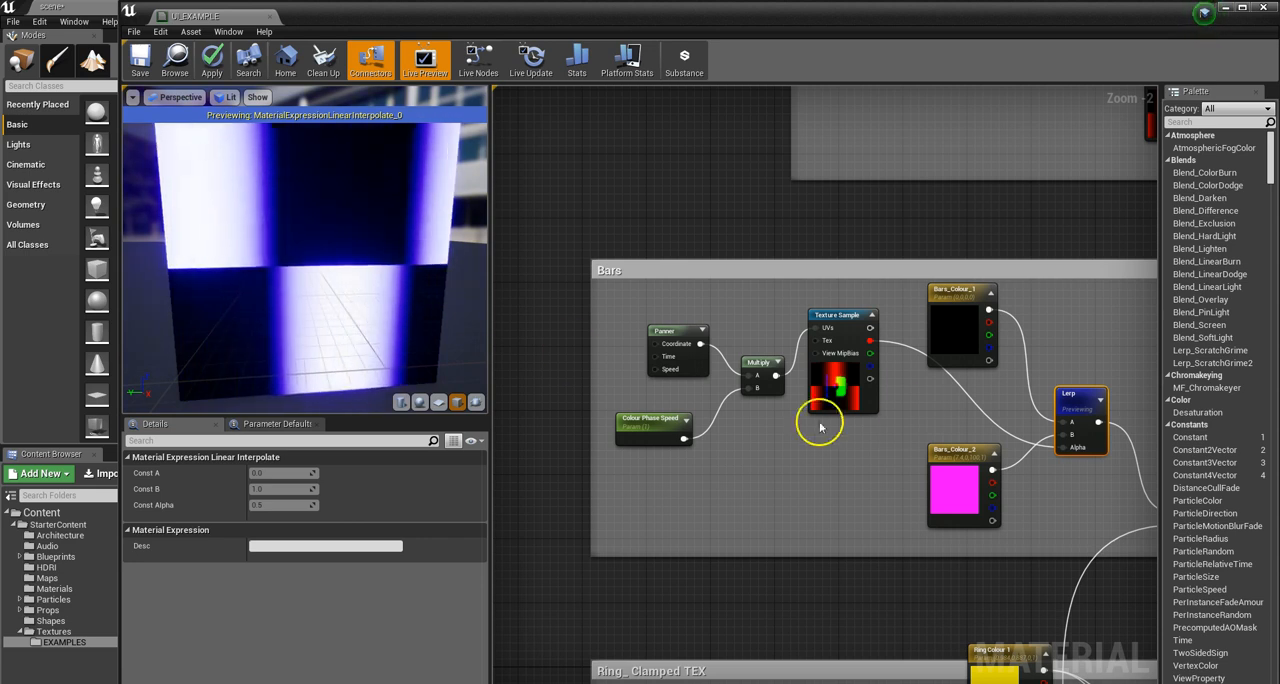
Step: Try a bright pale yellow as the default colour of Bars_Colour_1 and discard the change
left_click(957, 485)
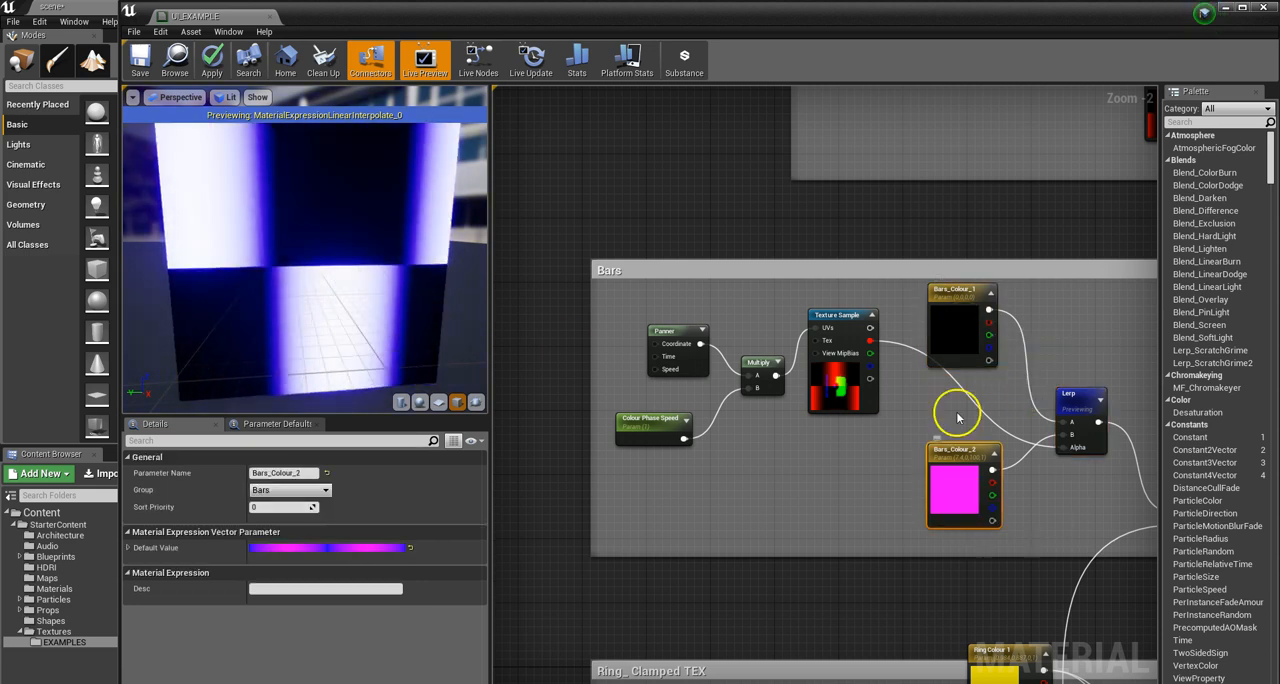
left_click(948, 346)
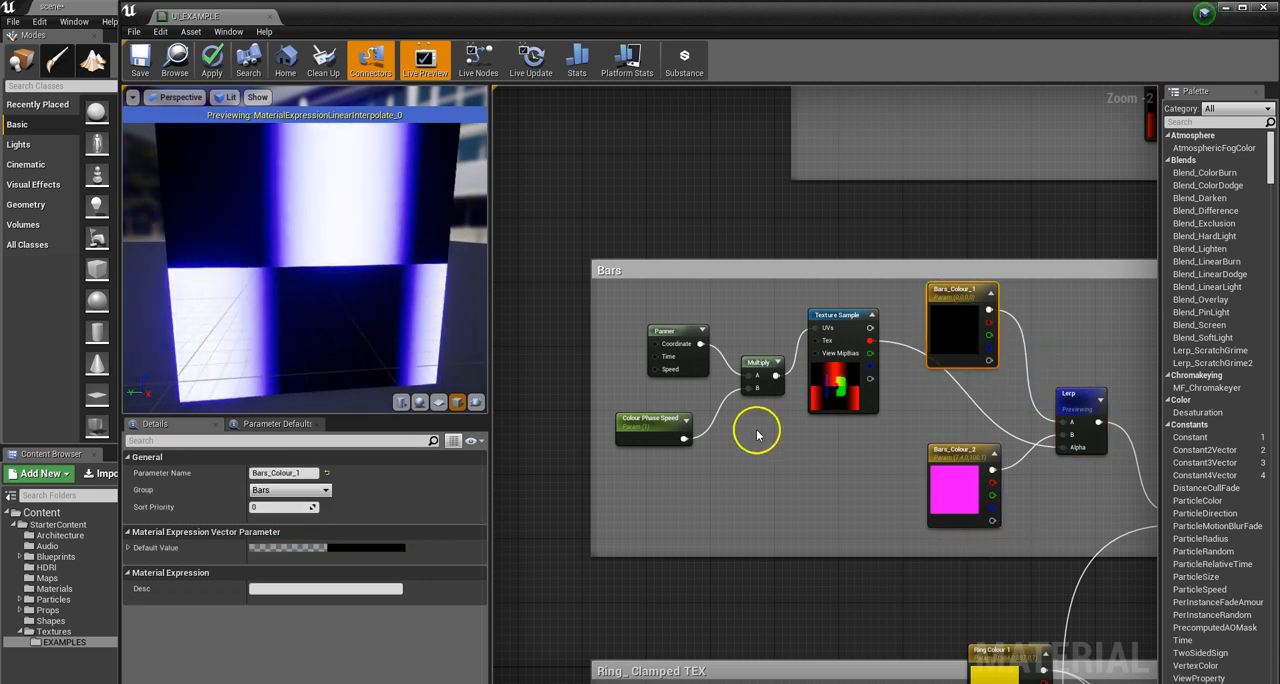
left_click(369, 548)
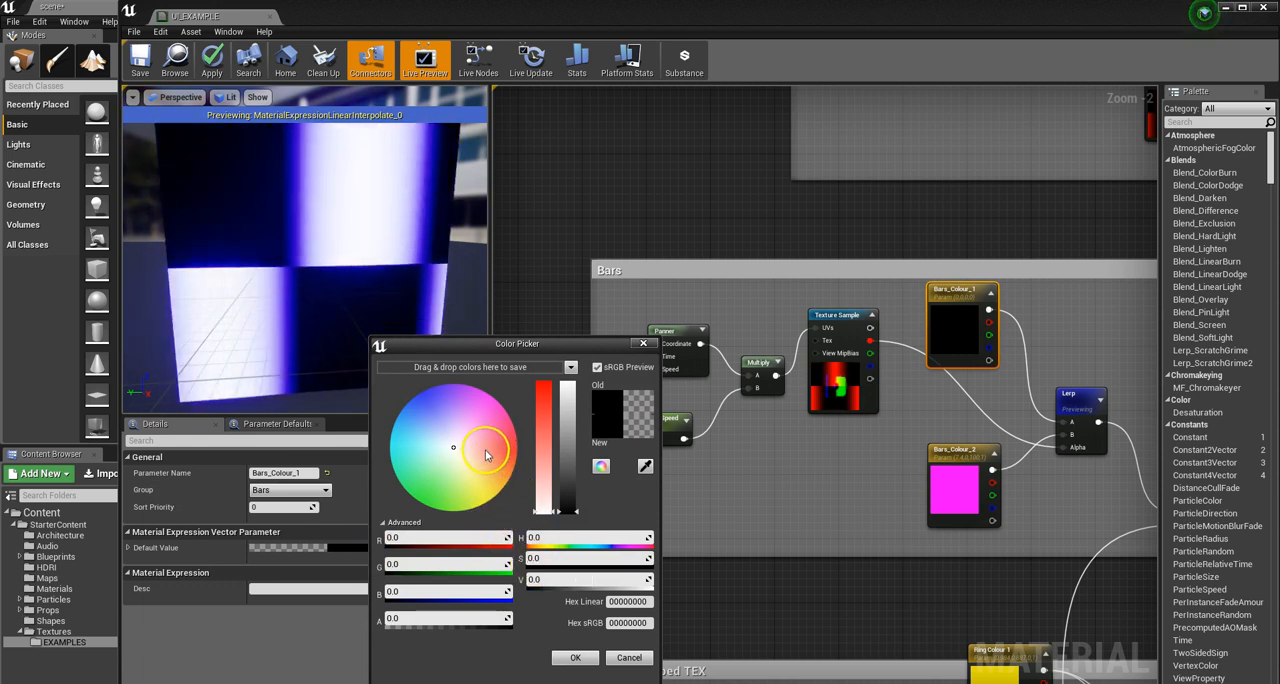
left_click_drag(468, 424, 469, 486)
left_click_drag(562, 452, 577, 413)
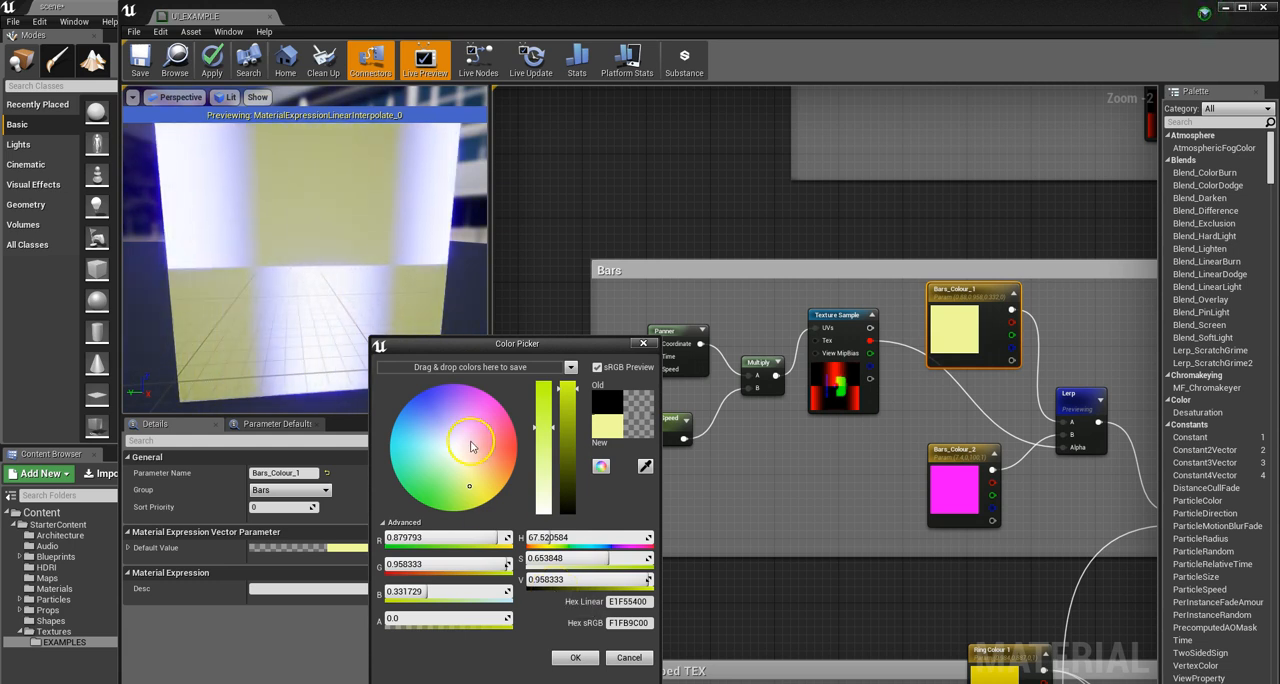
left_click(622, 657)
Step: Try brightness values of 1.0 and 100 for the Bars_Colour_2 default colour and discard the changes
left_click(957, 465)
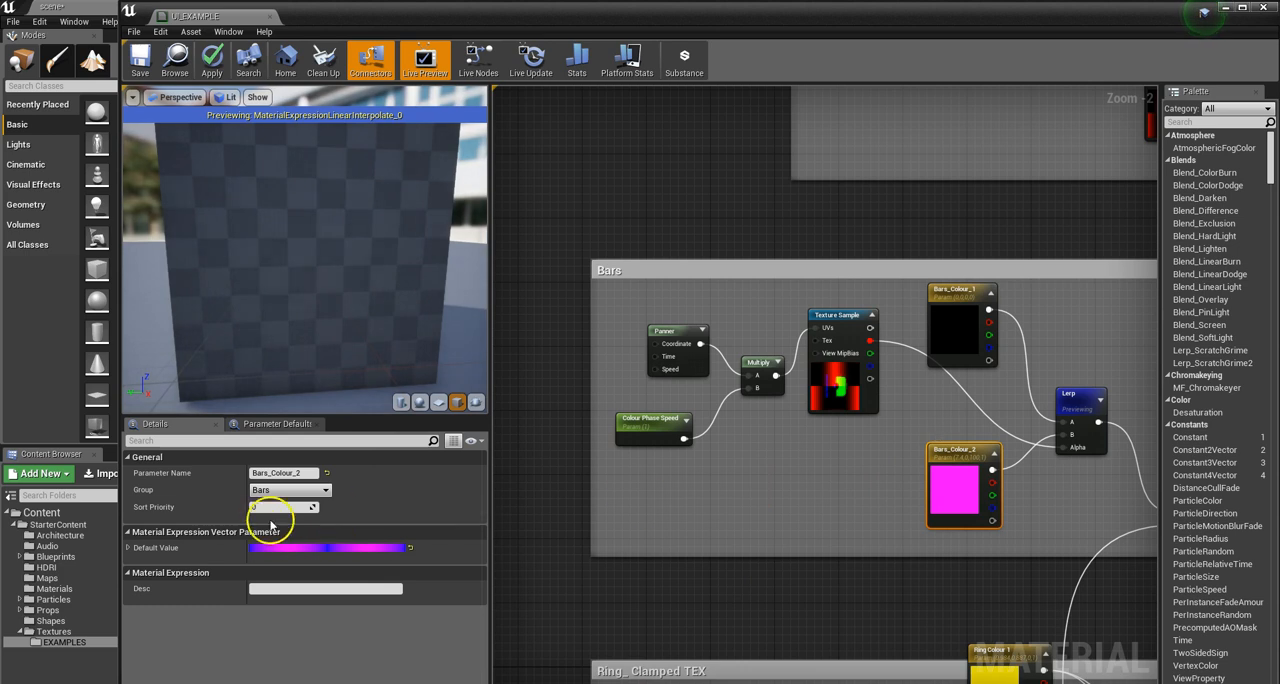
left_click(355, 549)
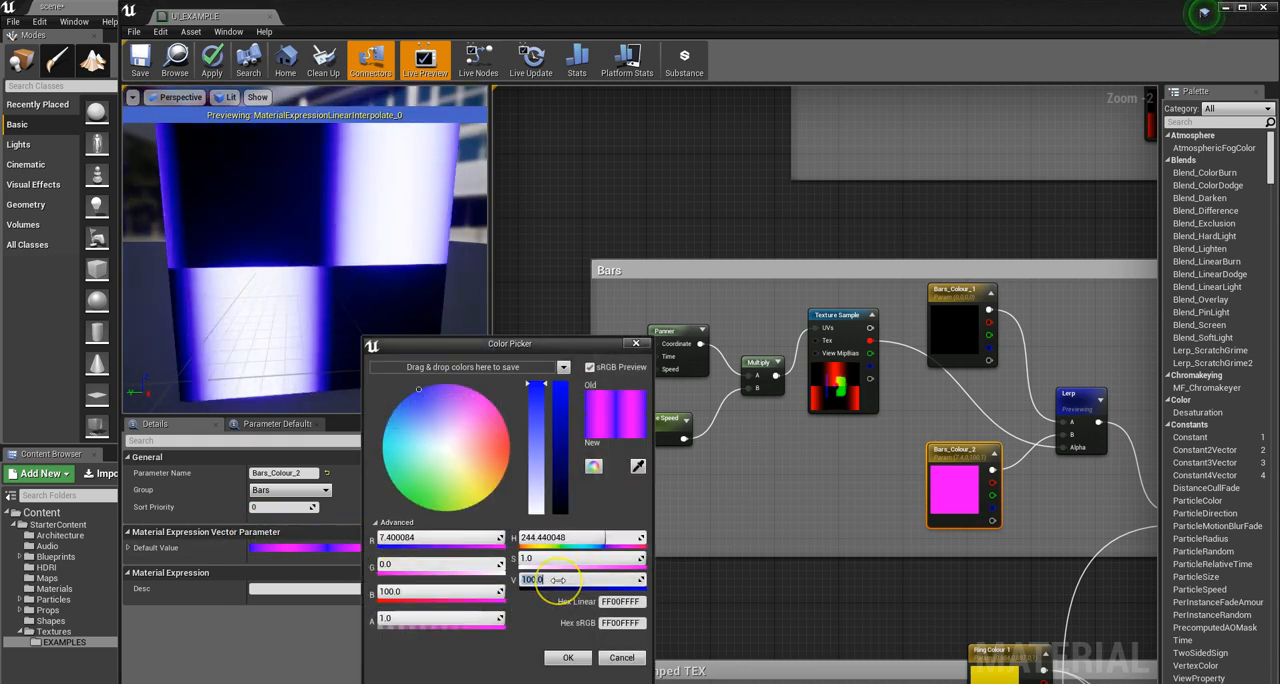
key("Return")
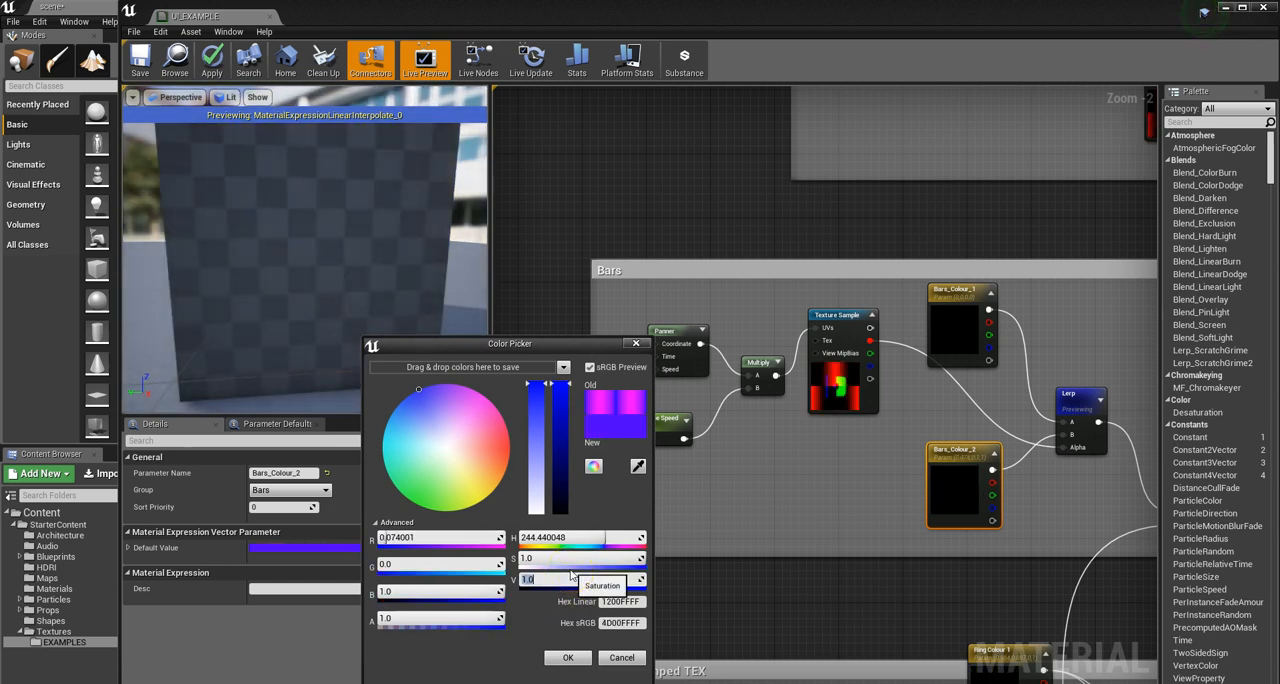
left_click(547, 576)
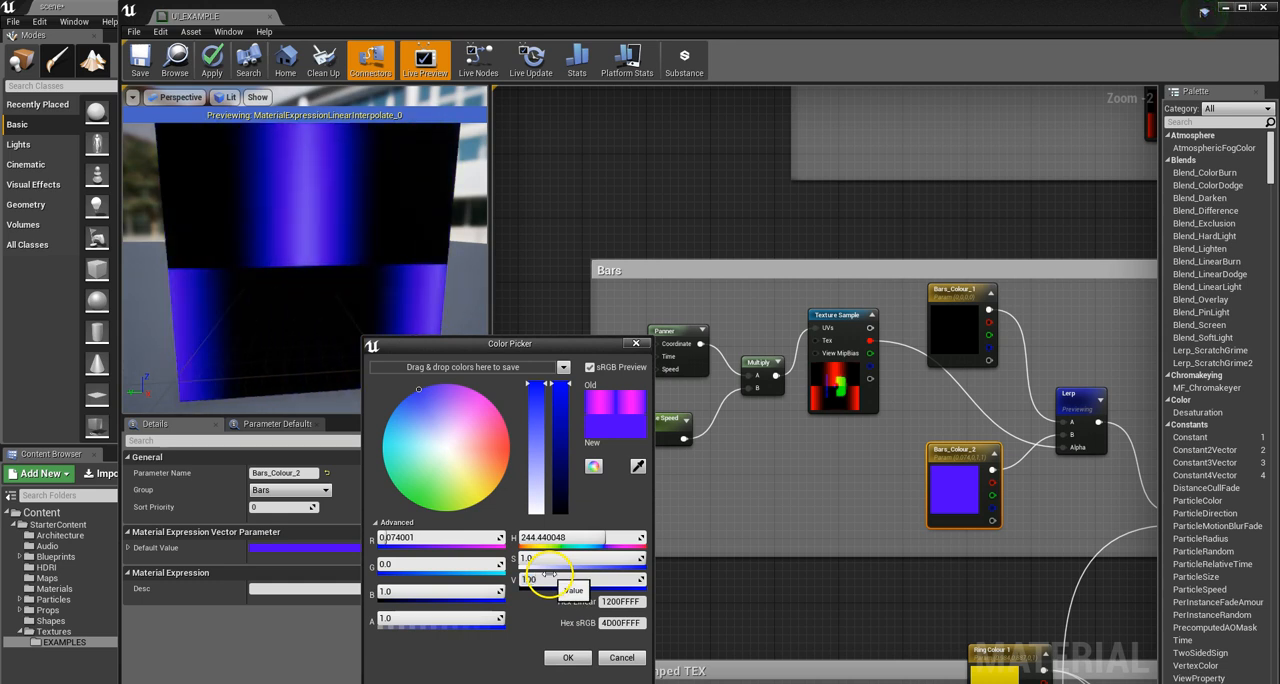
left_click(606, 656)
Step: Preview the last Add node of the ADD ELEMENTS group, which feeds Base Color and Emissive Color
scroll(688, 408, "down", 3)
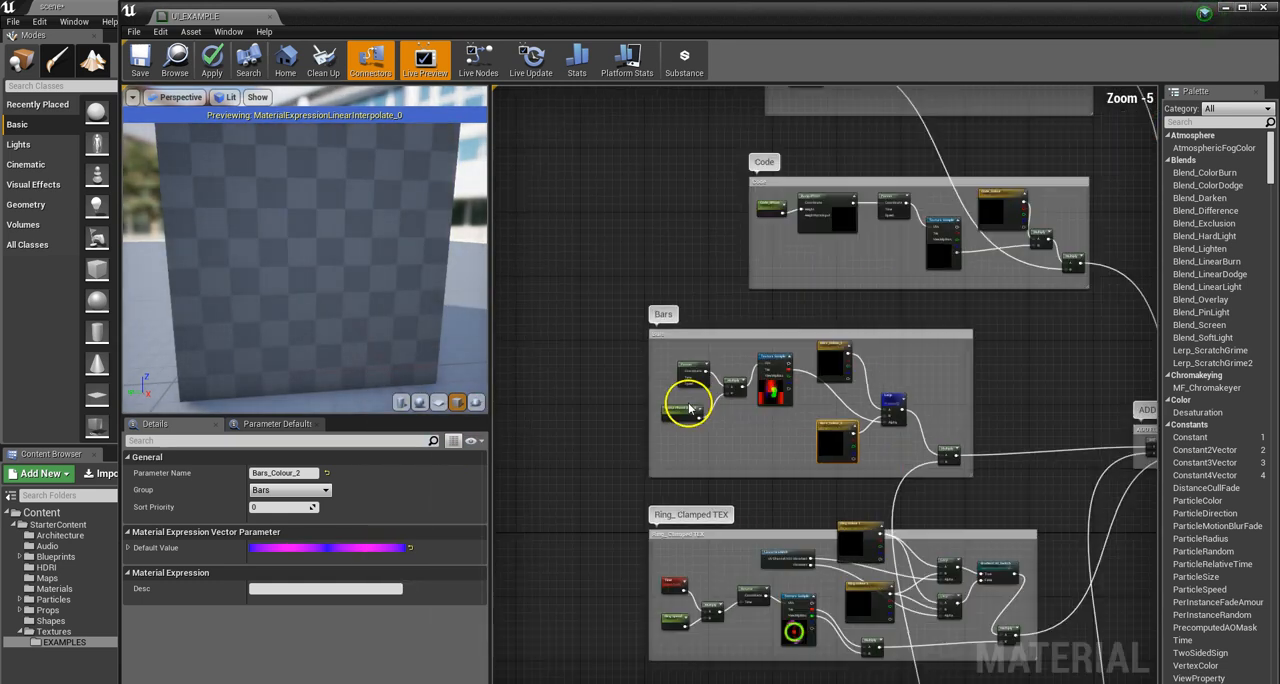
scroll(688, 408, "down", 5)
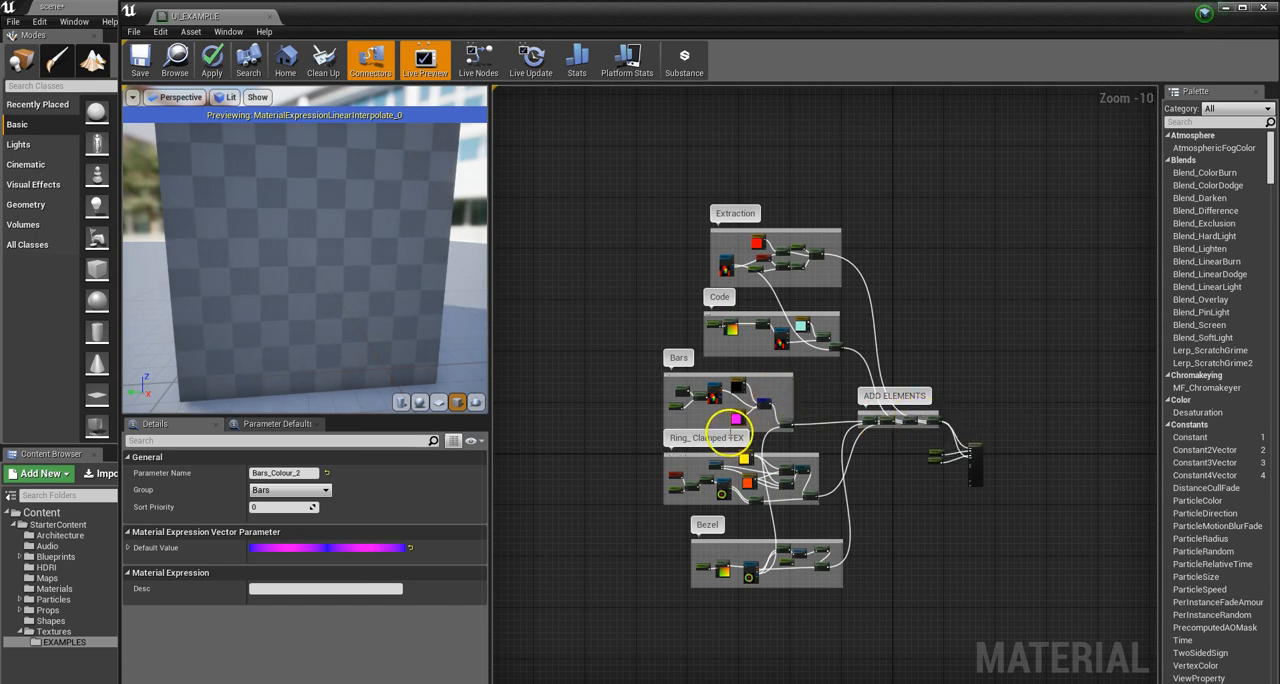
scroll(877, 440, "down", 1)
scroll(935, 435, "up", 4)
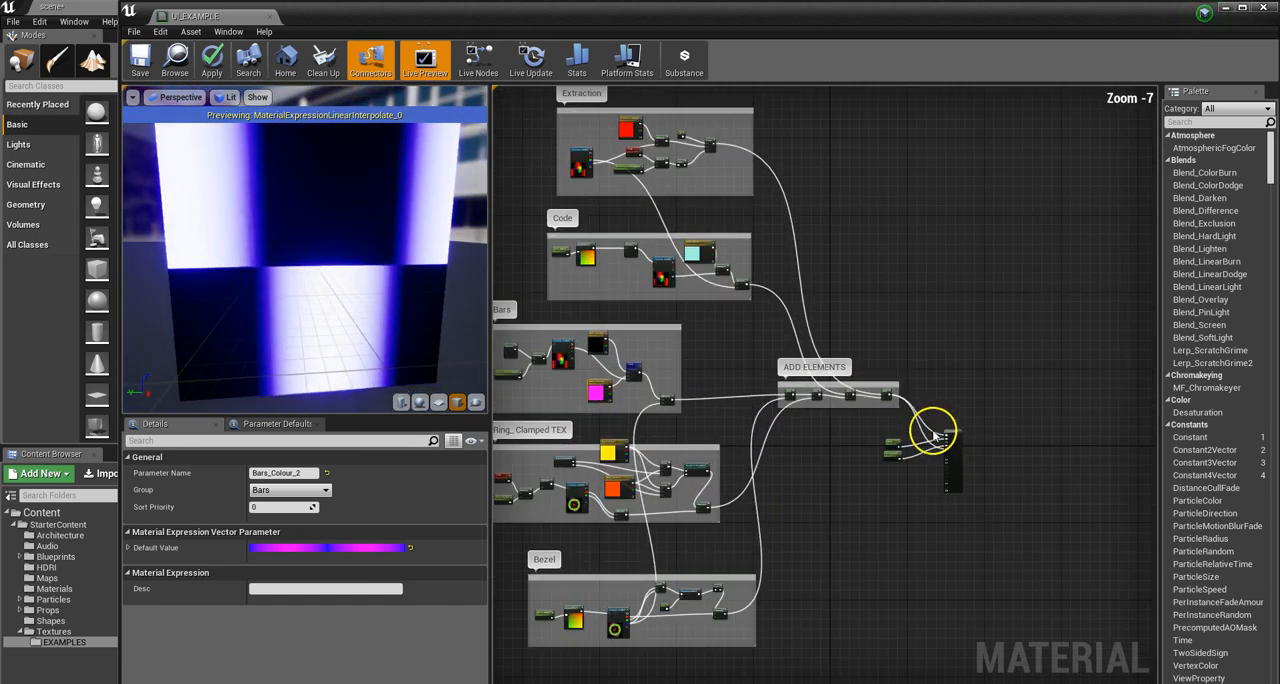
scroll(935, 435, "up", 6)
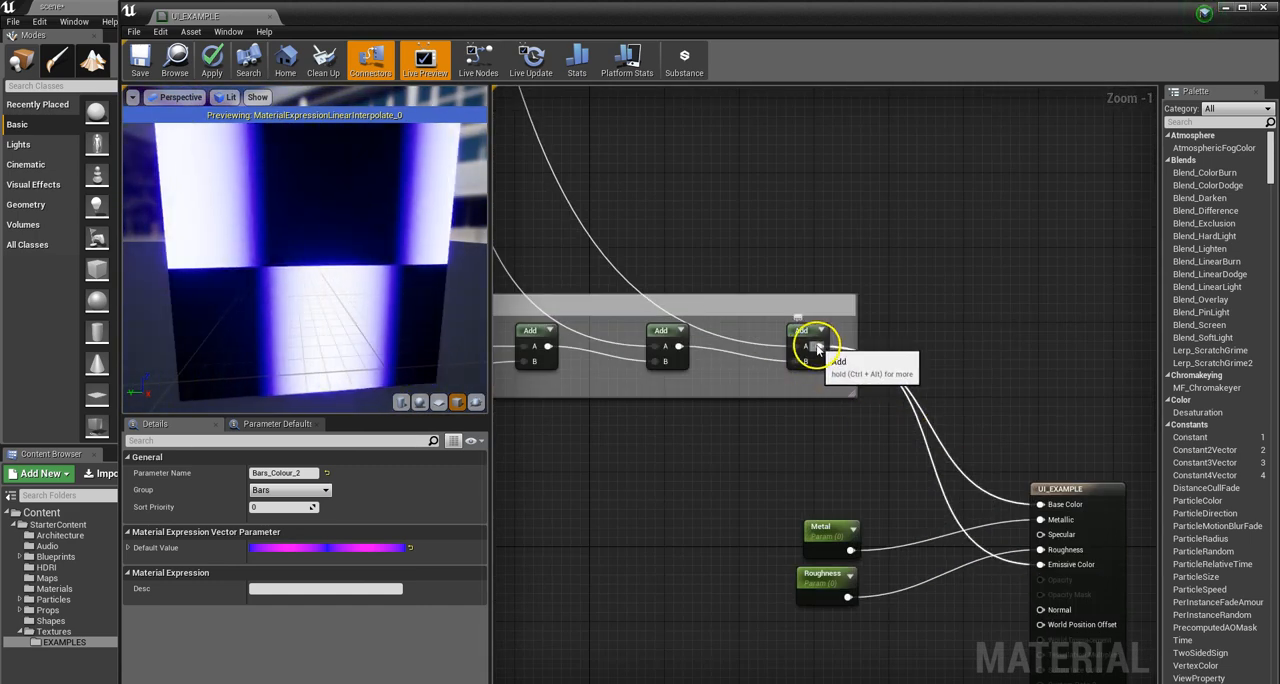
right_click(815, 345)
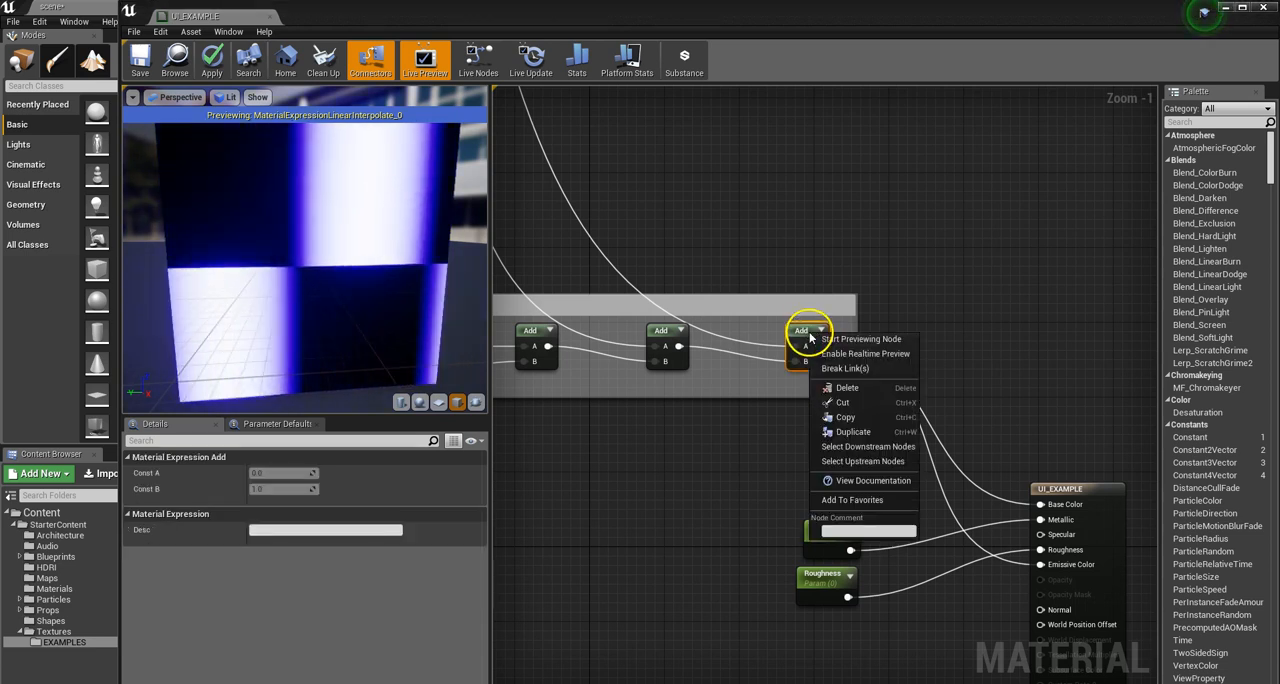
left_click(860, 339)
left_click_drag(1018, 548, 1040, 564)
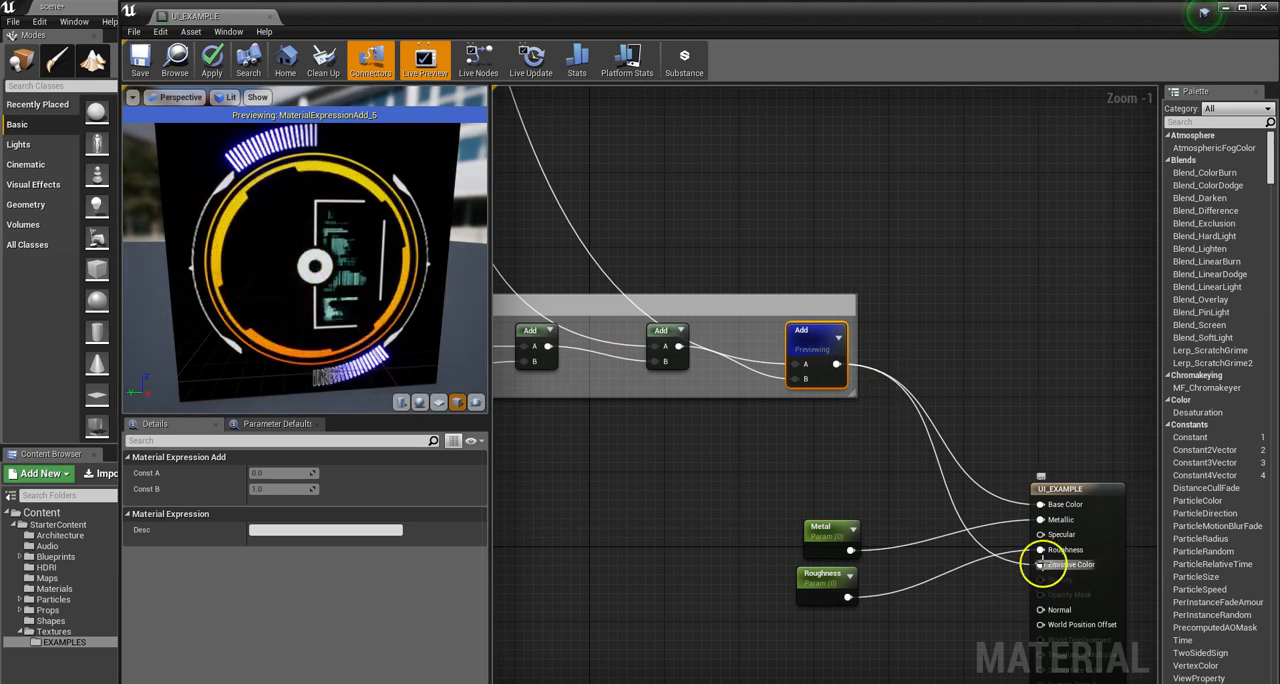
scroll(1030, 480, "down", 6)
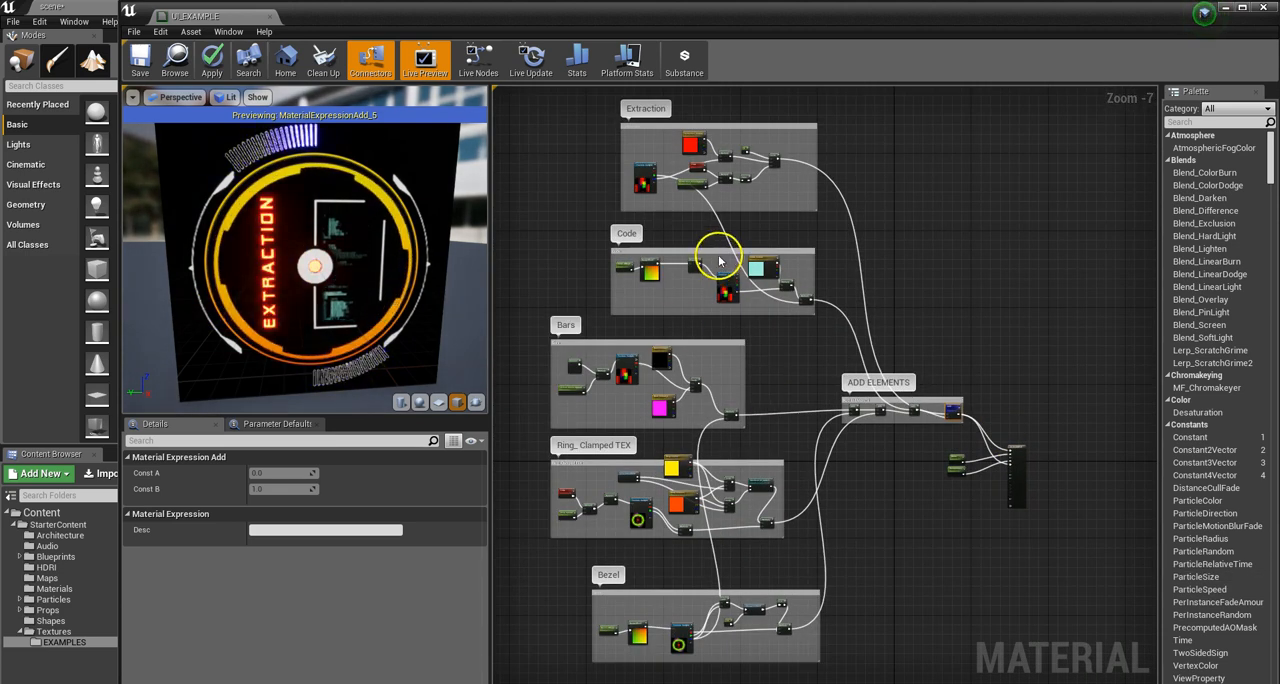
Step: Switch the material preview mesh from the sphere to the cube
scroll(718, 261, "up", 5)
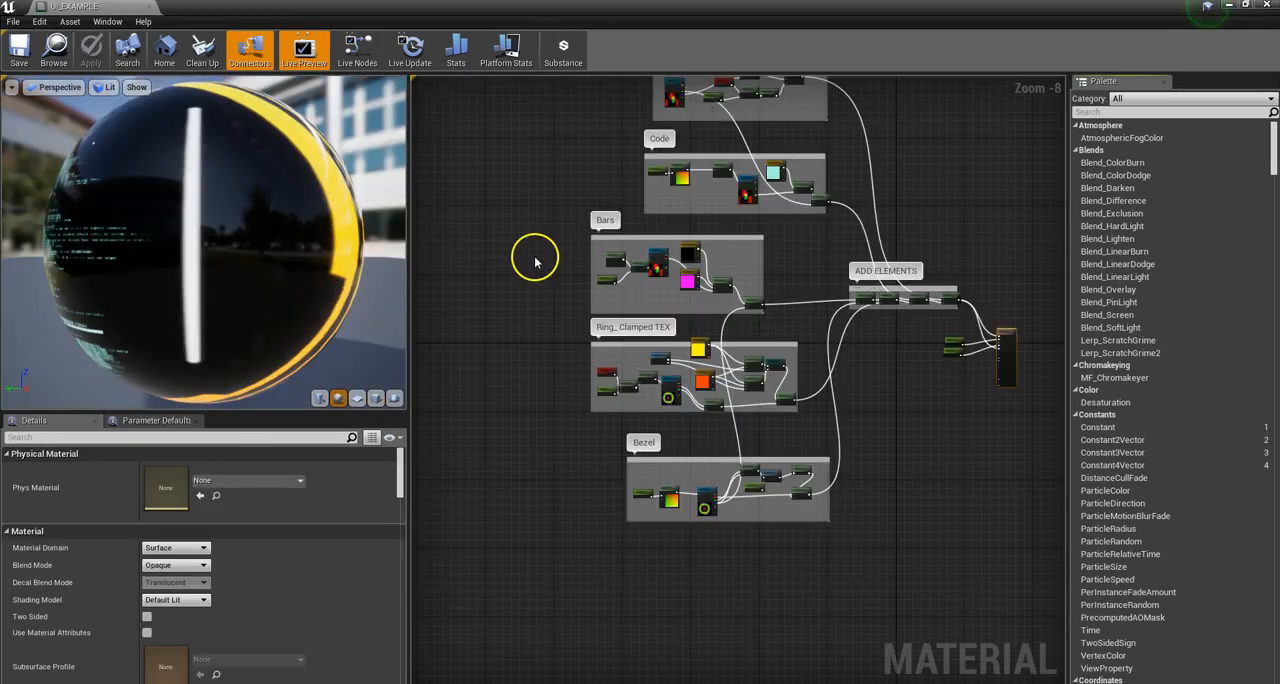
left_click_drag(323, 229, 398, 258)
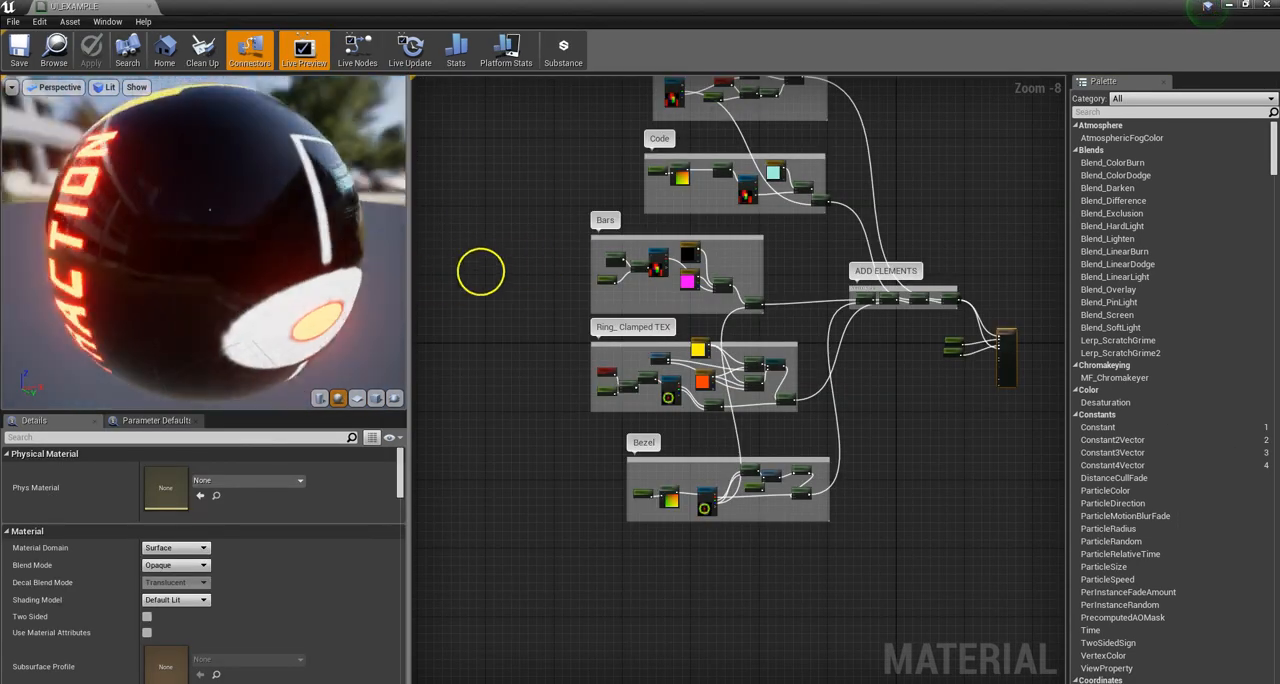
left_click(375, 398)
left_click_drag(220, 293, 281, 310)
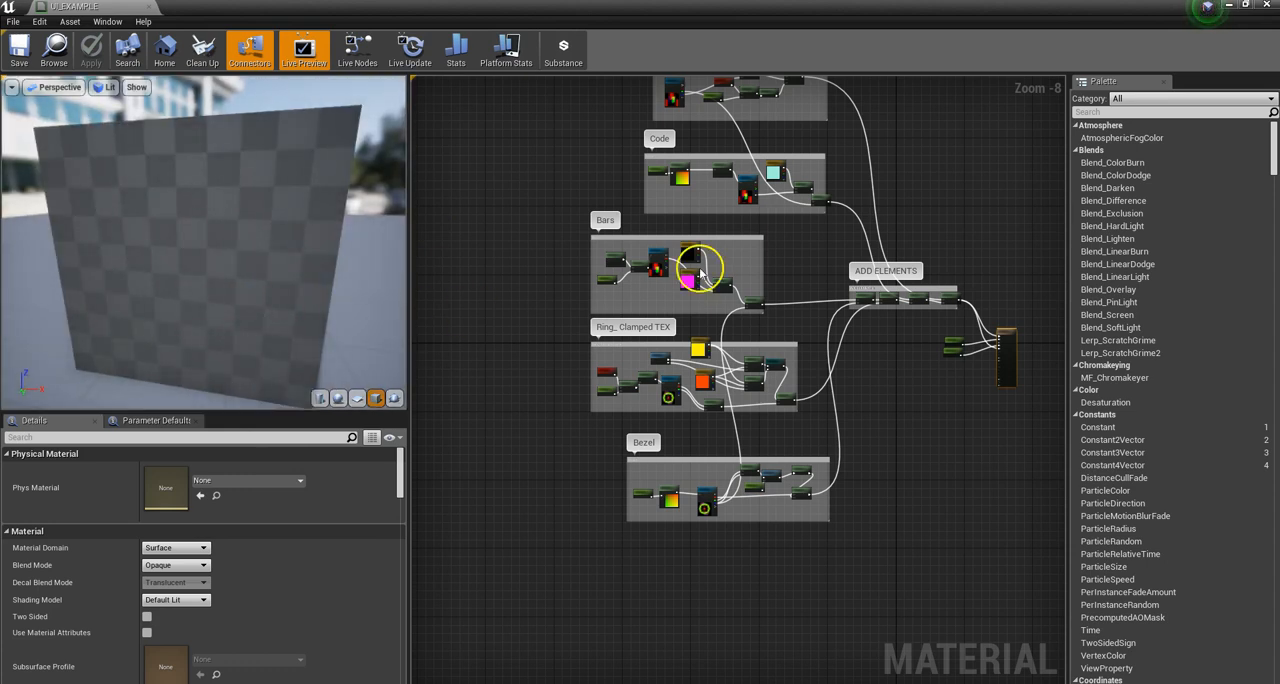
Step: Preview the Texture Sample node in the Bars group
scroll(699, 271, "up", 5)
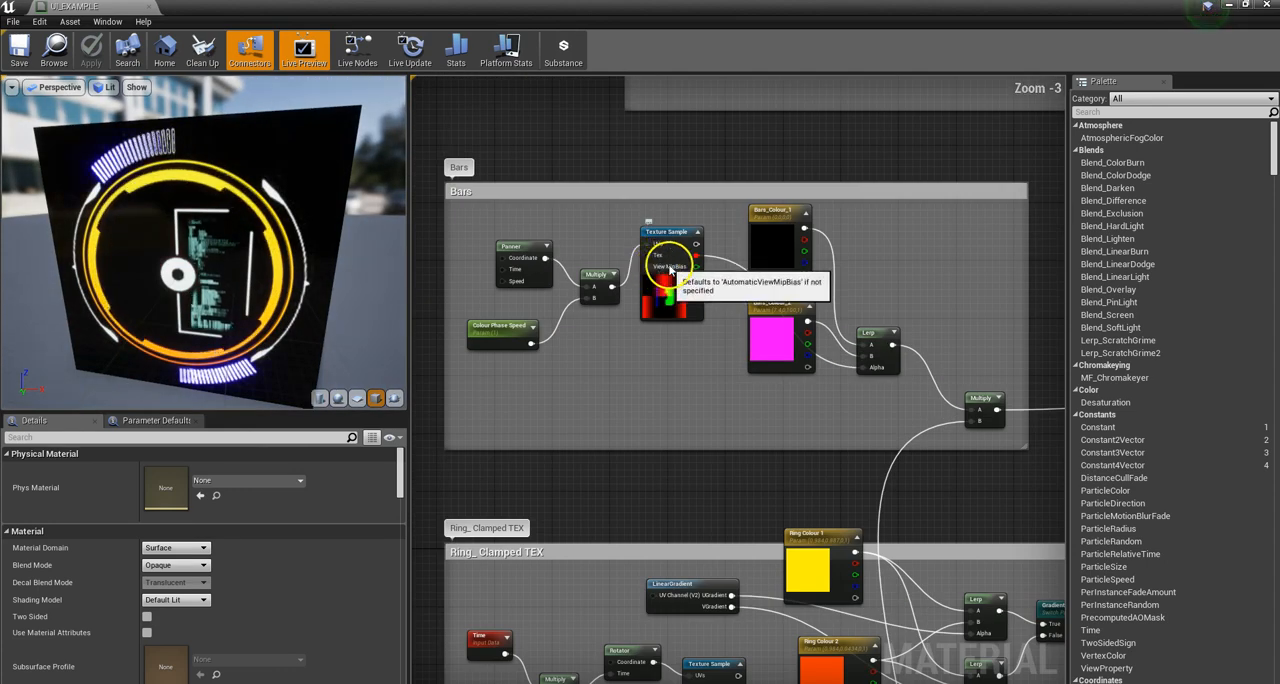
left_click(674, 246)
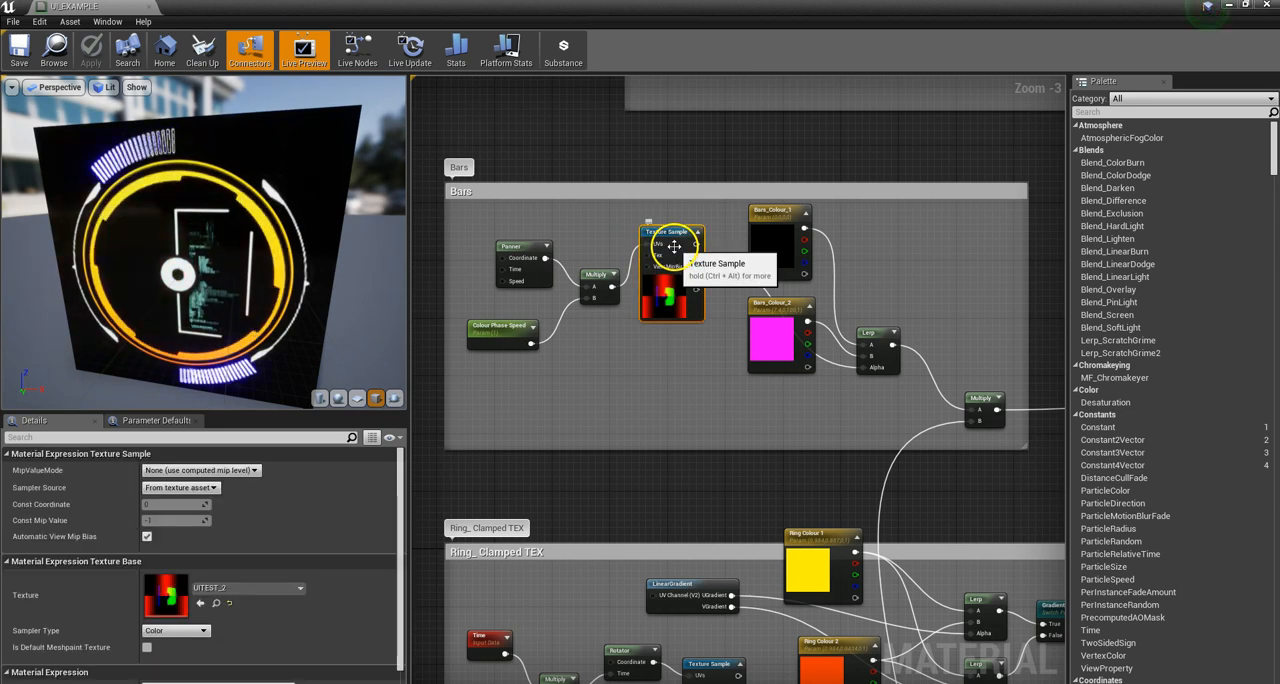
right_click(674, 246)
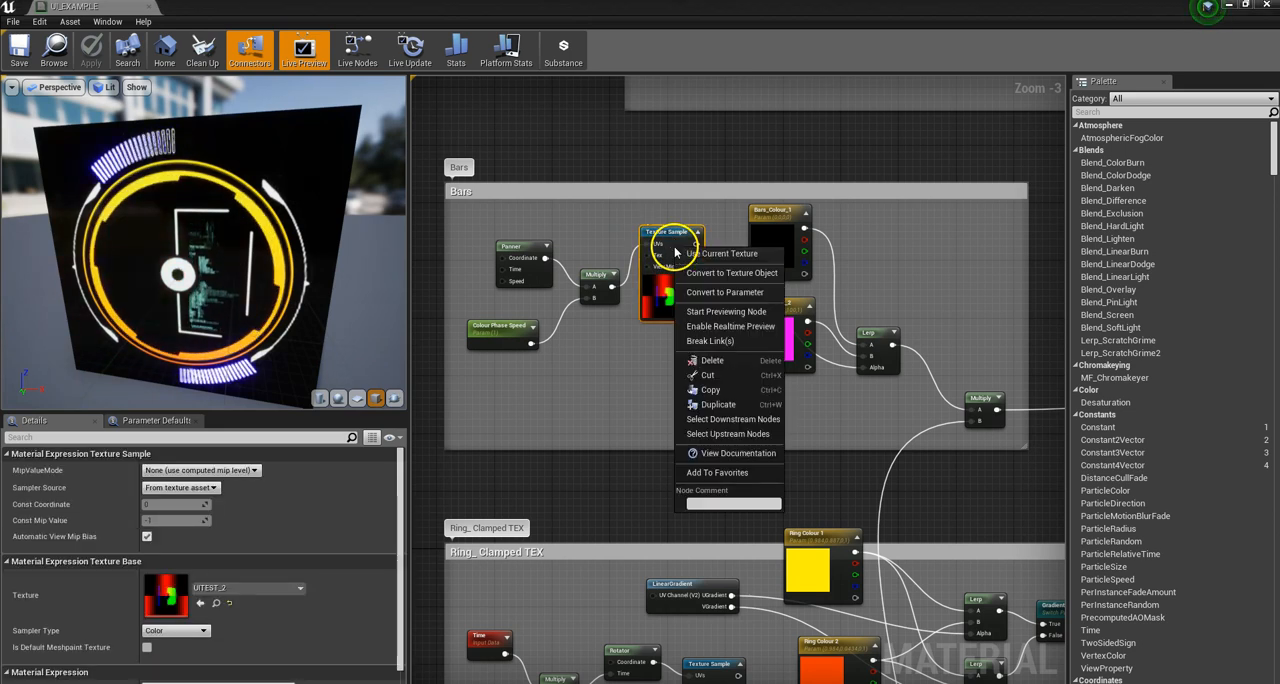
left_click(722, 311)
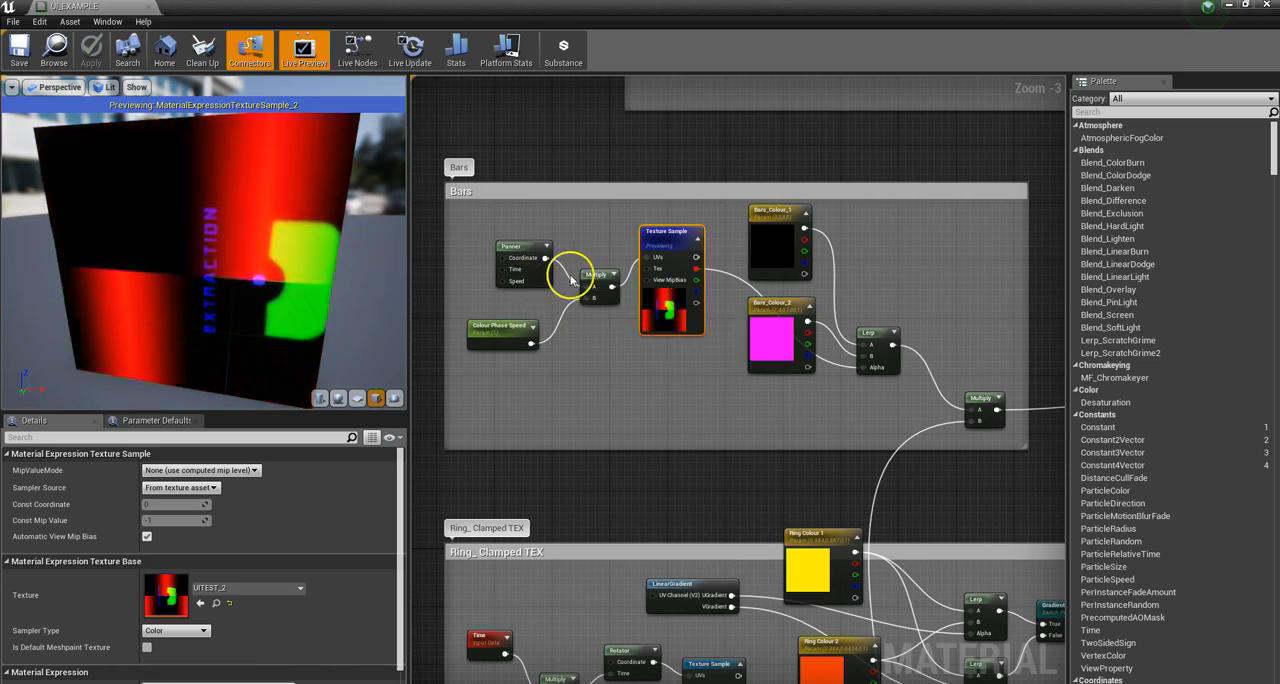
Step: Inspect the settings of the Multiply, Panner and Colour Phase Speed nodes that drive the Bars group's Texture Sample
scroll(600, 278, "down", 2)
scroll(600, 280, "up", 4)
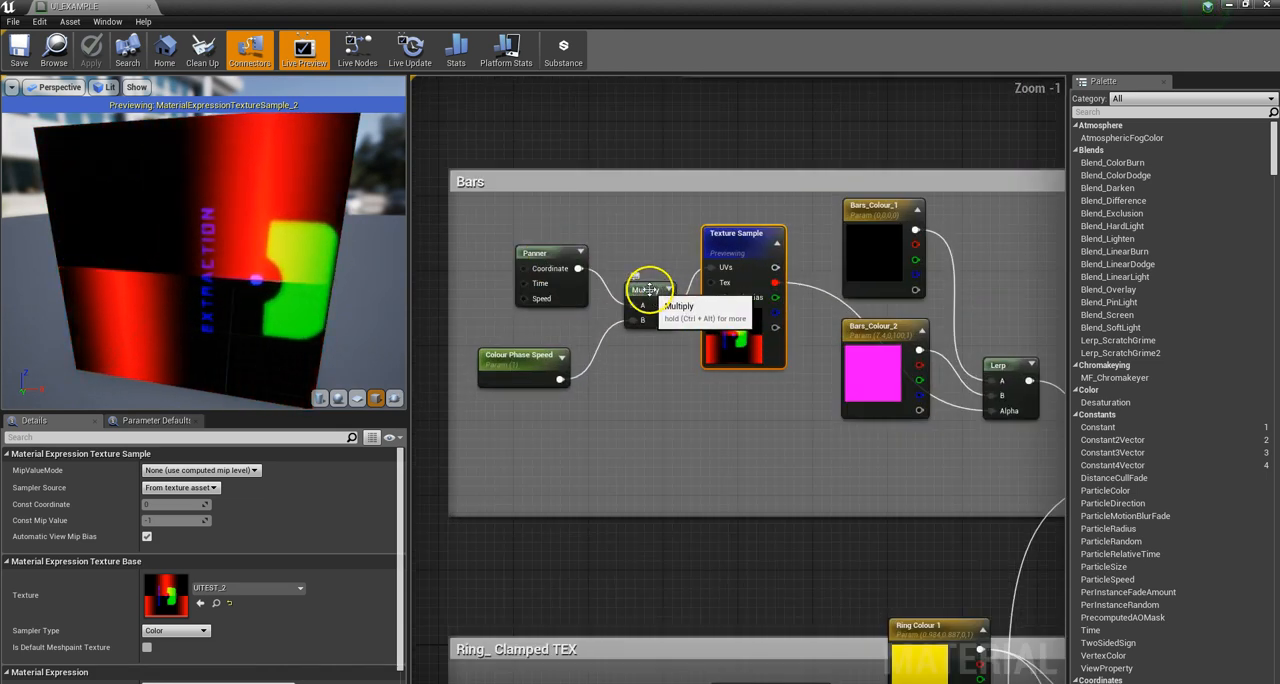
left_click(648, 289)
left_click(536, 253)
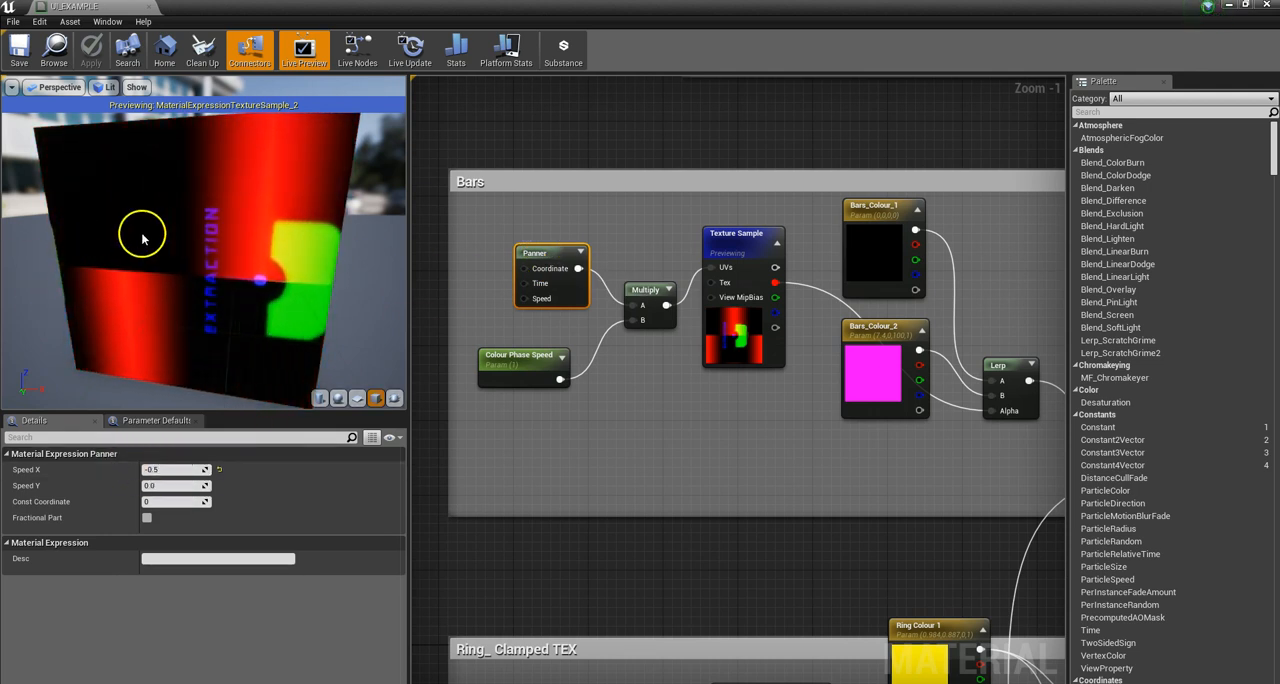
left_click(510, 366)
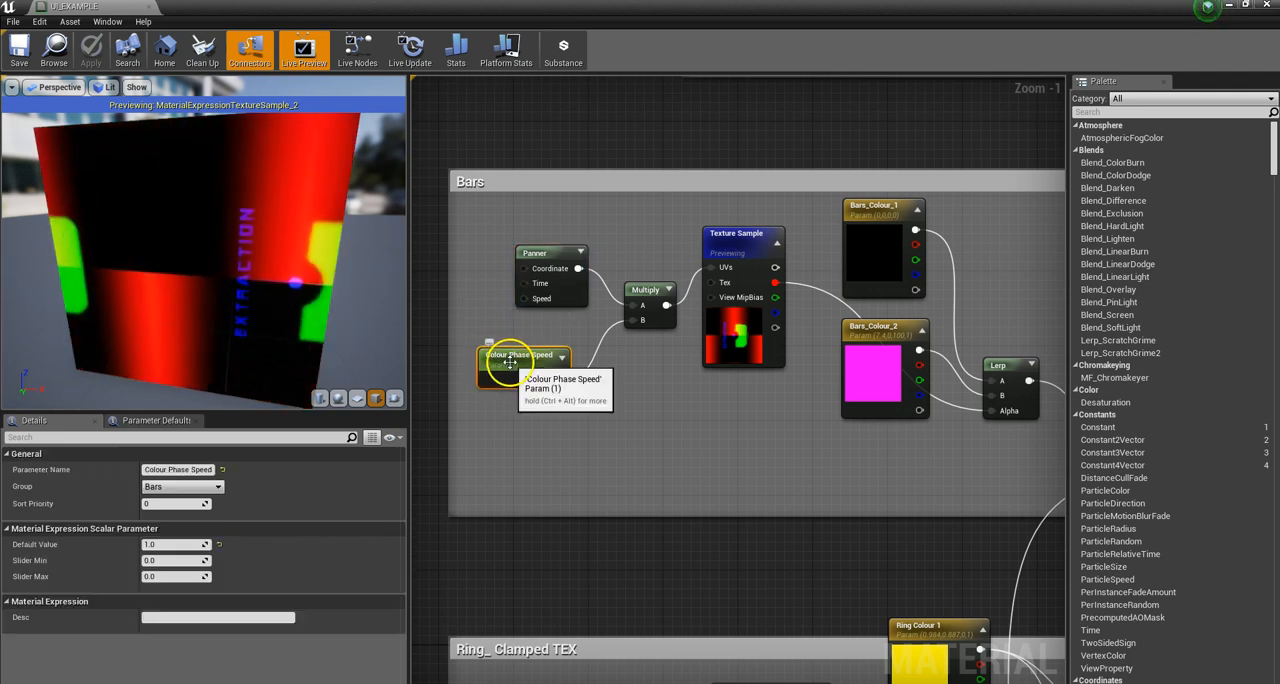
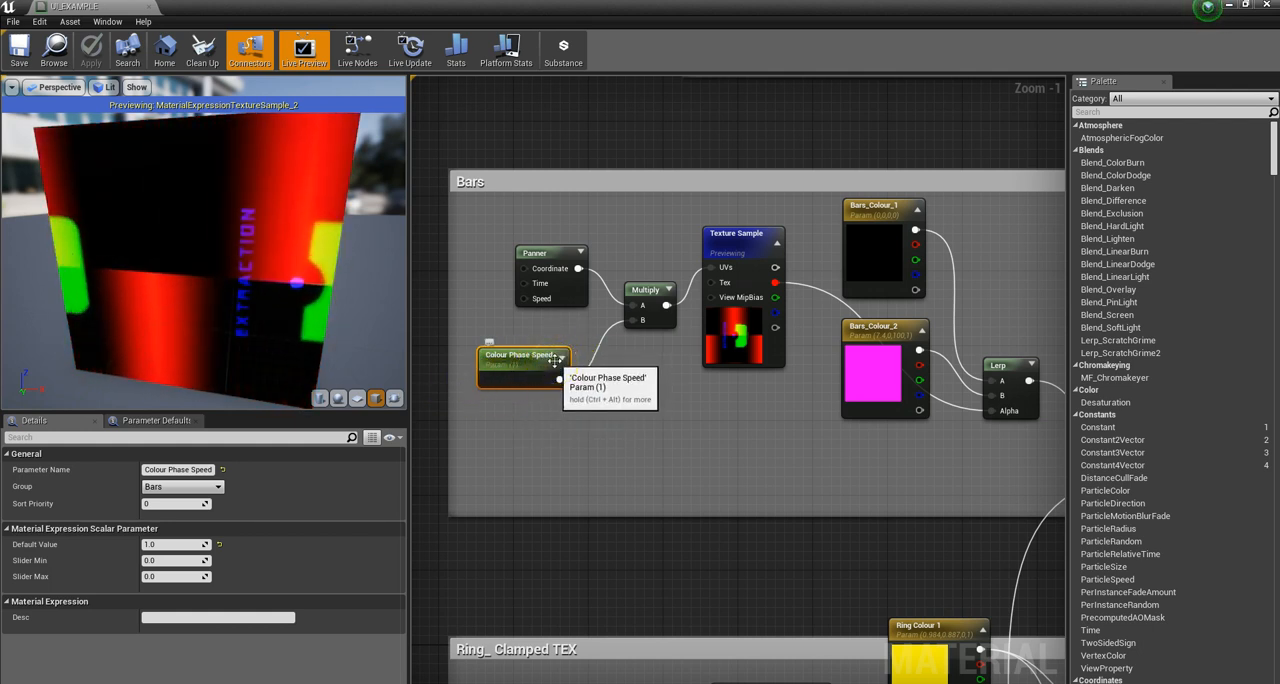
Step: Preview the Lerp node that blends Bars_Colour_1 and Bars_Colour_2 in the Bars group
scroll(555, 361, "down", 4)
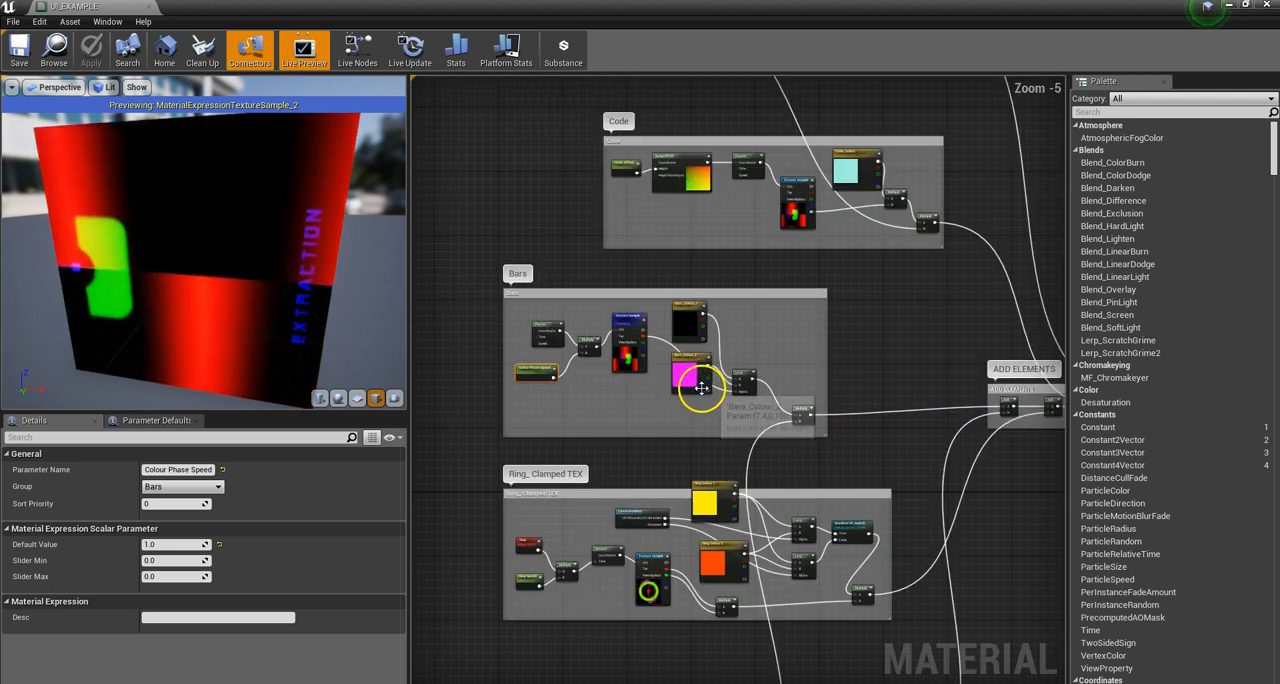
scroll(701, 390, "up", 2)
right_click(748, 376)
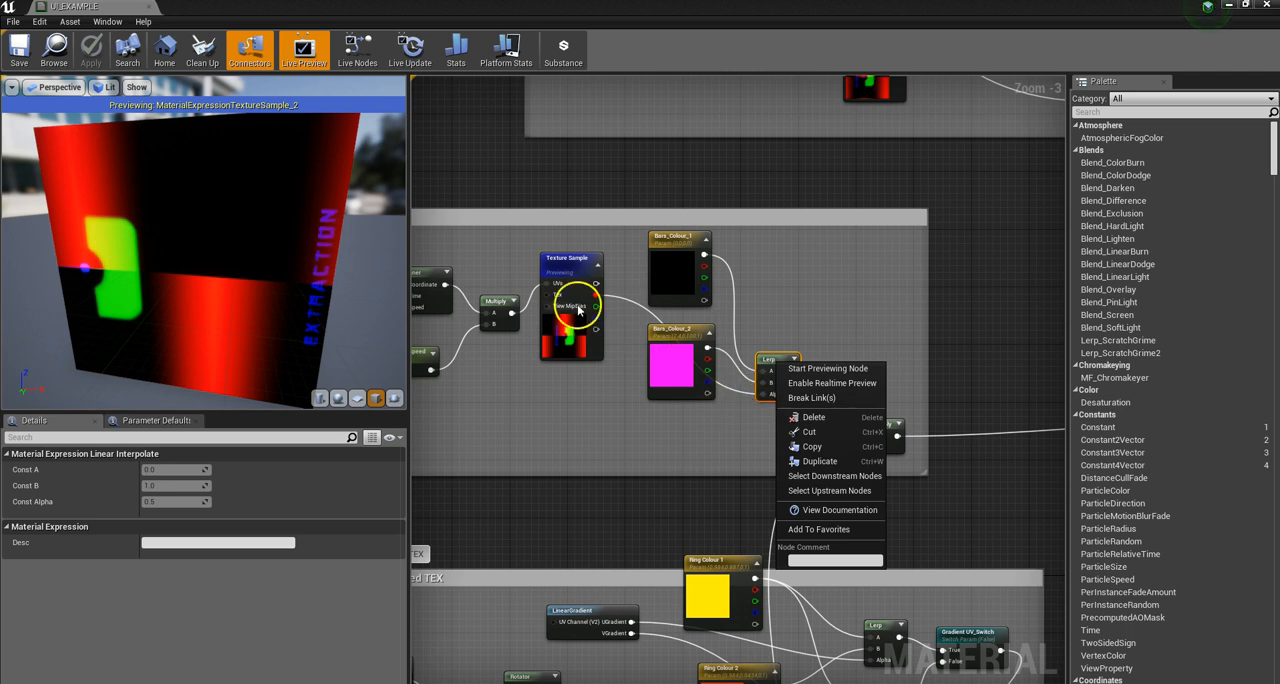
left_click(828, 369)
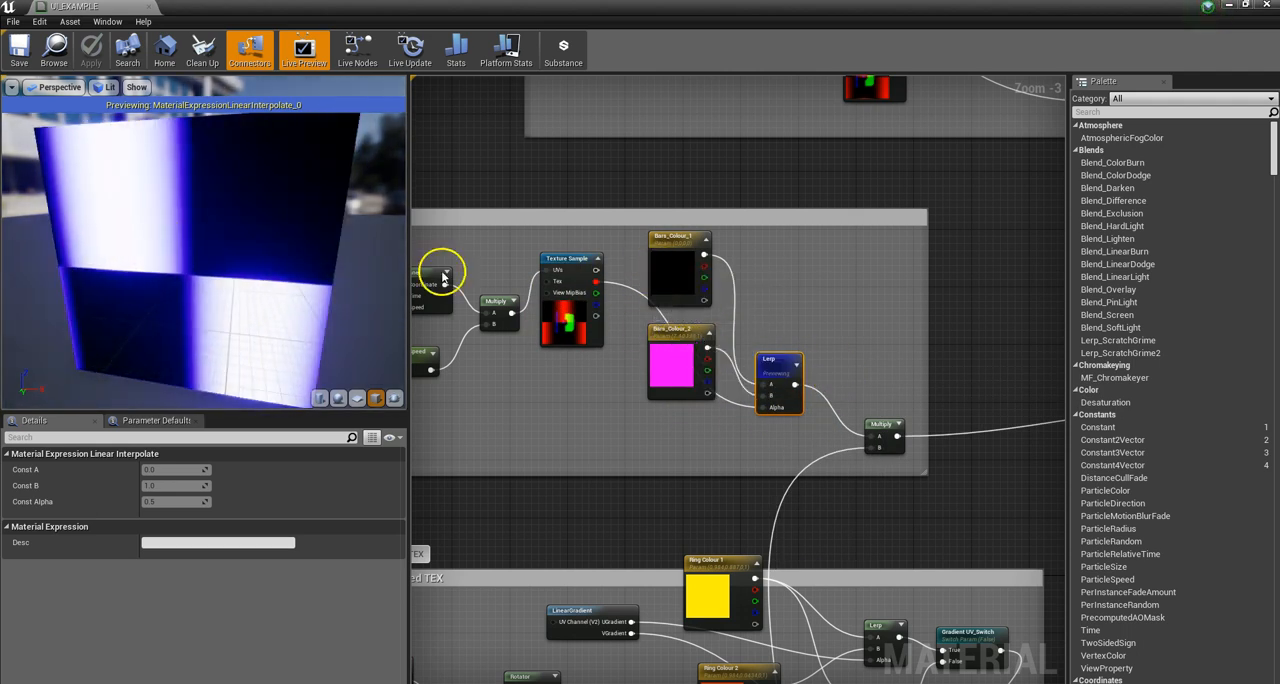
Step: Trace the B input of the Bars group's final Multiply node back to the Texture Sample in the Bezel group
scroll(798, 320, "down", 4)
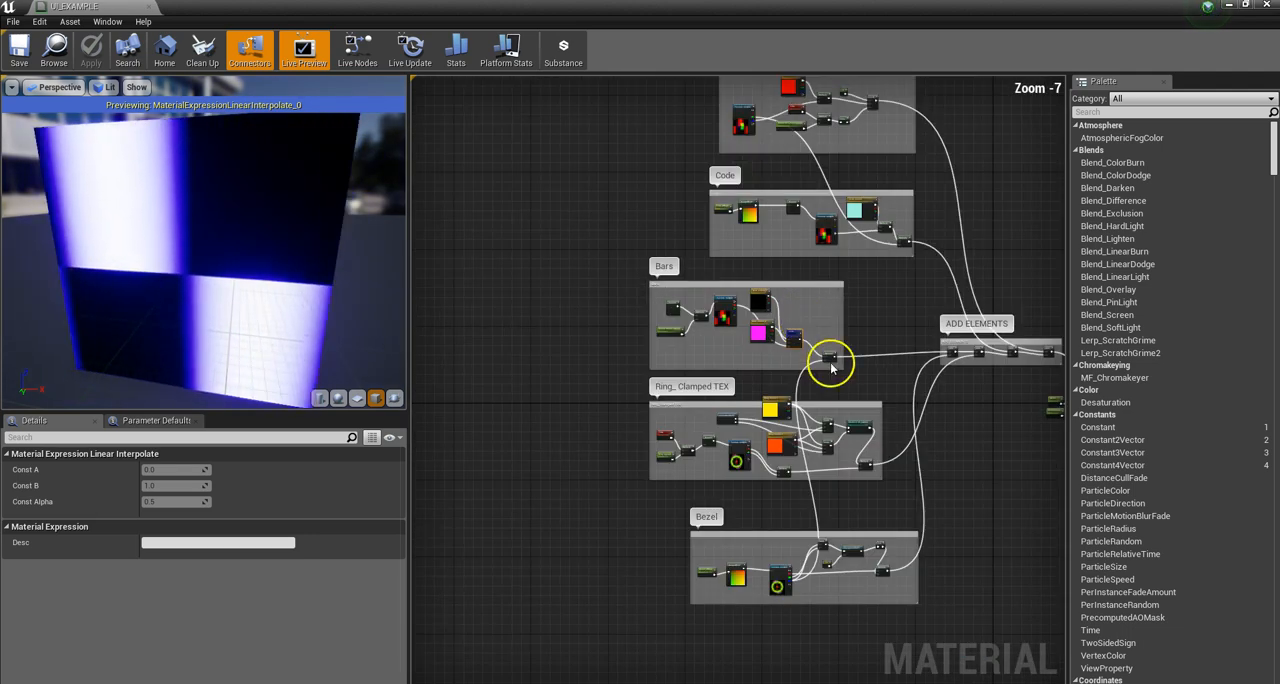
scroll(828, 360, "up", 2)
left_click(831, 363)
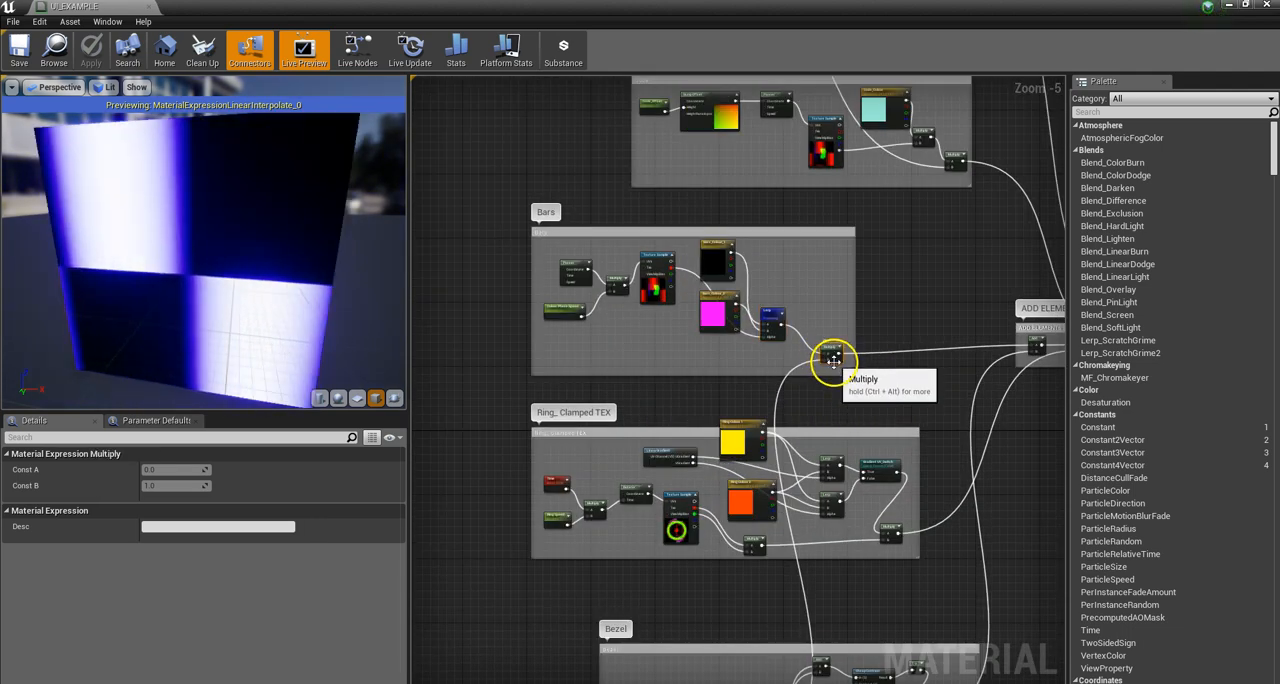
scroll(797, 345, "down", 4)
scroll(790, 515, "up", 9)
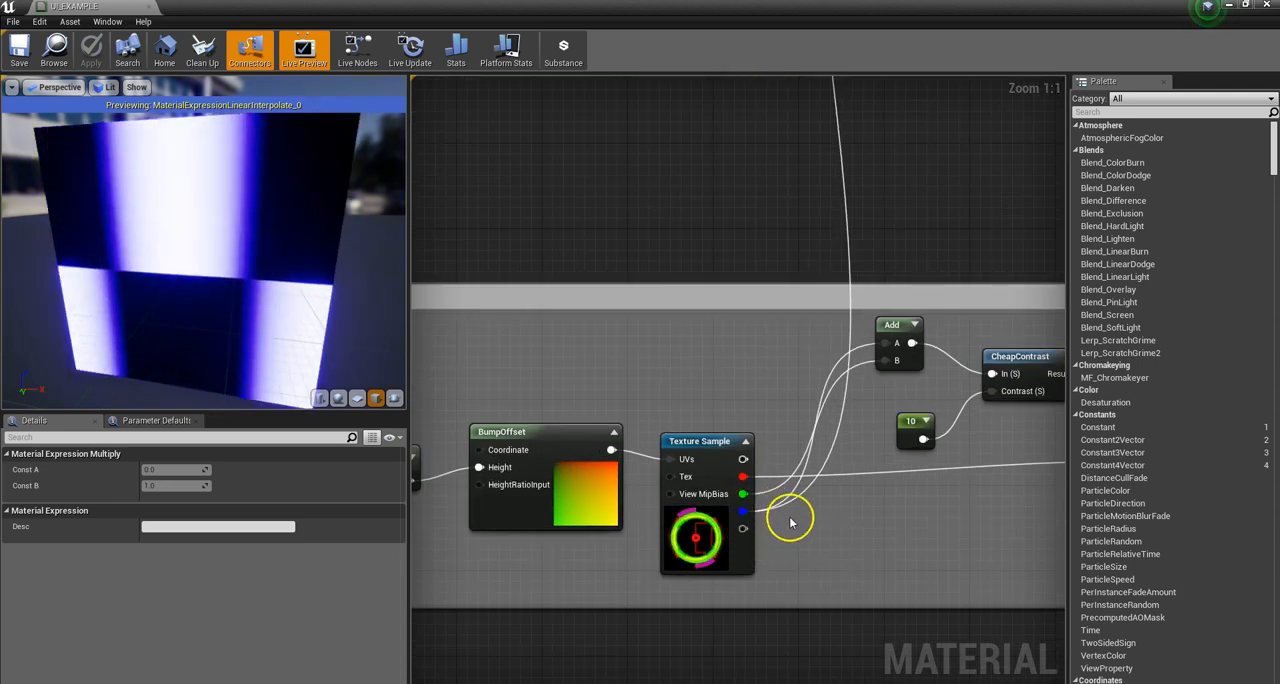
scroll(684, 538, "down", 3)
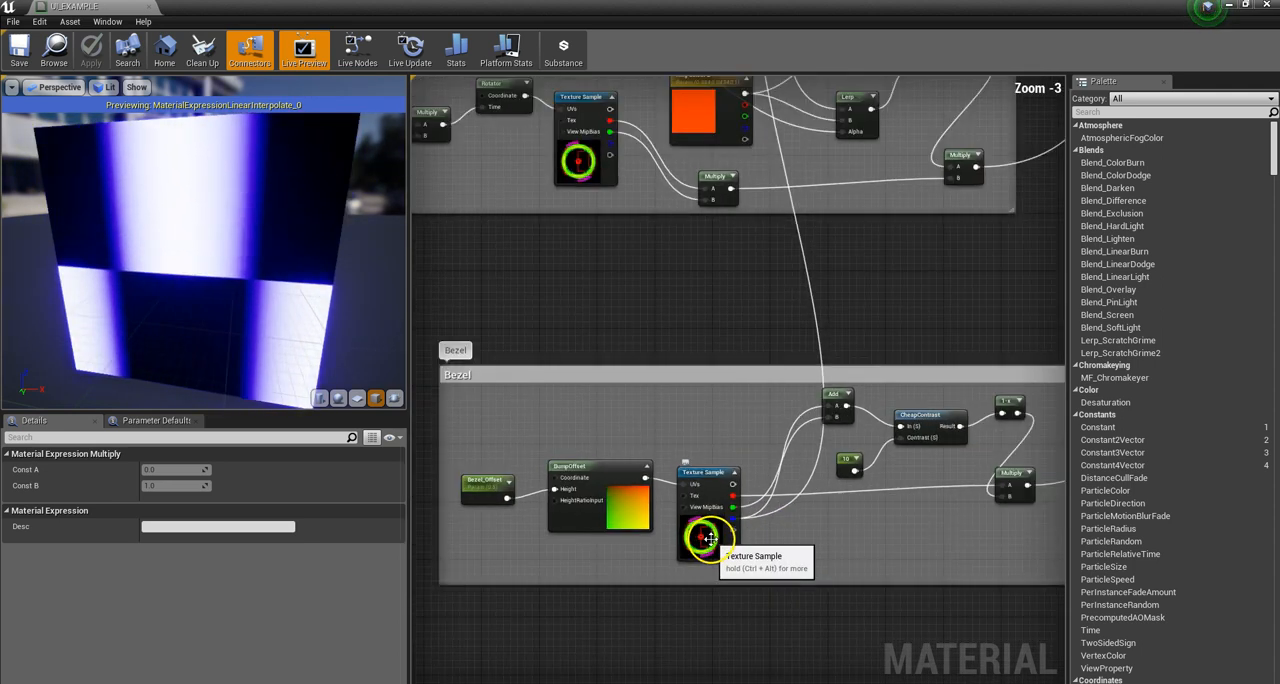
scroll(708, 538, "down", 4)
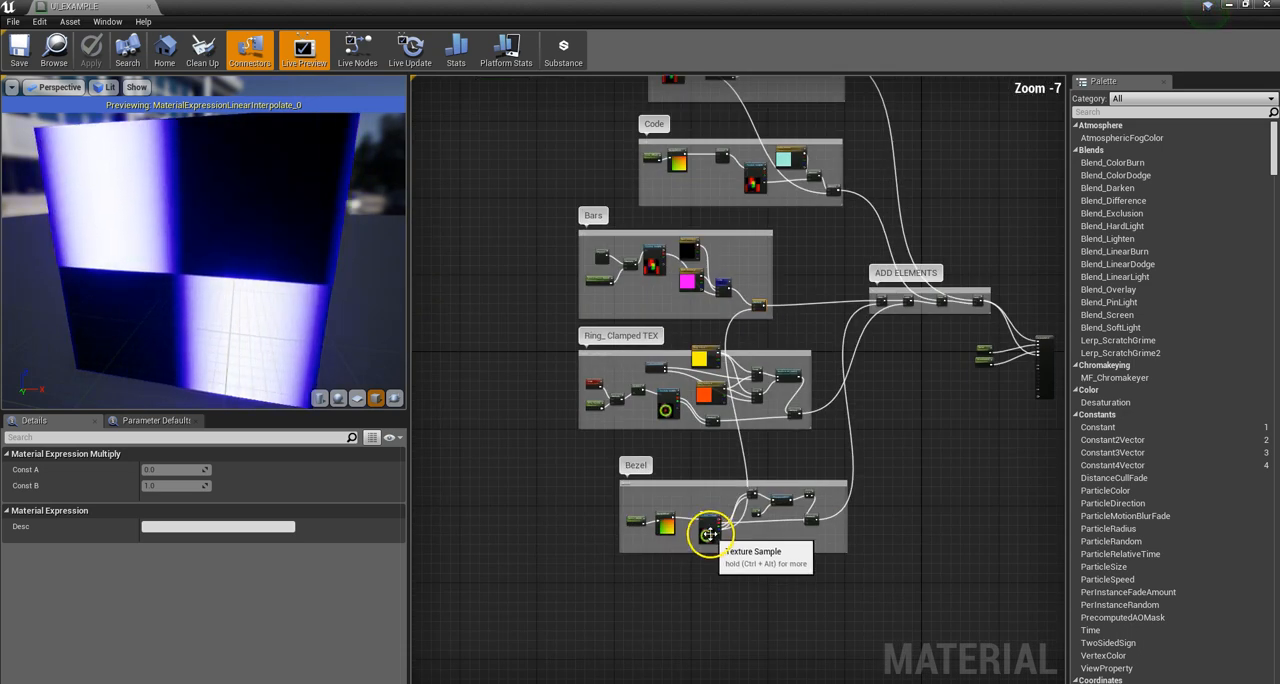
Step: Preview the final Multiply node of the Bars group, which masks the Lerp result
scroll(753, 315, "up", 5)
scroll(753, 315, "up", 2)
right_click(768, 297)
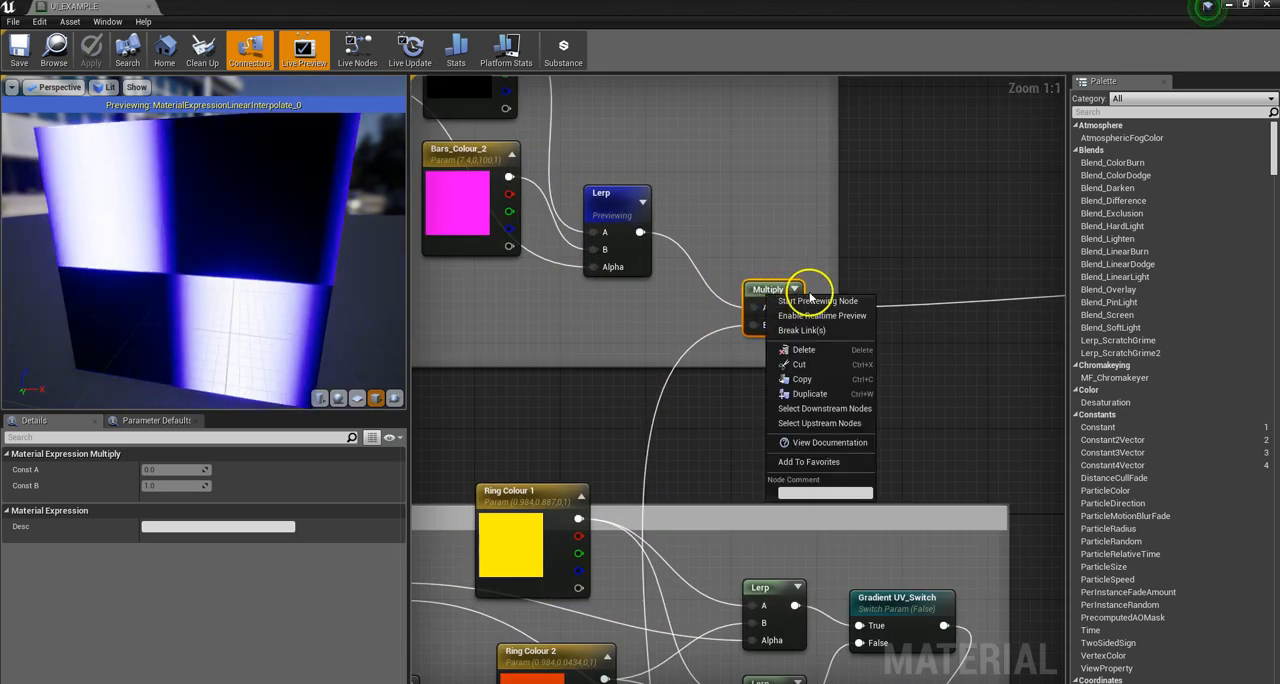
left_click(820, 302)
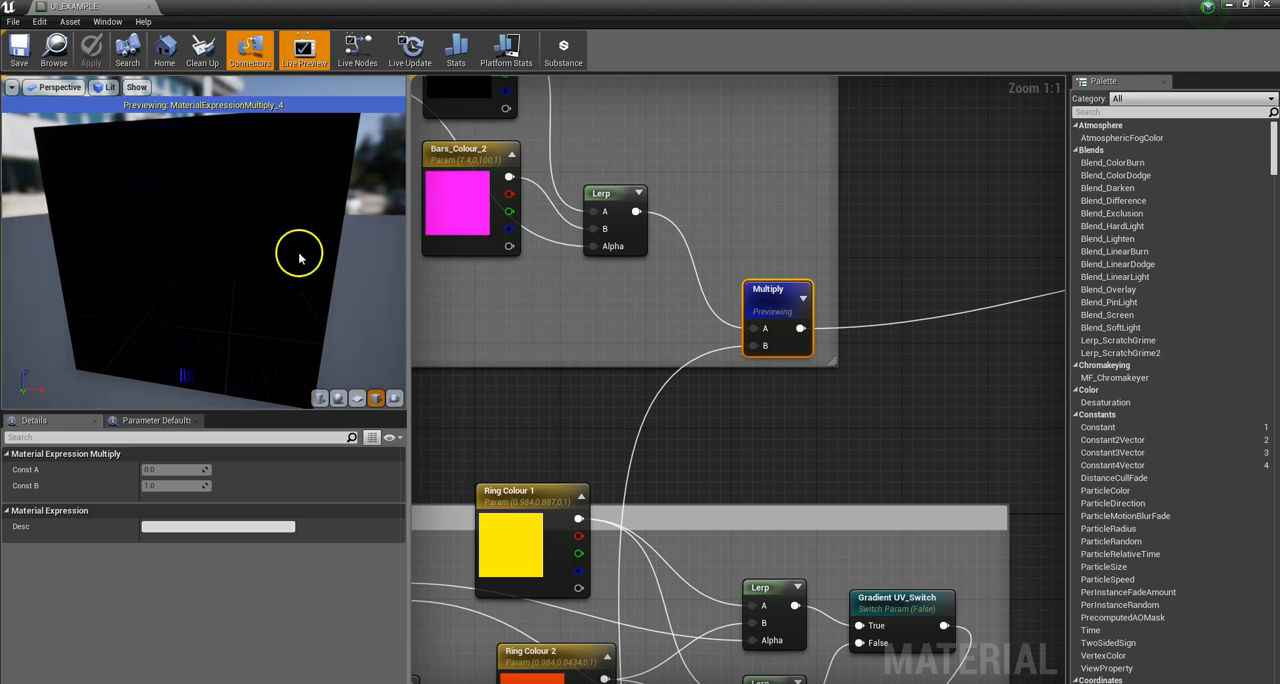
Step: Examine how the Bars output joins the ADD ELEMENTS chain and how the Code group is laid out
scroll(170, 226, "down", 5)
scroll(172, 224, "down", 5)
scroll(760, 290, "down", 9)
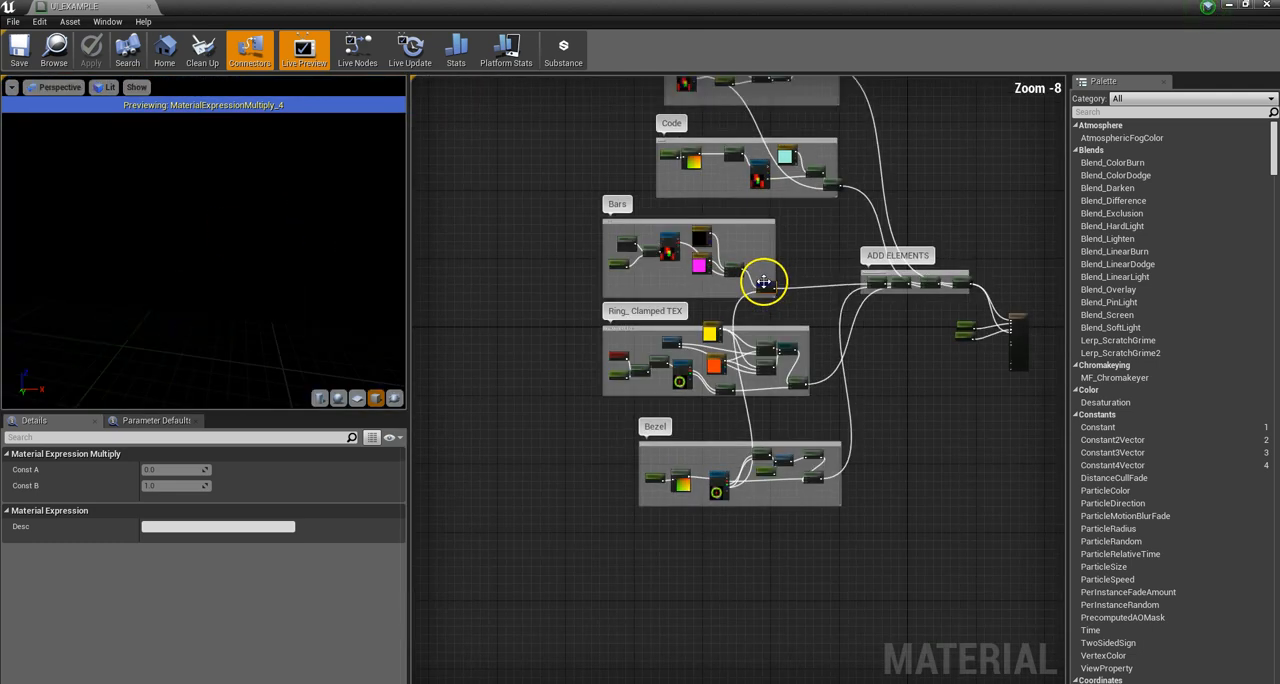
scroll(871, 286, "down", 3)
scroll(809, 280, "up", 8)
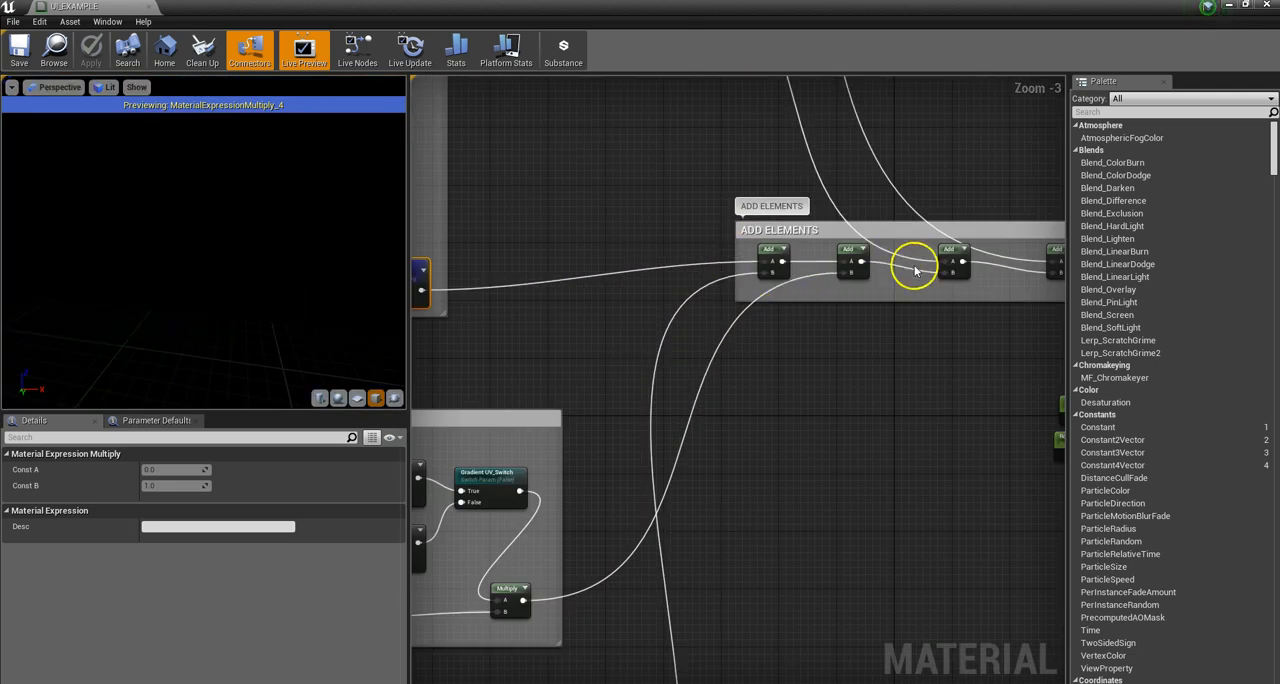
scroll(915, 270, "down", 5)
scroll(693, 160, "up", 4)
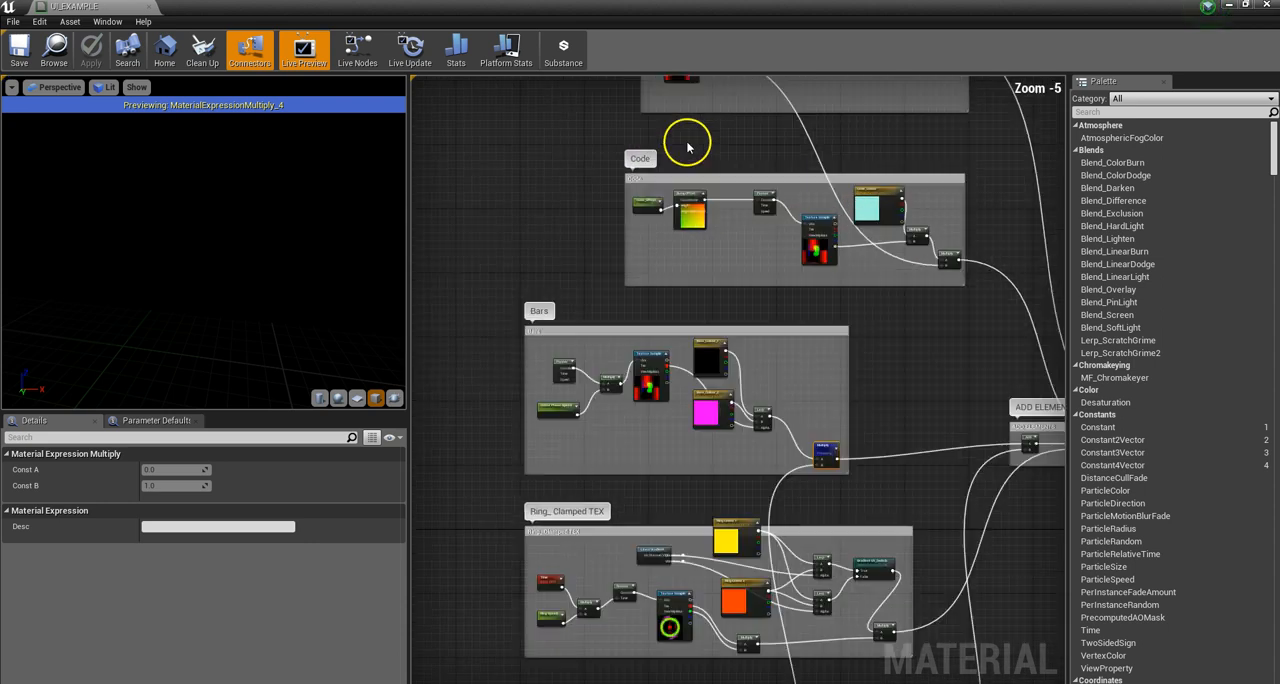
scroll(697, 177, "down", 3)
scroll(634, 206, "up", 3)
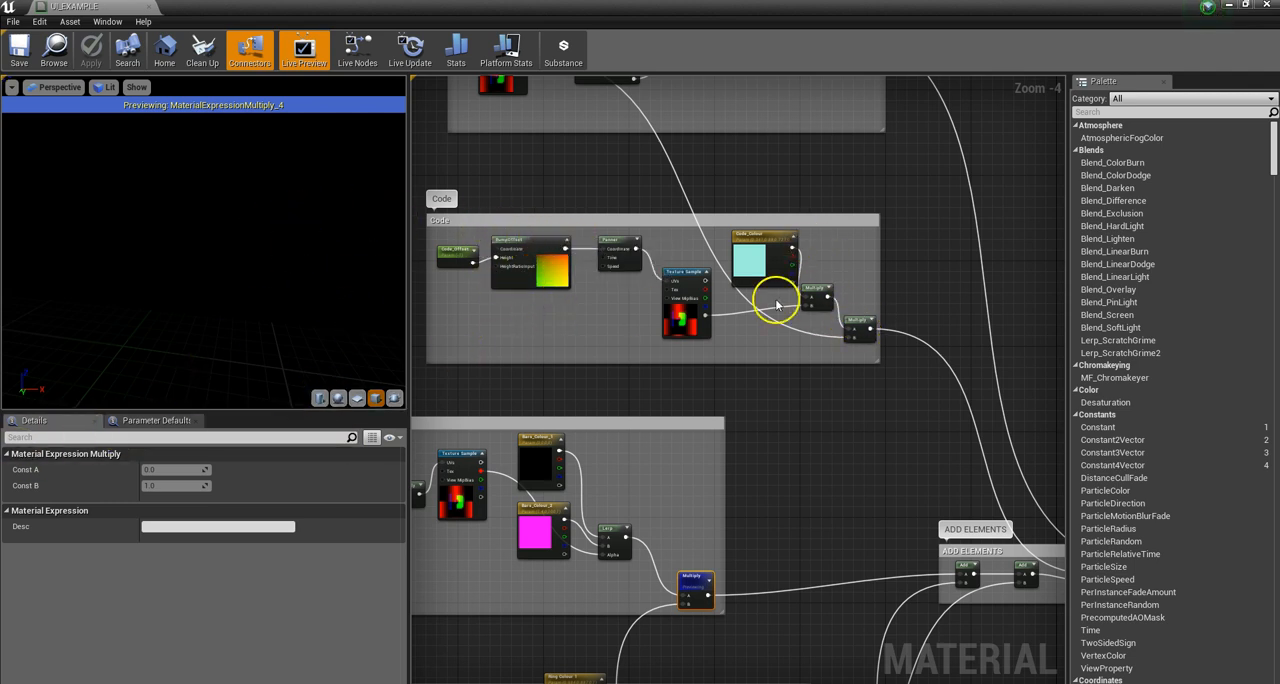
Step: Preview the final Multiply node of the Code group and view its scrolling code on the cube from several angles
left_click(684, 271)
right_click(686, 272)
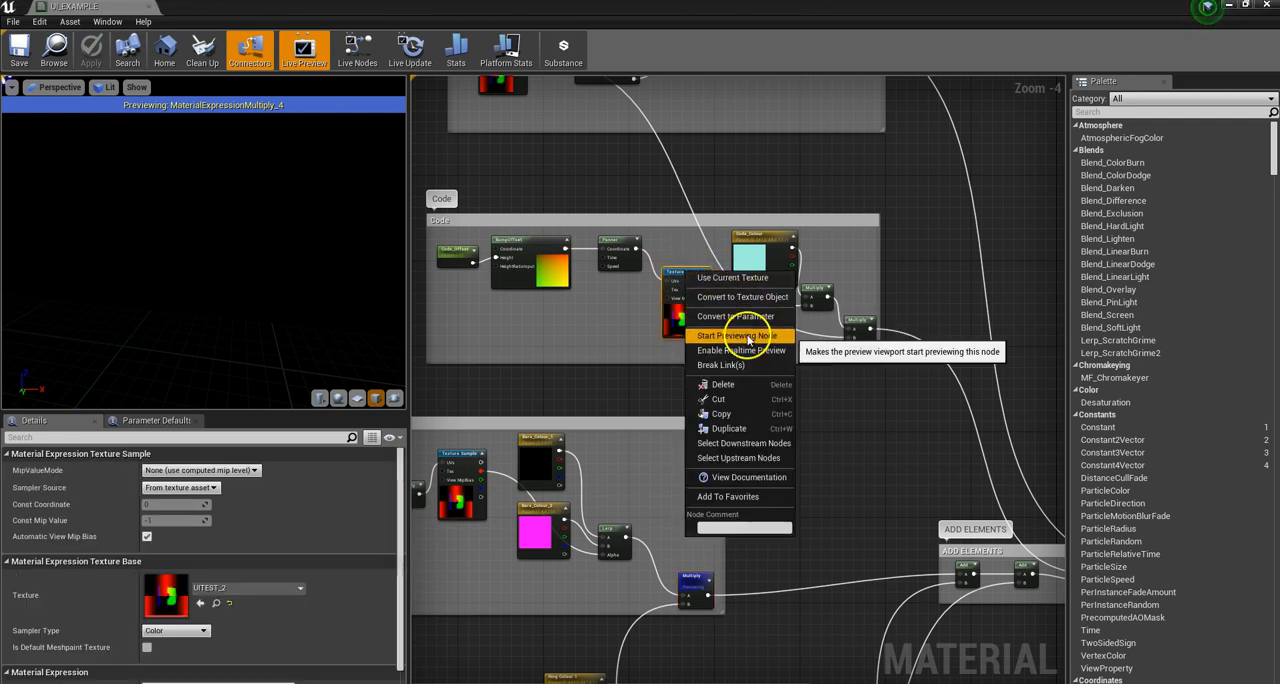
left_click(857, 323)
right_click(857, 323)
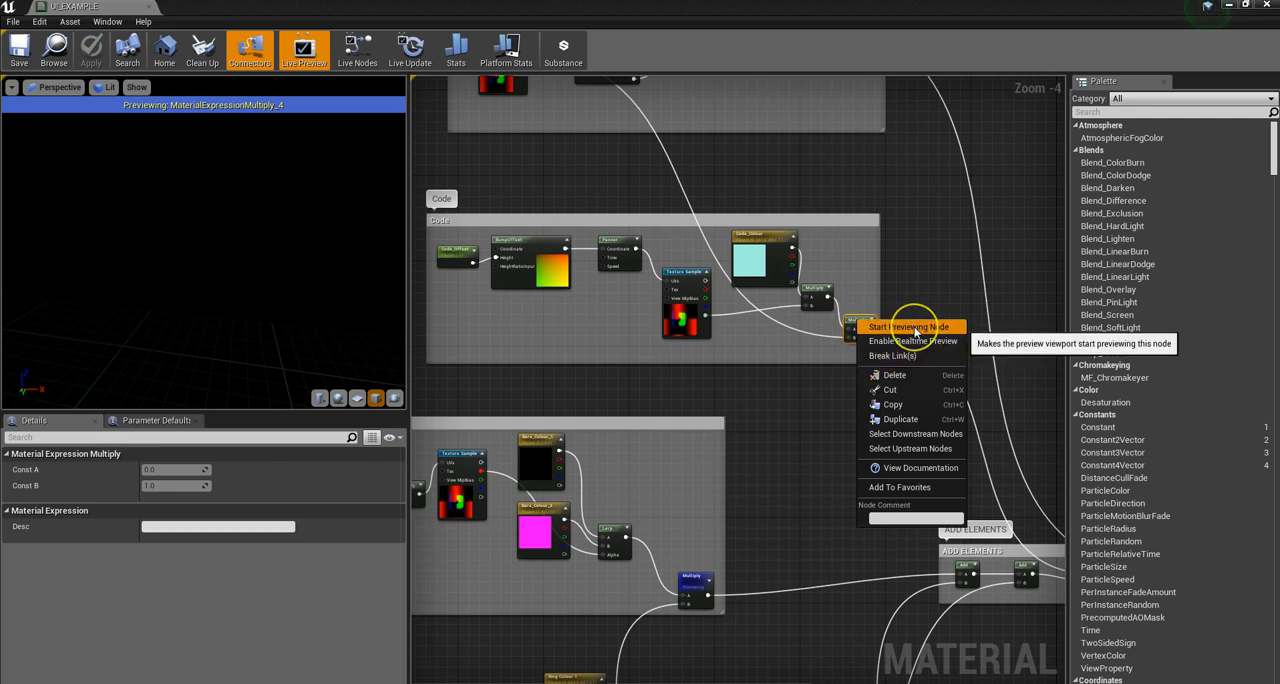
left_click(912, 327)
left_click_drag(364, 230, 353, 271)
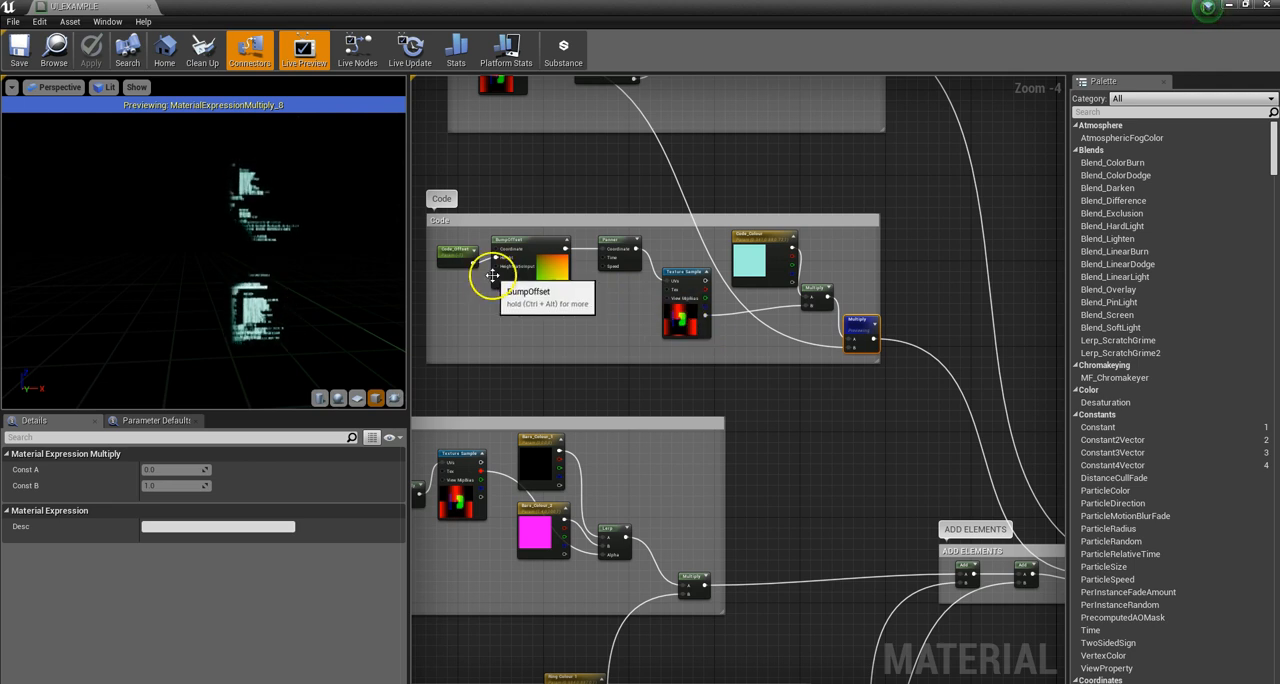
scroll(686, 323, "up", 4)
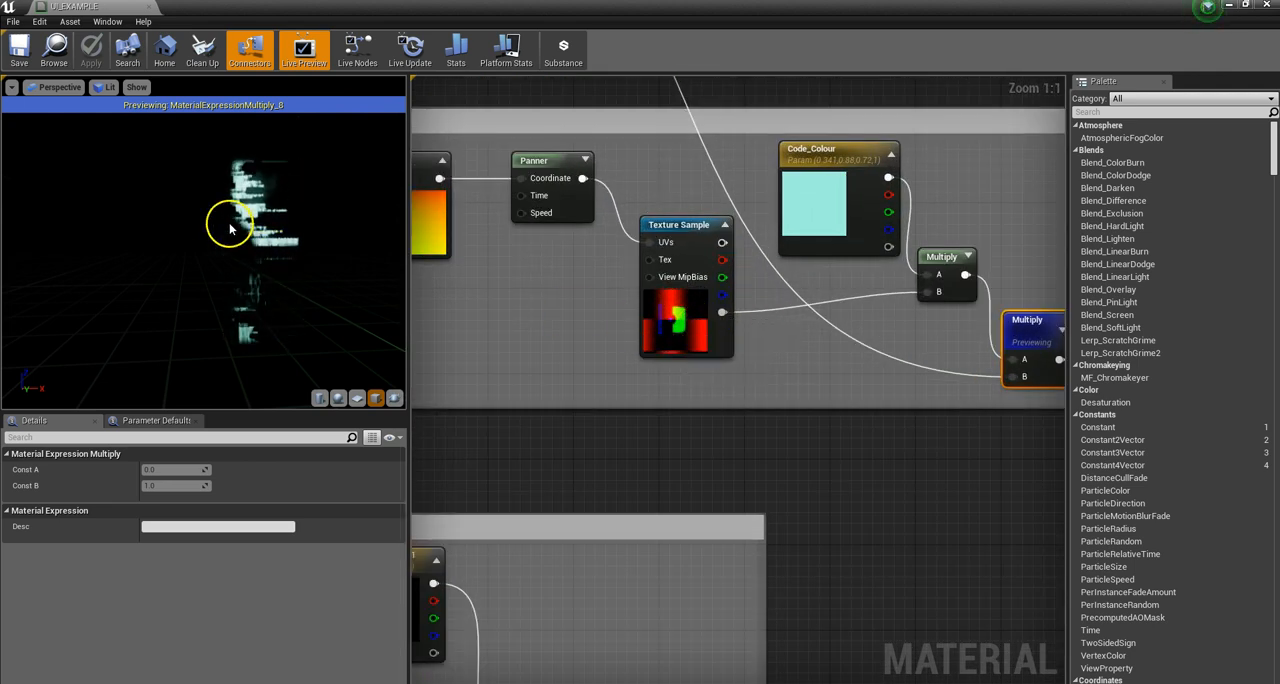
mouse_move(245, 257)
left_mouse_down()
mouse_move(143, 249)
mouse_move(300, 251)
mouse_move(229, 229)
mouse_move(206, 251)
mouse_move(250, 255)
left_mouse_up()
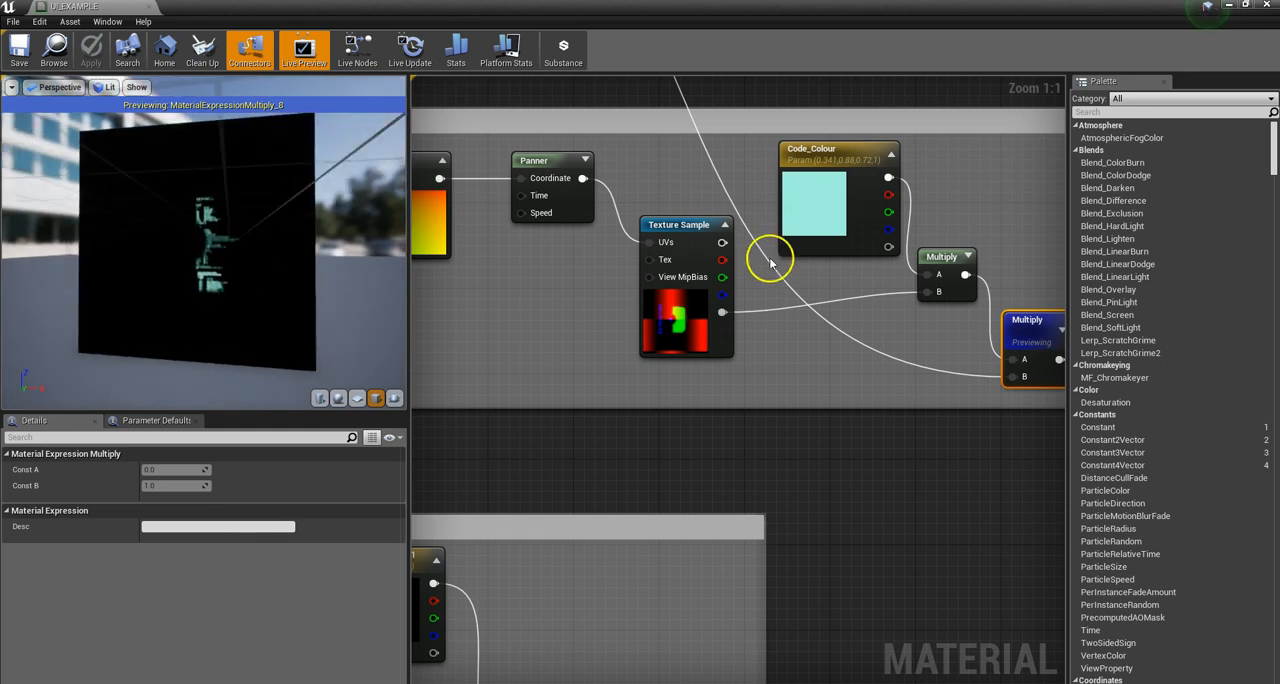
Step: Try an orange default colour with Value 200 on the Code_Colour parameter, and discard the change
scroll(771, 262, "down", 1)
left_click(790, 243)
scroll(925, 283, "down", 1)
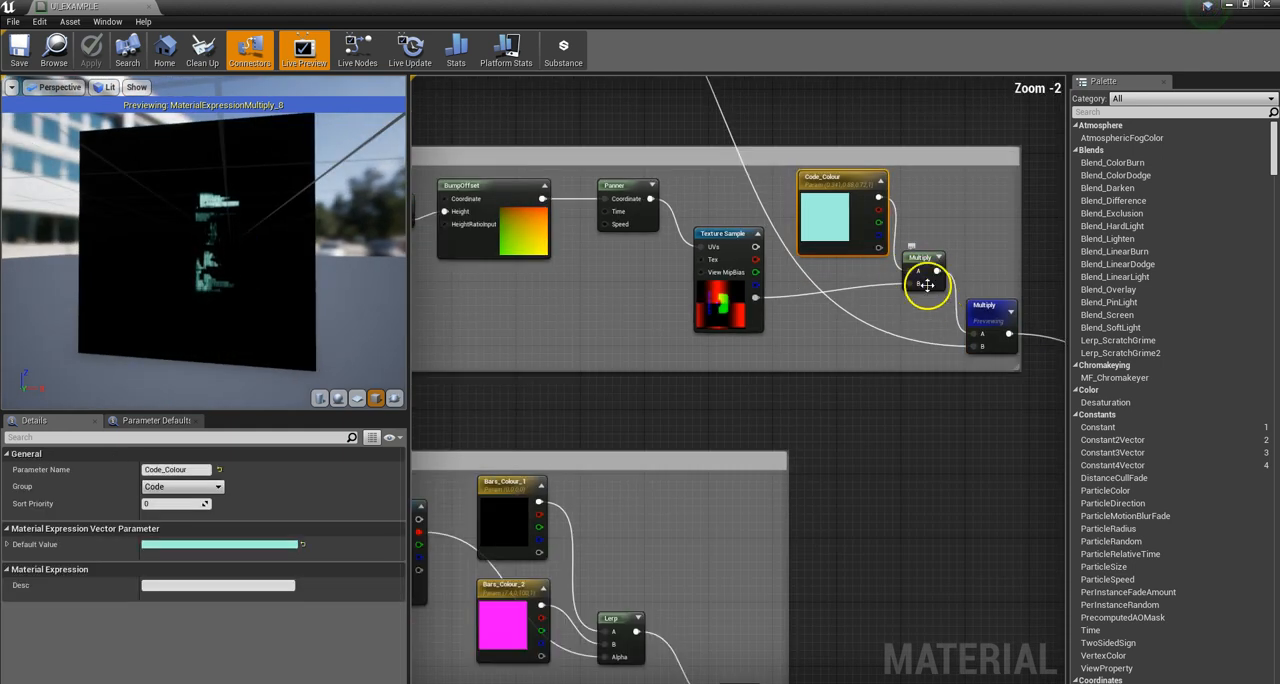
scroll(927, 285, "up", 2)
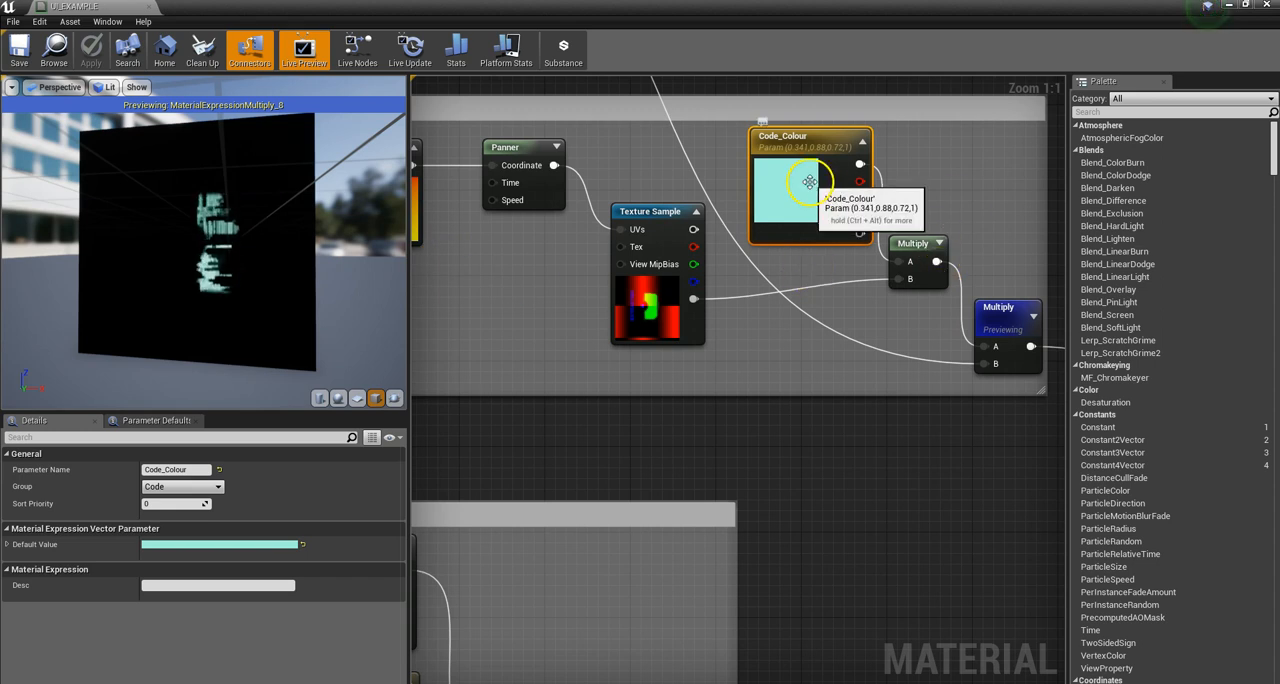
left_click(229, 544)
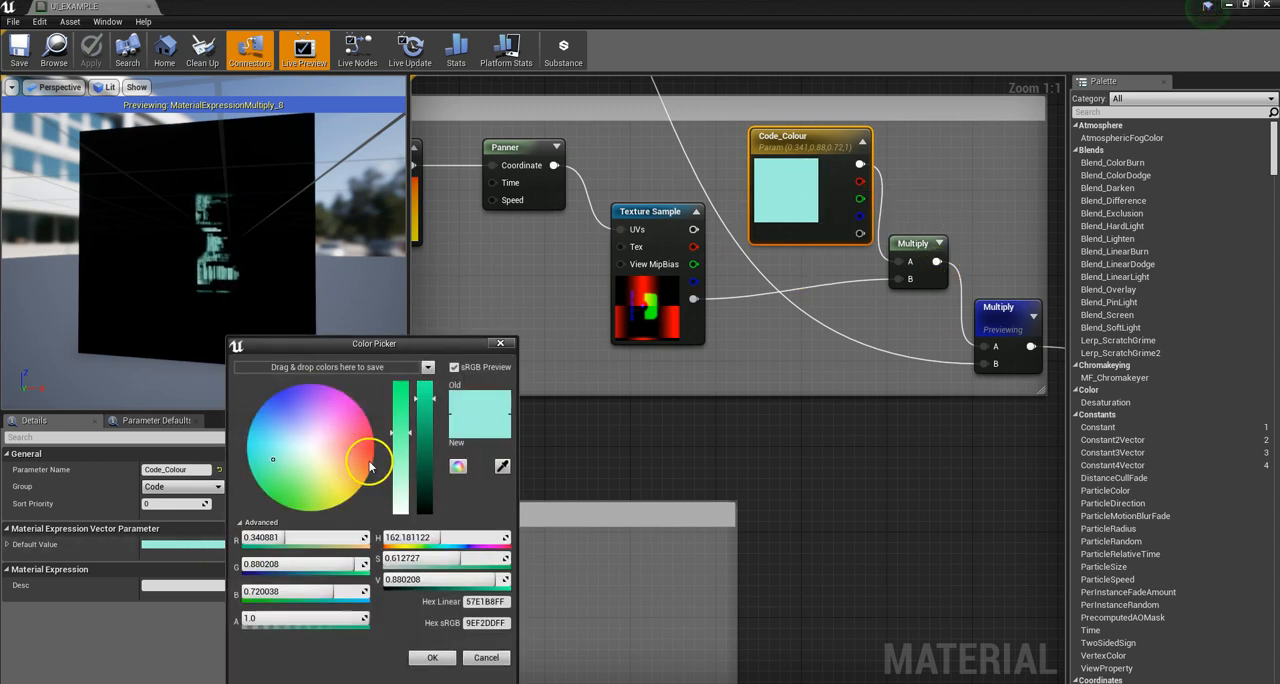
left_click_drag(311, 439, 322, 451)
left_click_drag(404, 490, 428, 383)
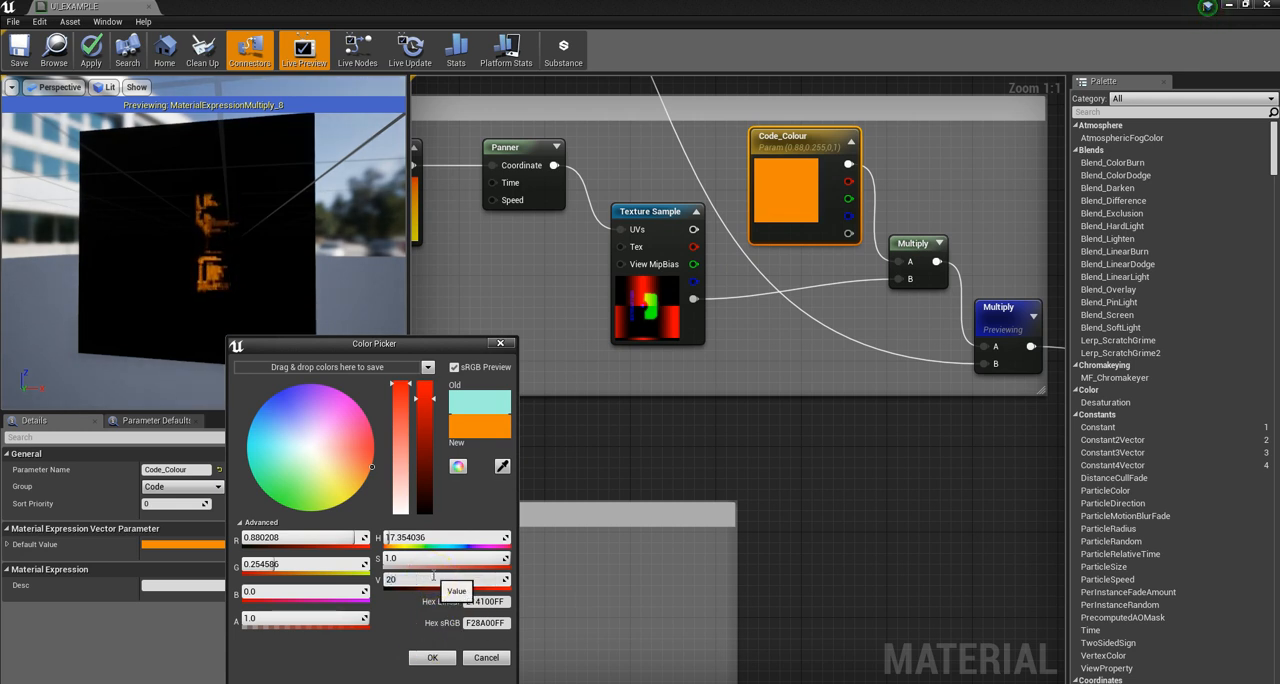
key("Return")
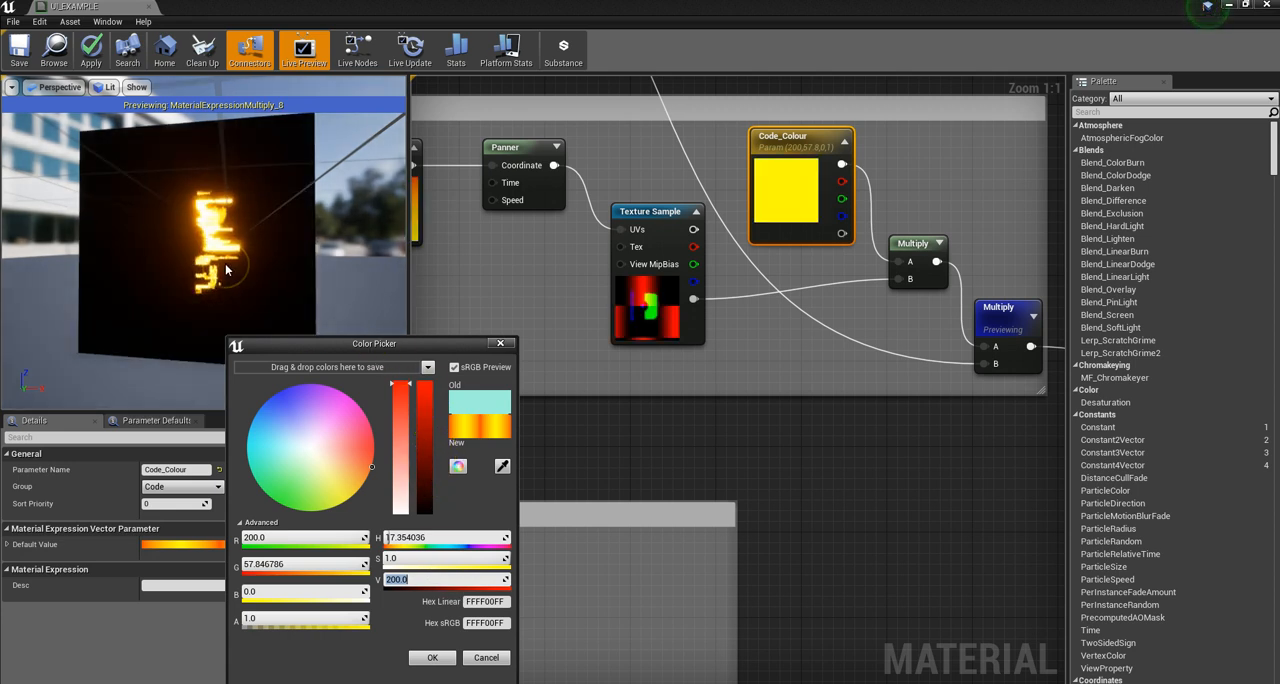
left_click_drag(237, 202, 220, 226)
left_click(485, 658)
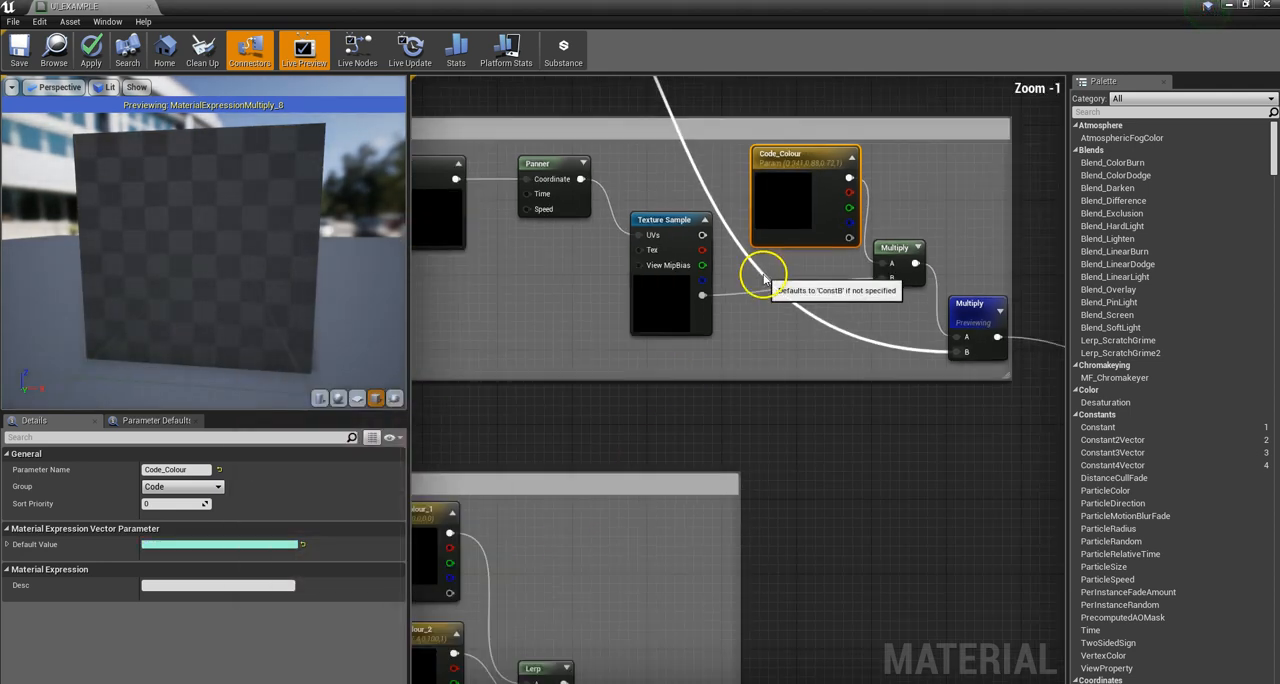
Step: Try different Speed Y values, including 0.01, on the Code group's Panner node
scroll(763, 277, "down", 6)
scroll(695, 262, "up", 2)
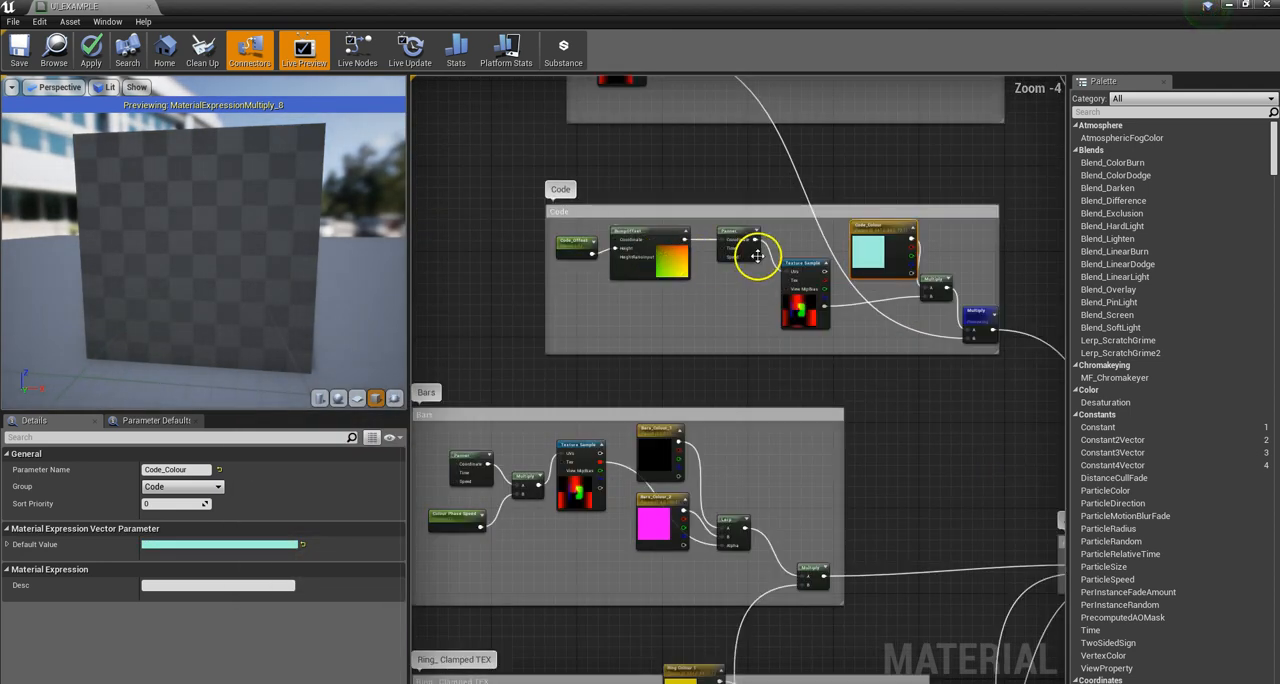
scroll(700, 245, "up", 3)
scroll(729, 225, "up", 1)
left_click(714, 220)
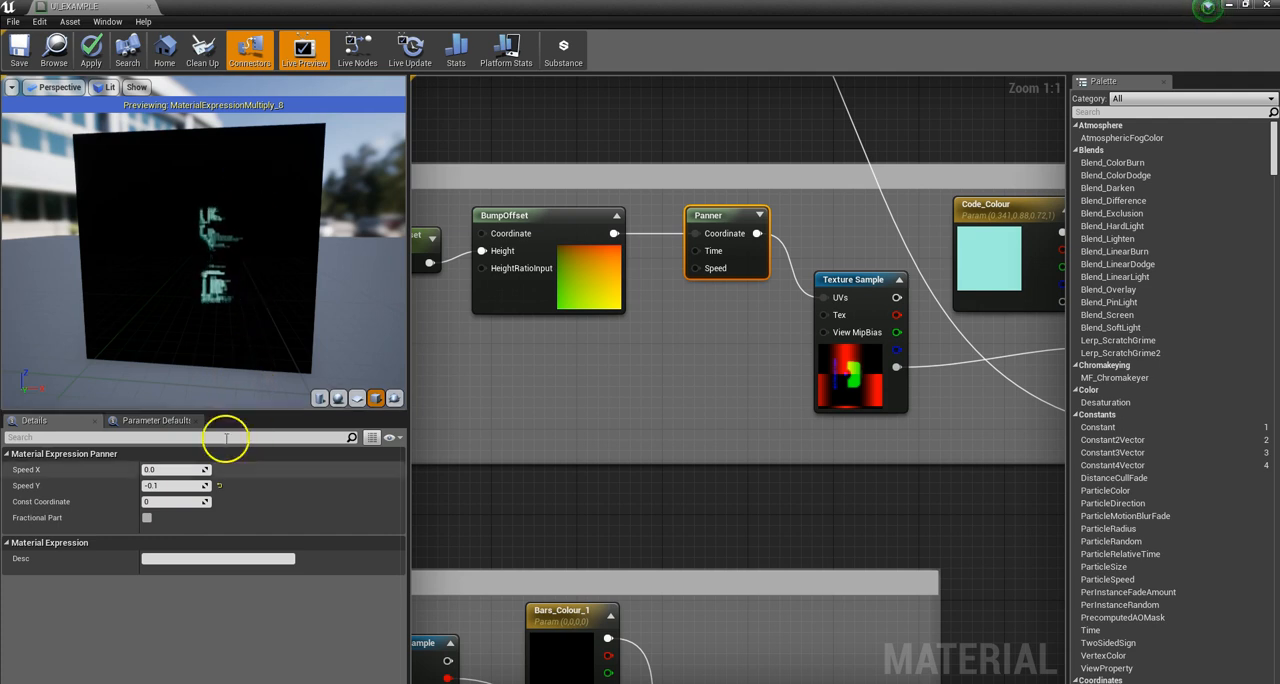
left_click_drag(133, 482, 60, 485)
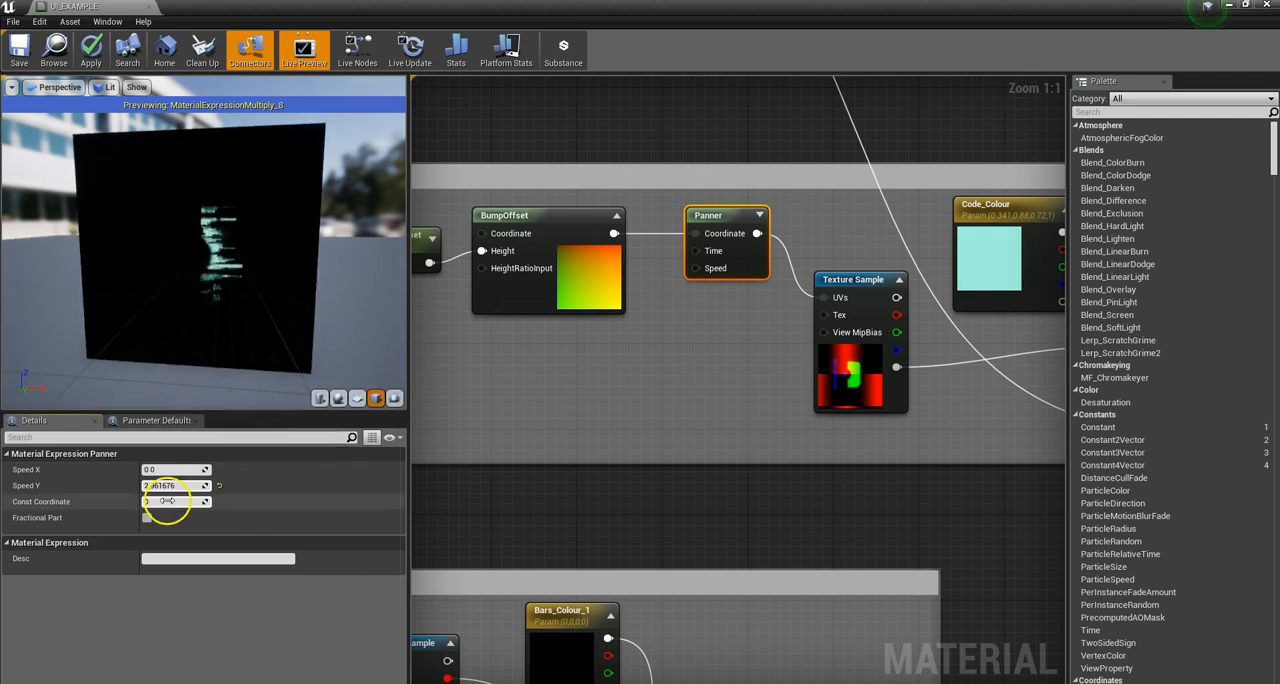
key("Return")
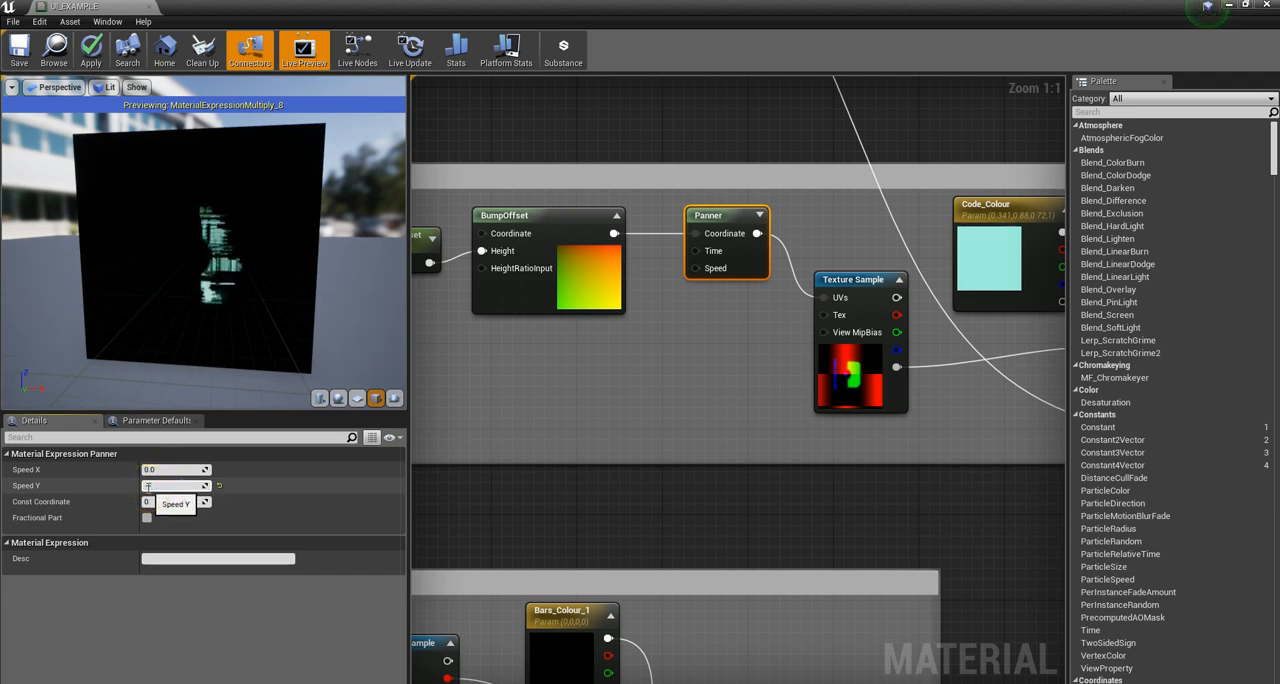
key("Return")
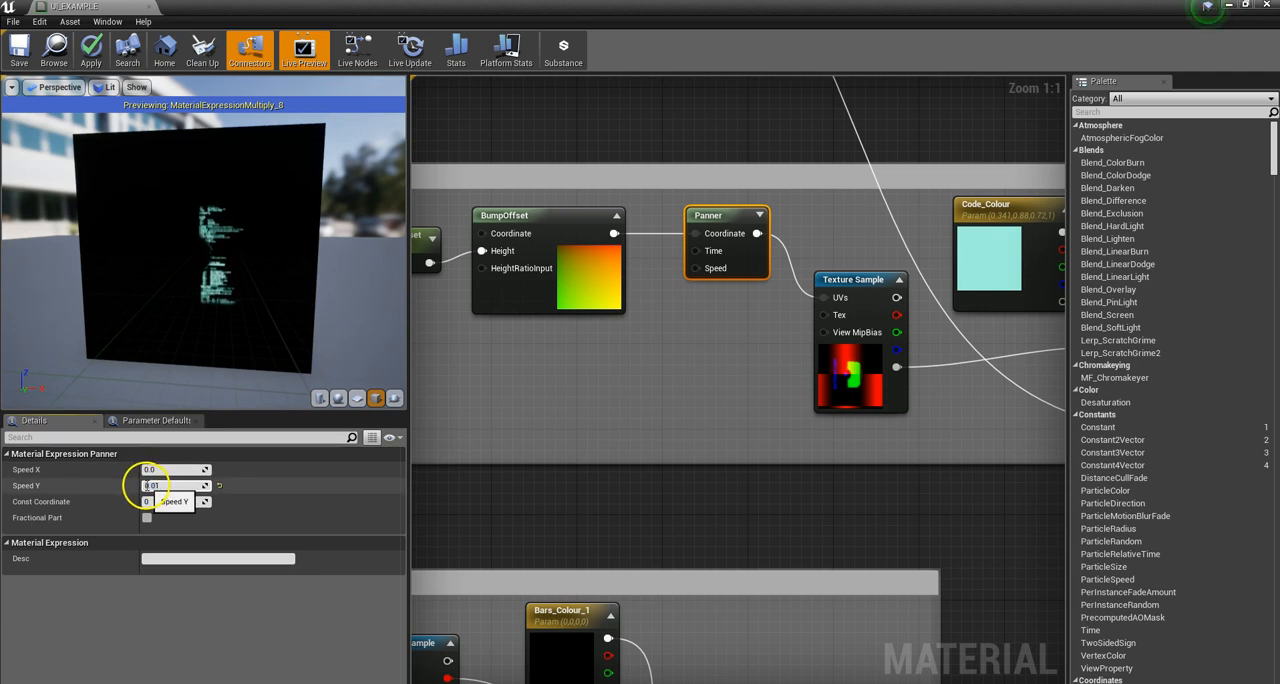
Step: Set the Code Panner's Speed Y to -0.01 and finally to -0.05, and check the scrolling code in the preview
type("-")
key("Return")
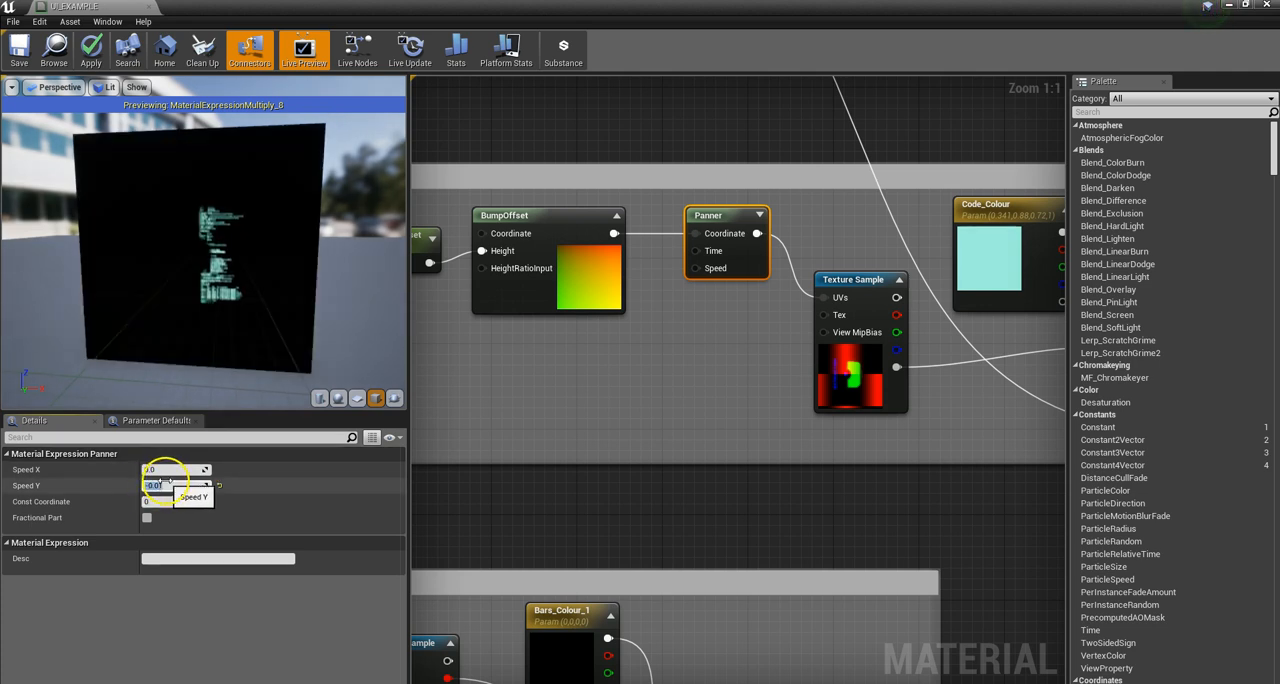
type("5")
key("Return")
mouse_move(252, 270)
left_mouse_down()
mouse_move(206, 289)
mouse_move(249, 294)
left_mouse_up()
right_click_drag(249, 294, 228, 307)
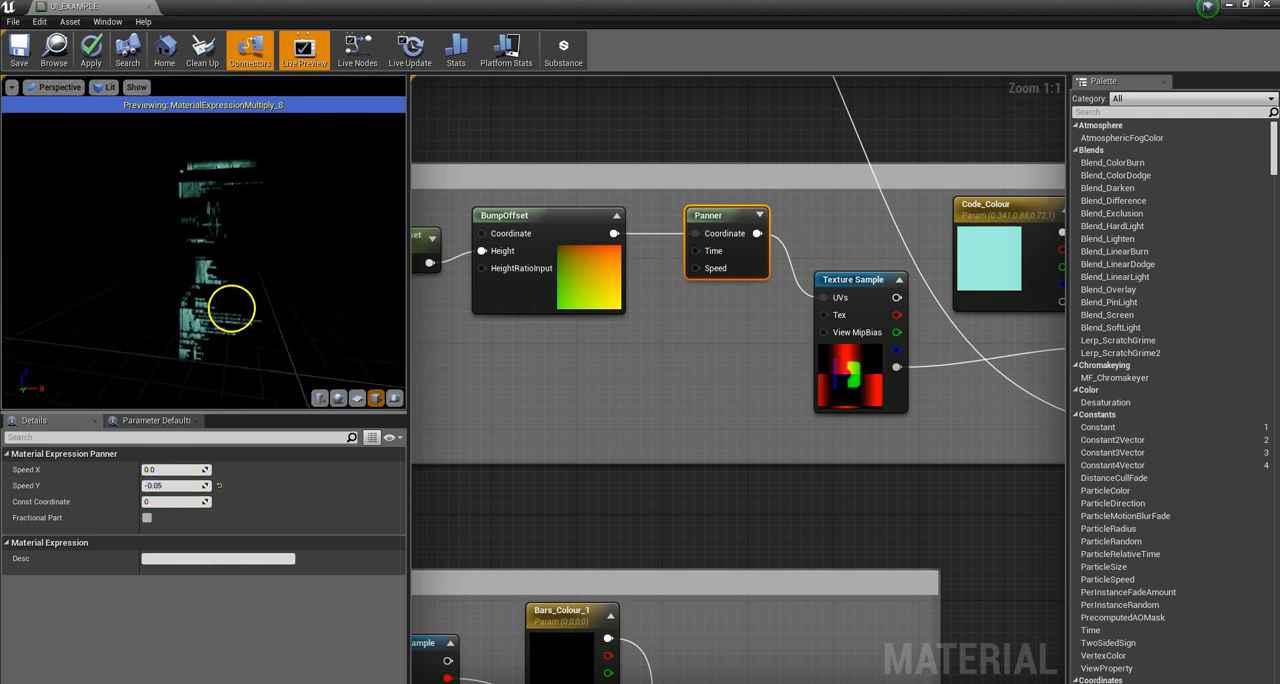
Step: Inspect the Code group's BumpOffset node and the settings of the Code_Offset parameter feeding its Height input
scroll(570, 270, "down", 4)
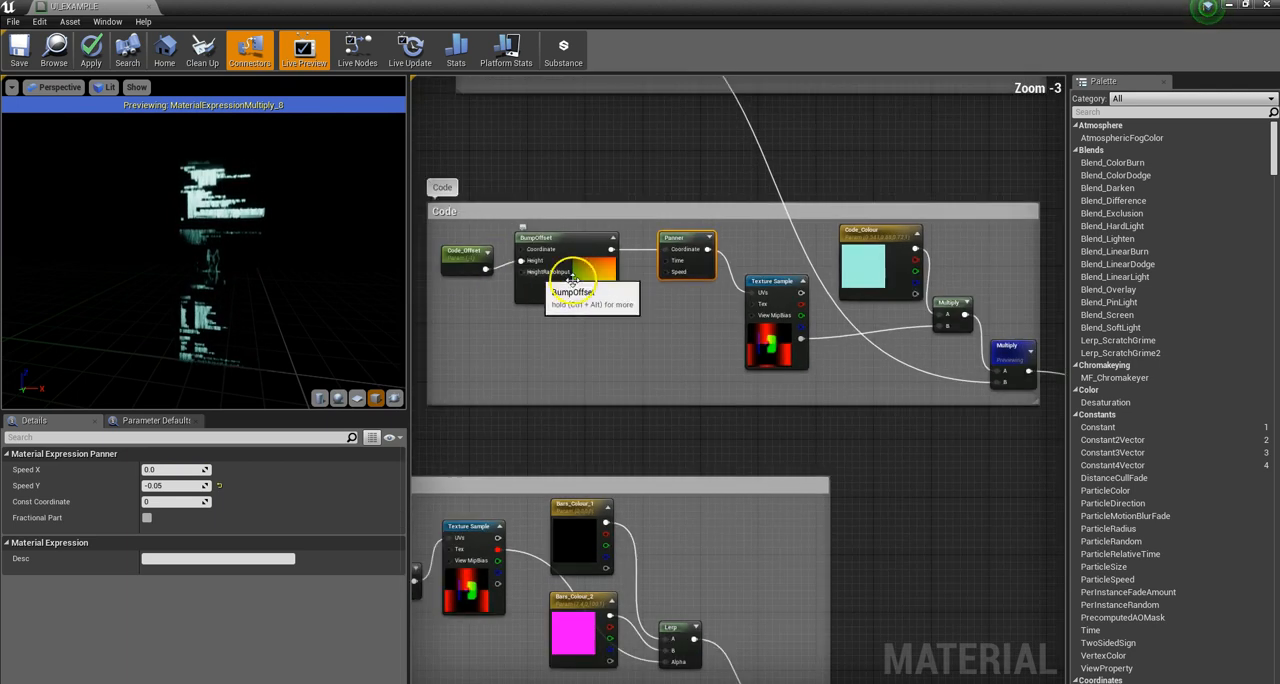
scroll(445, 268, "up", 4)
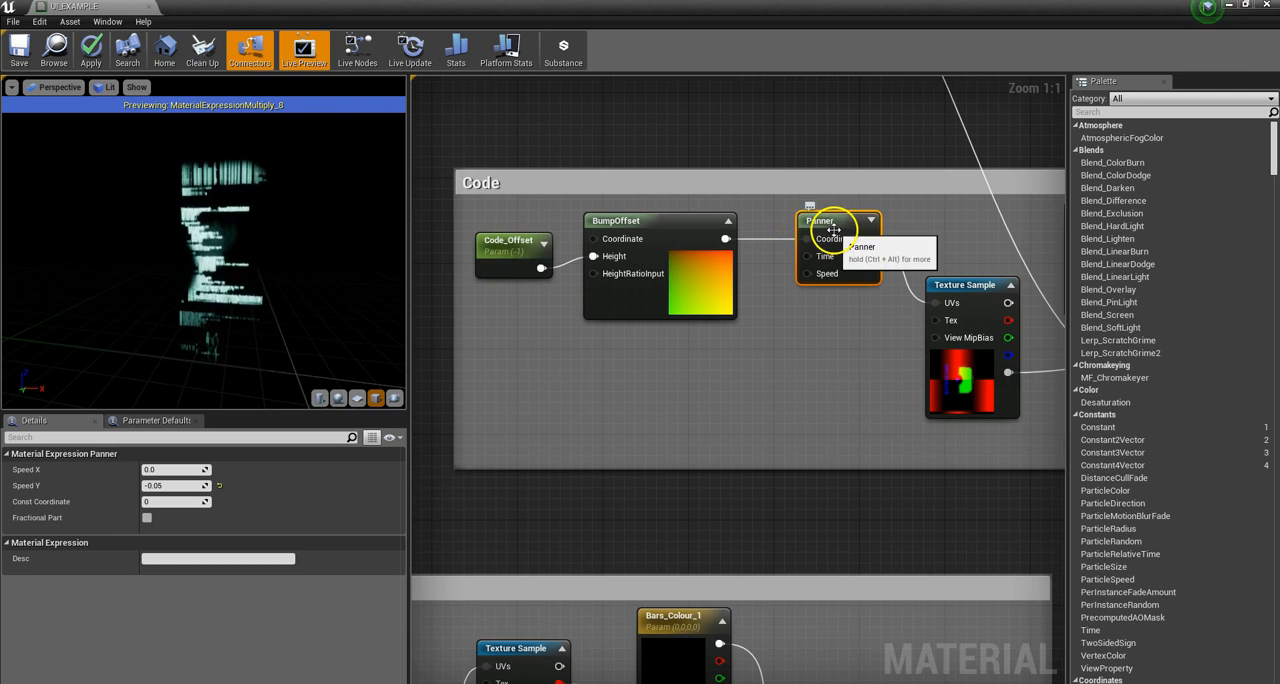
left_click(630, 297)
left_click_drag(510, 254, 497, 254)
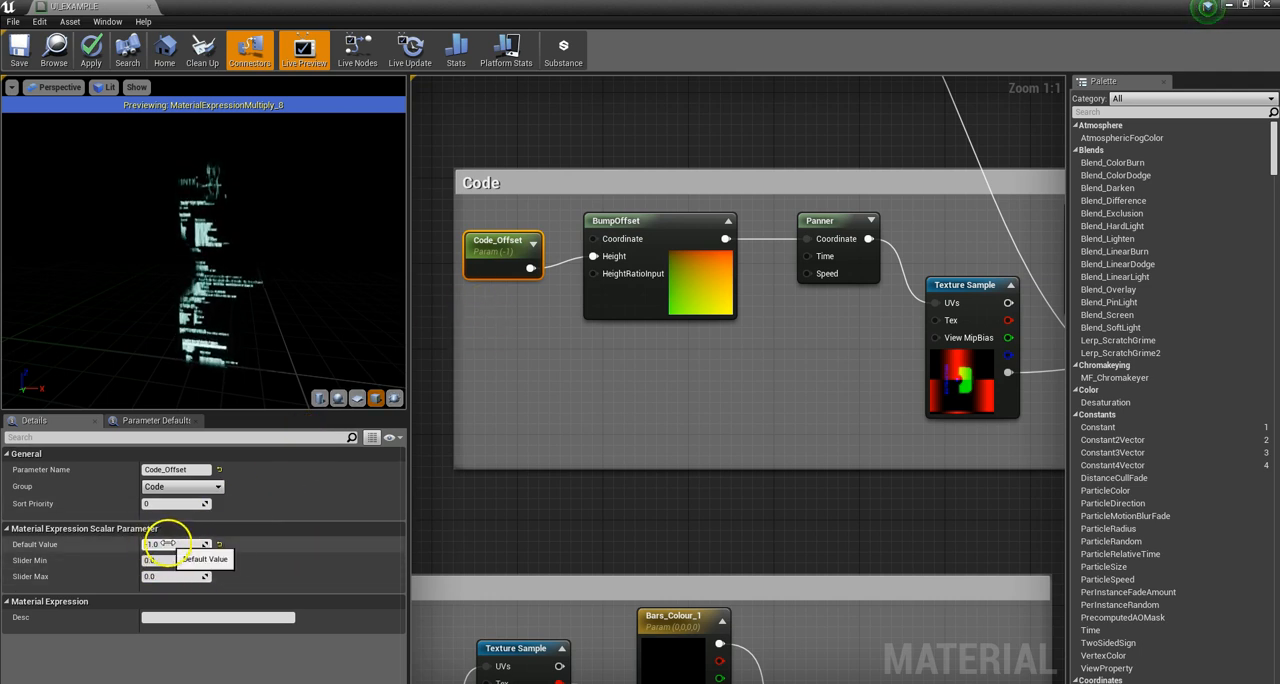
Step: Try Code_Offset default values down to about -11.85, view the code's parallax in the preview from several angles, and restore the value to -1
mouse_move(265, 288)
left_mouse_down()
mouse_move(206, 286)
mouse_move(286, 286)
left_mouse_up()
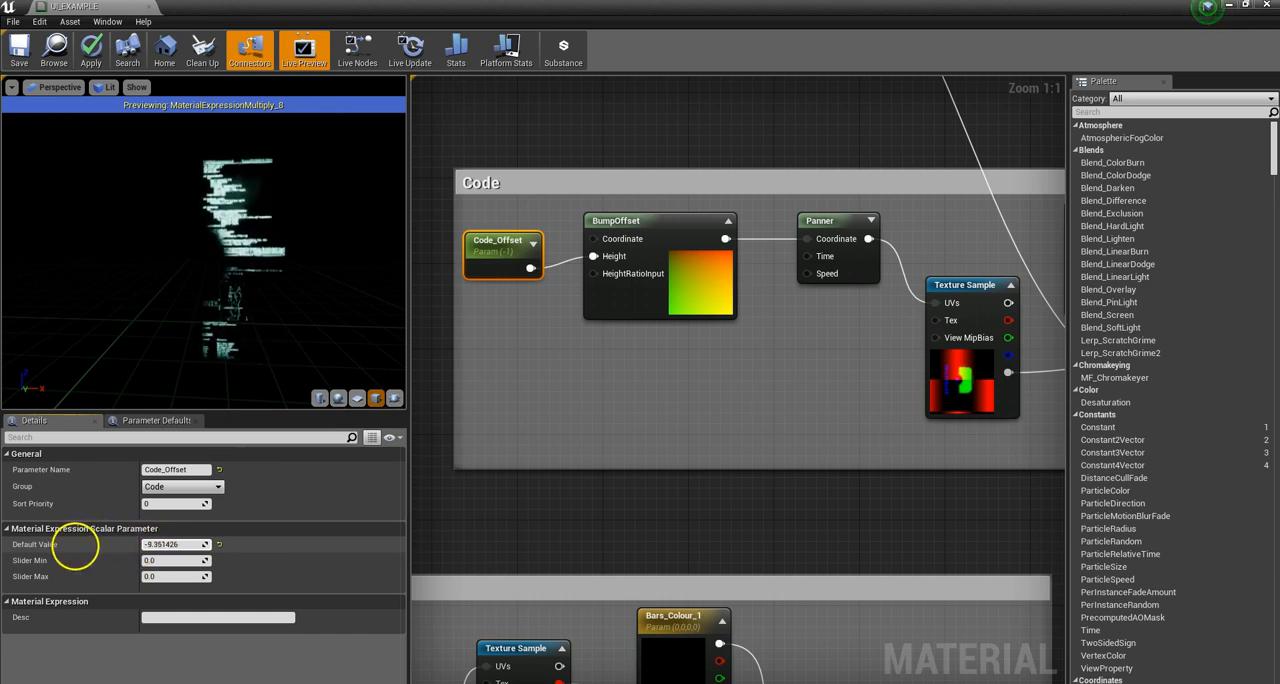
left_click_drag(75, 546, 63, 546)
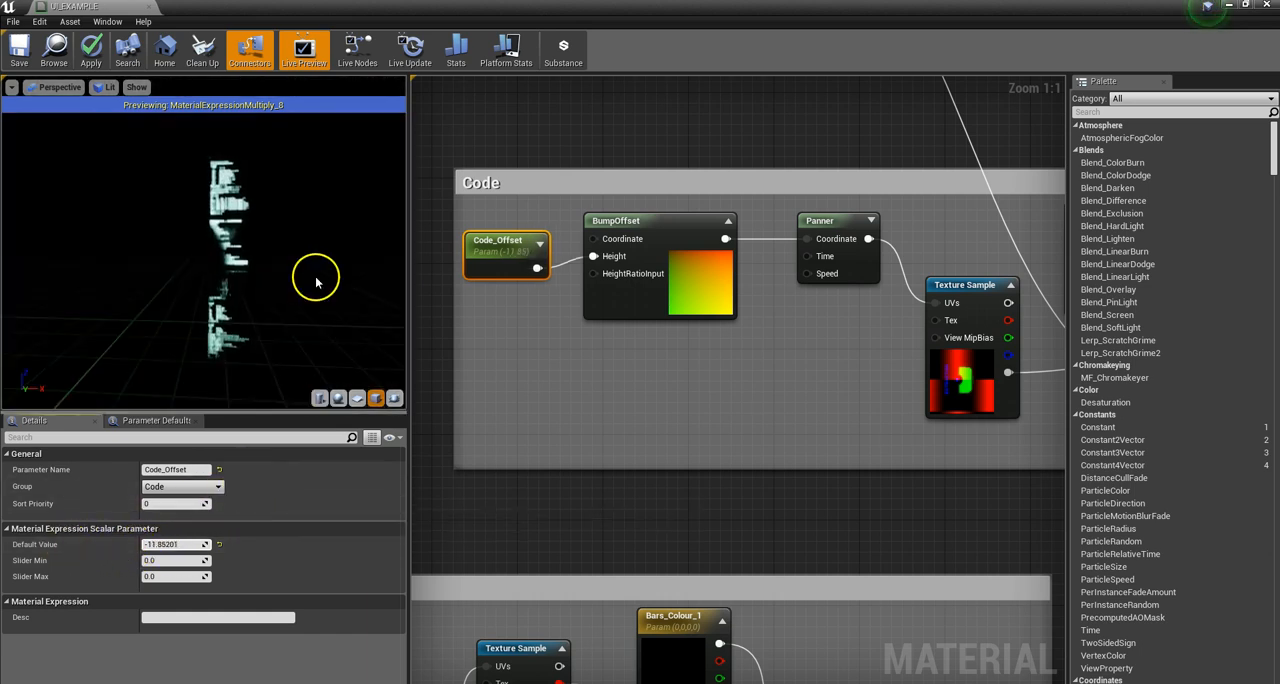
left_click_drag(305, 282, 337, 263)
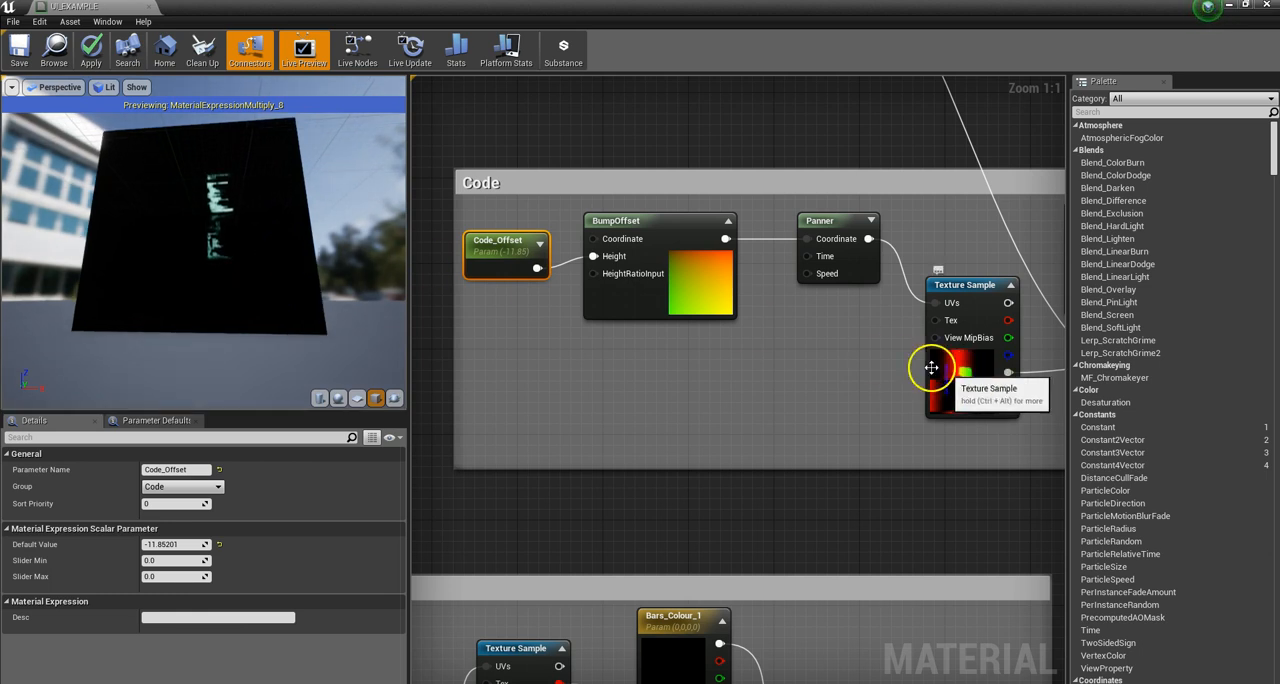
scroll(283, 180, "up", 5)
left_click_drag(283, 180, 303, 240)
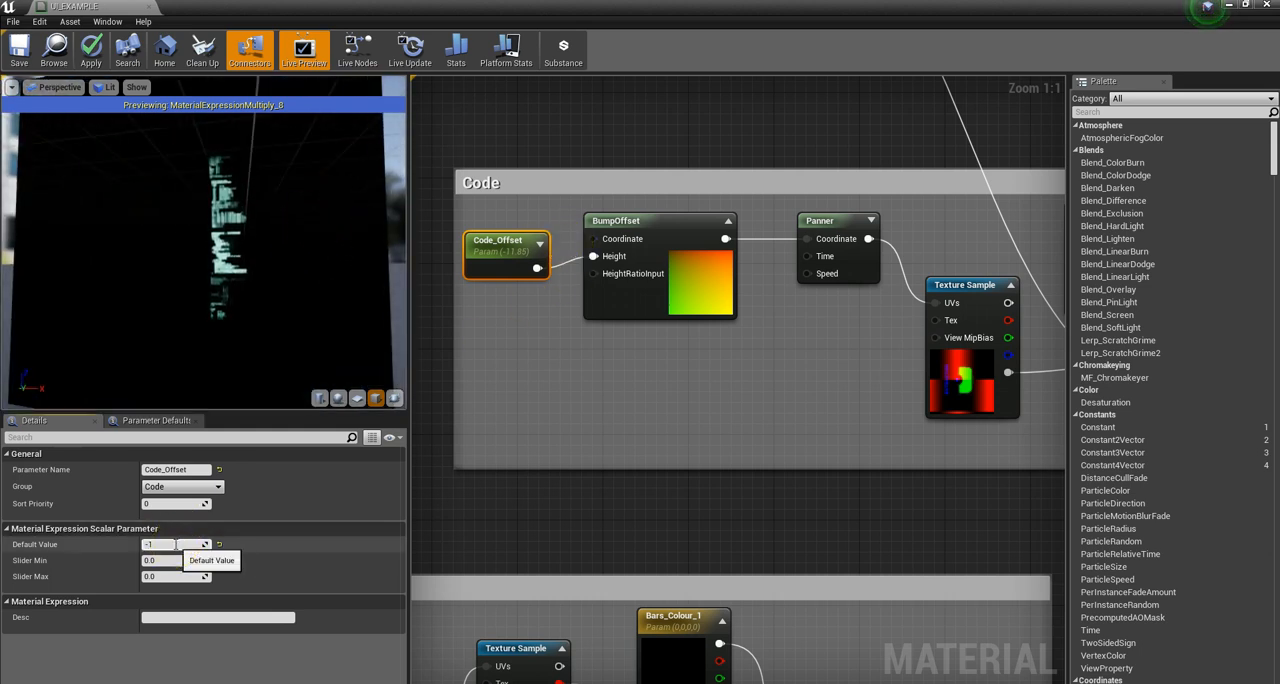
key("Return")
left_click(594, 383)
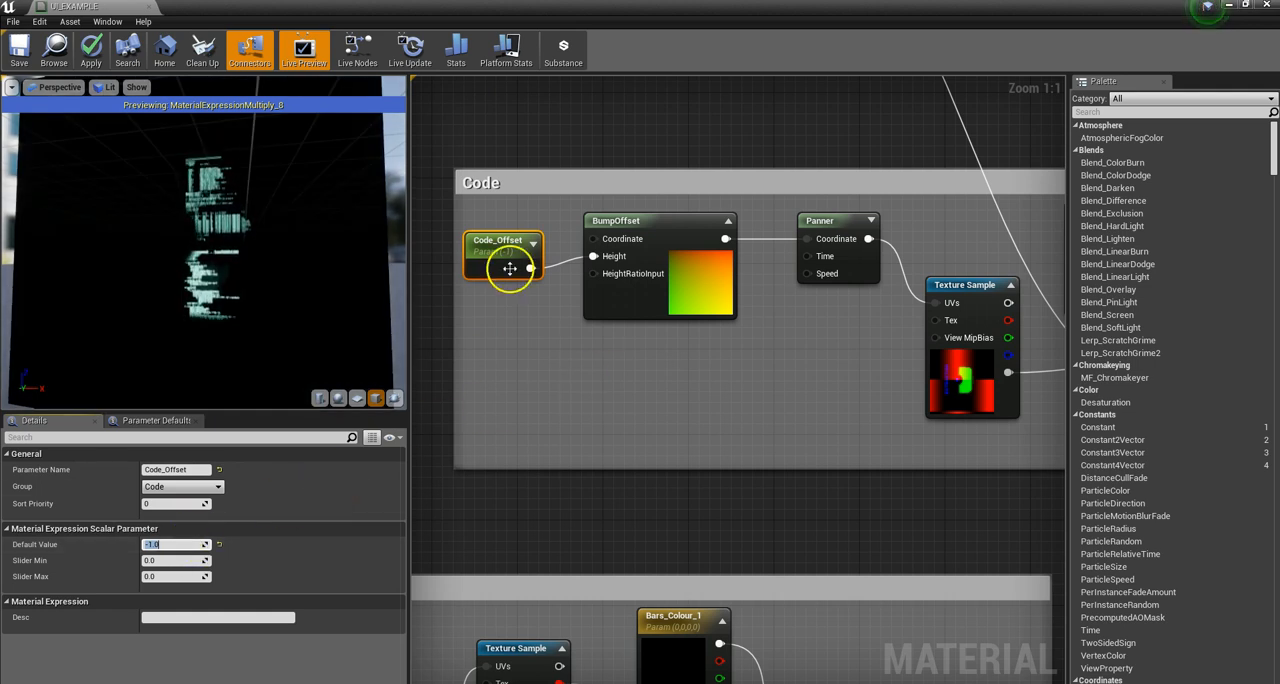
Step: Examine how the Code group joins the ADD ELEMENTS chain, and the Extraction group's Texture Sample with its UITEST_2 texture and channel outputs
scroll(590, 405, "down", 8)
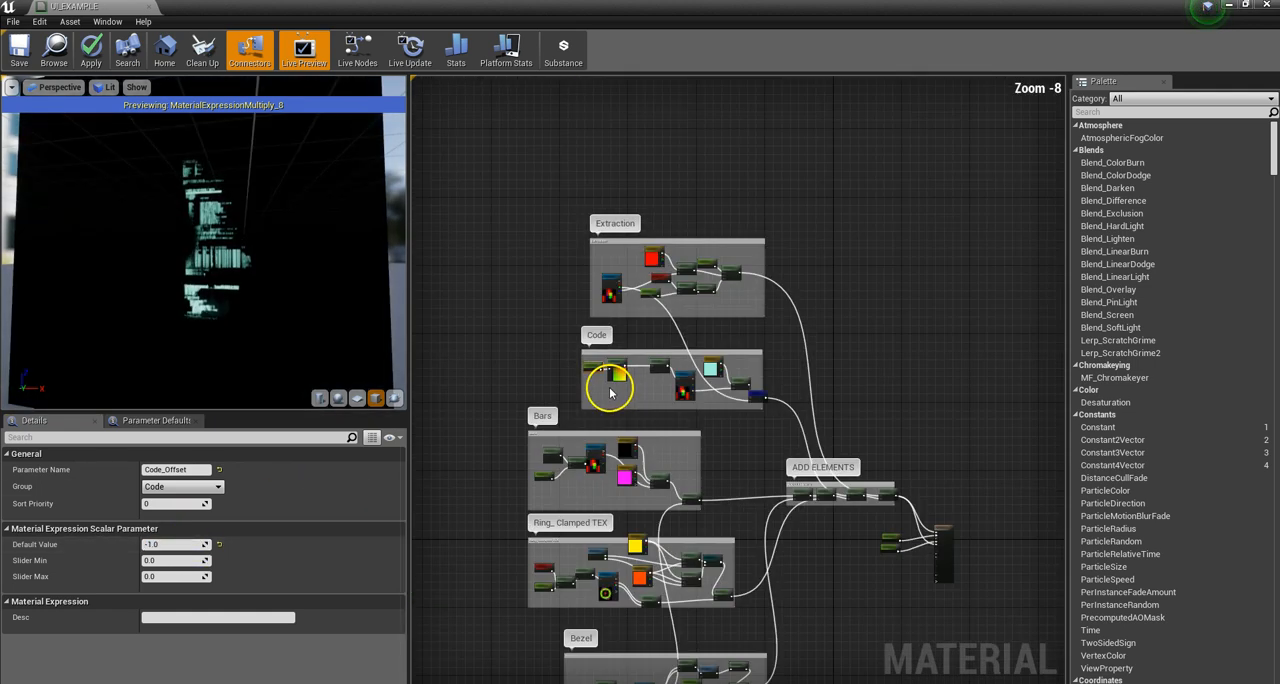
scroll(760, 392, "up", 3)
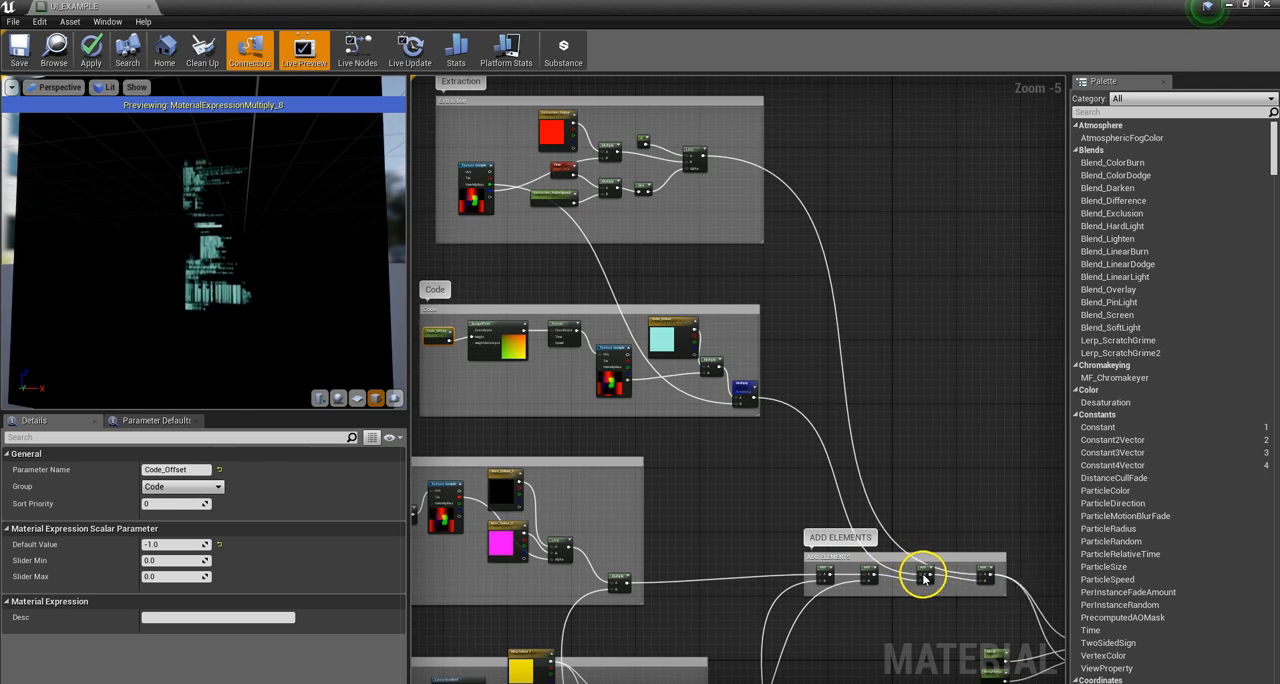
scroll(731, 339, "down", 3)
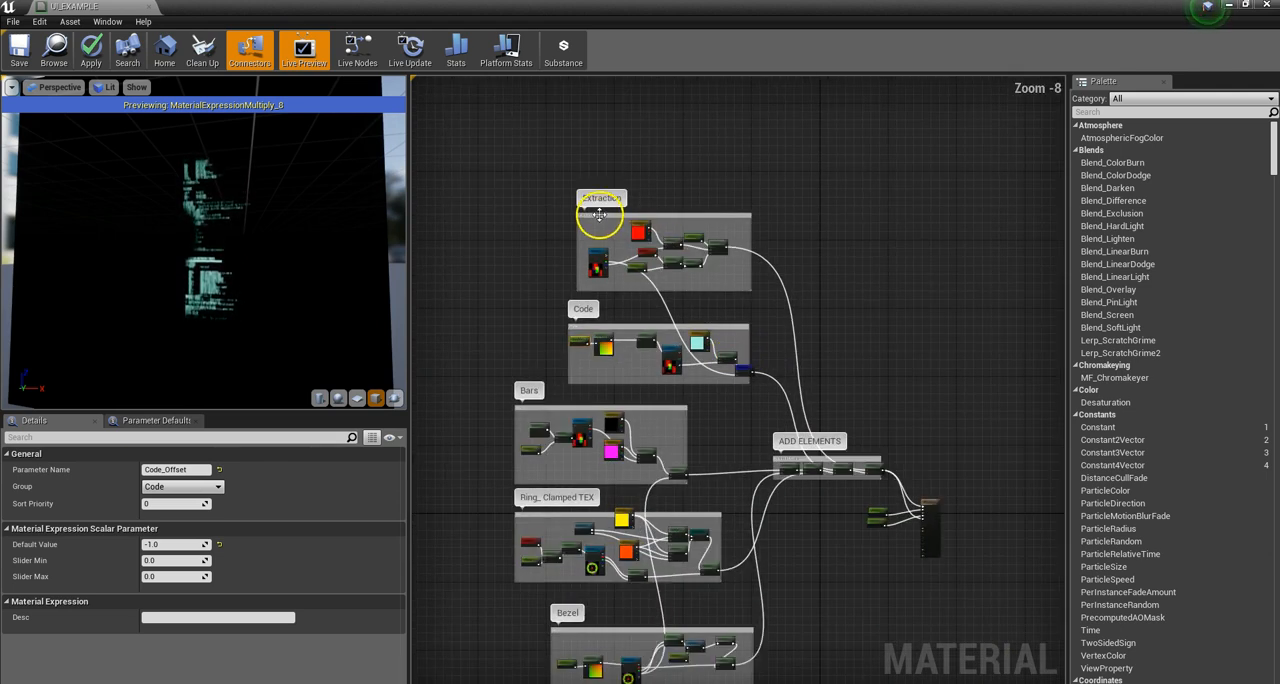
scroll(640, 222, "up", 5)
left_click(734, 172)
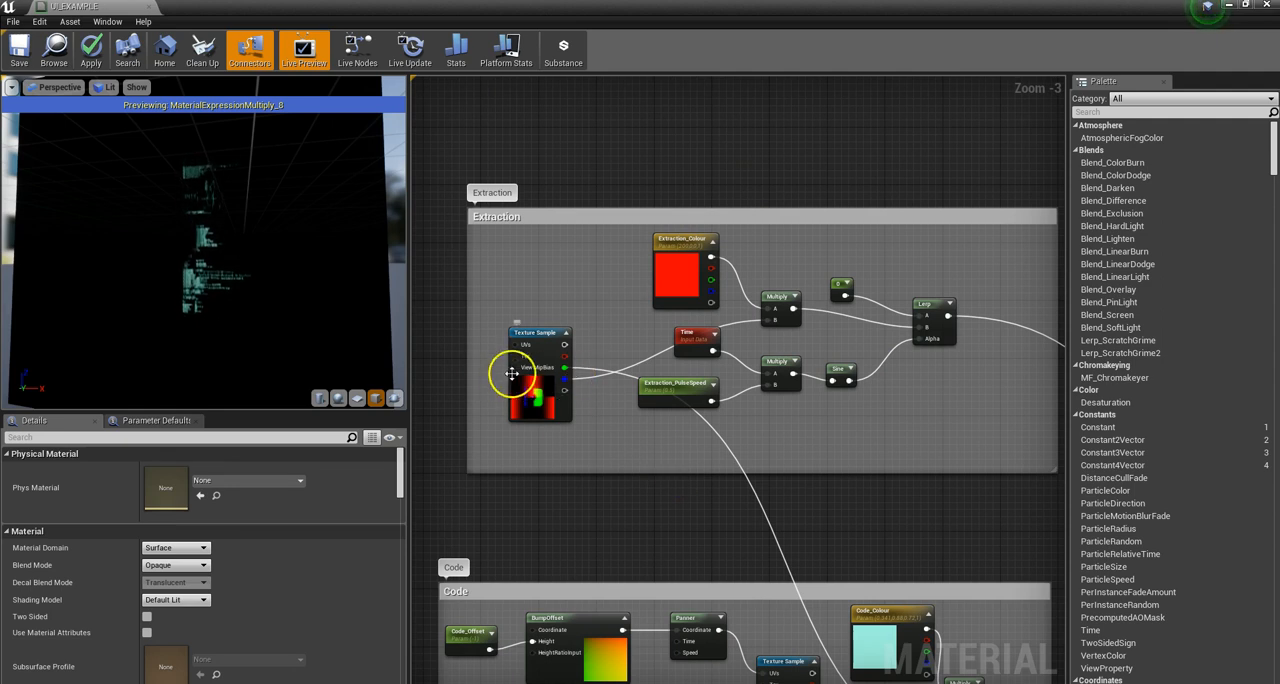
scroll(520, 372, "up", 3)
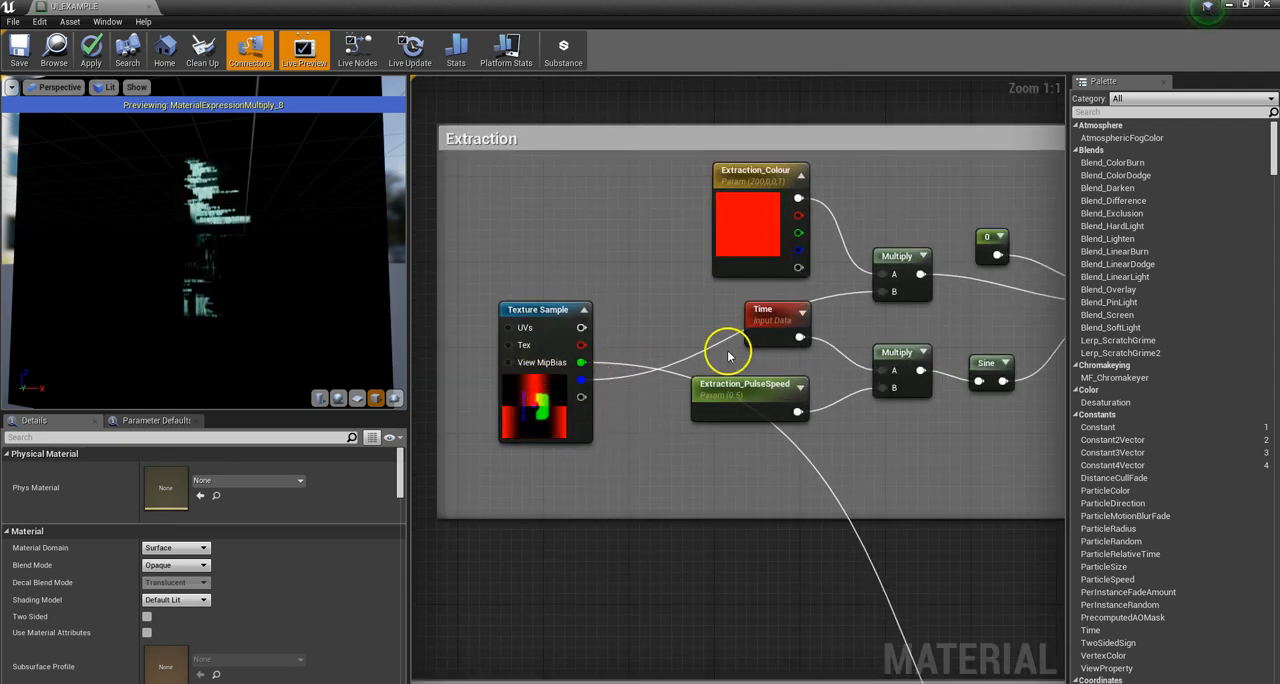
left_click(552, 435)
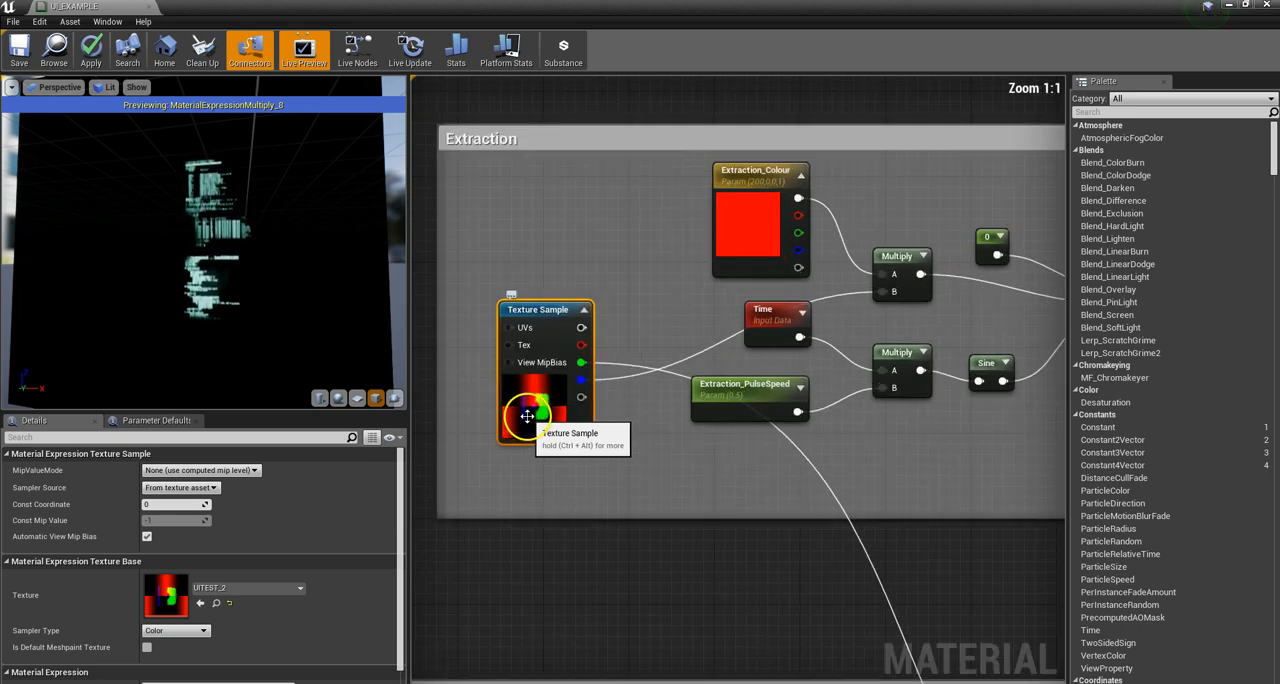
scroll(575, 370, "down", 2)
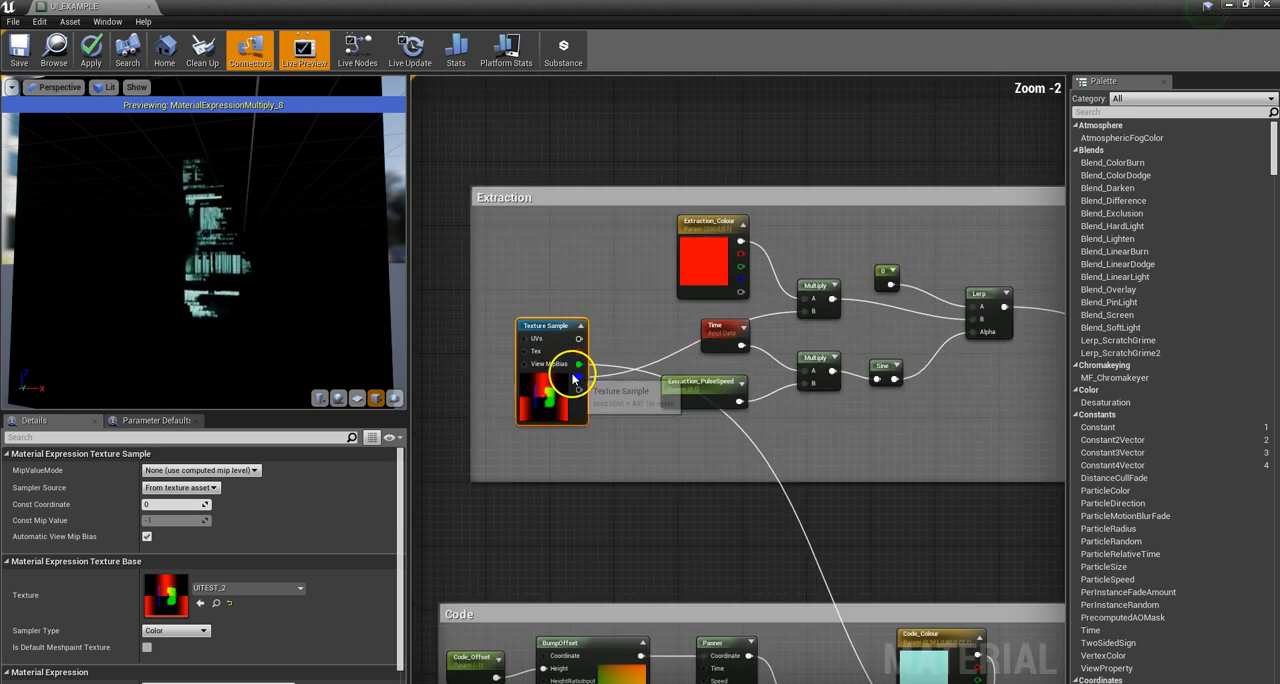
Step: Preview the Multiply node that combines Extraction_Colour with the texture's blue channel, move the colour node away from it, and orbit the preview
left_click_drag(818, 290, 812, 277)
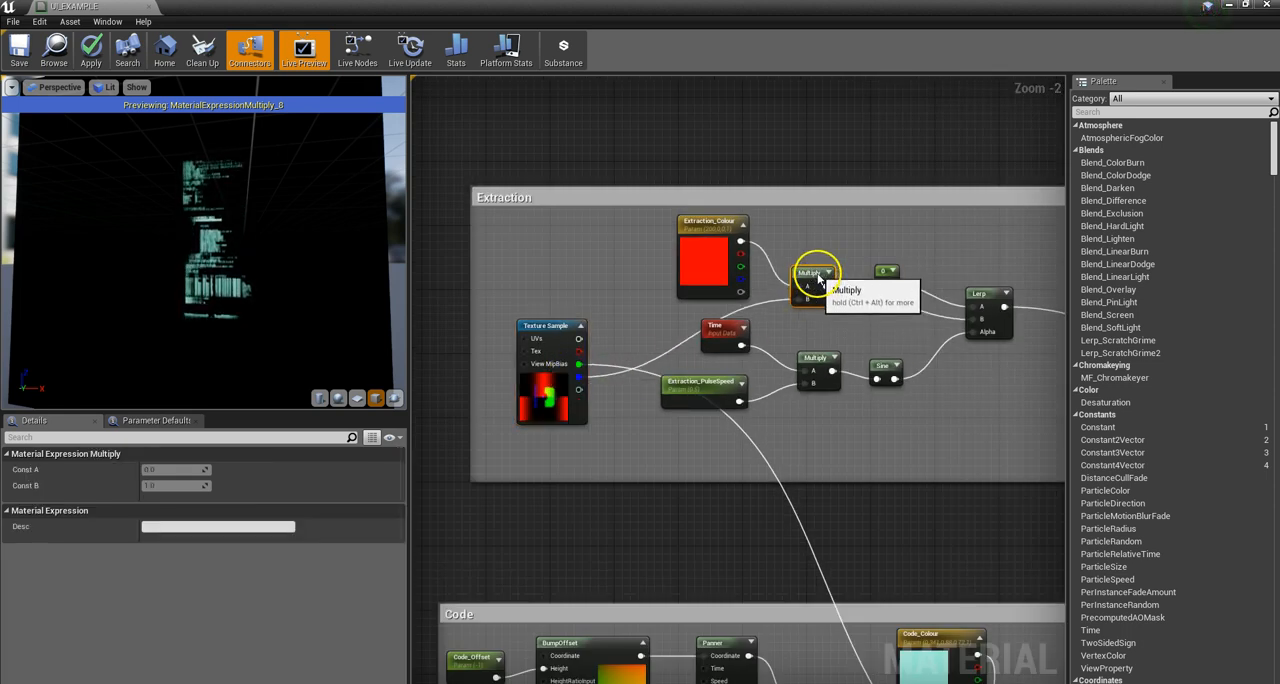
right_click(820, 274)
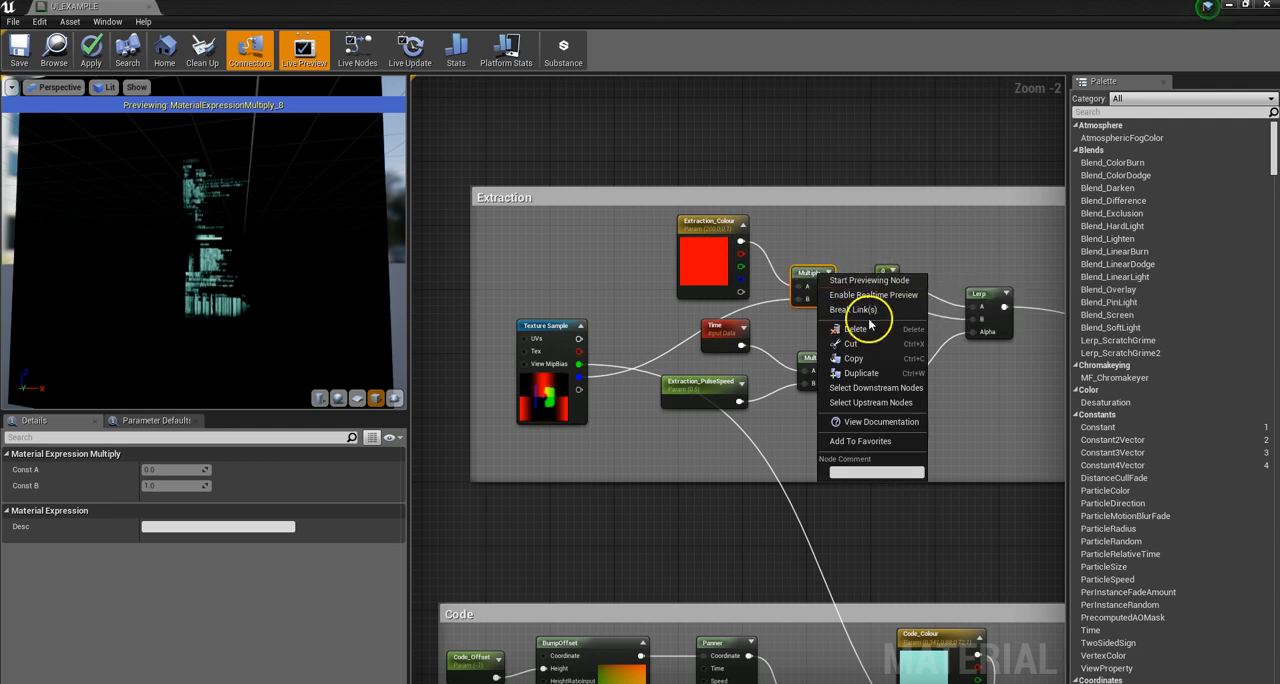
left_click(866, 281)
left_click_drag(246, 280, 145, 277)
mouse_move(684, 263)
left_mouse_down()
mouse_move(669, 251)
mouse_move(684, 253)
left_mouse_up()
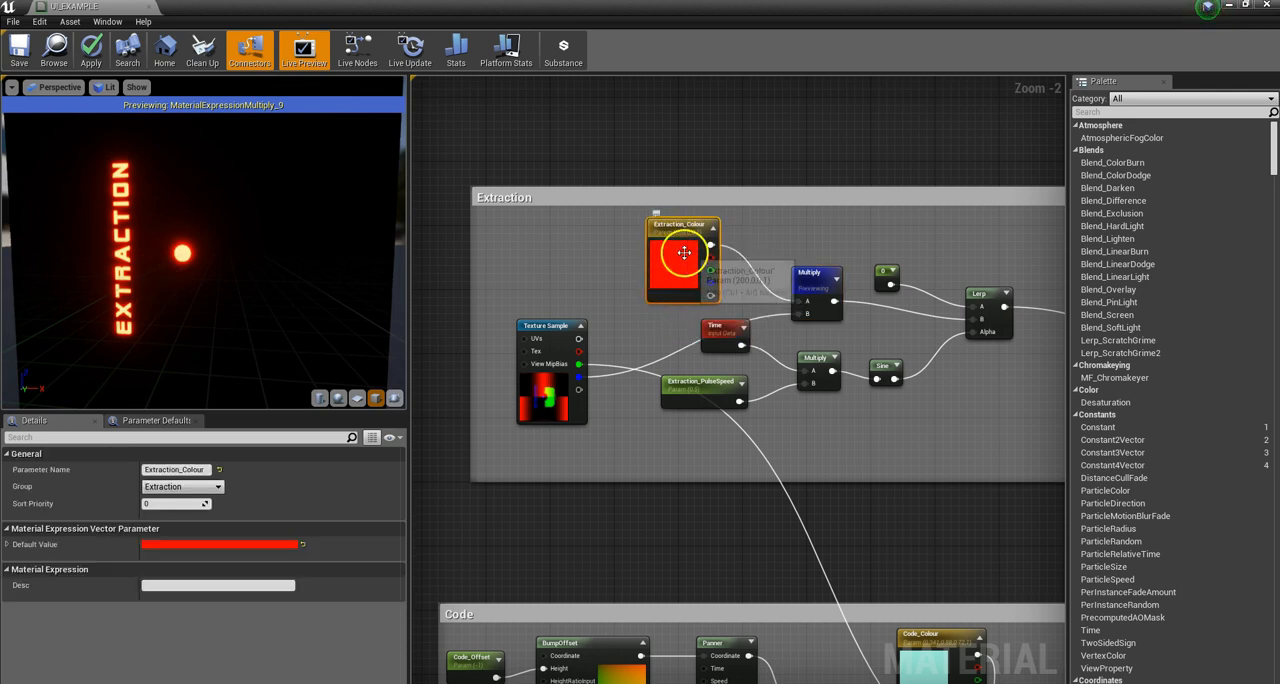
left_click_drag(133, 289, 180, 292)
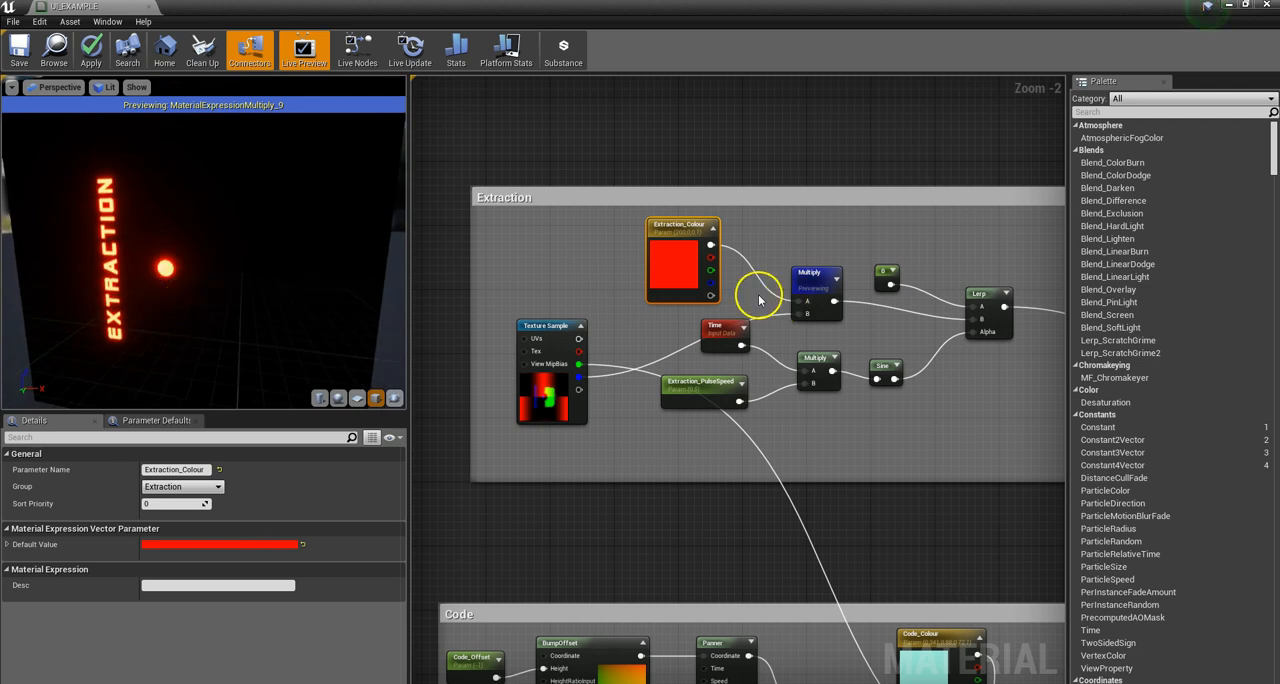
Step: Spread out the Extraction group's previewed Multiply, Lerp and 0 constant nodes so the Lerp inputs can be followed
scroll(823, 288, "down", 2)
scroll(831, 291, "up", 4)
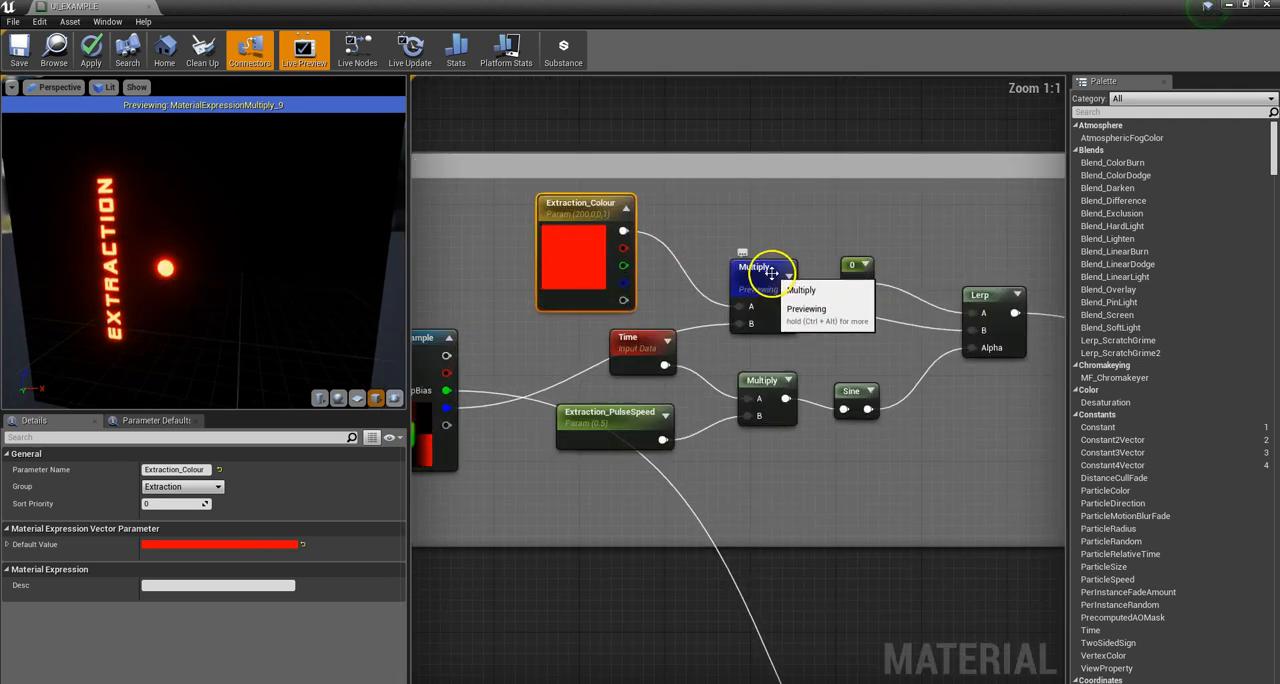
left_click_drag(771, 272, 771, 261)
left_click_drag(986, 297, 977, 280)
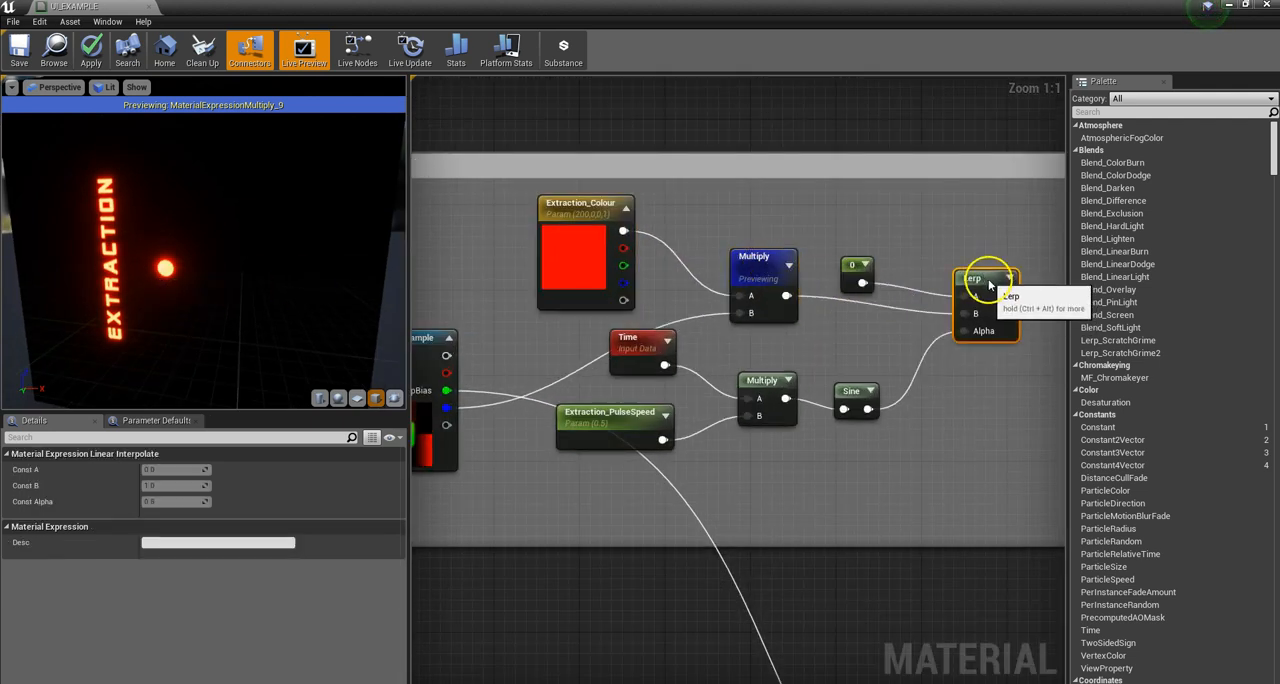
left_click(851, 264)
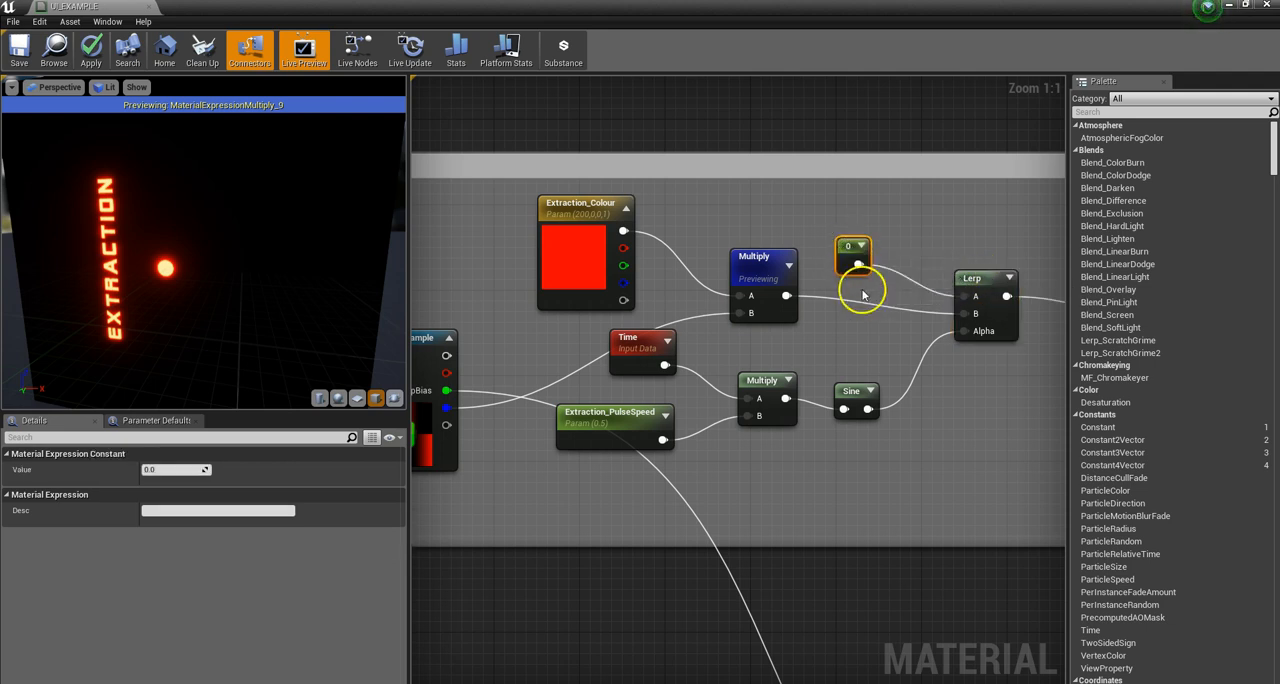
Step: Rearrange the Time, Sine, lower Multiply and Extraction_PulseSpeed nodes that feed the Lerp's Alpha input, and select the 0 constant
left_click_drag(651, 342, 711, 360)
left_click_drag(857, 394, 859, 409)
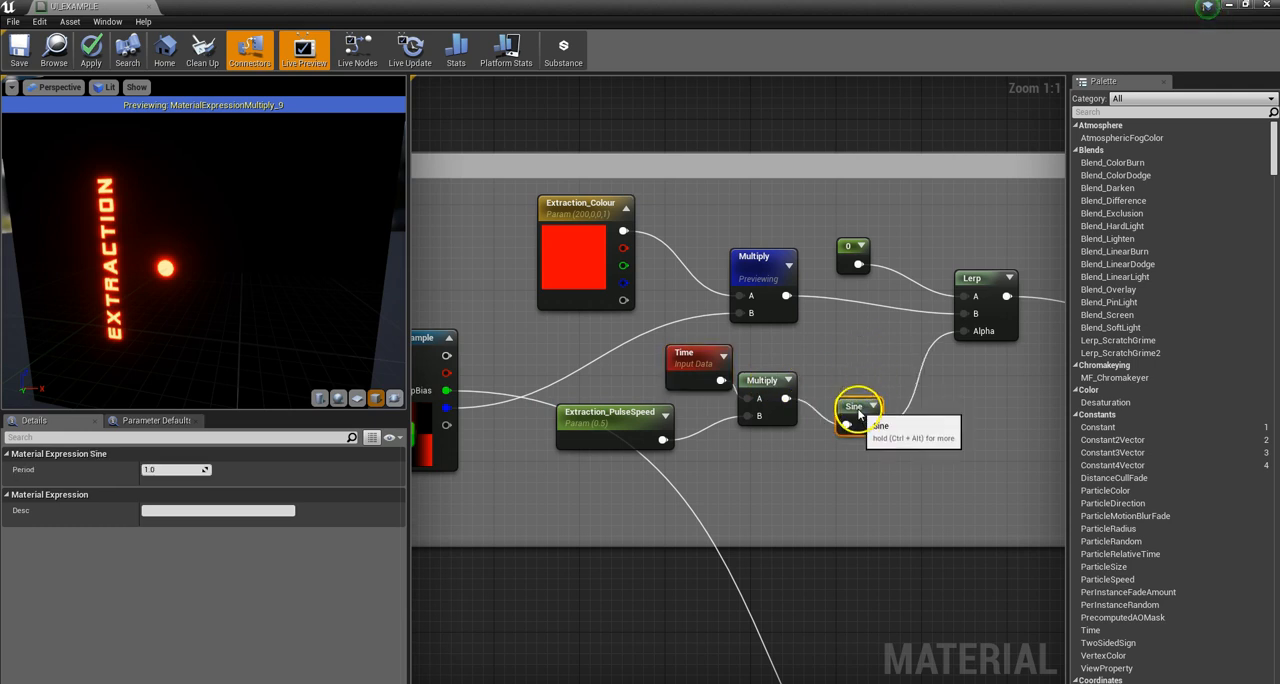
left_click_drag(768, 388, 769, 403)
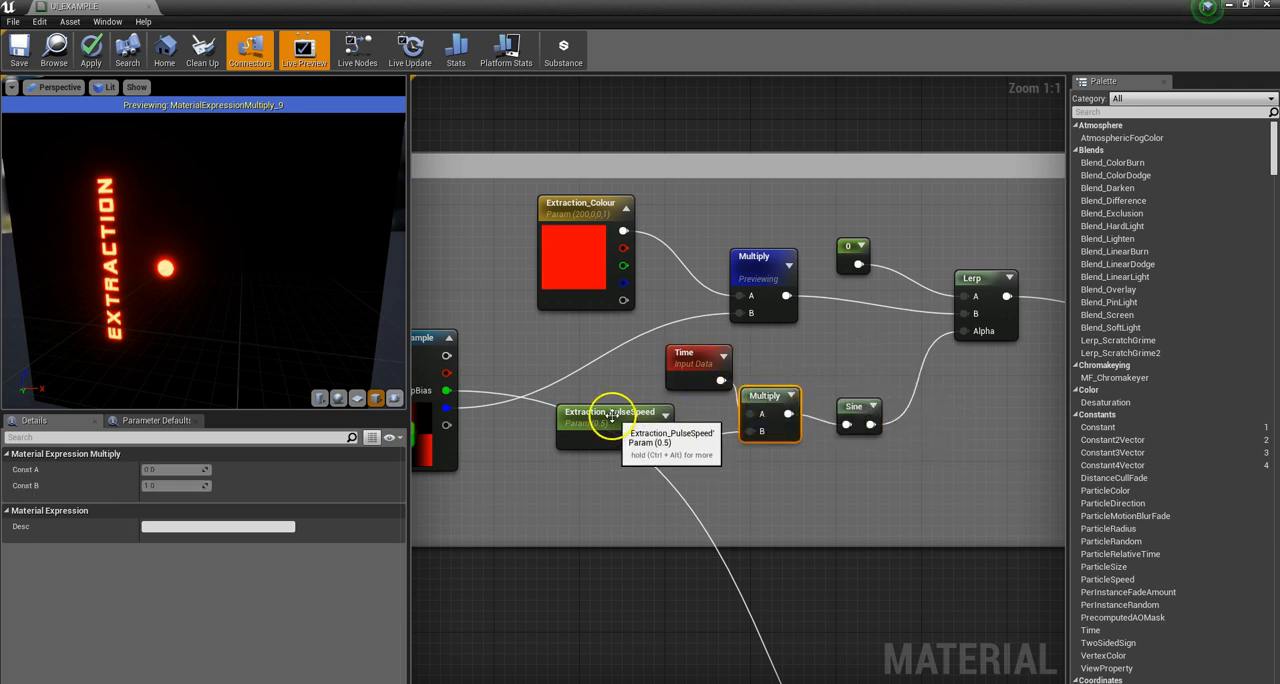
left_click_drag(608, 420, 599, 457)
left_click_drag(679, 382, 657, 401)
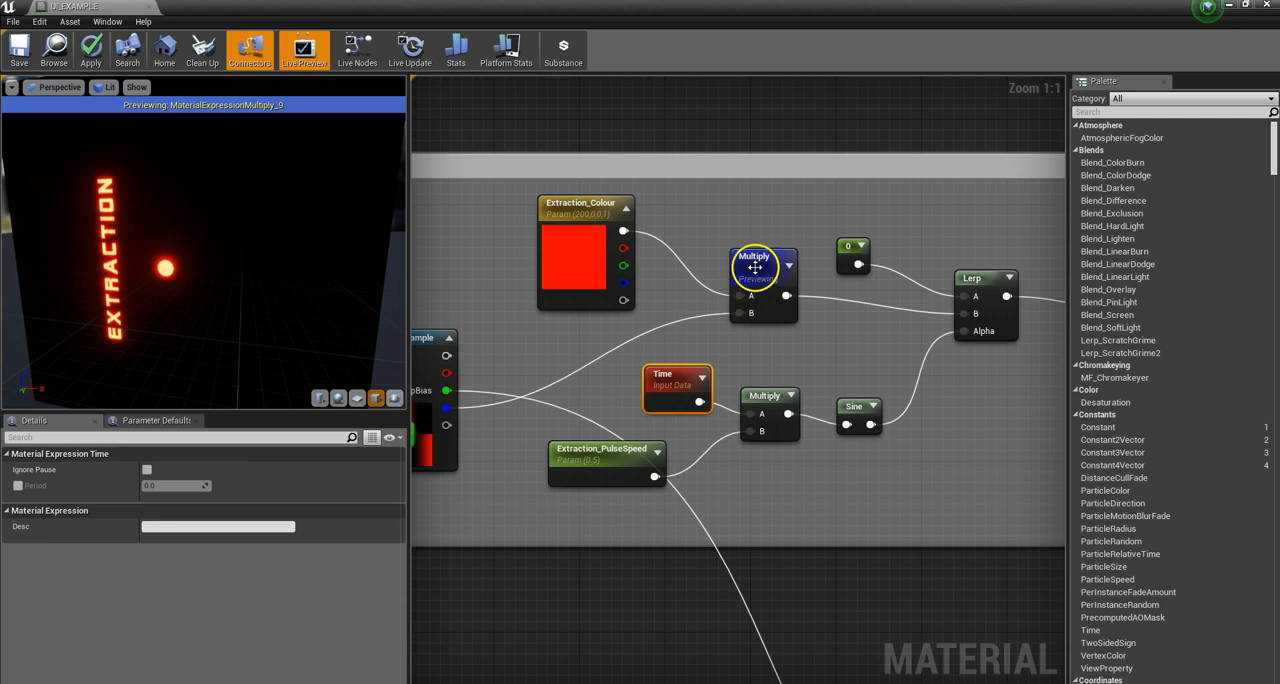
left_click(850, 250)
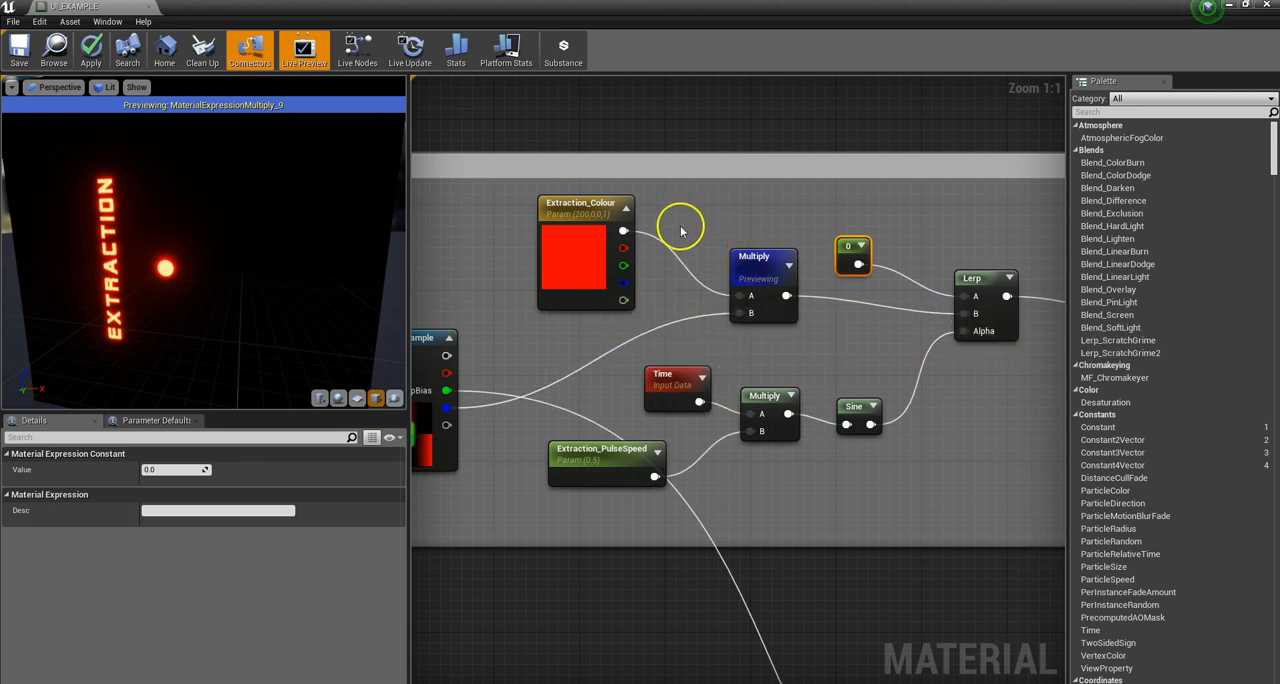
Step: Reposition the Extraction_PulseSpeed and Time nodes beside the Multiply they feed, and inspect the settings of these three nodes
scroll(853, 322, "down", 3)
scroll(810, 433, "up", 3)
left_click_drag(658, 411, 616, 432)
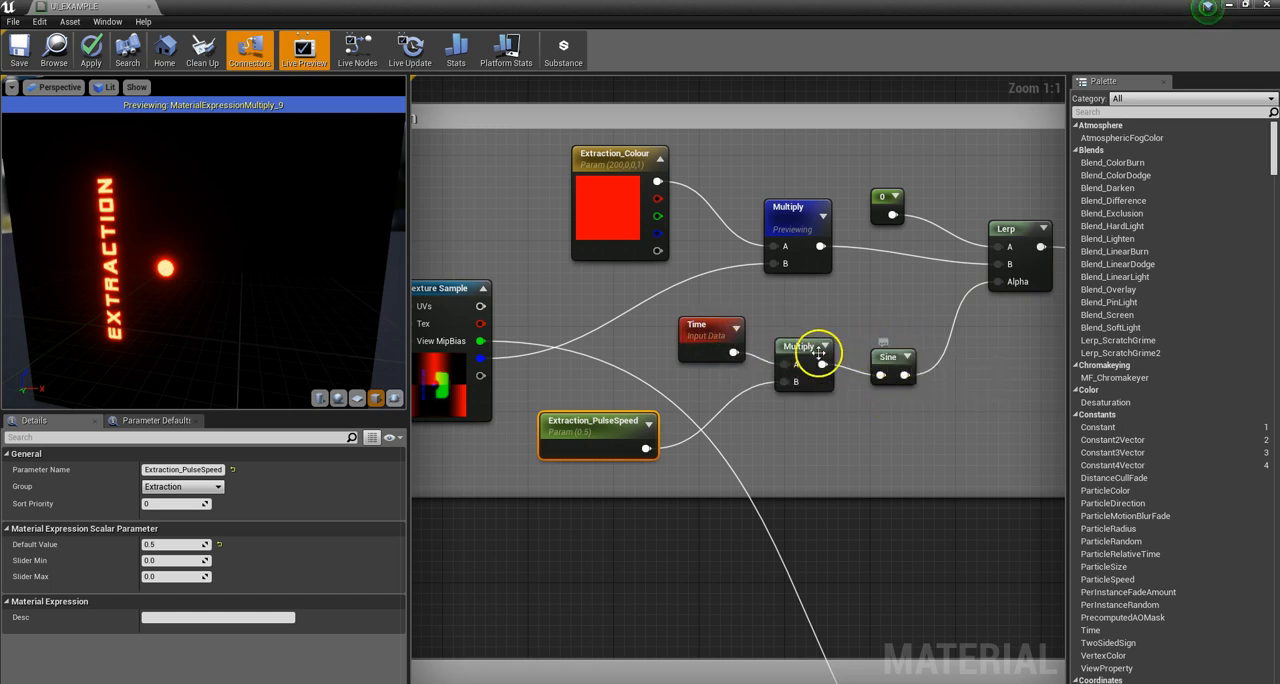
left_click_drag(694, 334, 682, 322)
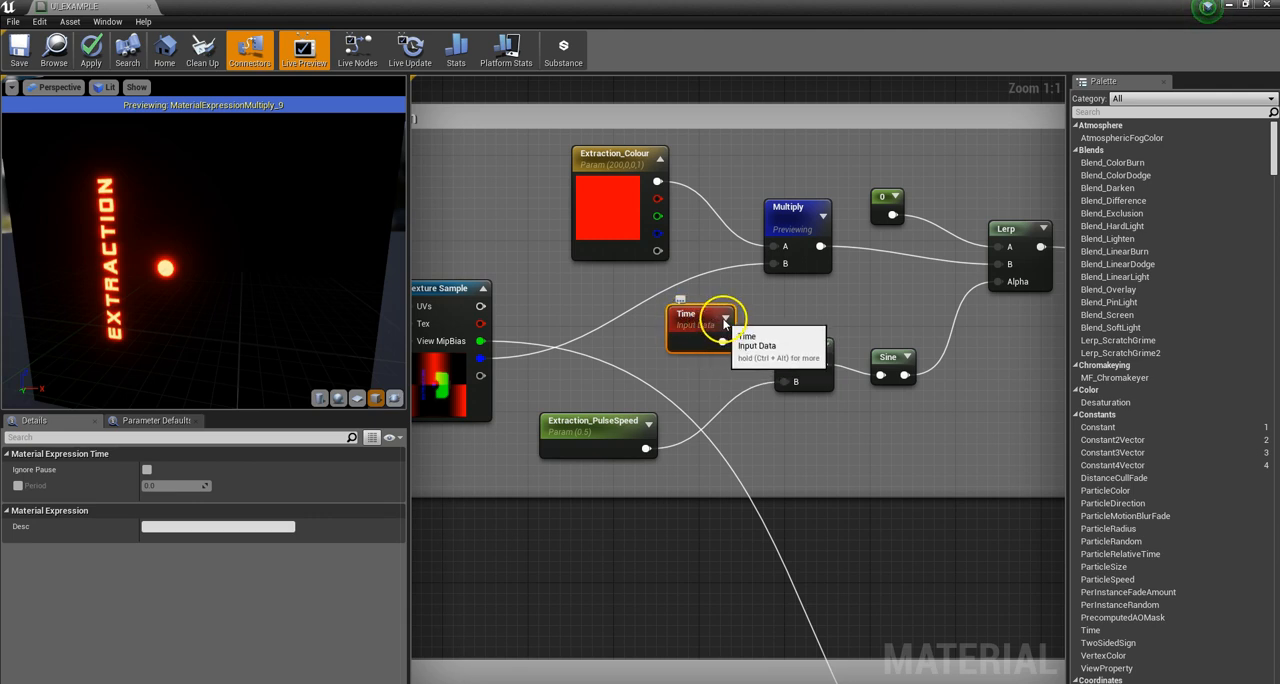
left_click(798, 352)
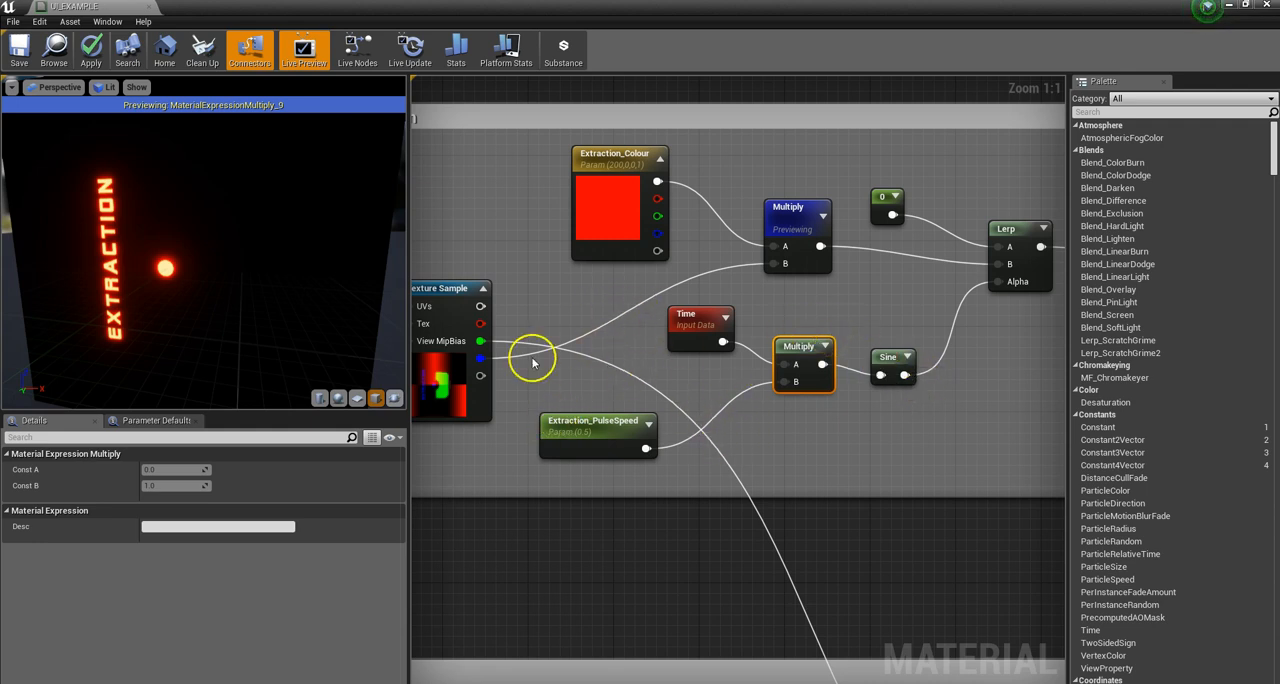
mouse_move(603, 434)
left_mouse_down()
mouse_move(629, 400)
mouse_move(594, 423)
mouse_move(624, 436)
left_mouse_up()
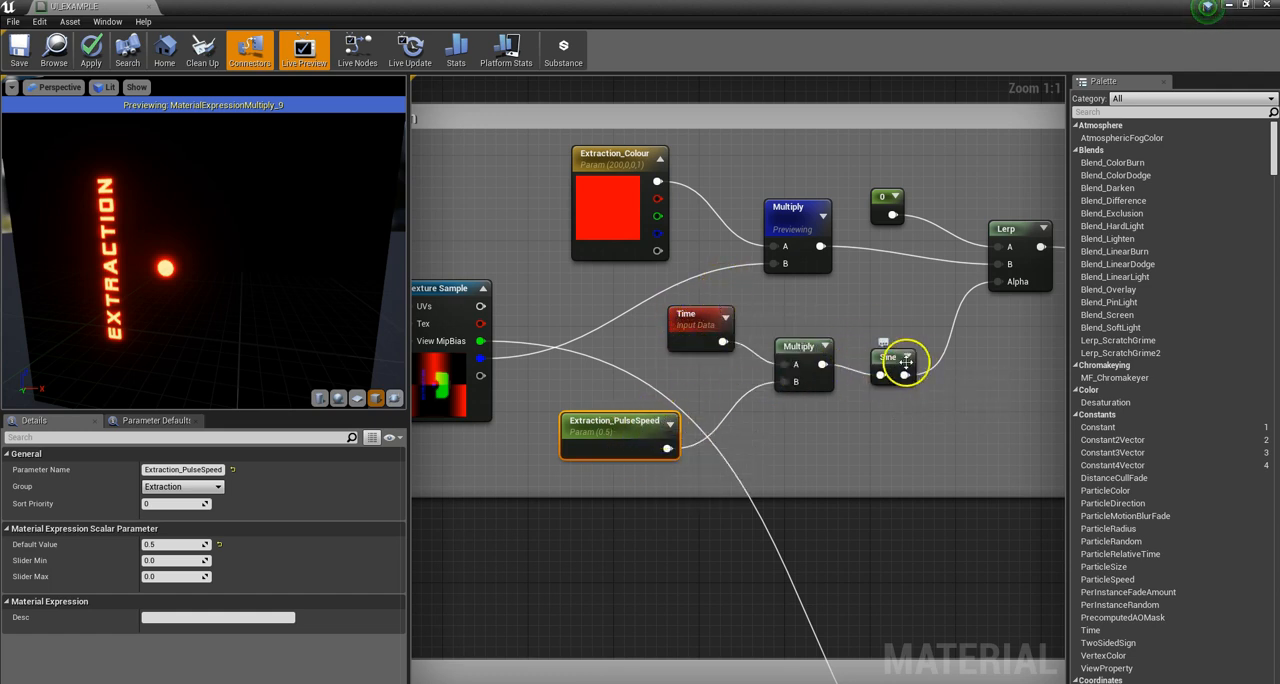
Step: Preview the Extraction group's Lerp node to show the pulsing EXTRACTION text
left_click(1012, 235)
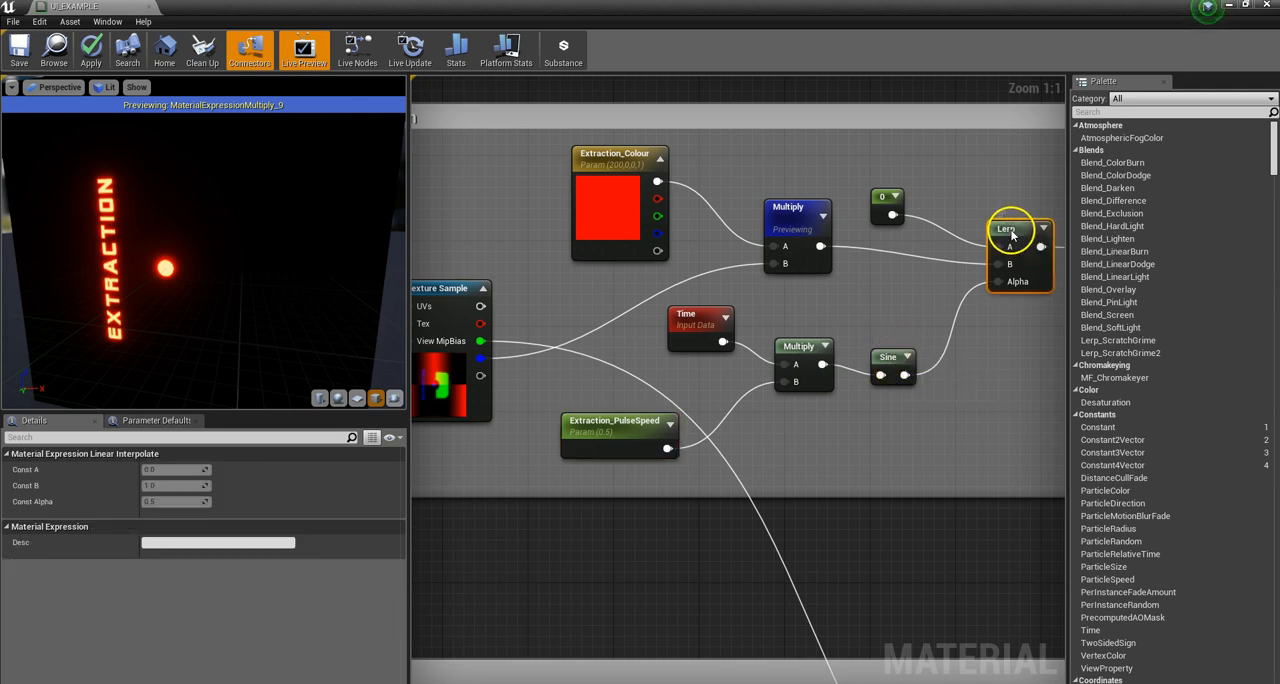
right_click(1012, 235)
left_click(1035, 238)
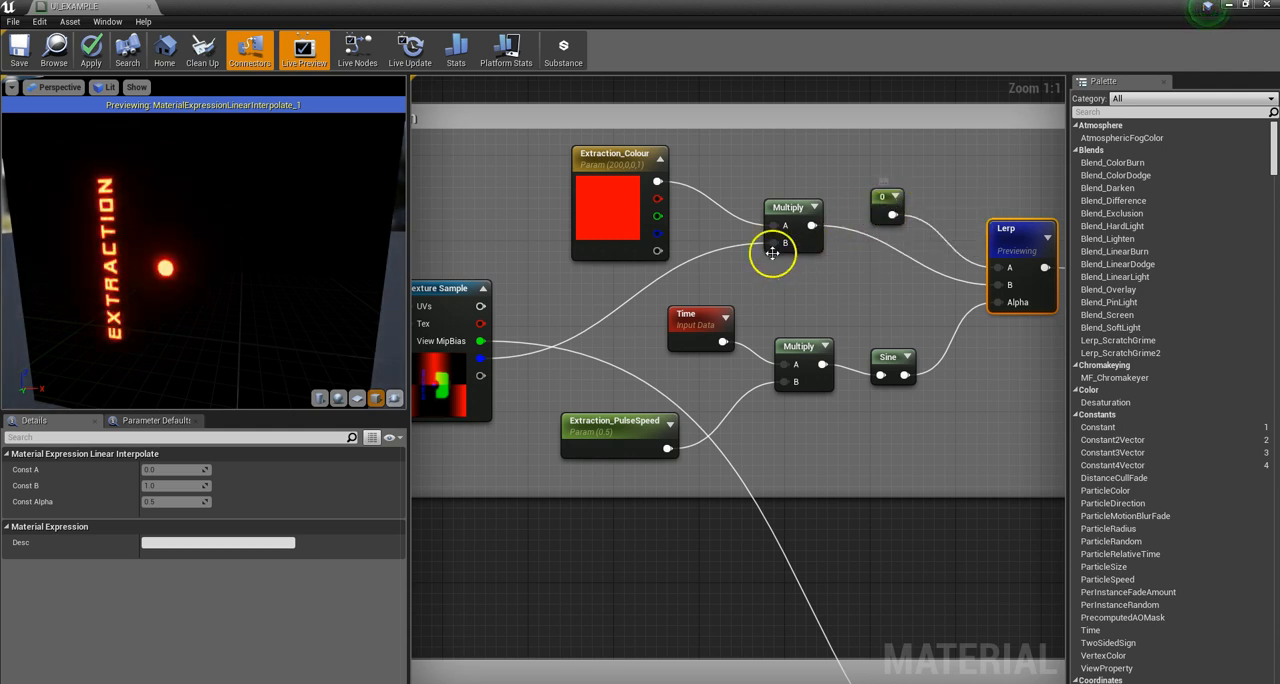
Step: Set the Extraction_PulseSpeed default value to 1 and finally to 0.3, and compare the pulse rate in the preview
left_click(588, 428)
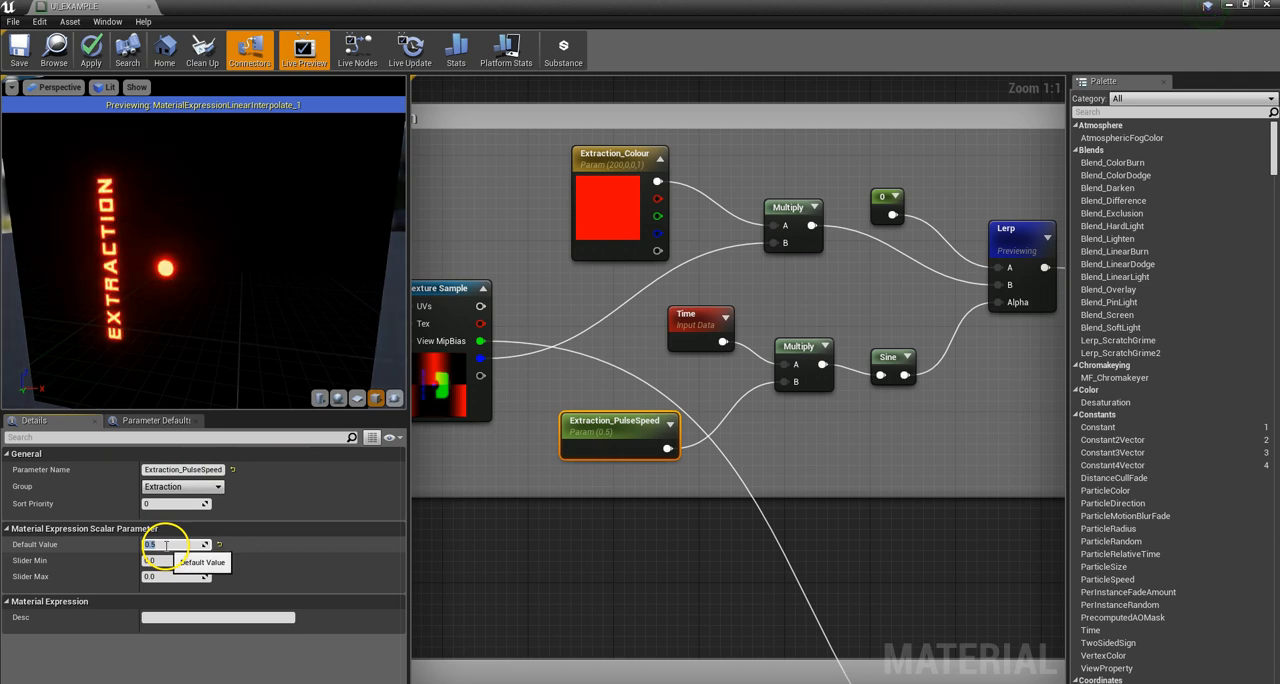
key("Return")
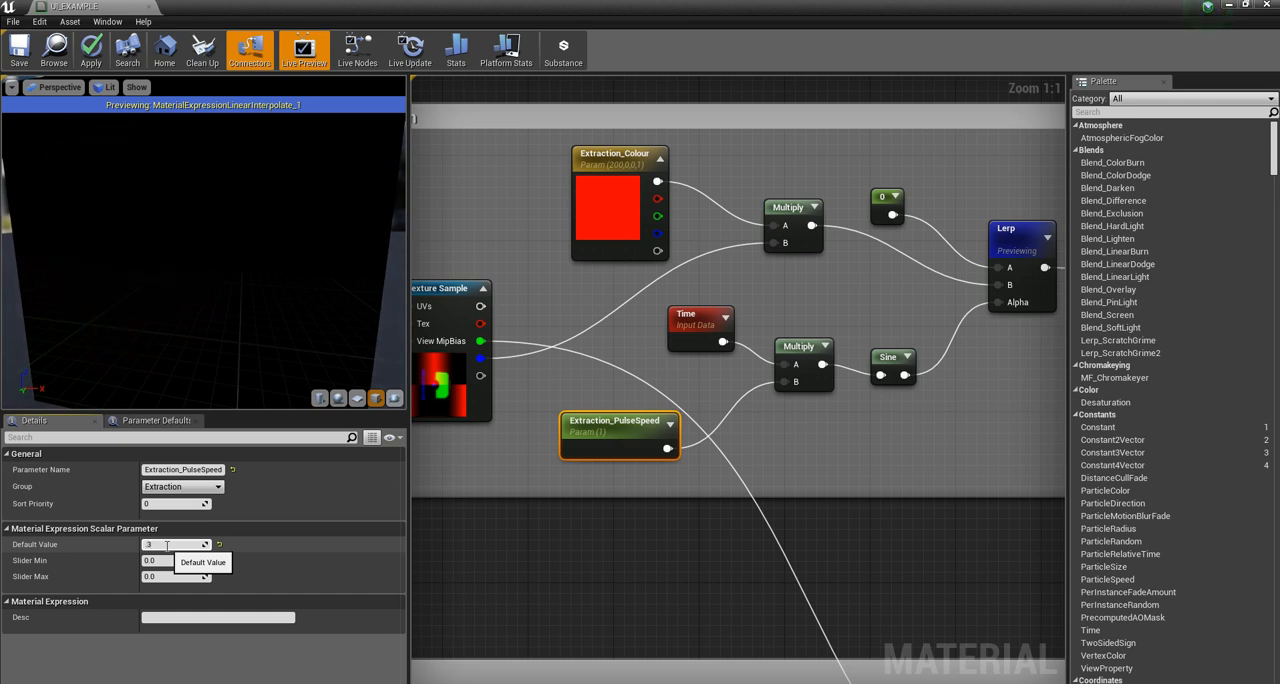
key("Return")
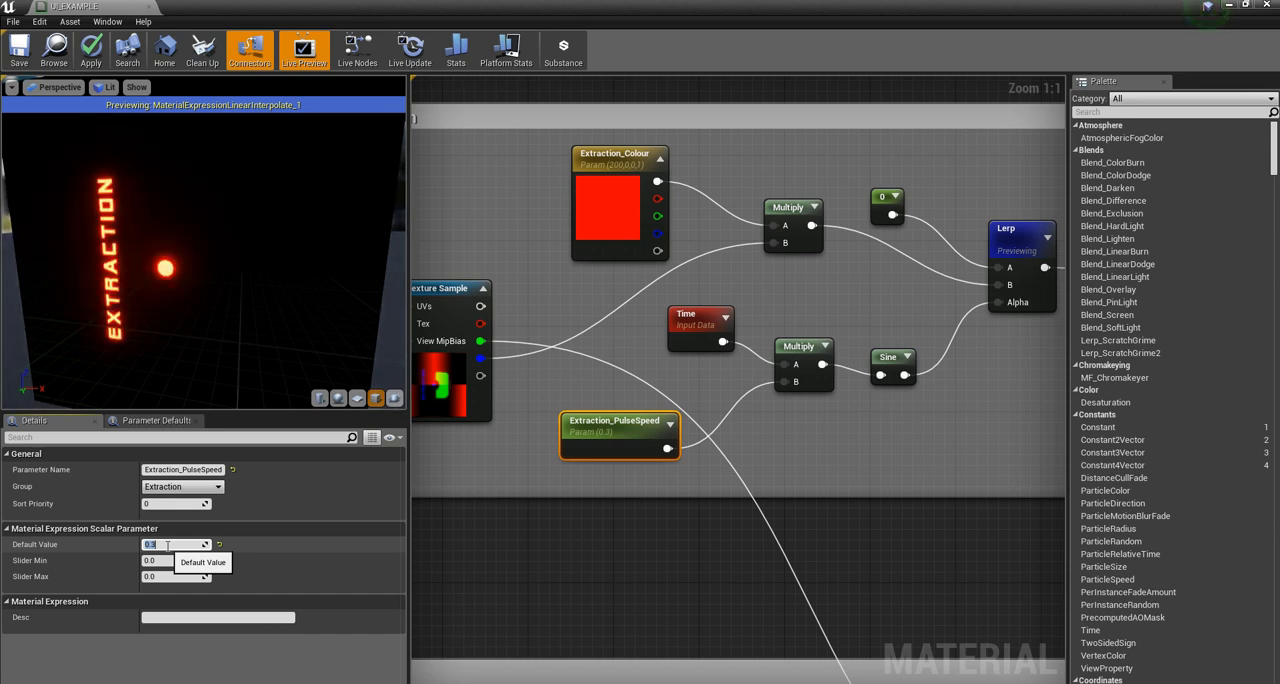
Step: Preview the first Add node in the ADD ELEMENTS group and orbit the preview to view the combined elements
scroll(531, 360, "down", 8)
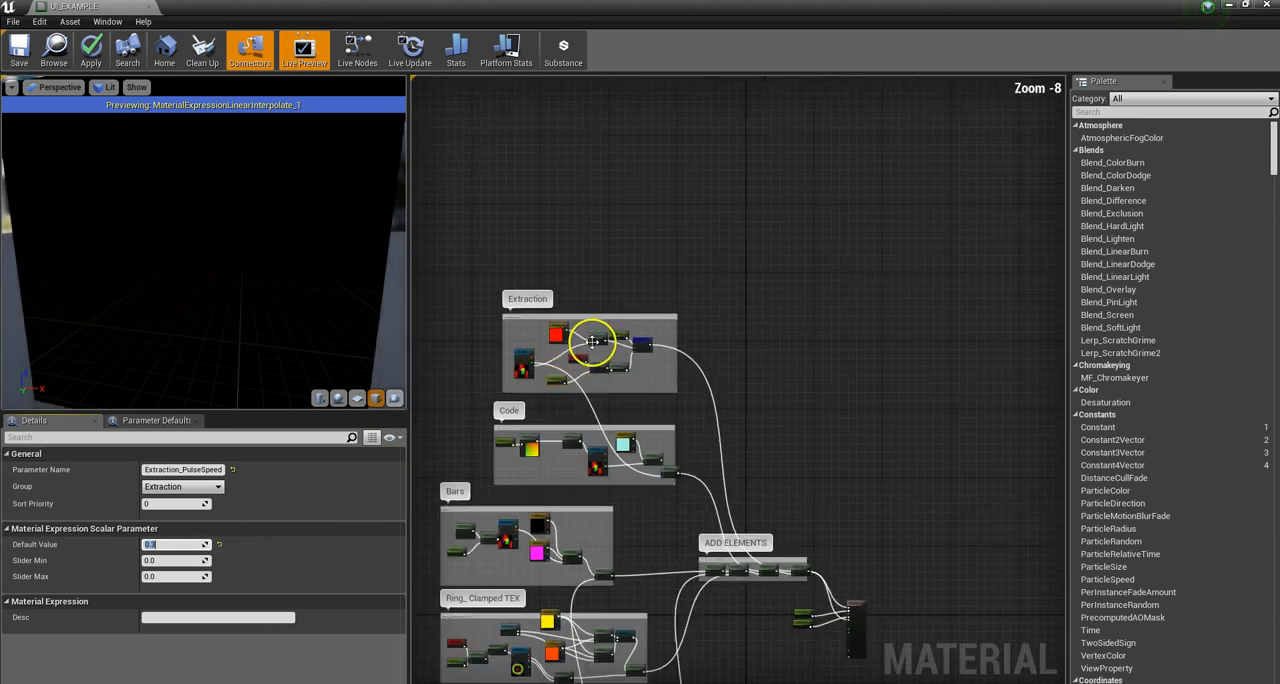
scroll(575, 338, "down", 4)
scroll(660, 475, "up", 9)
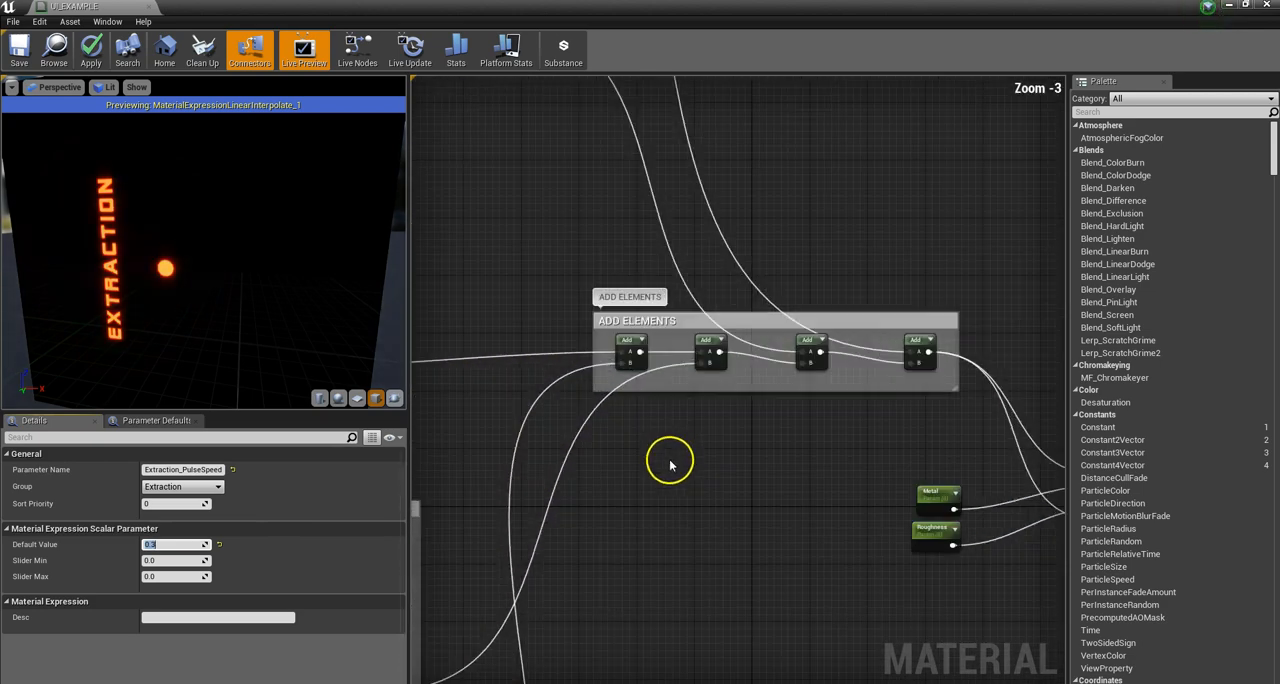
scroll(670, 465, "down", 3)
left_click(654, 393)
right_click(652, 392)
left_click(700, 402)
left_click_drag(206, 280, 237, 321)
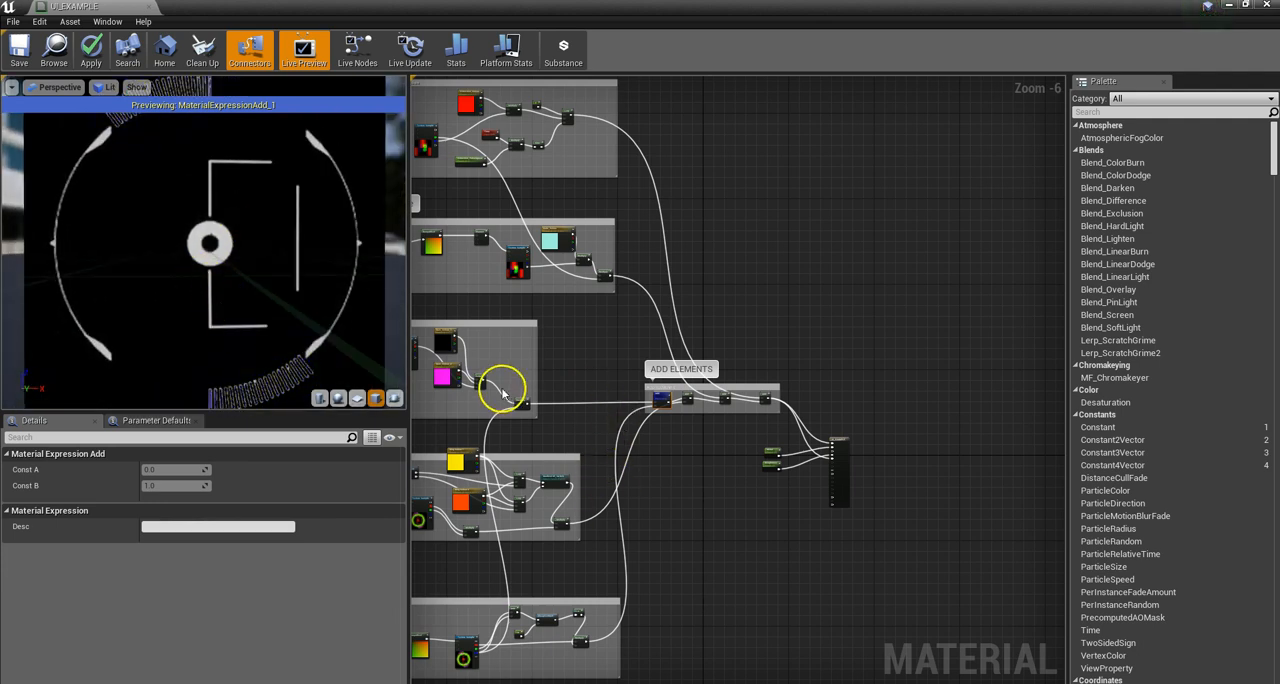
Step: Preview the second, third and final Add nodes of the ADD ELEMENTS group in turn to see the panel elements combine
scroll(618, 640, "down", 3)
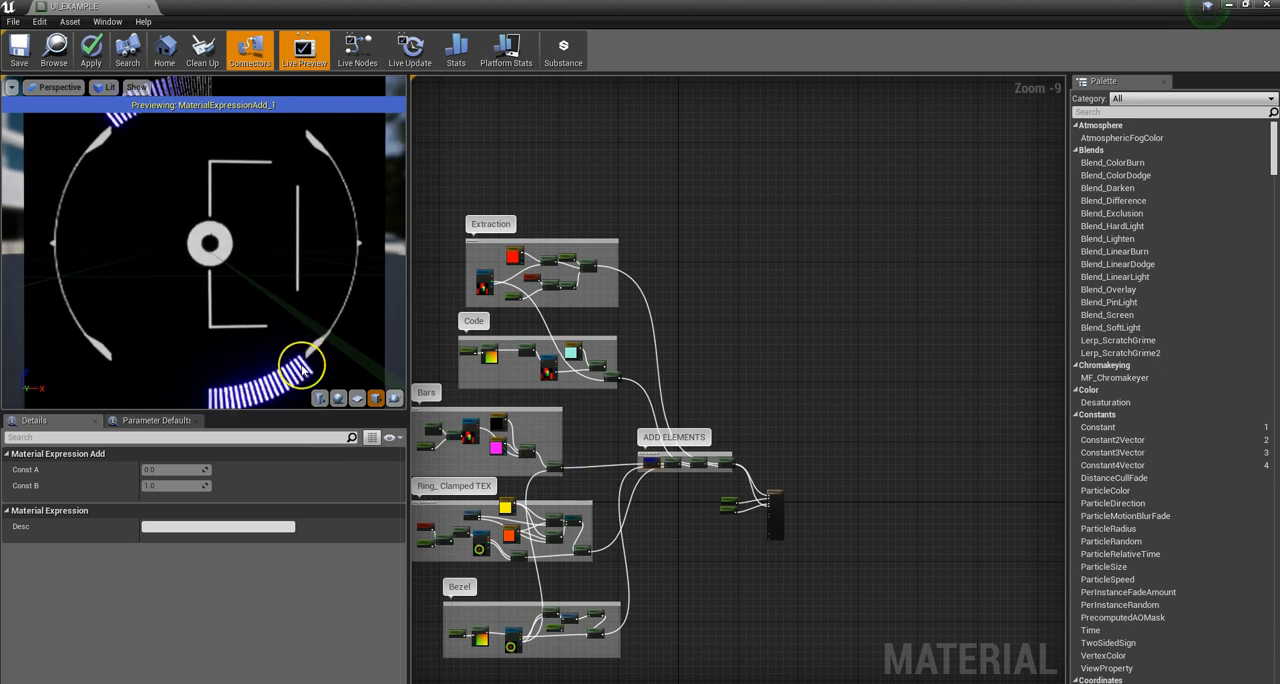
right_click(664, 461)
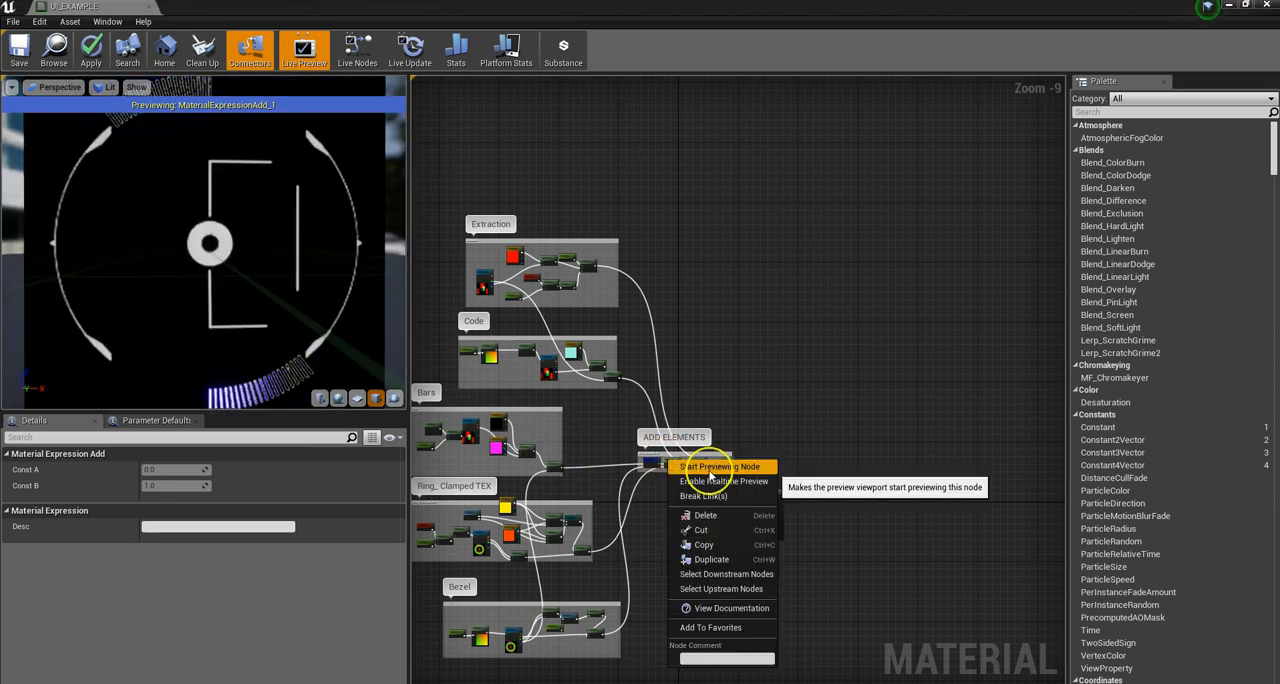
left_click(712, 468)
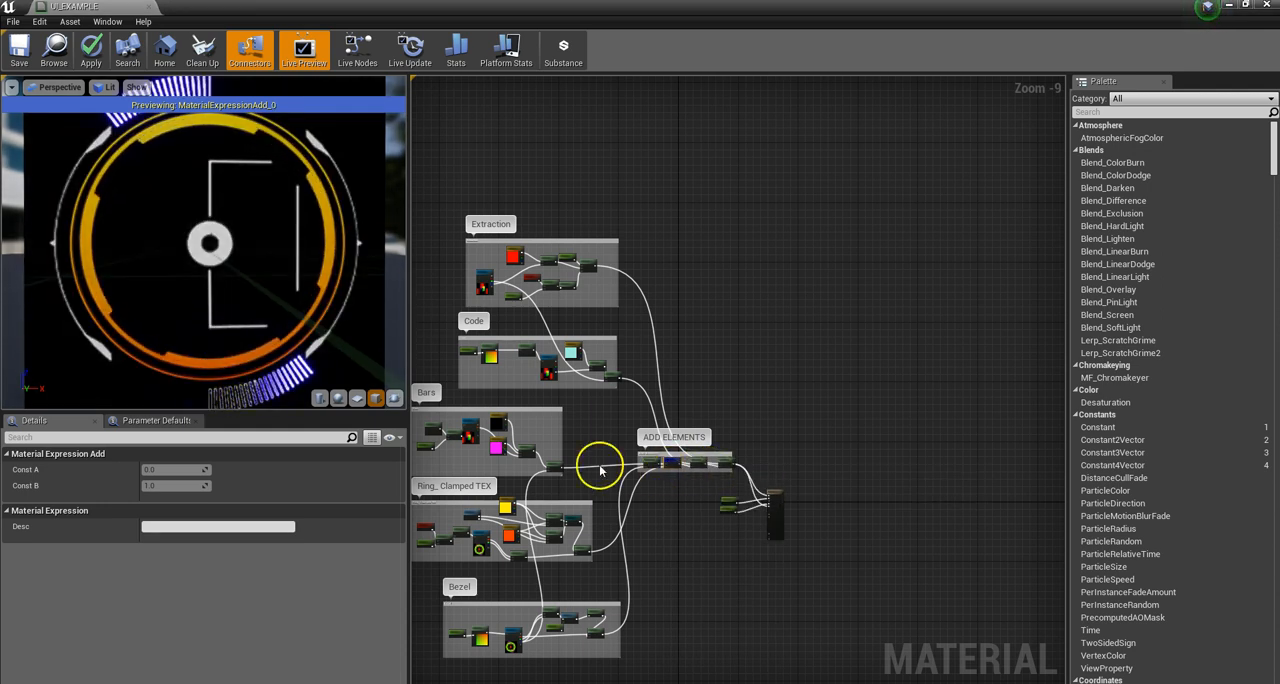
right_click(697, 460)
left_click(730, 462)
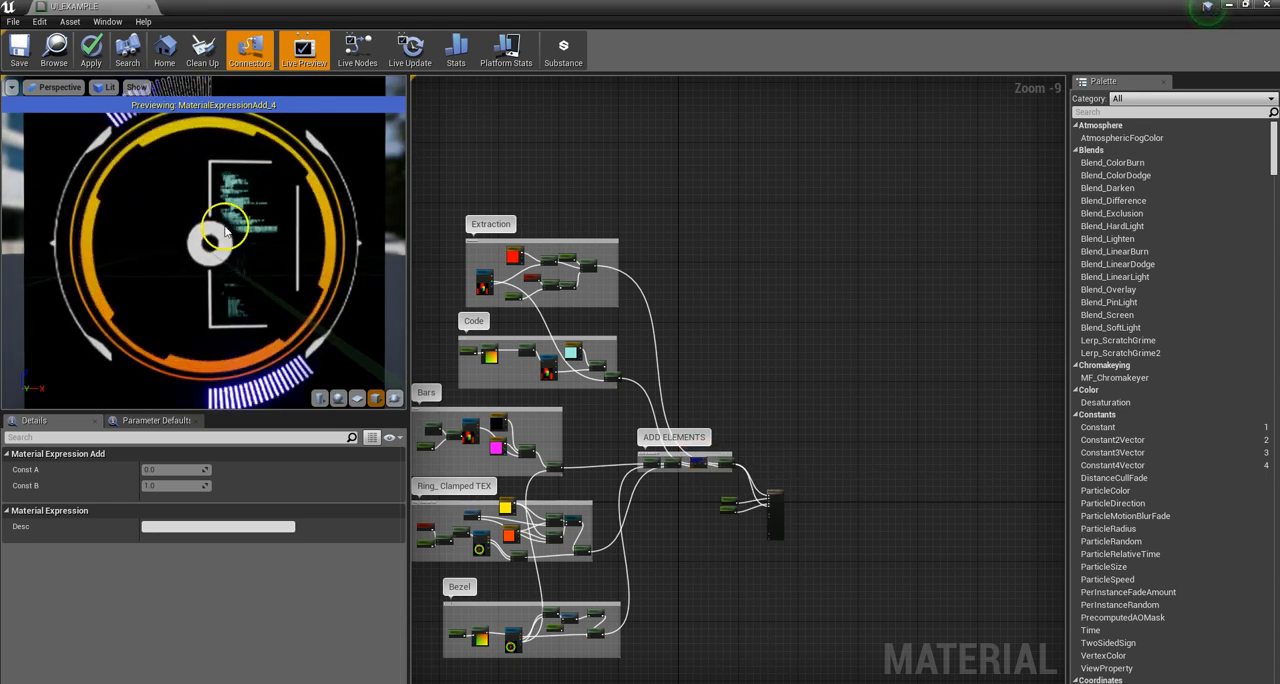
right_click(727, 463)
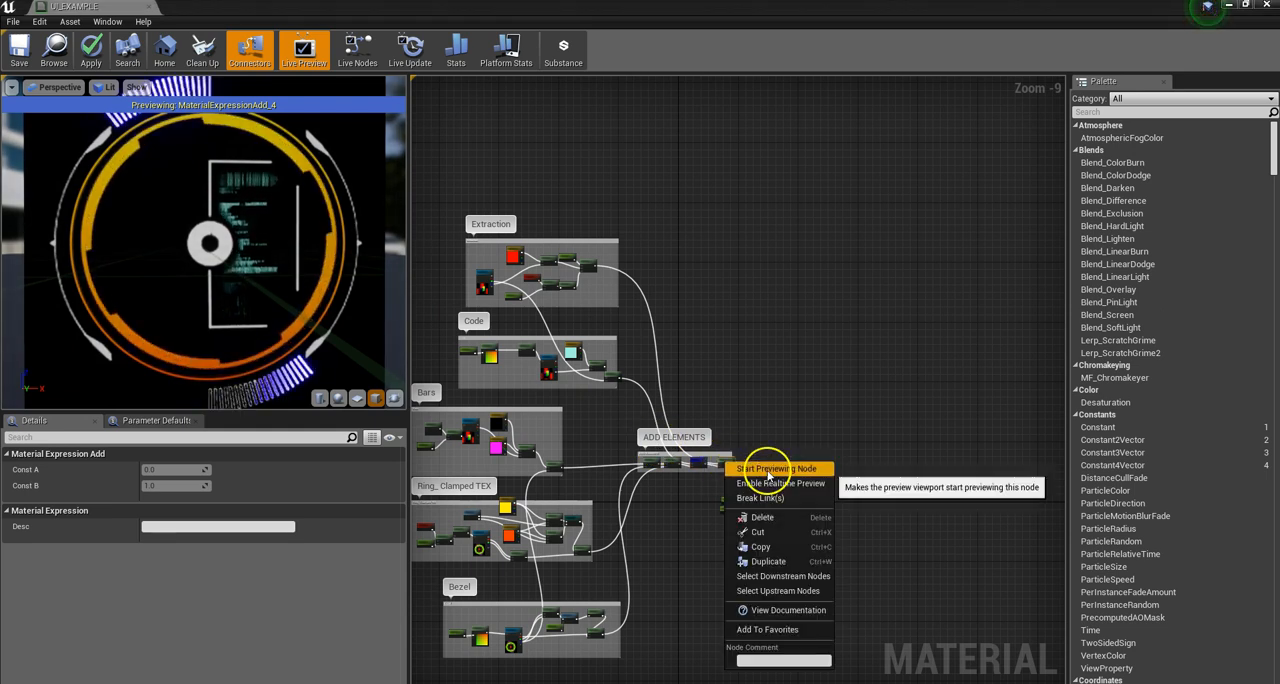
left_click(769, 470)
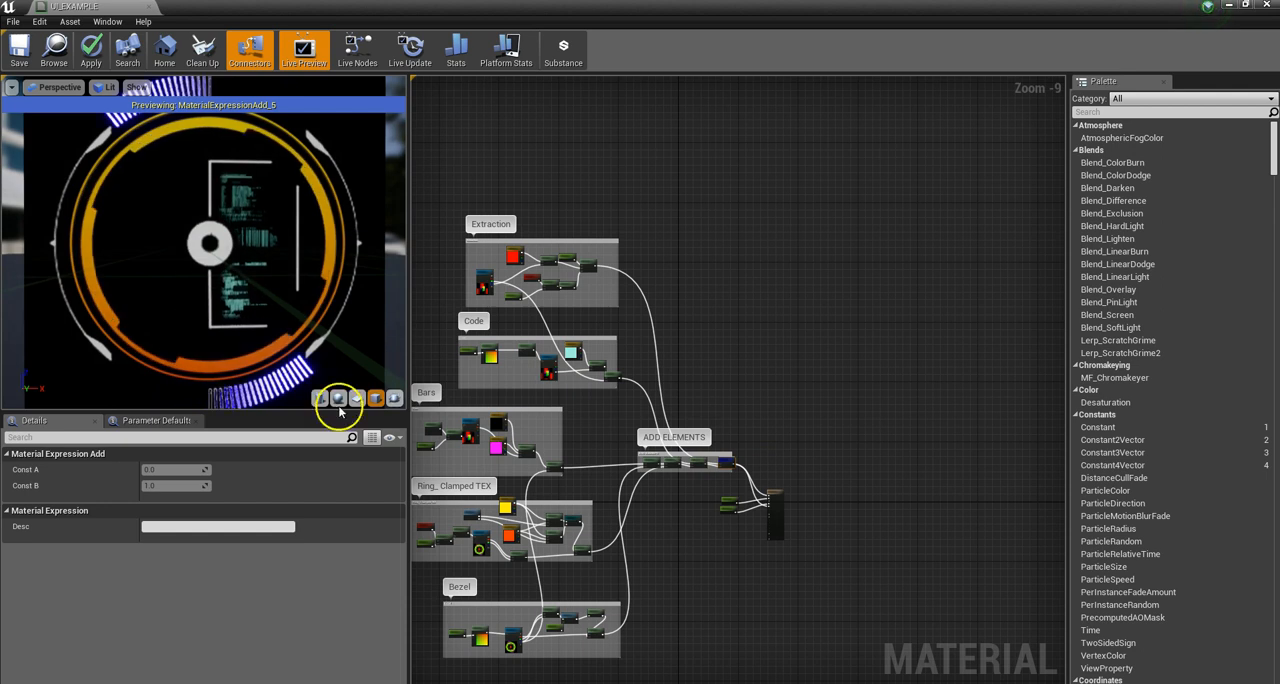
Step: Move the Metal parameter node farther above Roughness and inspect the settings of both parameters feeding the UI_EXAMPLE output node
scroll(760, 455, "down", 2)
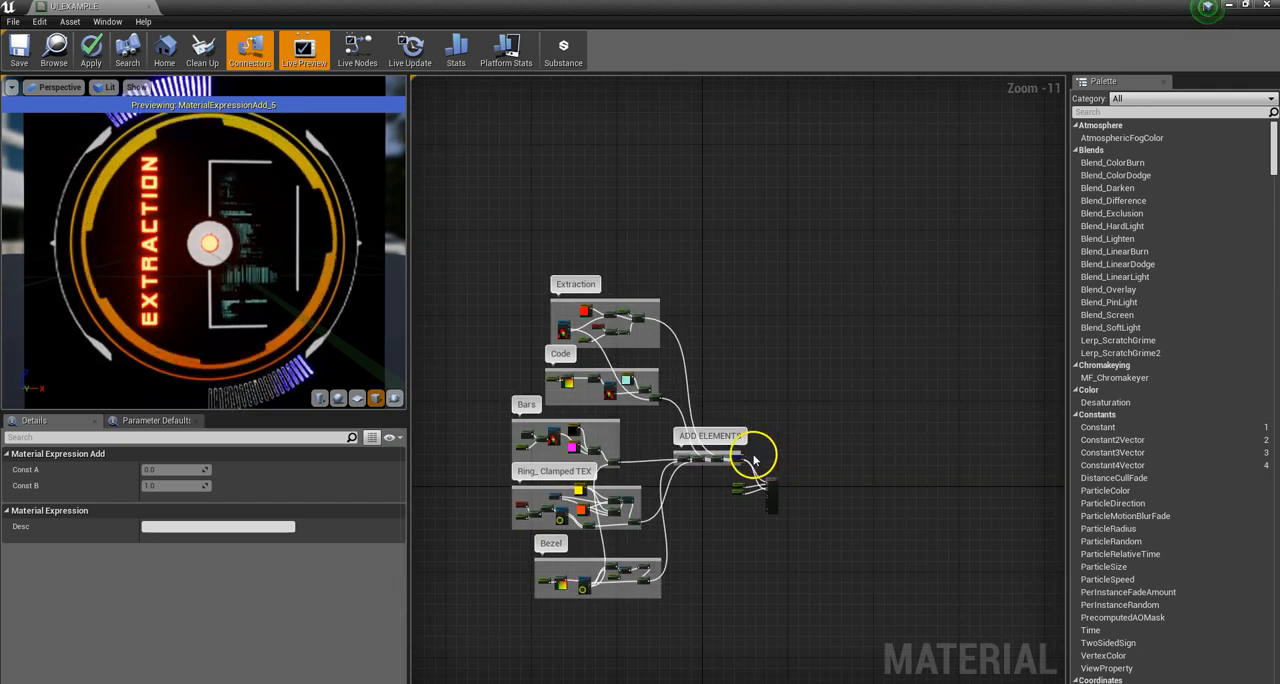
scroll(755, 460, "up", 10)
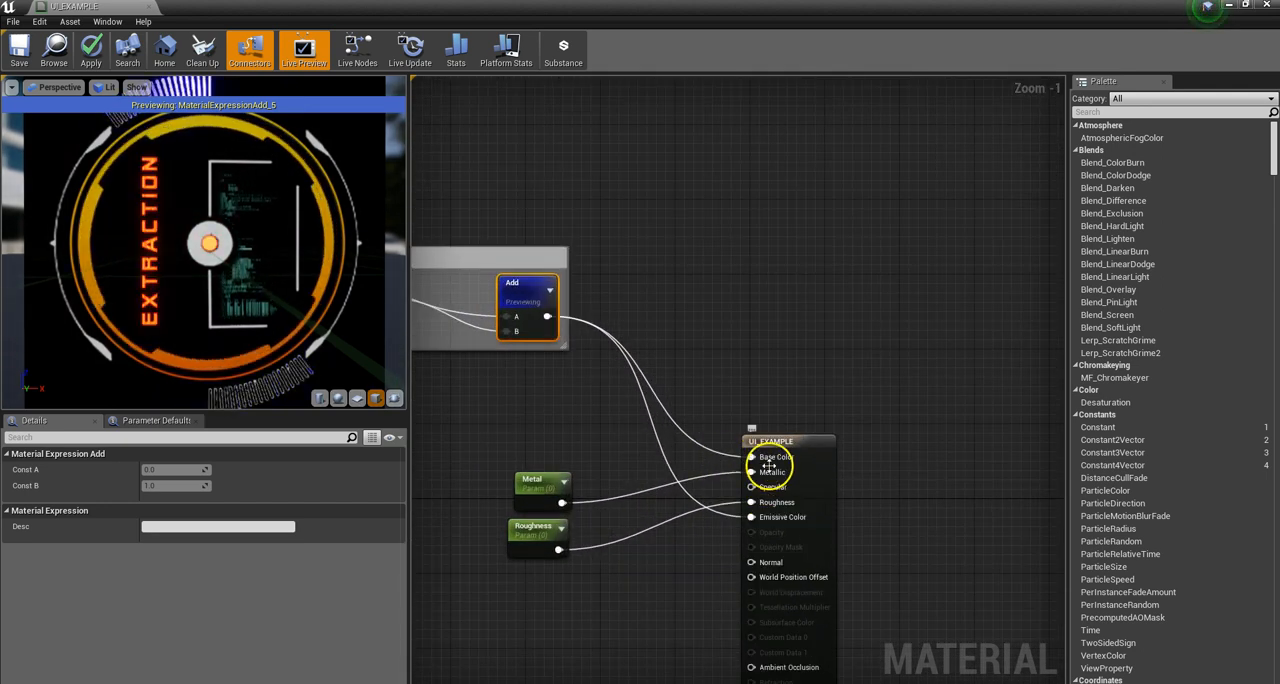
scroll(851, 545, "down", 3)
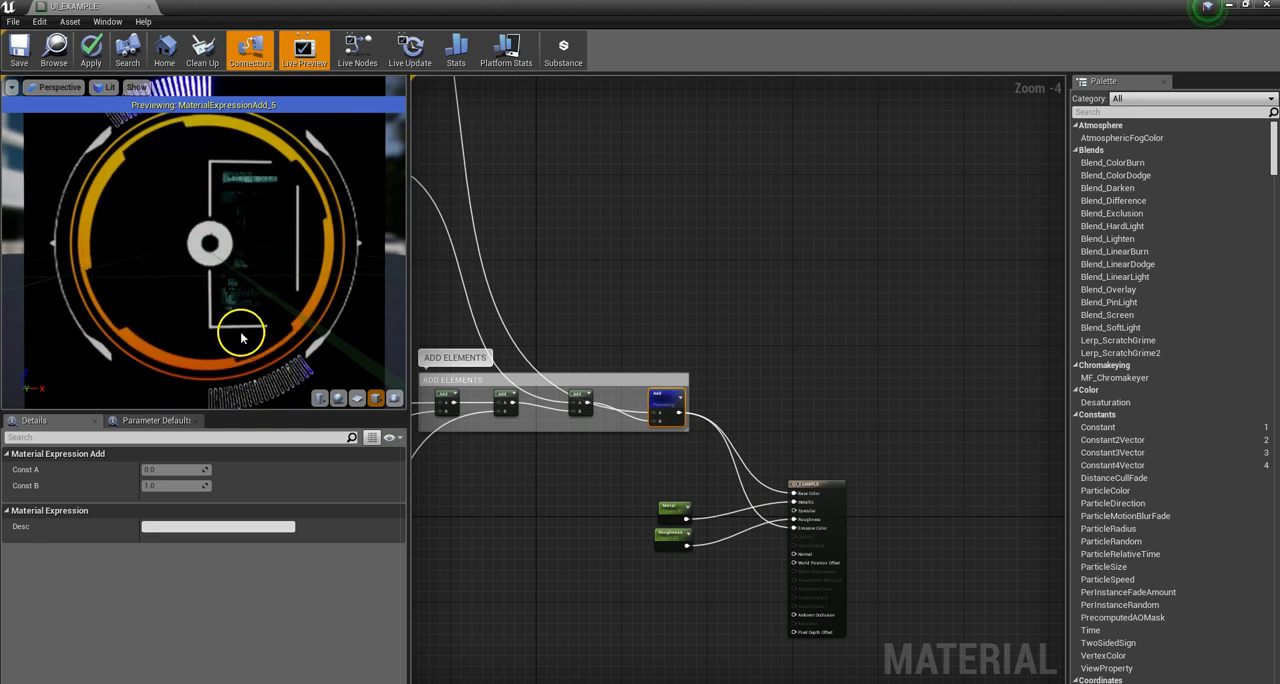
scroll(655, 515, "up", 3)
left_click_drag(657, 486, 636, 436)
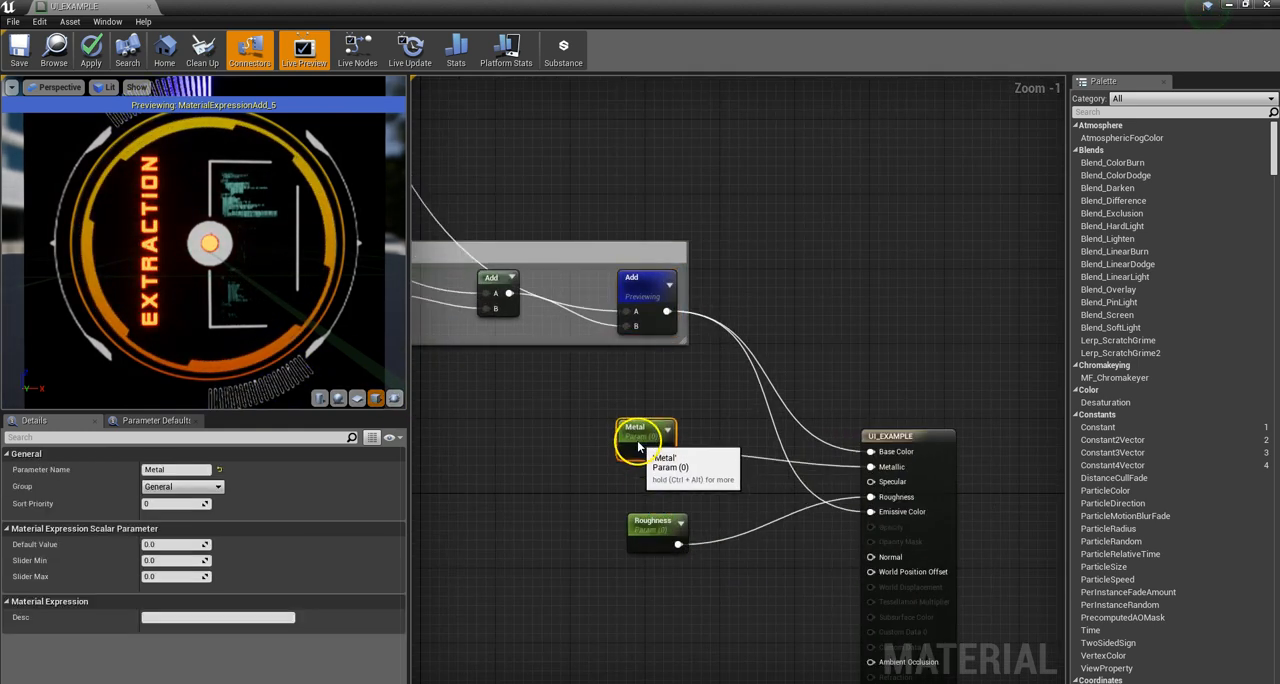
left_click(657, 517)
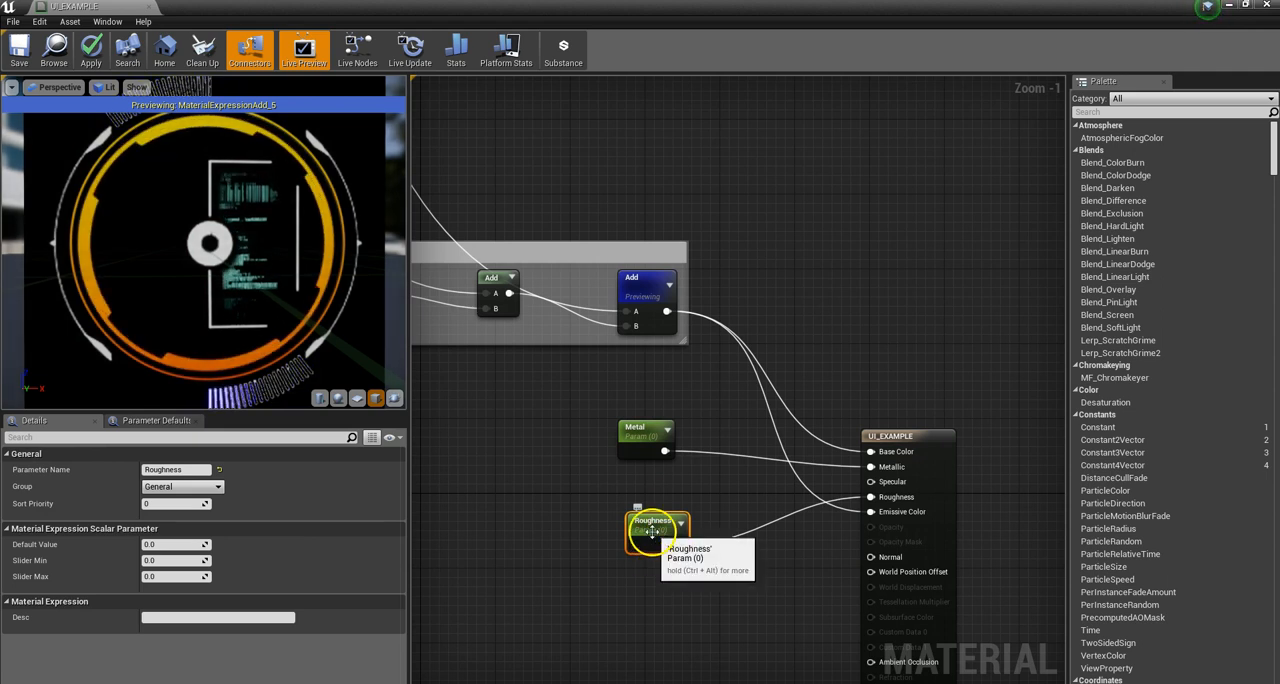
scroll(773, 494, "down", 3)
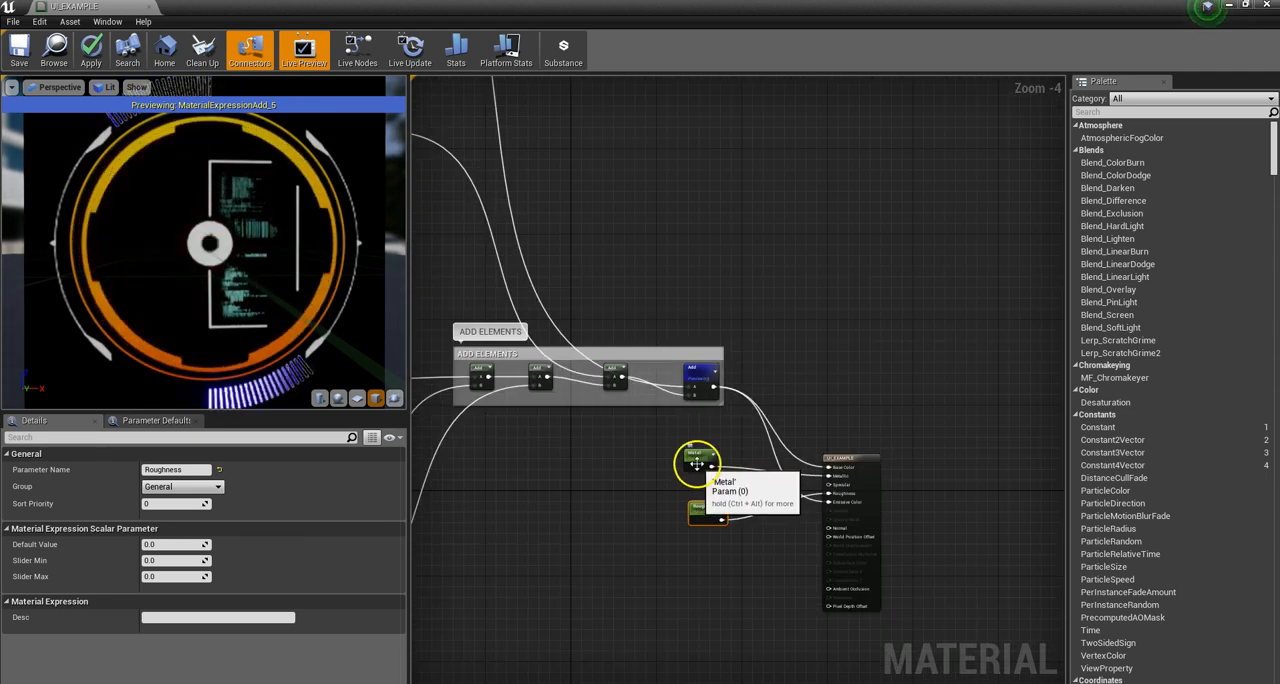